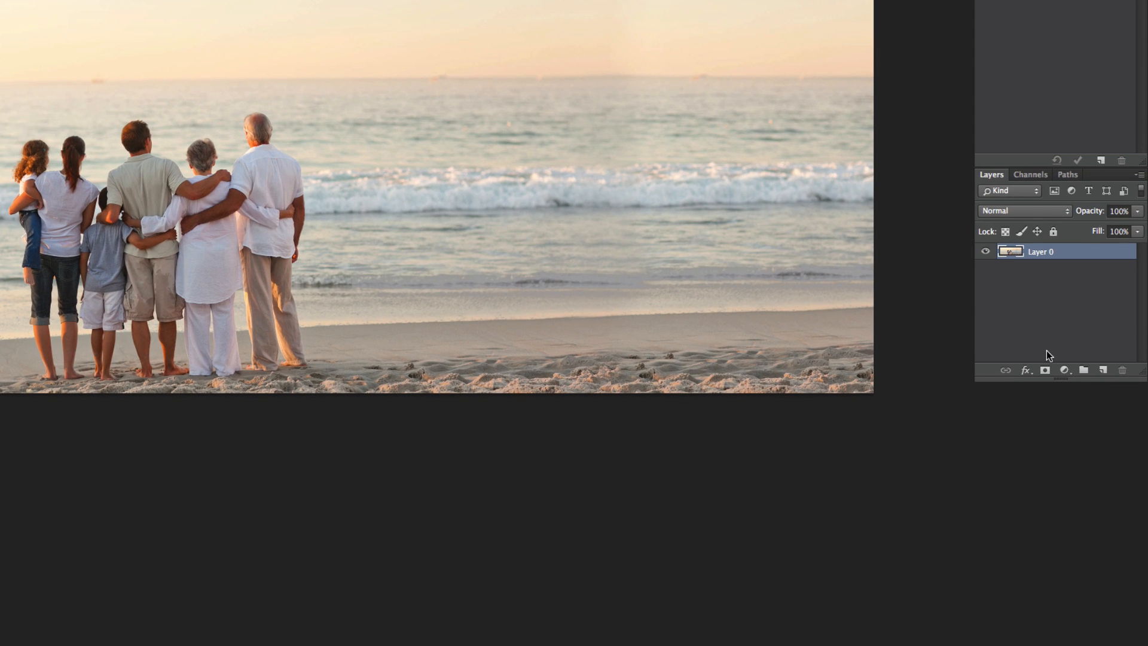
- Add a white layer mask to the beach photo layer and target the mask
left_click(1044, 371)
left_click(1011, 252)
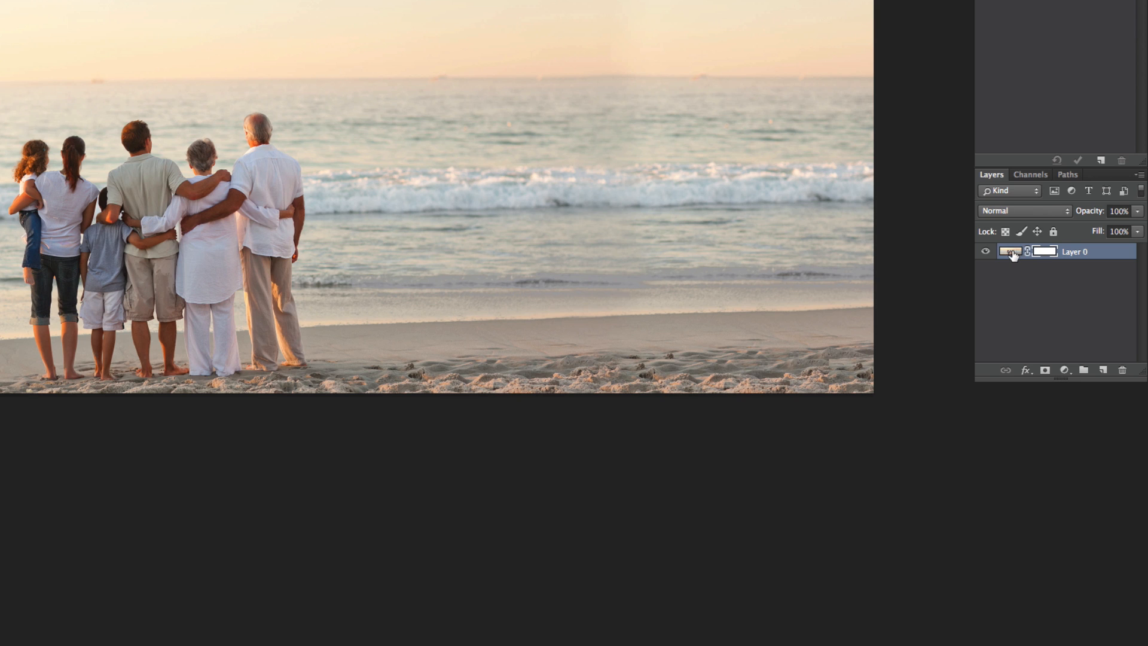
left_click(1044, 252)
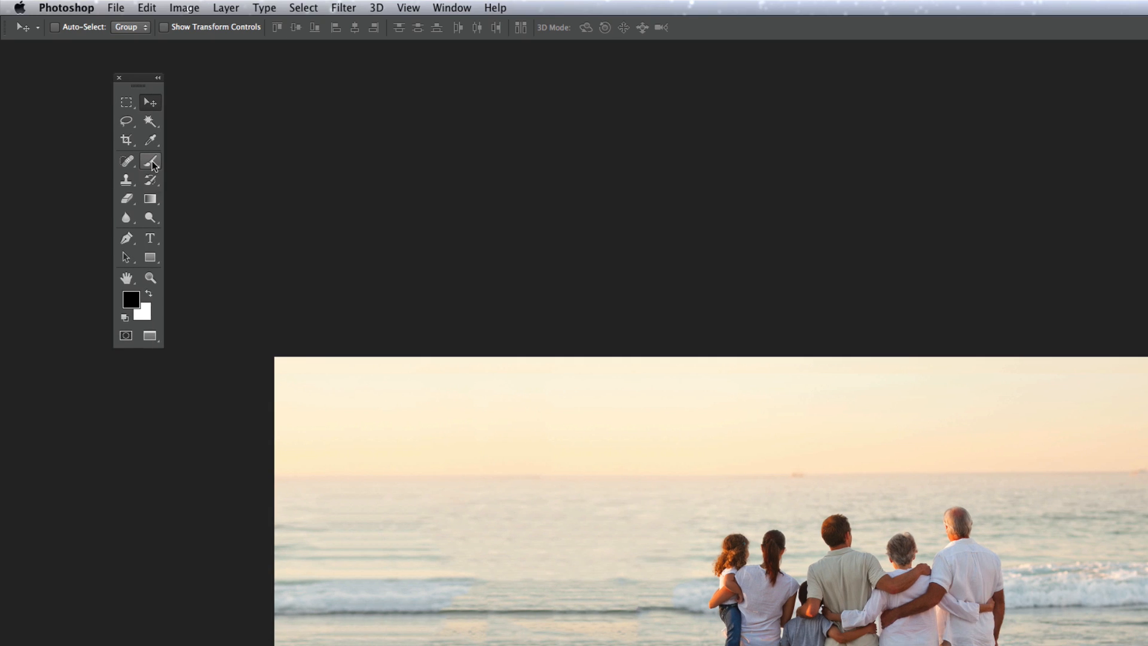
- Choose a 400-pixel brush with black as the foreground colour
left_click(153, 166)
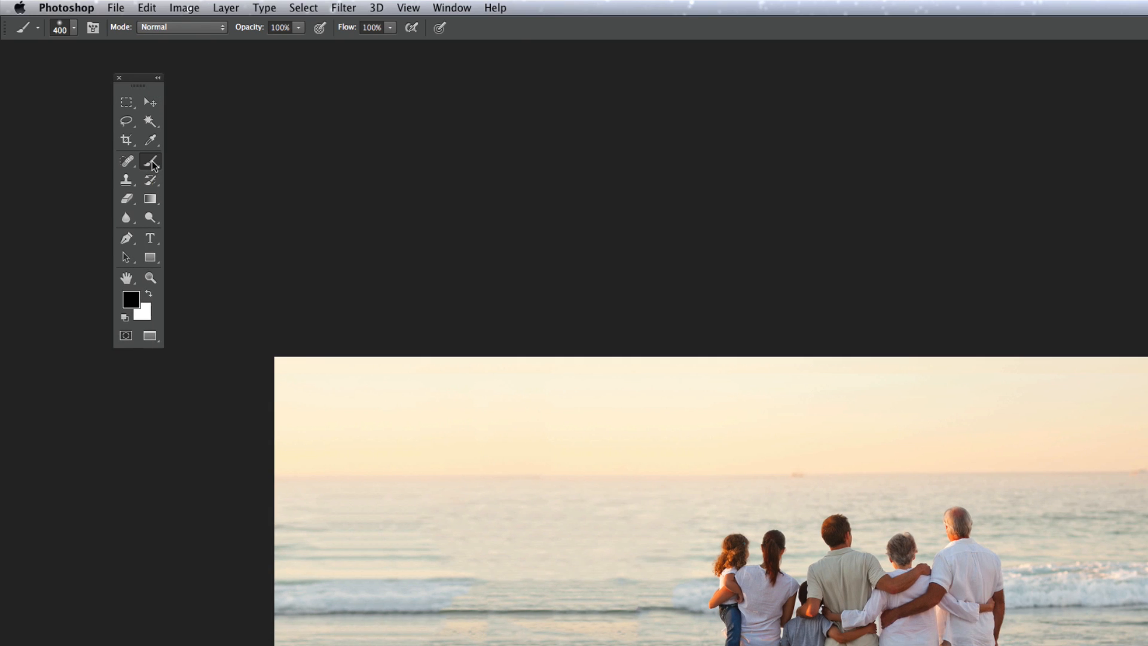
left_click(74, 26)
left_click(74, 27)
left_click(148, 294)
left_click(148, 293)
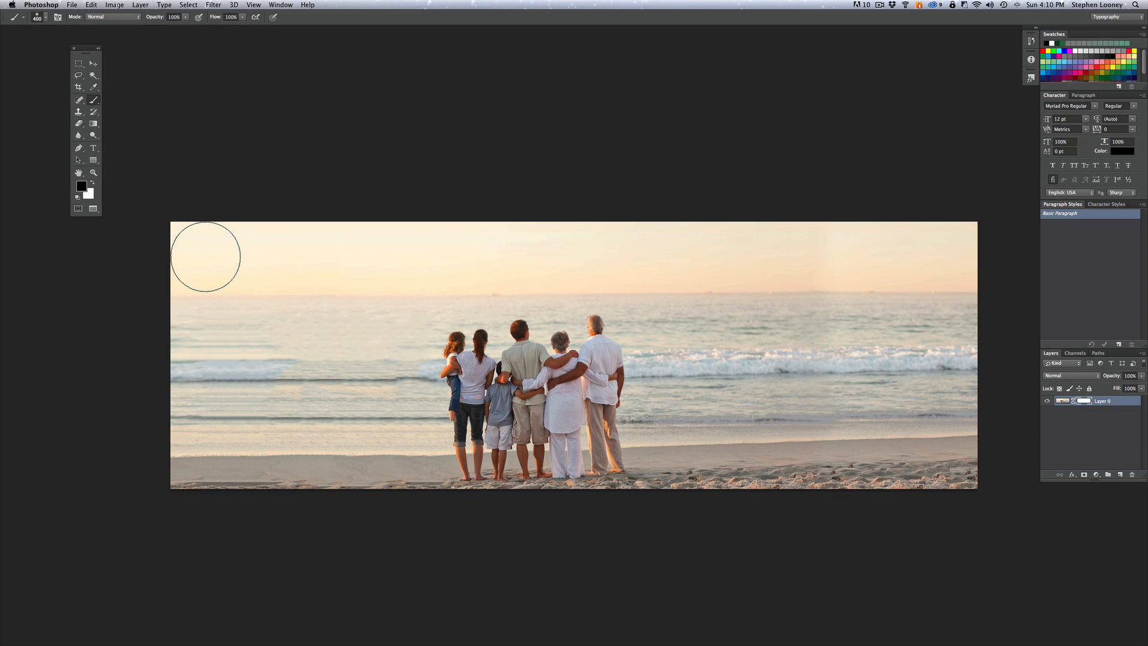
- Paint black across the top of the mask with a 400 px brush to hide the sky
key("bracketleft")
key("bracketleft")
key("bracketleft")
key("bracketleft")
key("bracketright")
key("bracketright")
key("bracketright")
key("bracketright")
left_click_drag(167, 239, 992, 239)
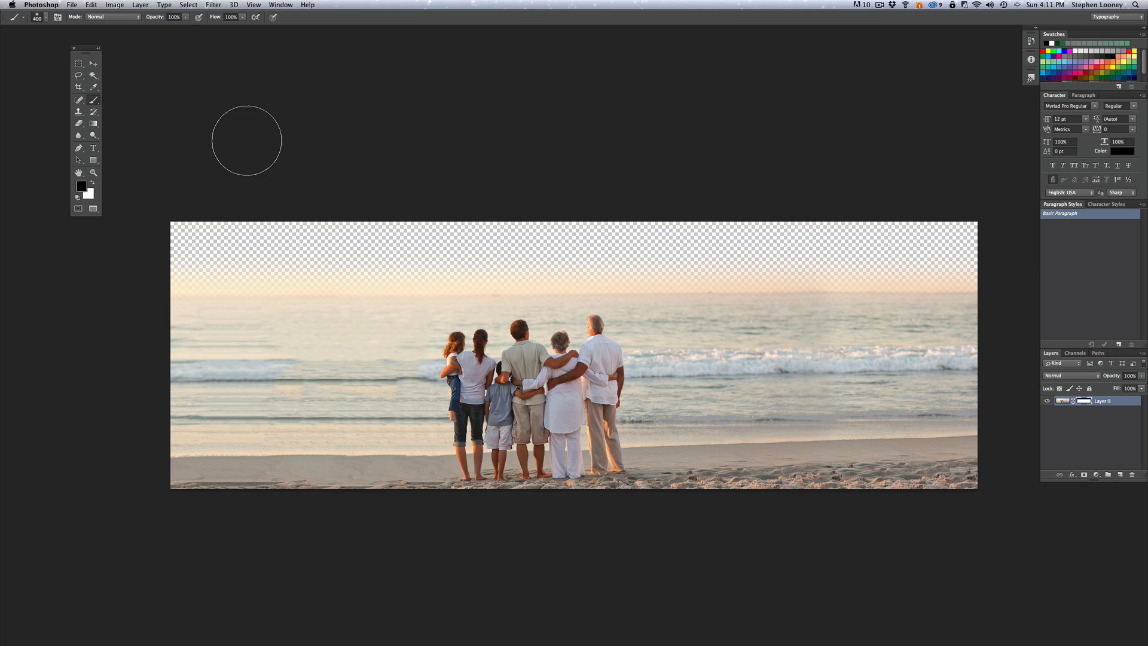
left_click(75, 5)
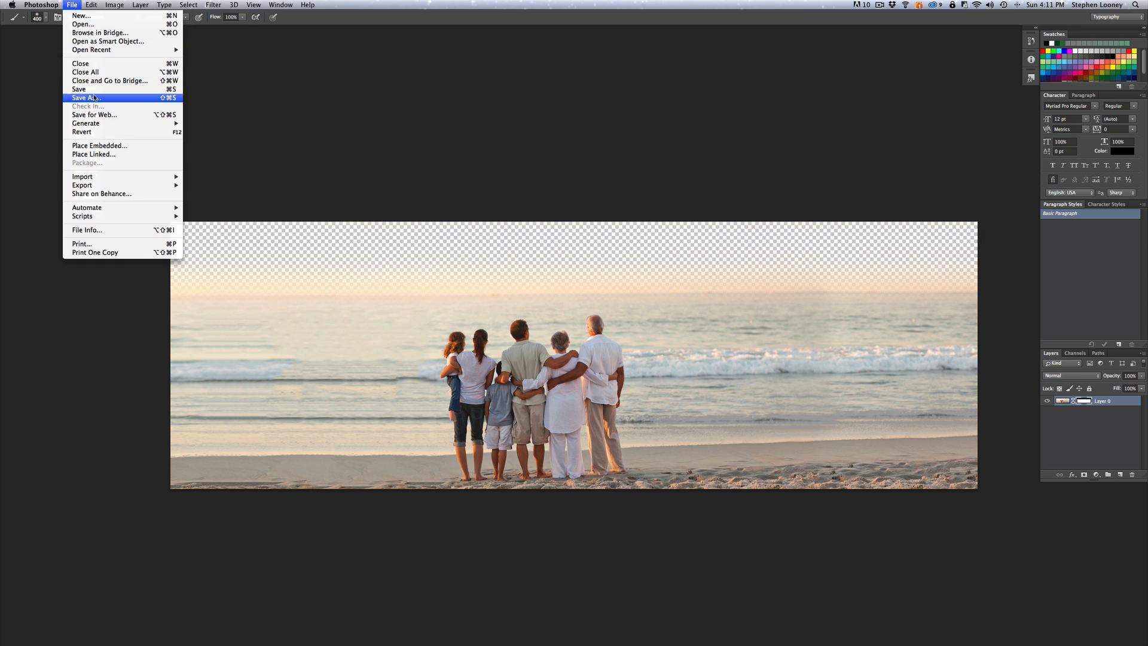
- Save the masked photo as NewBeachShot2.psd in the Freelance folder with default format options
left_click(95, 98)
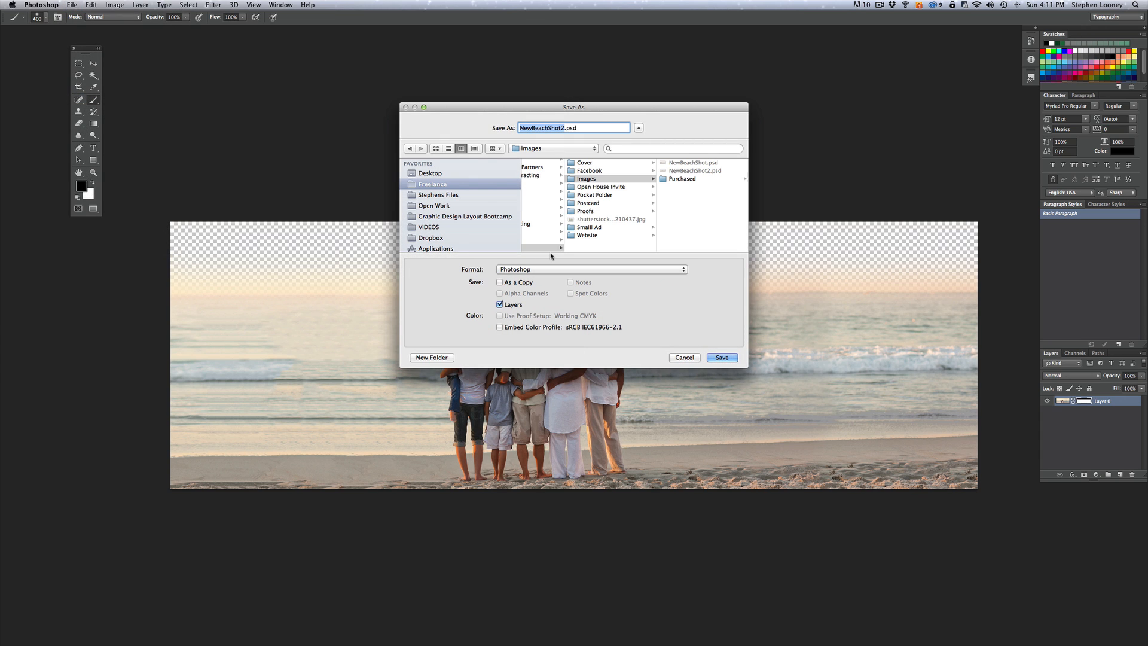
left_click(496, 186)
left_click(722, 357)
left_click(682, 289)
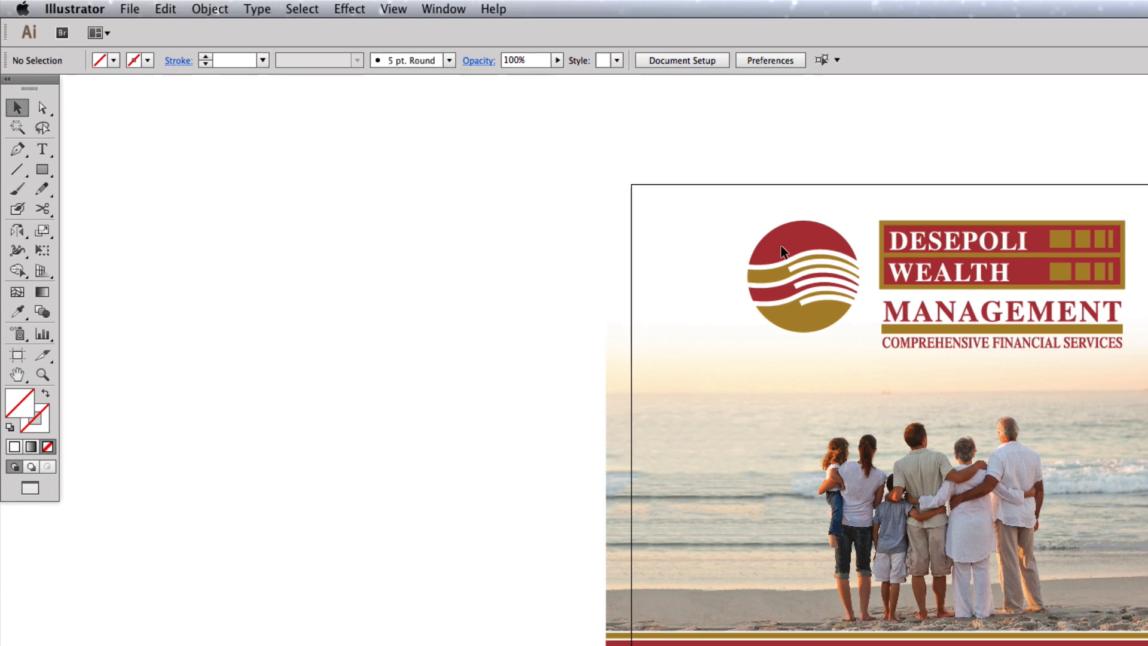
- Create document TEST, 3.66 × 5 in, with a 0.125 in bleed on all sides
left_click(70, 4)
left_click(142, 33)
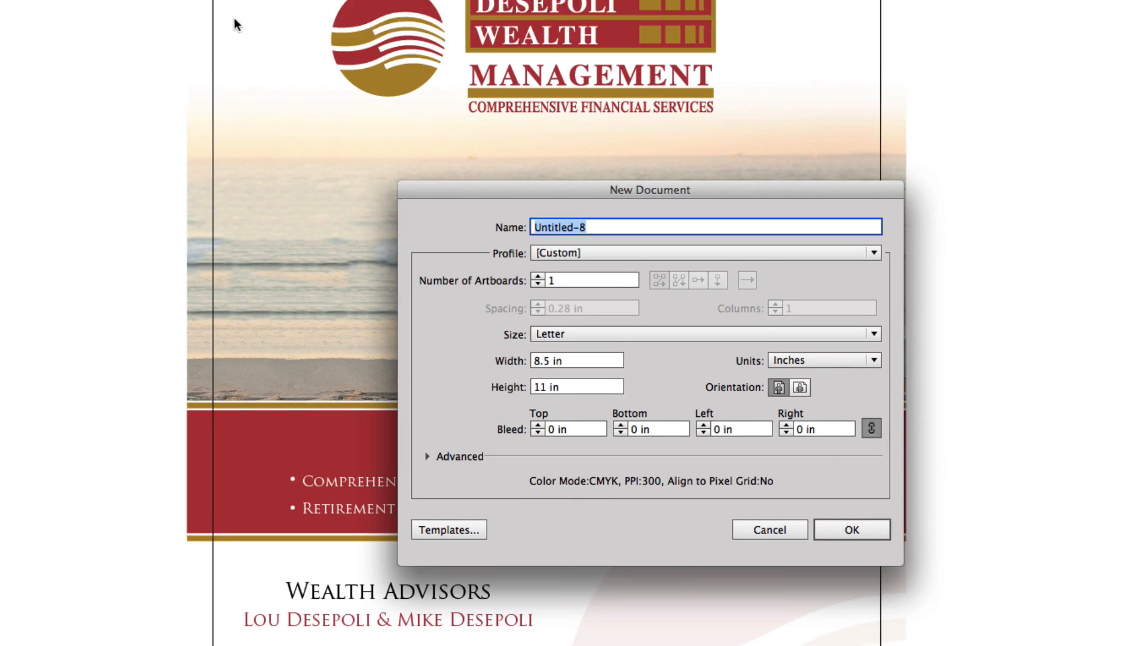
type("TEST")
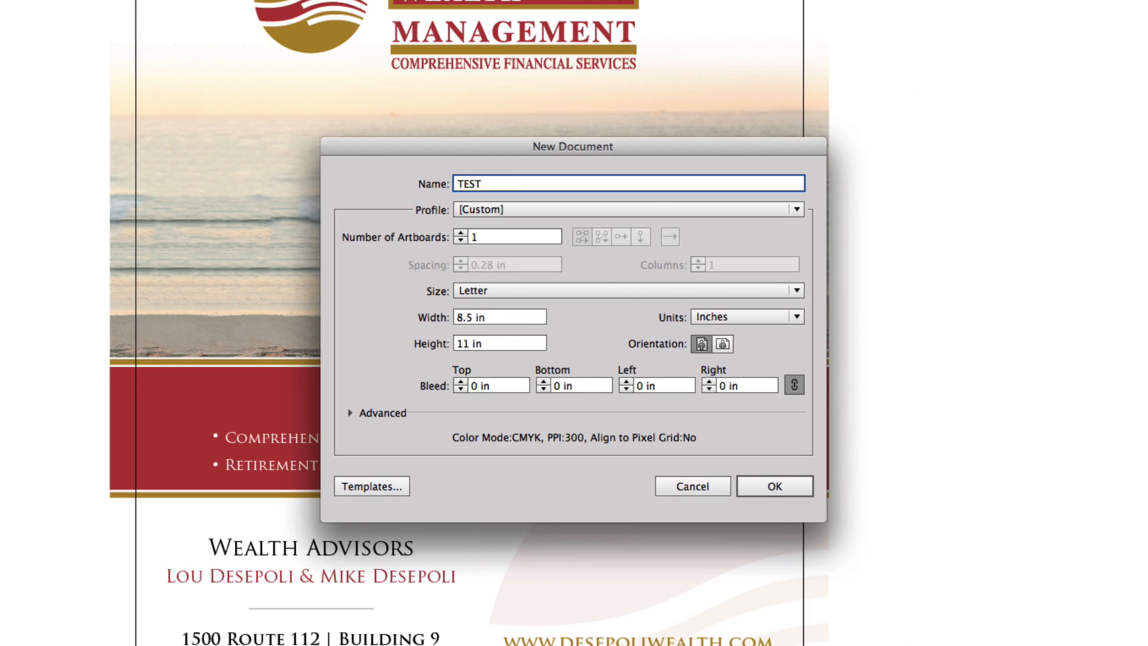
key("Tab")
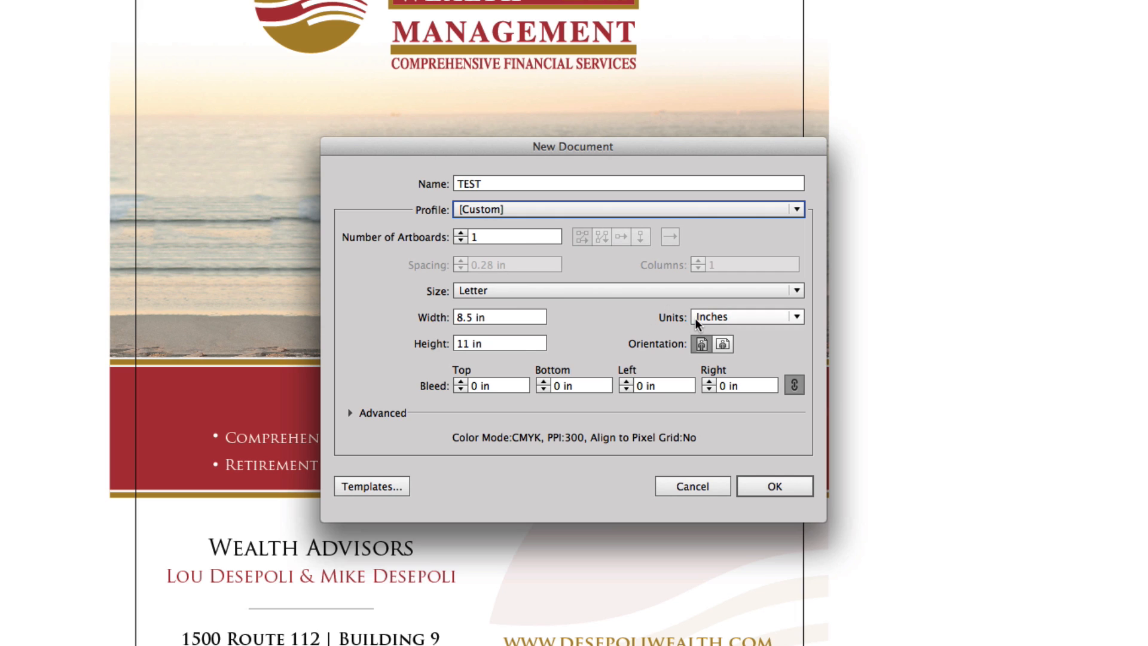
left_click(524, 318)
type("3.66")
key("Tab")
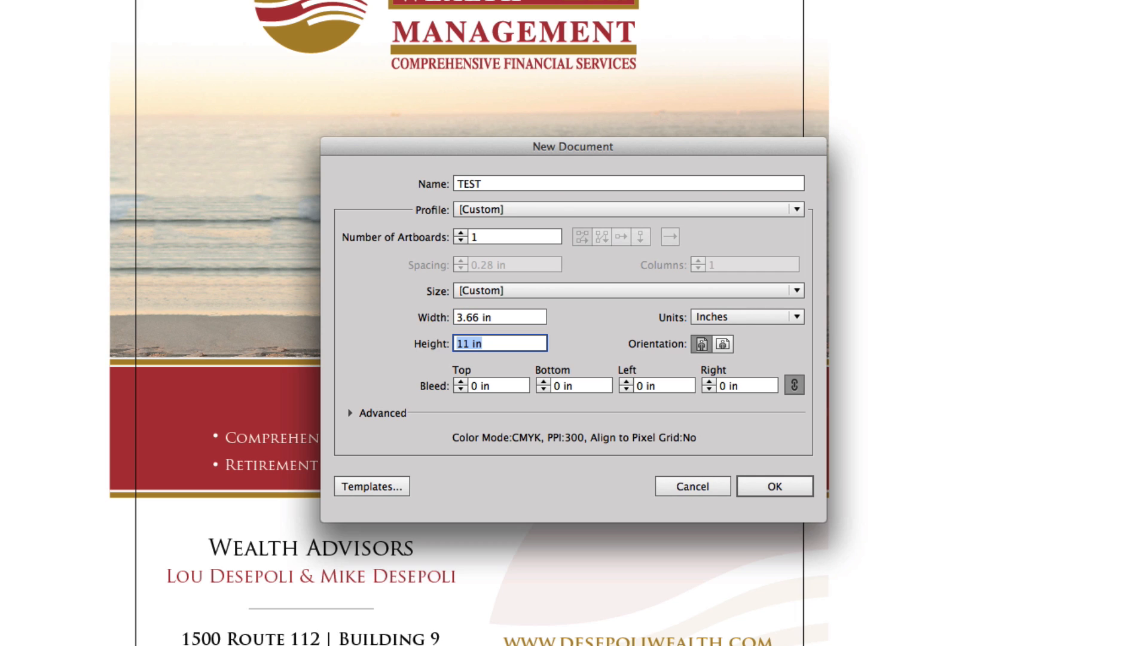
type("5")
left_click(460, 382)
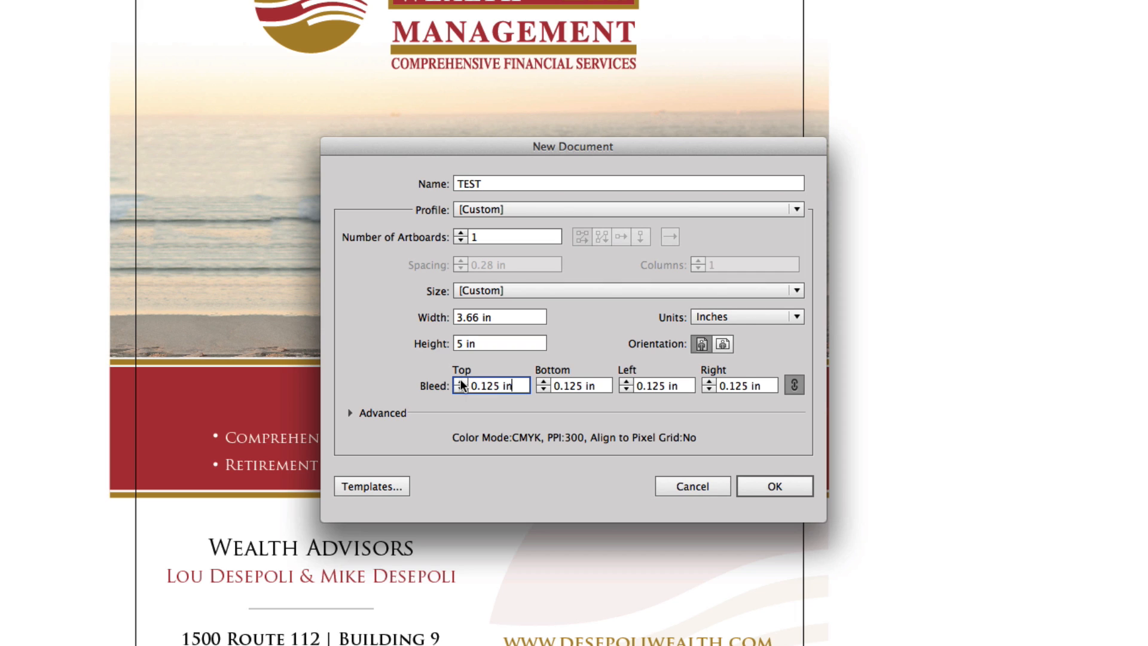
left_click(351, 412)
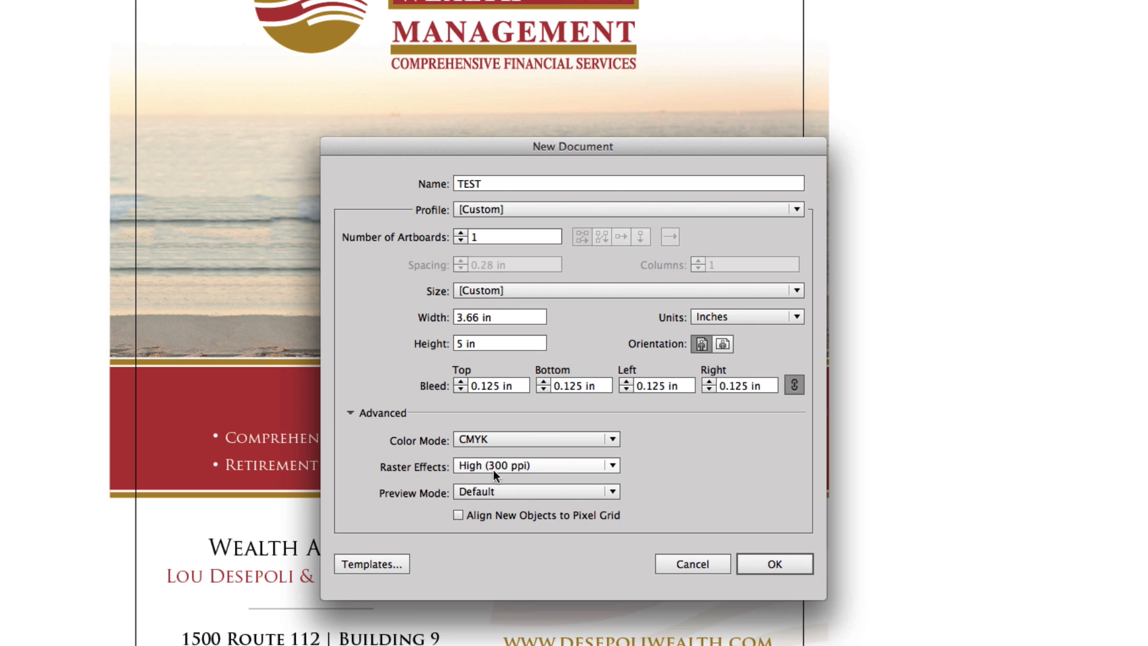
left_click(774, 562)
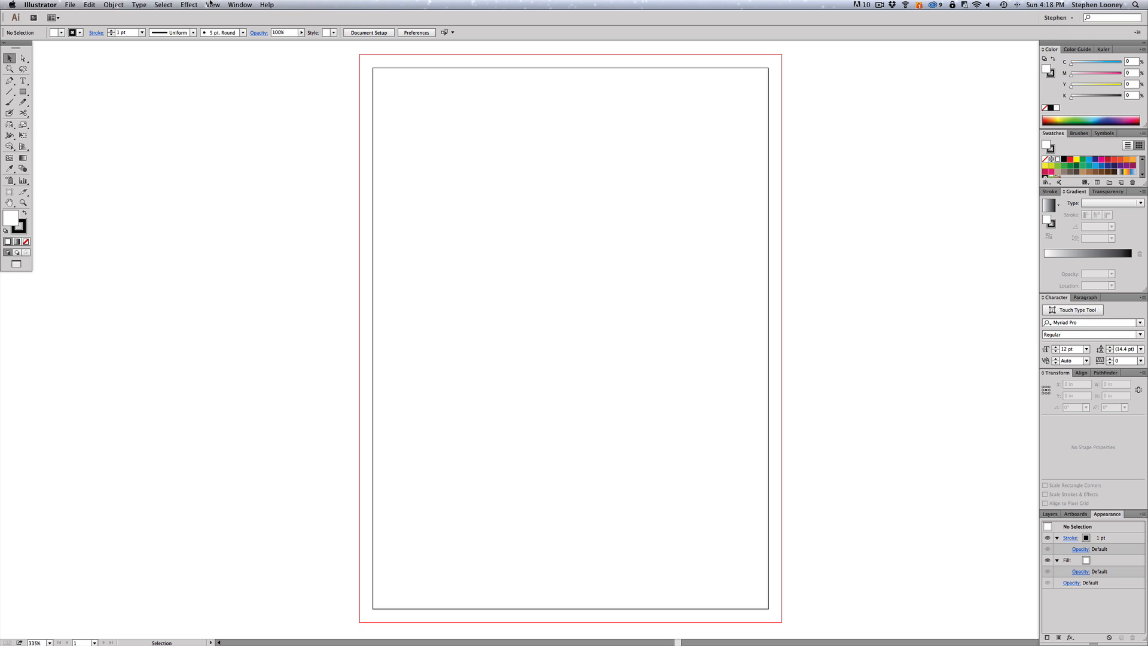
left_click(212, 5)
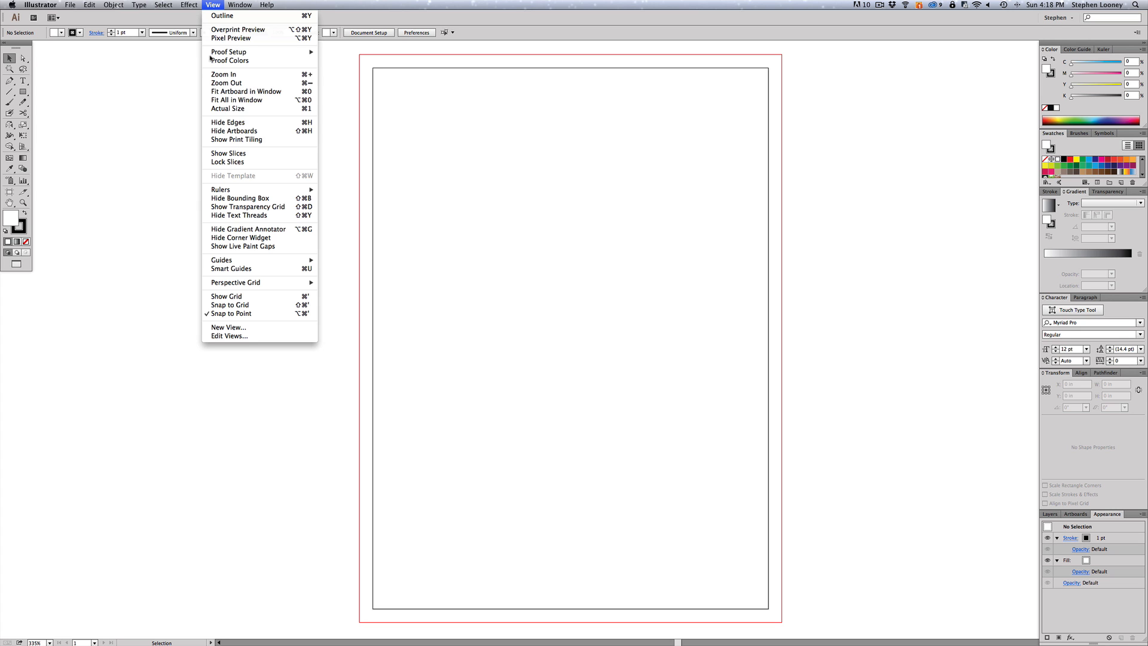
mouse_move(219, 261)
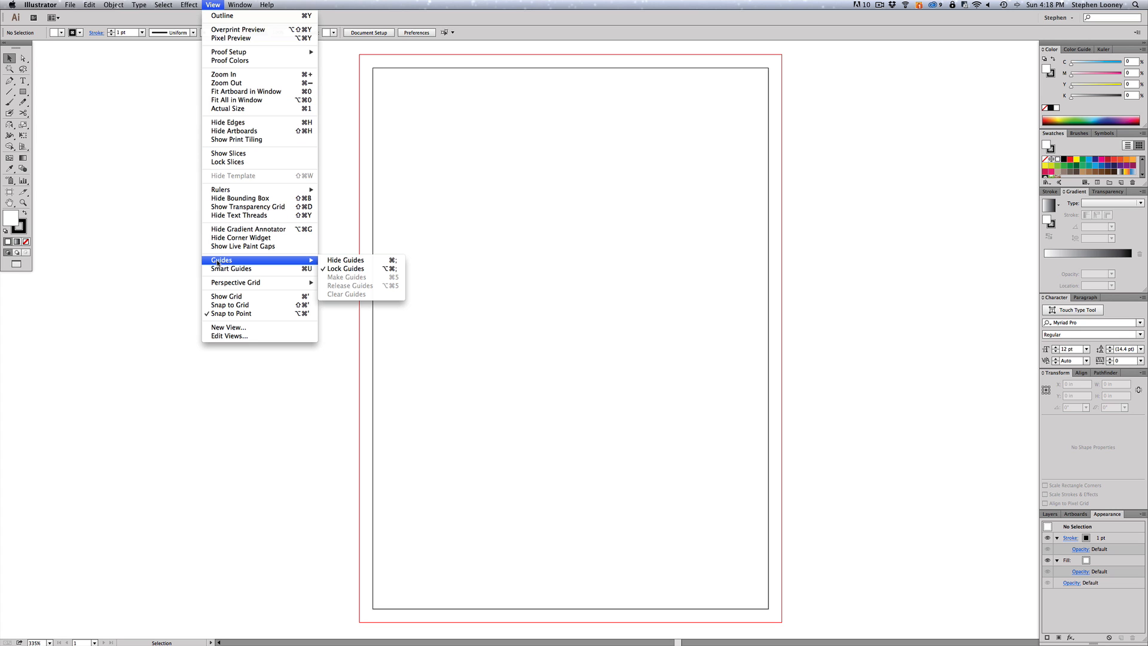
left_click(339, 261)
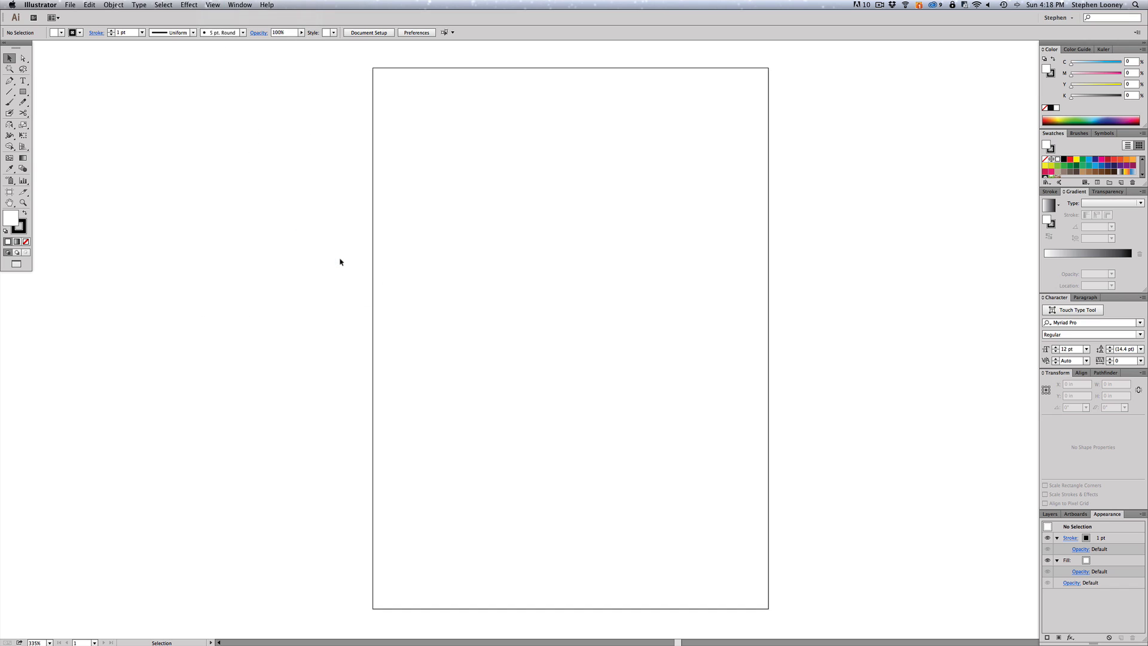
key("super+semicolon")
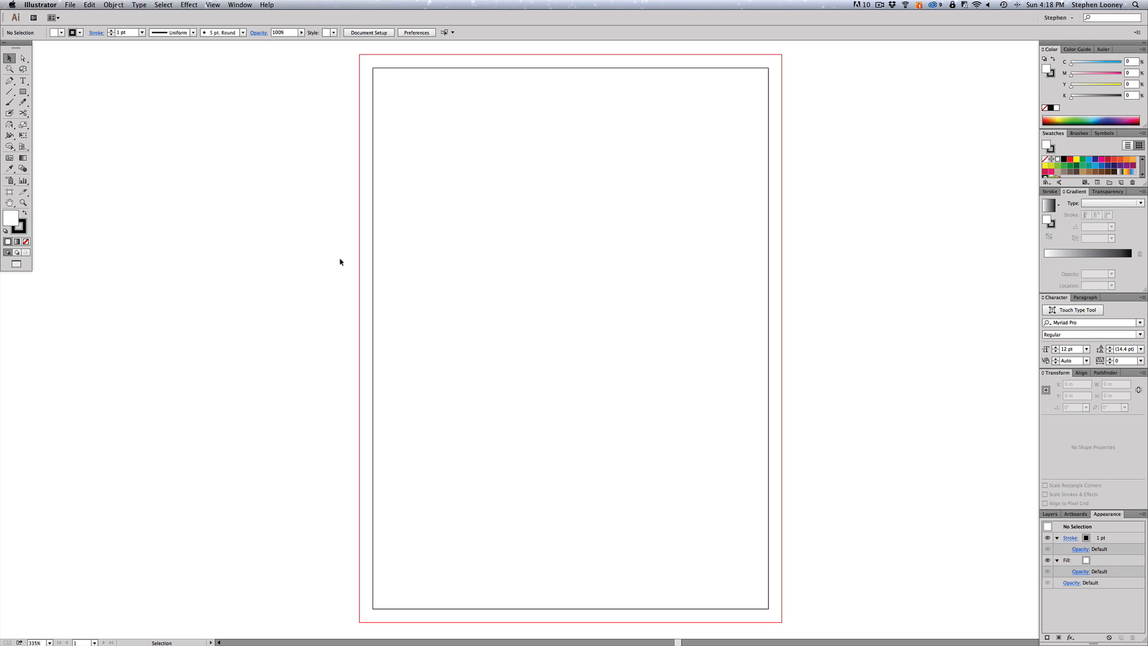
key("super+semicolon")
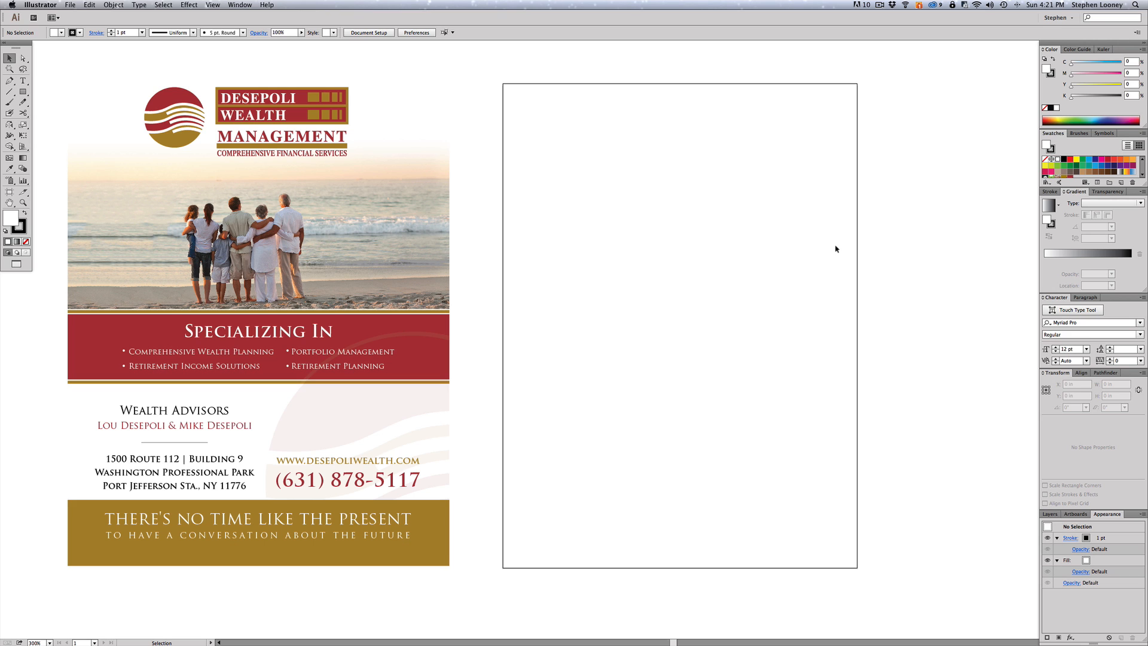
- Copy the Desepoli logo from the flyer and place it across the top of the new artboard
left_click(172, 98)
key("super+c")
key("super+v")
left_click_drag(629, 301, 723, 90)
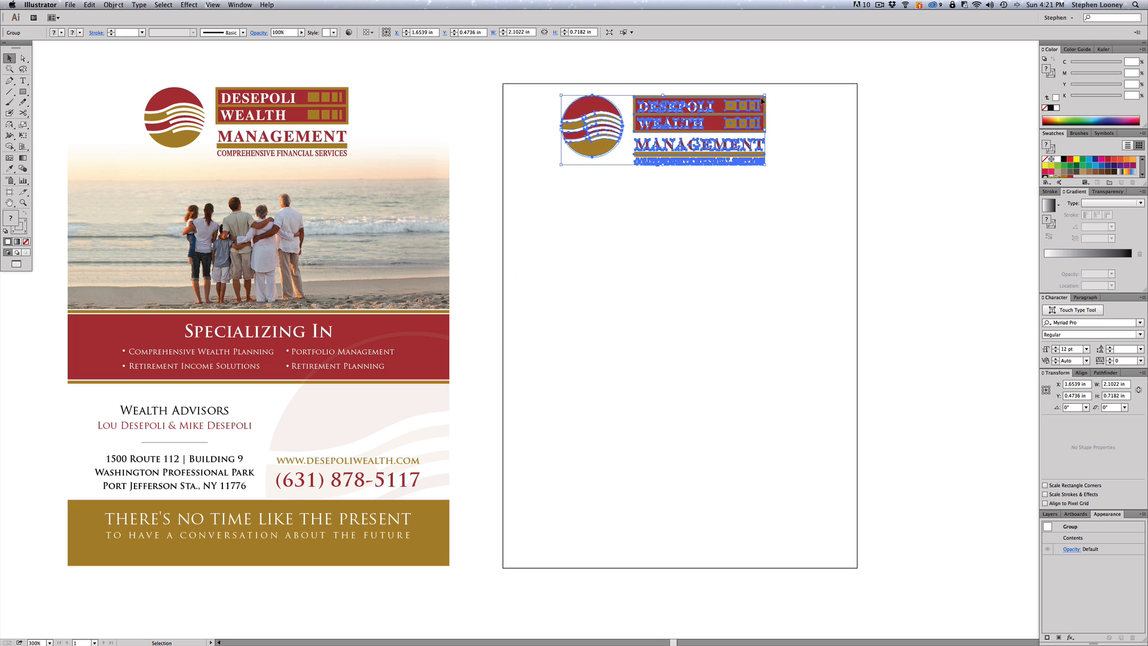
left_click(839, 119)
scroll(802, 134, "right", 2)
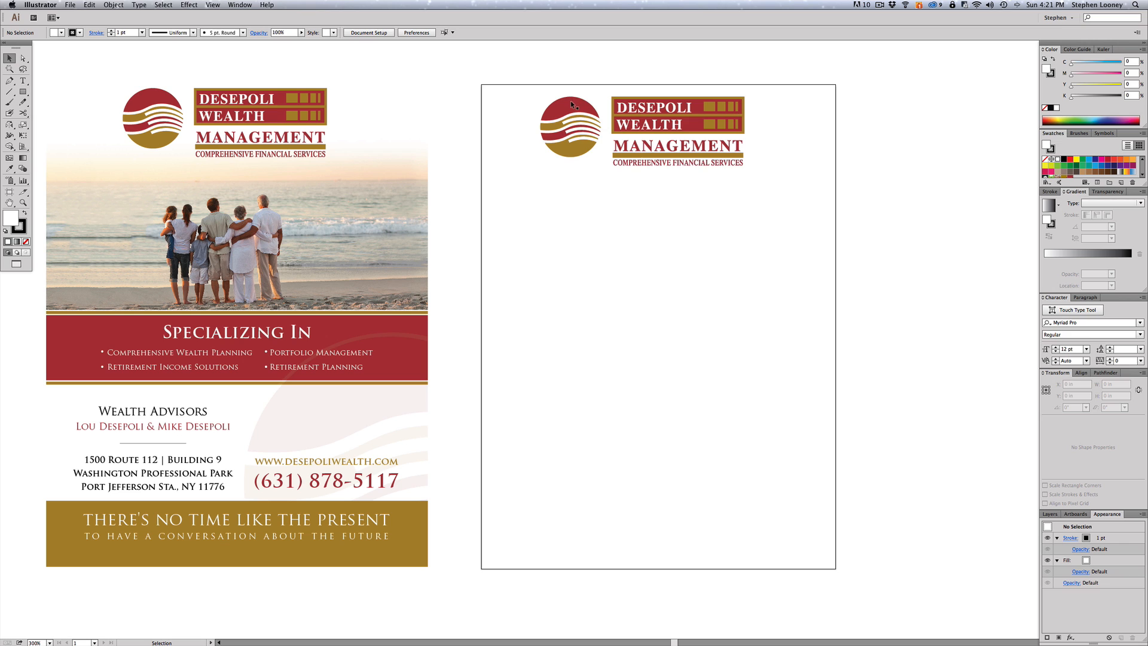
left_click_drag(571, 101, 576, 100)
left_click(594, 91)
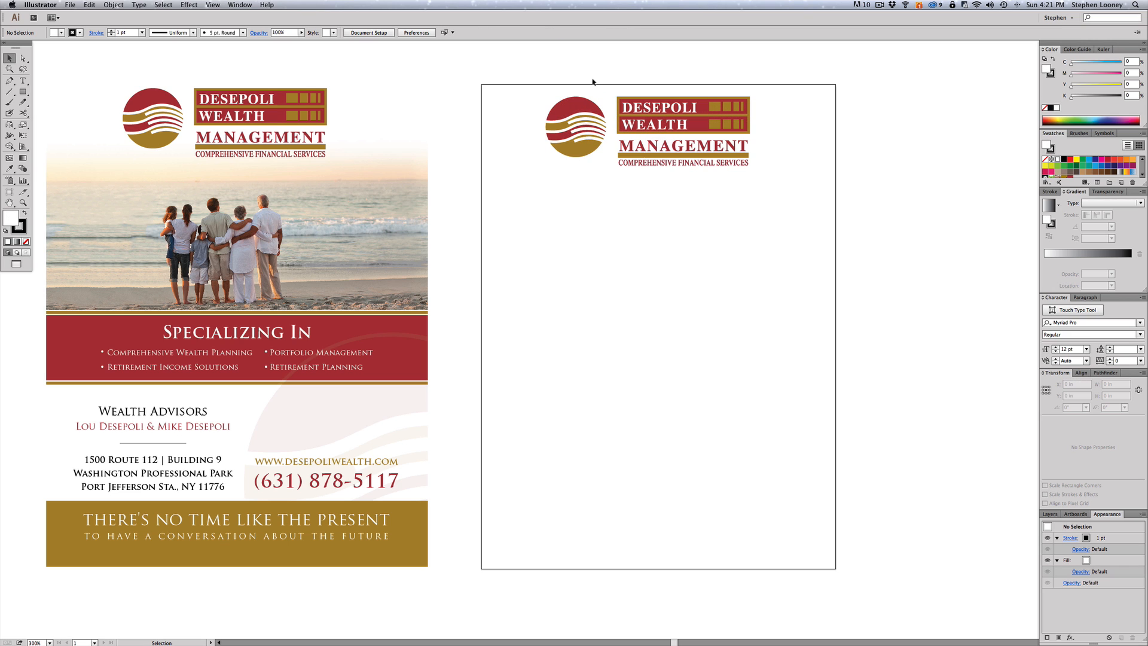
left_click_drag(1127, 187, 1127, 219)
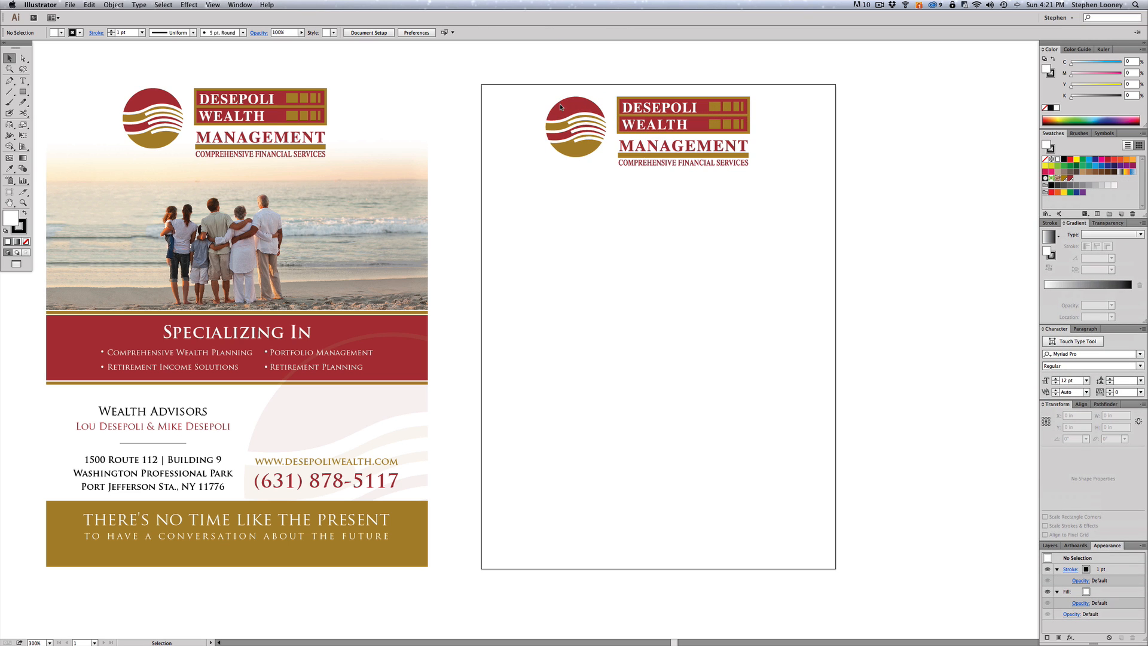
- Delete the existing red PANTONE 1807 C swatch from the Swatches panel
left_click(1070, 178)
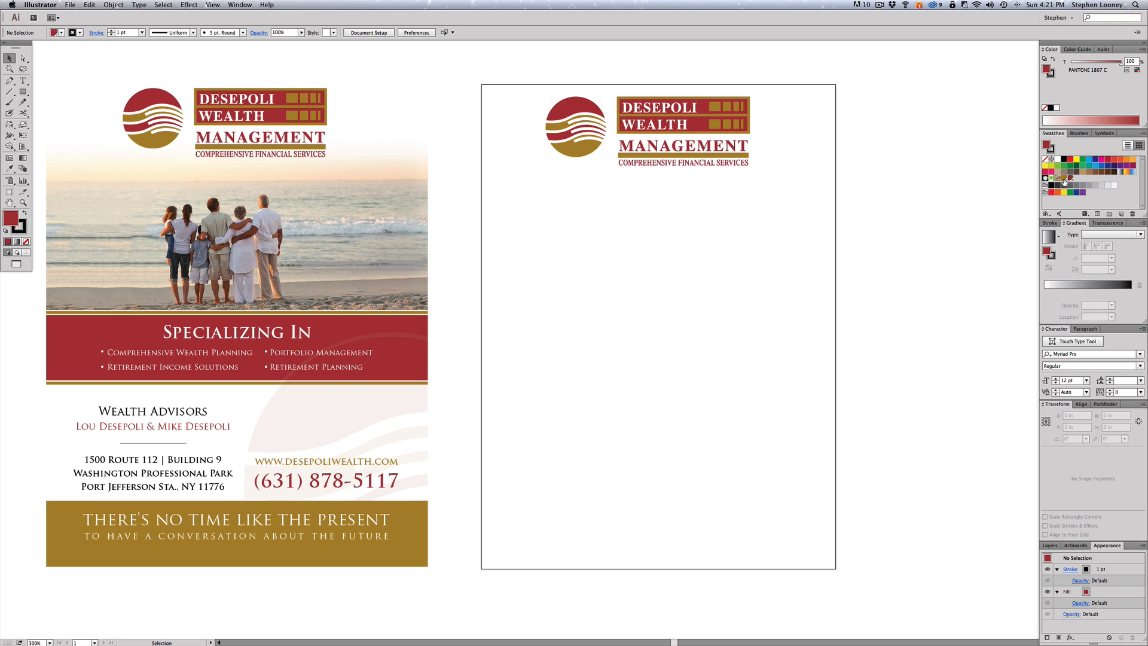
left_click(1133, 214)
left_click(605, 342)
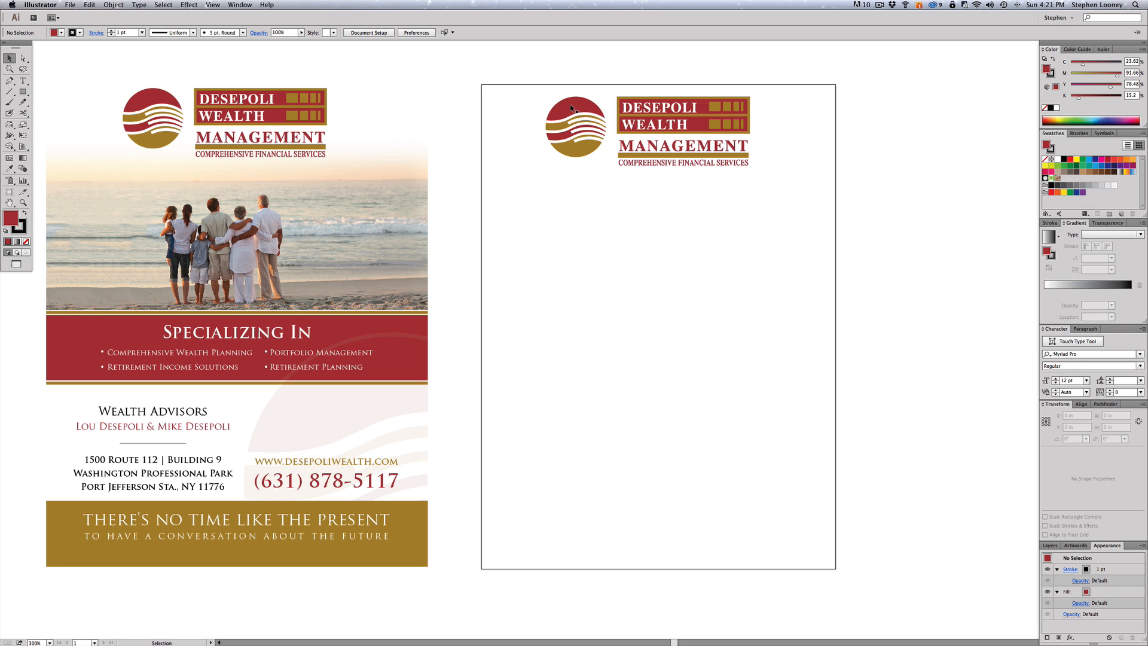
- Try sampling the sky colour onto the logo's red stripe, then undo to restore red
key("a")
left_click(571, 108)
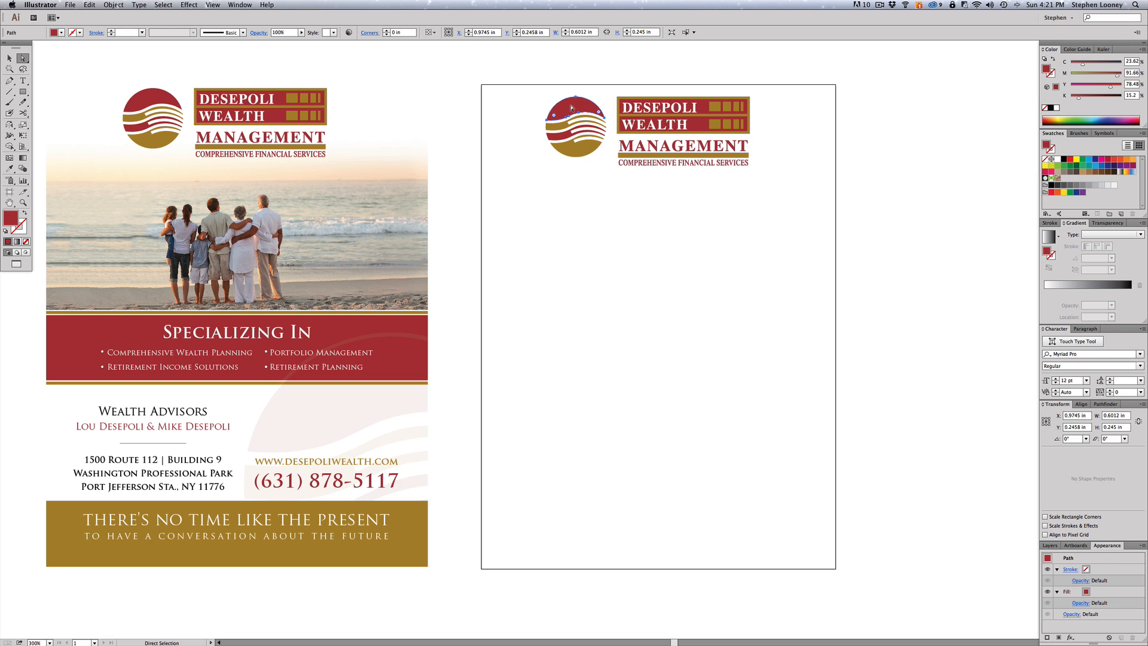
left_click(9, 169)
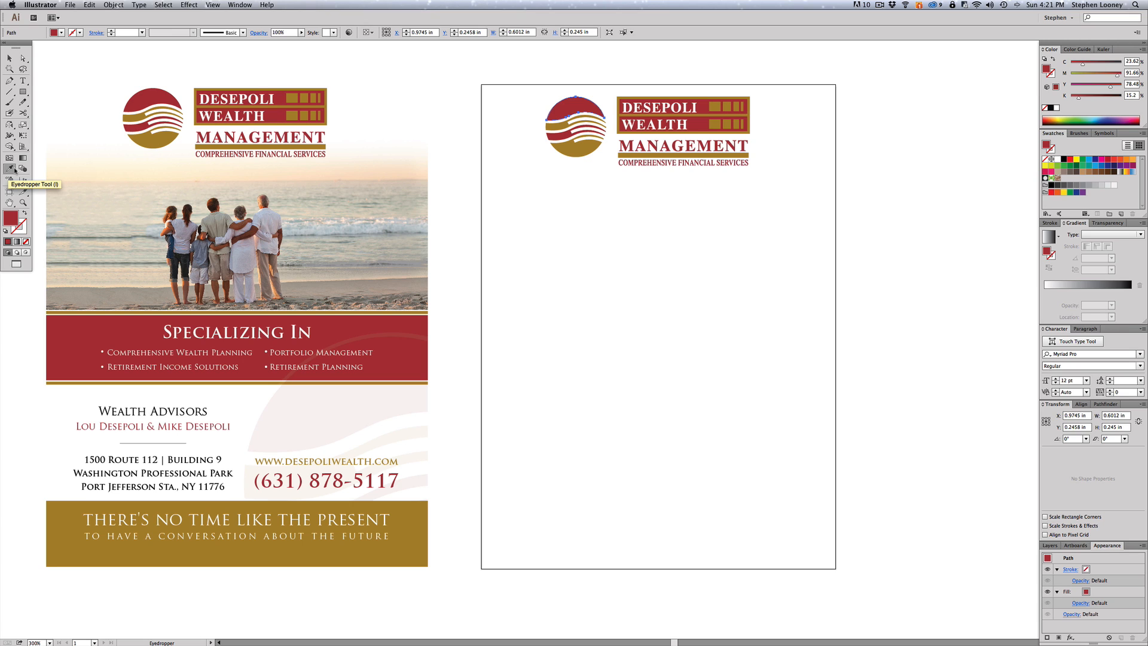
left_click(362, 185)
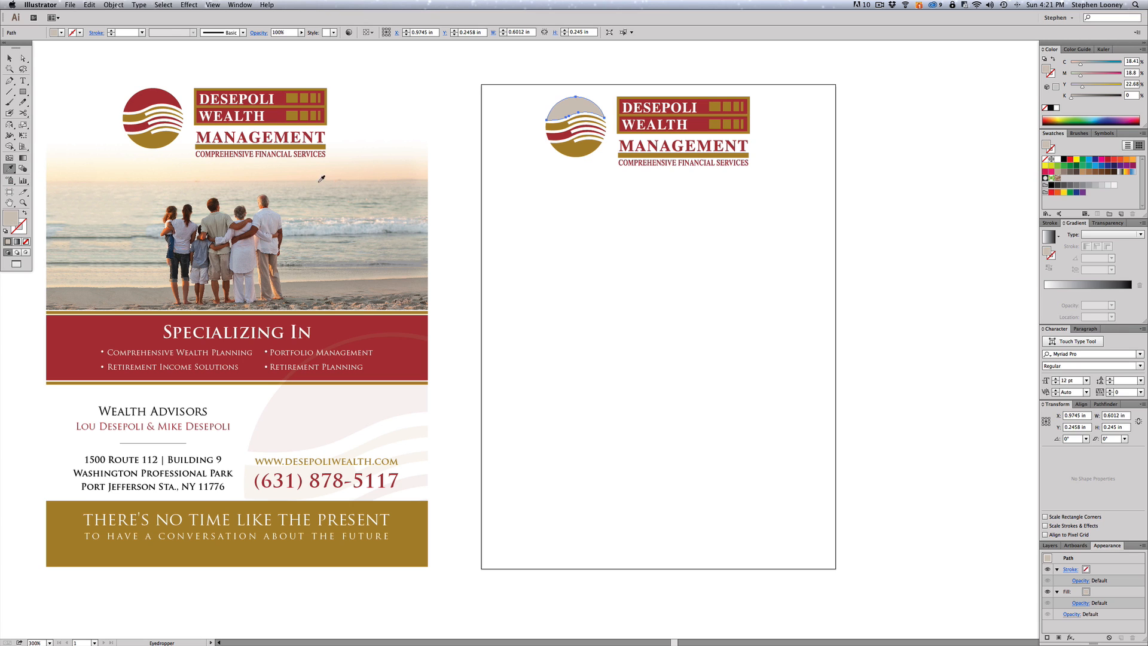
key("a")
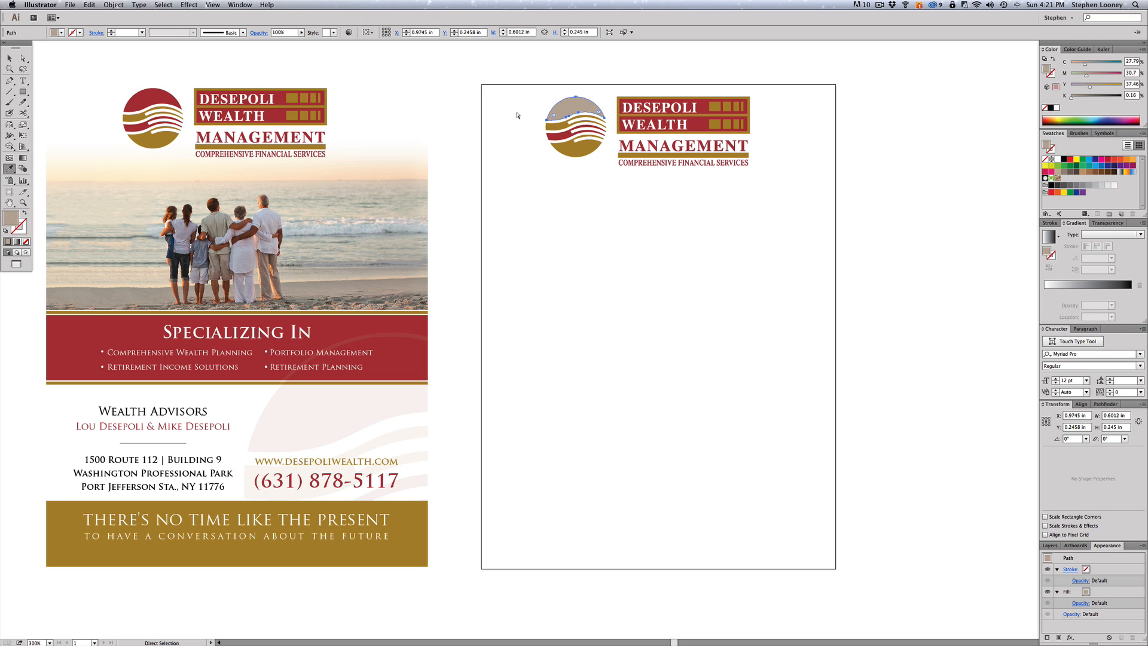
key("super+z")
key("i")
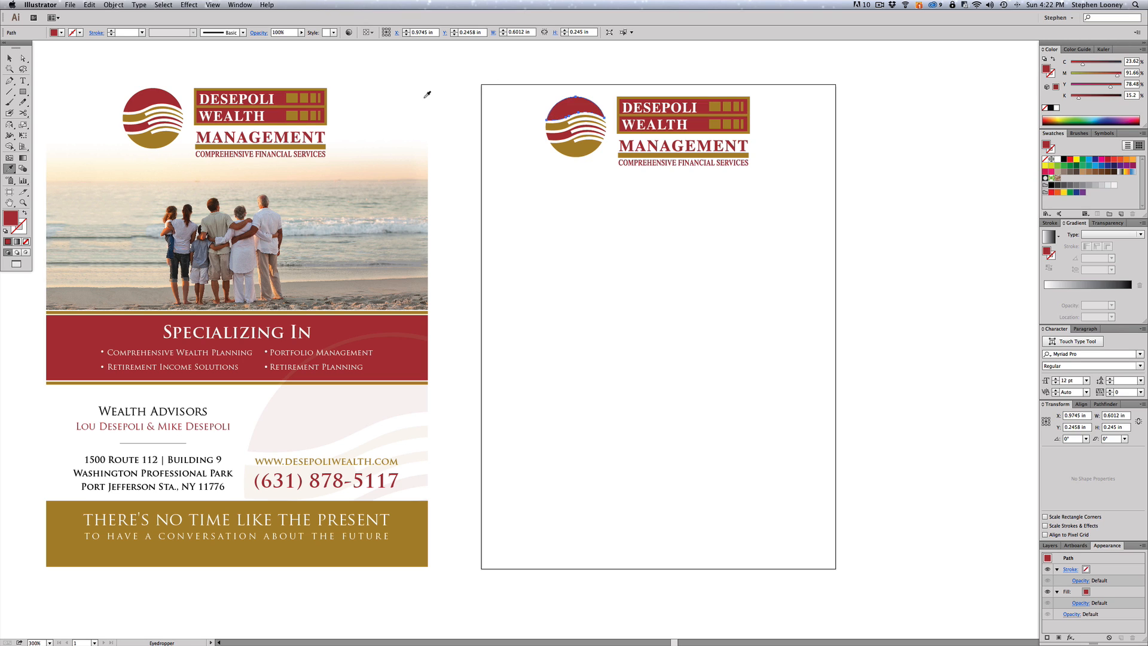
key("a")
left_click(573, 85)
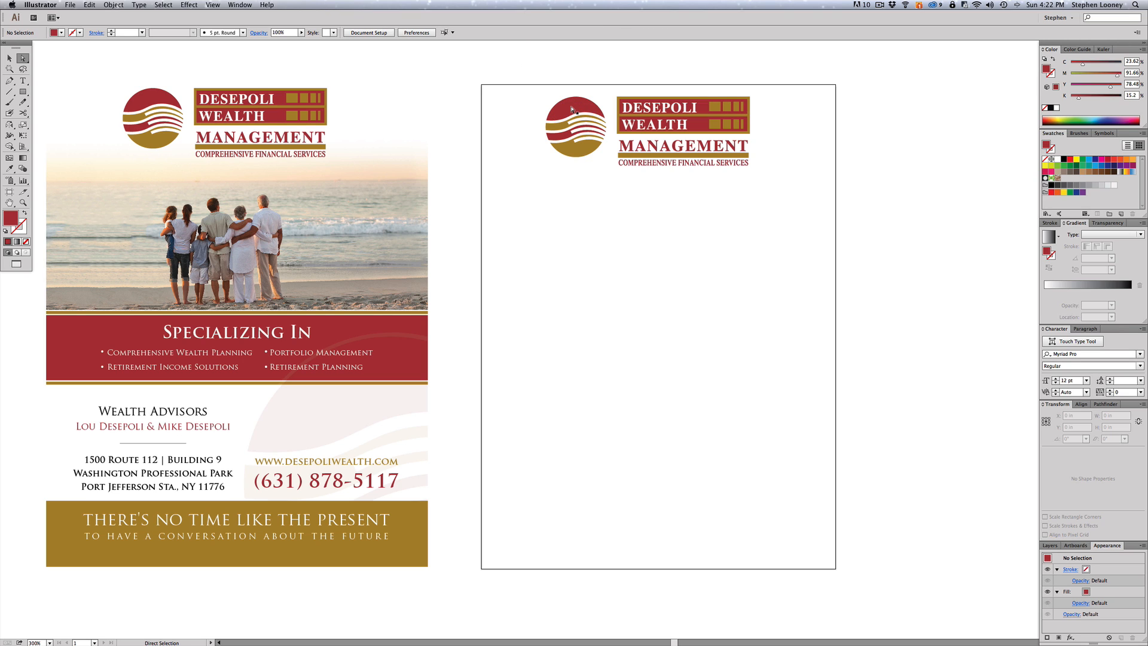
- Save the logo's red shape and gold wave stripe as new swatches, then draw a test rectangle
left_click(572, 110)
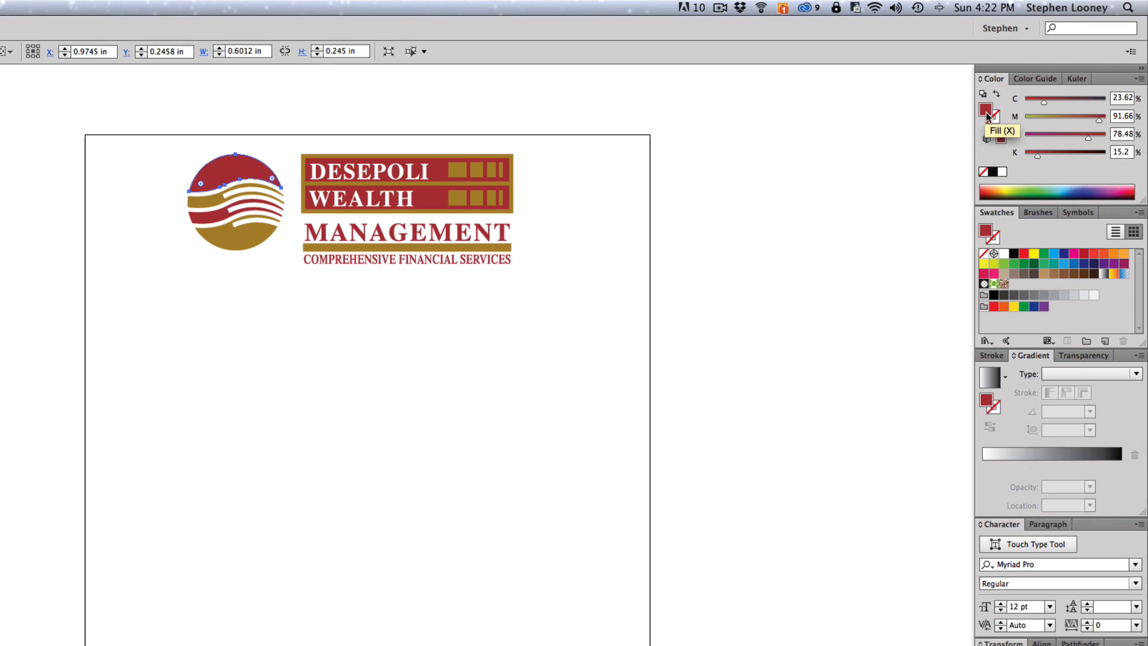
left_click_drag(987, 116, 1028, 282)
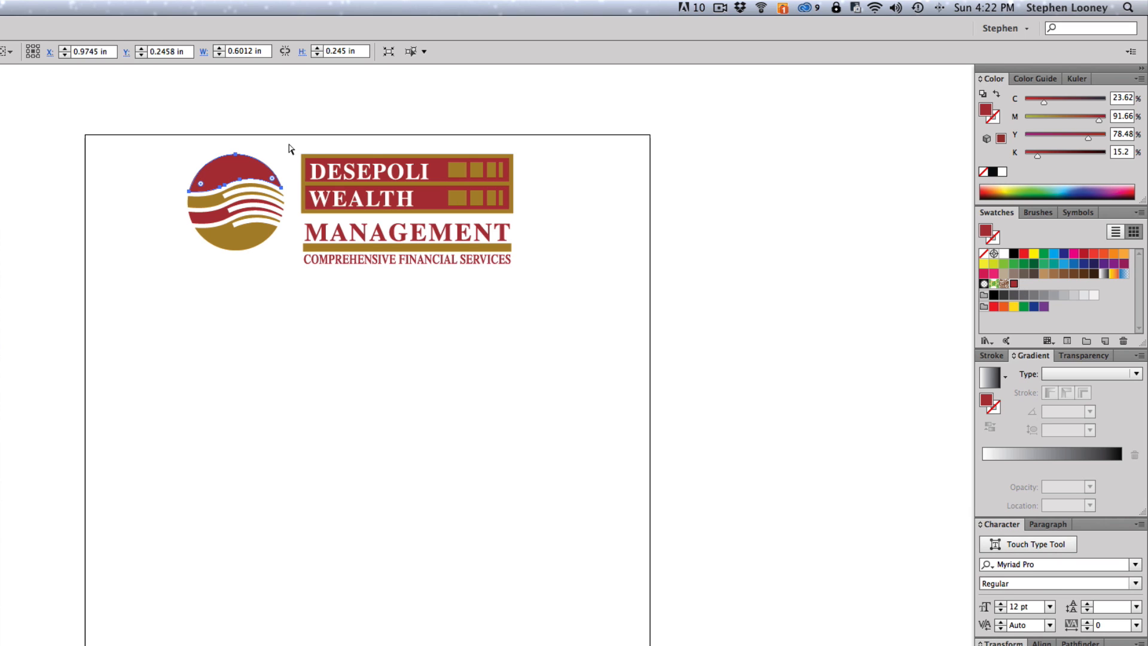
left_click(210, 202)
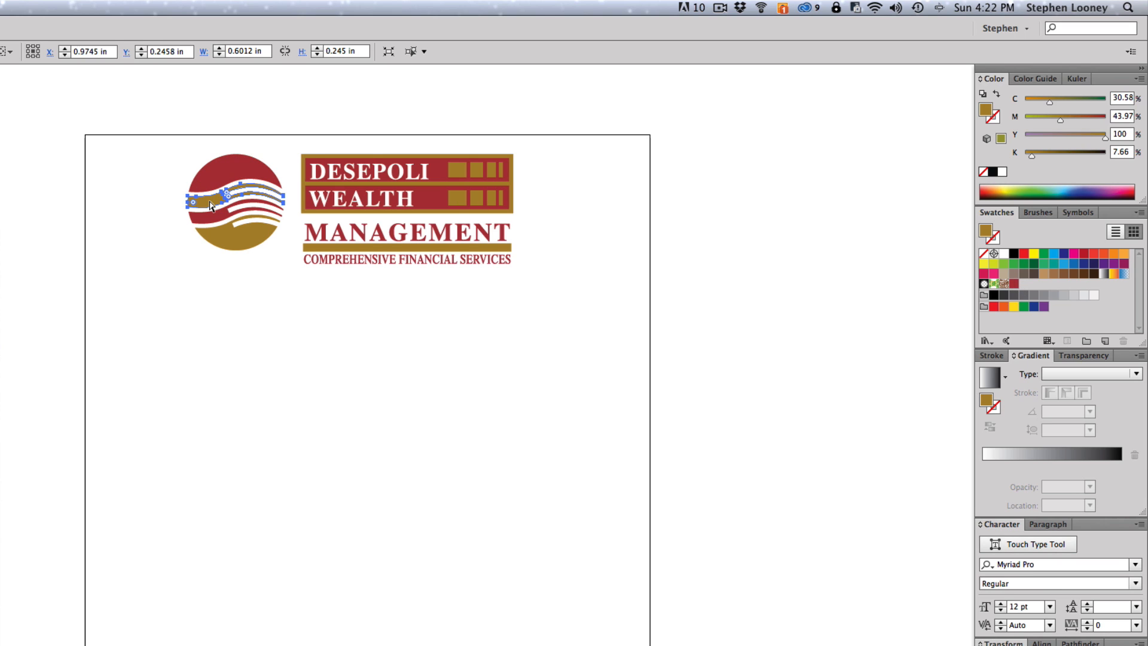
left_click_drag(985, 113, 1030, 284)
left_click(823, 303)
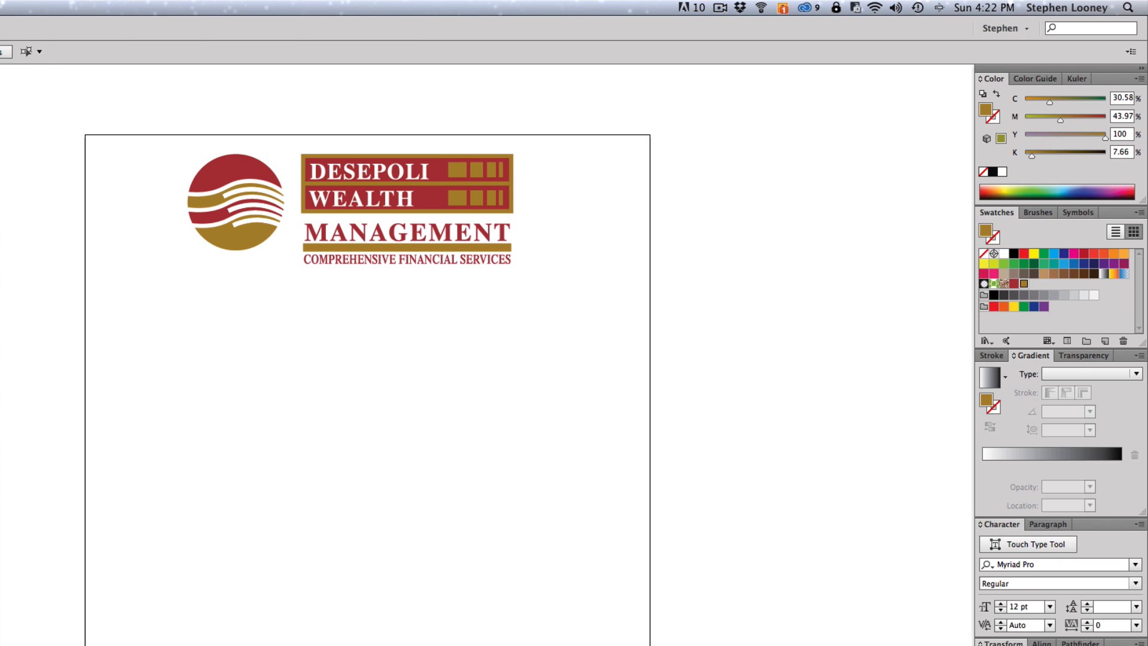
left_click_drag(112, 388, 511, 645)
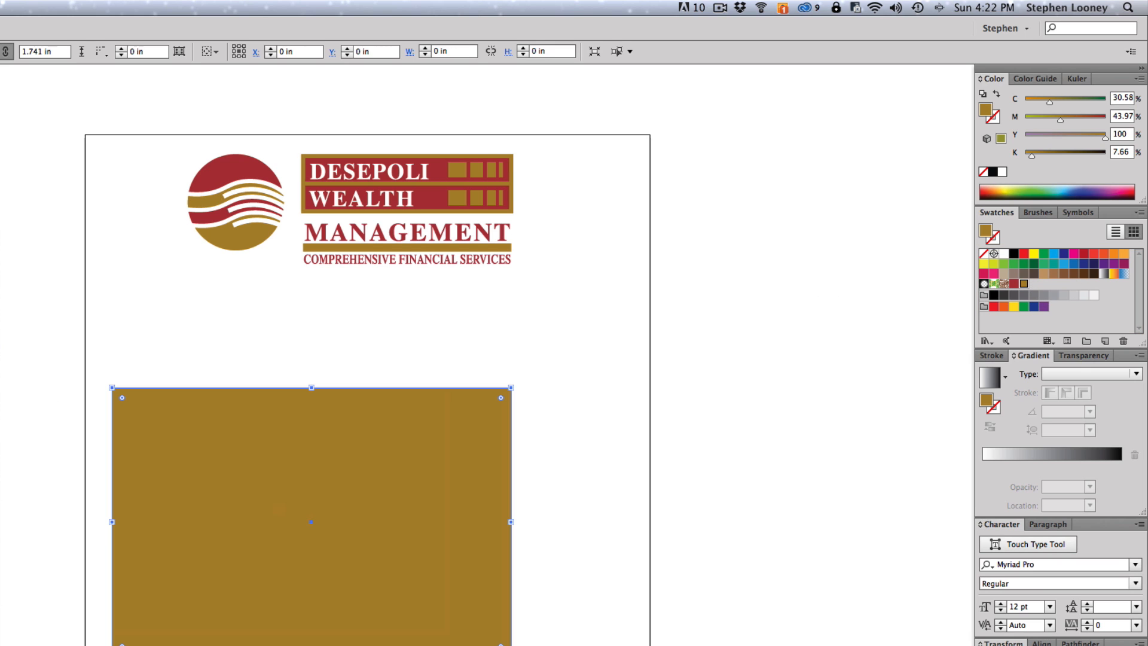
- Fill the test rectangle with the saved red, sample the logo's gold onto it, then delete it
left_click(1015, 284)
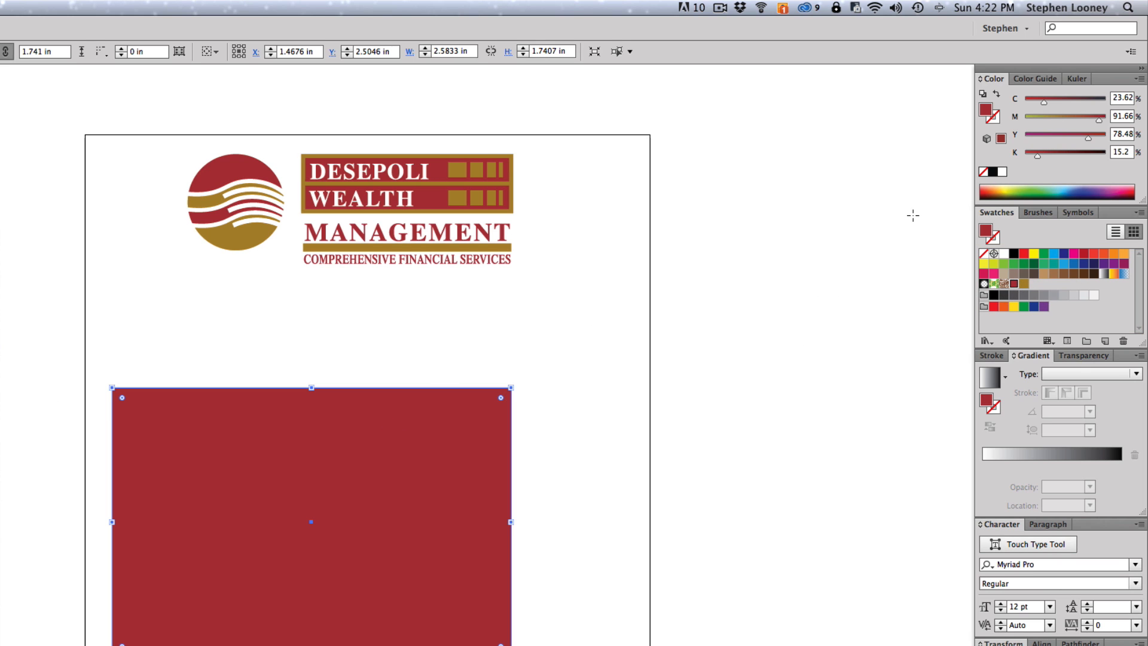
key("i")
left_click(495, 210)
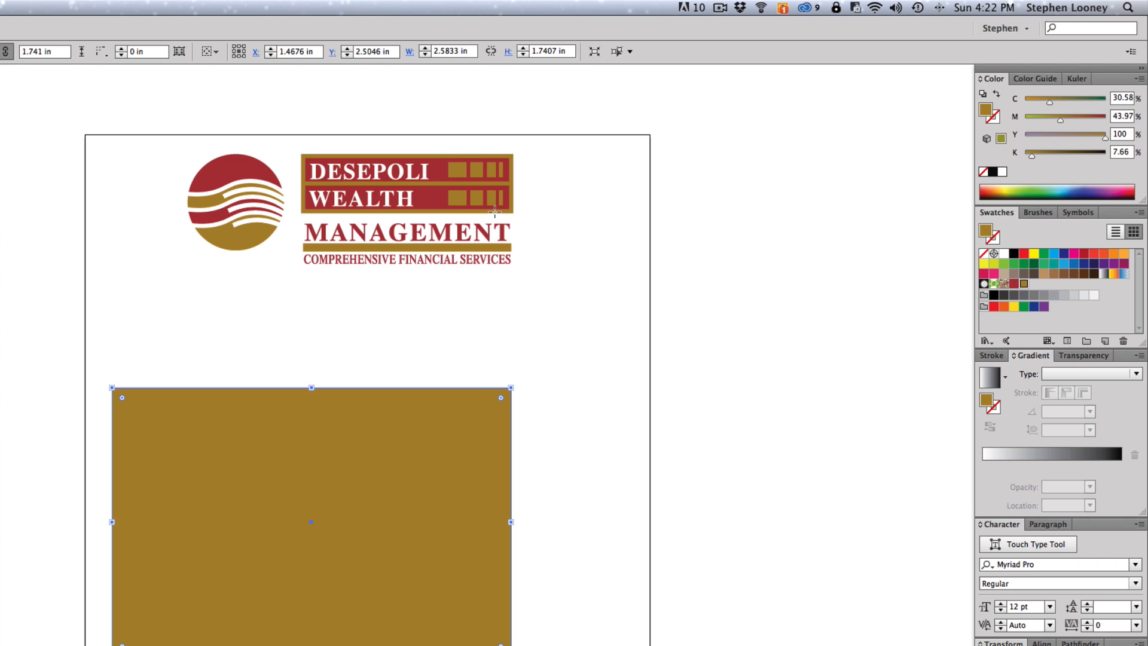
key("Delete")
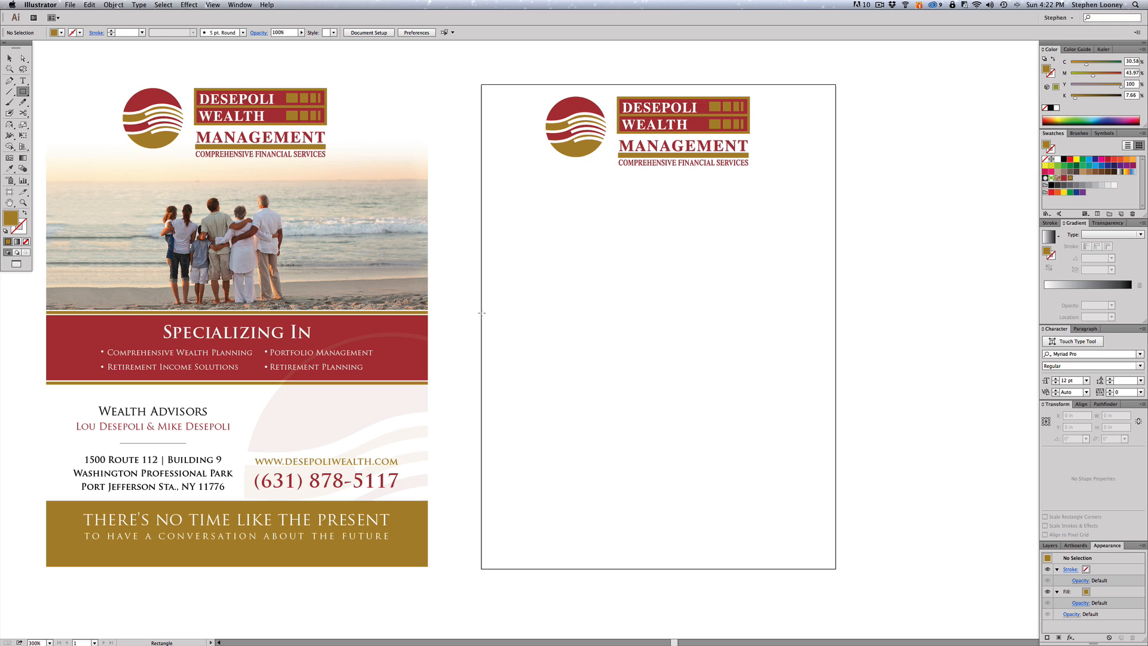
- Draw a full-width band across the artboard, shift it down slightly and fill it red
left_click_drag(482, 313, 838, 379)
left_click(9, 58)
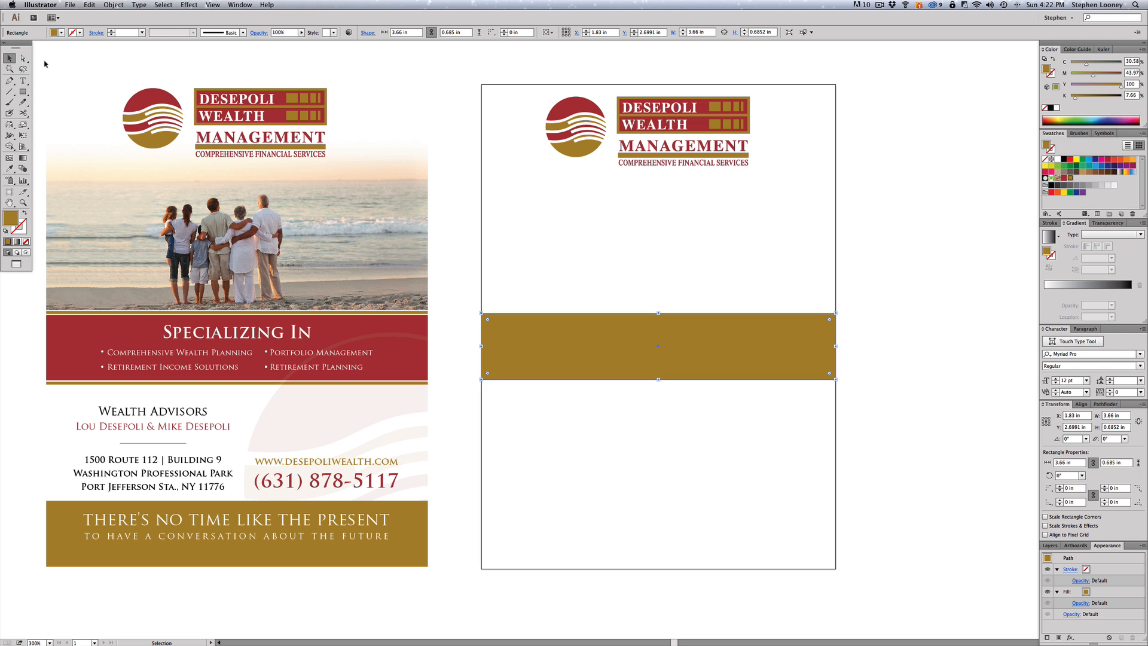
left_click(420, 549)
left_click_drag(420, 564, 421, 576)
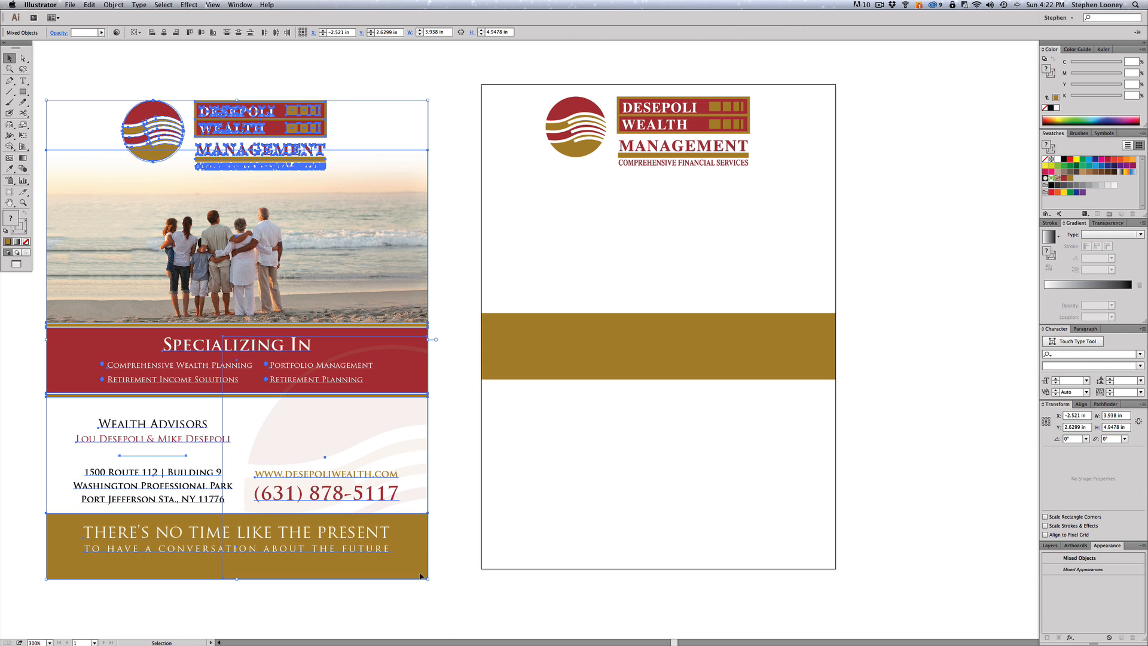
left_click(512, 390)
left_click(520, 353)
left_click_drag(521, 362, 522, 364)
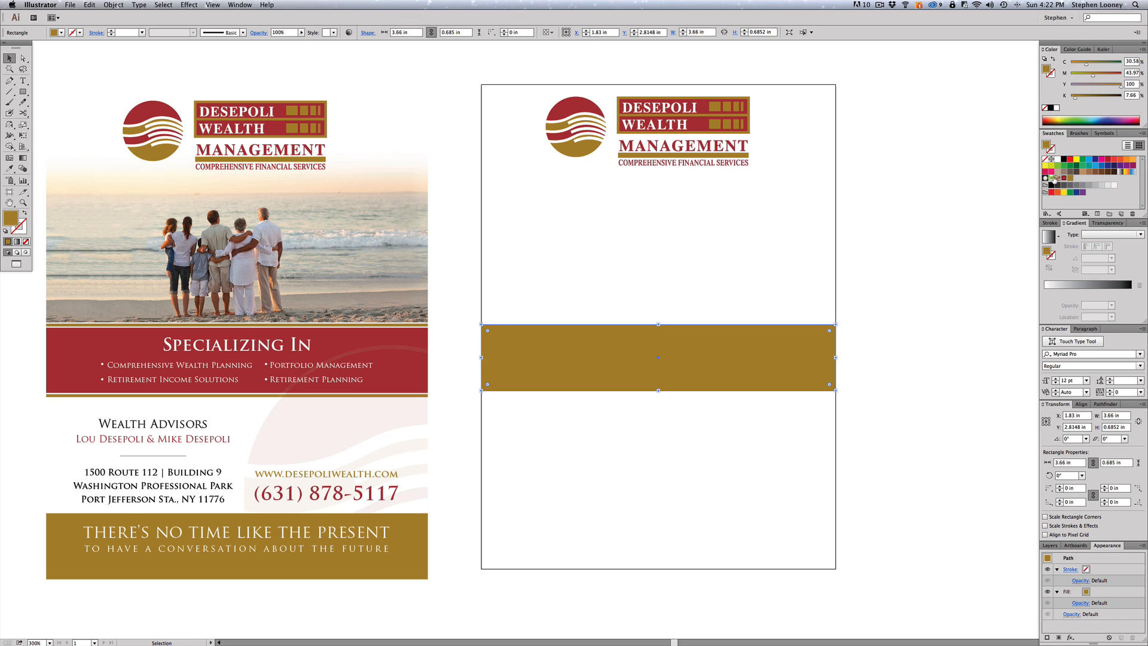
left_click(1064, 178)
left_click(943, 261)
- Try duplicating the red band upward, then undo and reselect the band
left_click(648, 364)
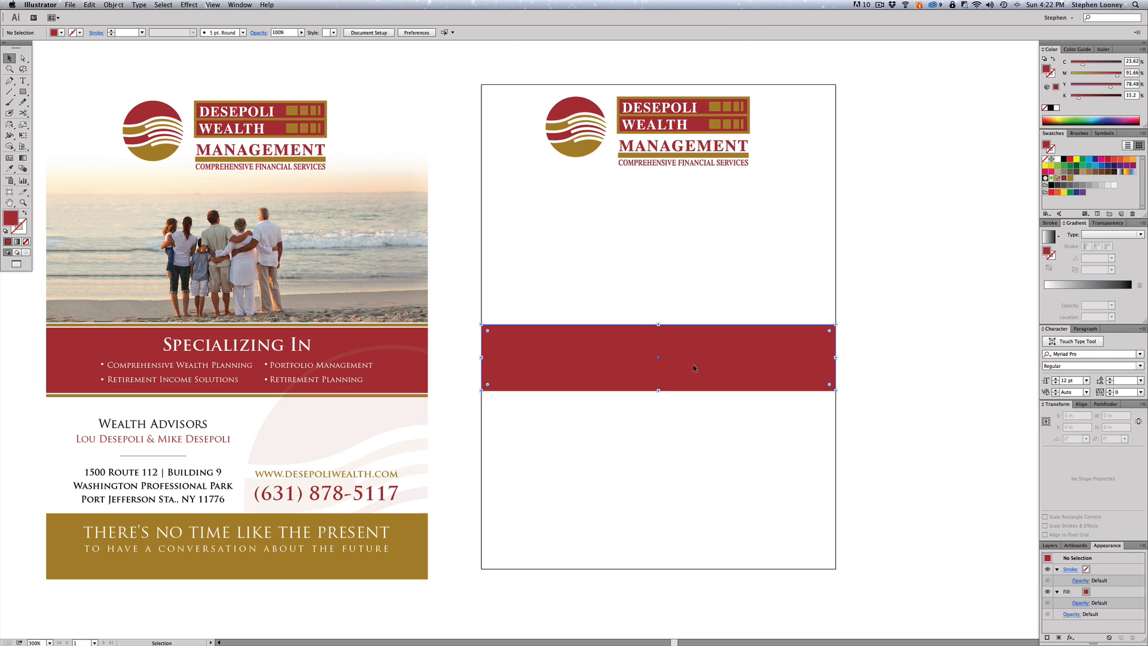
key("super+c")
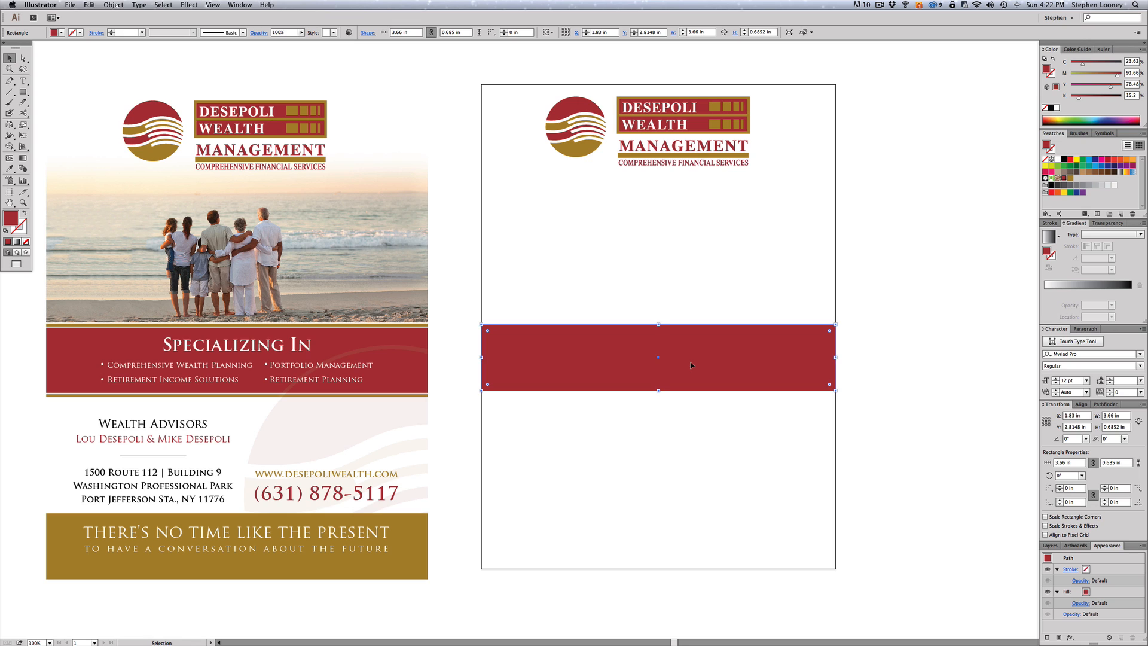
left_click(901, 323)
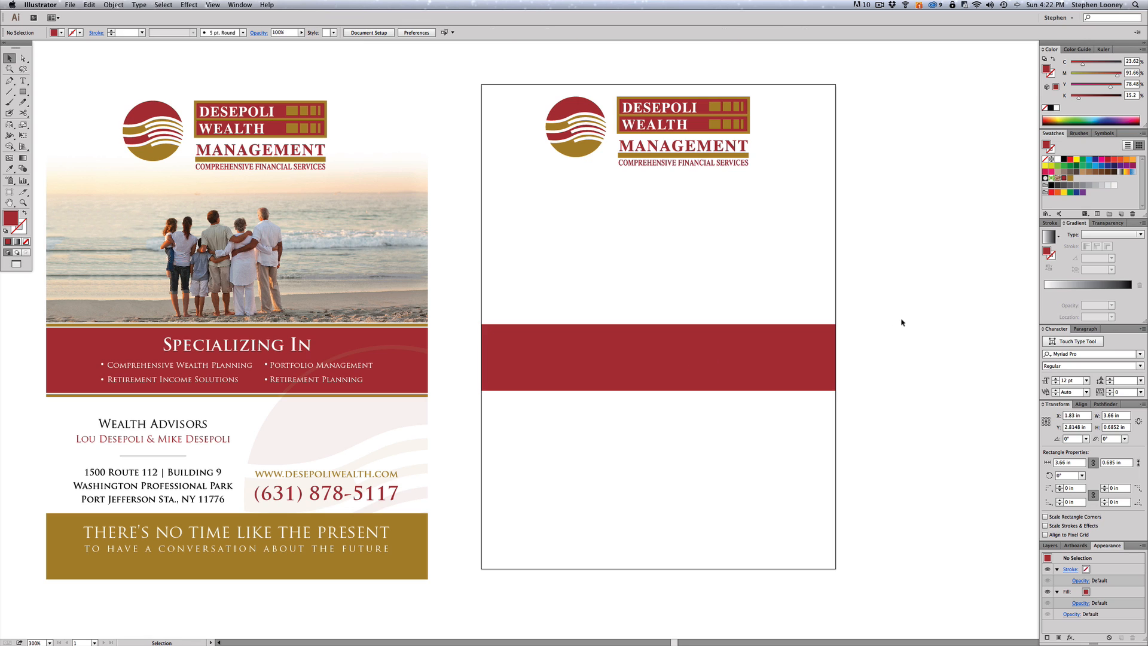
left_click(683, 322)
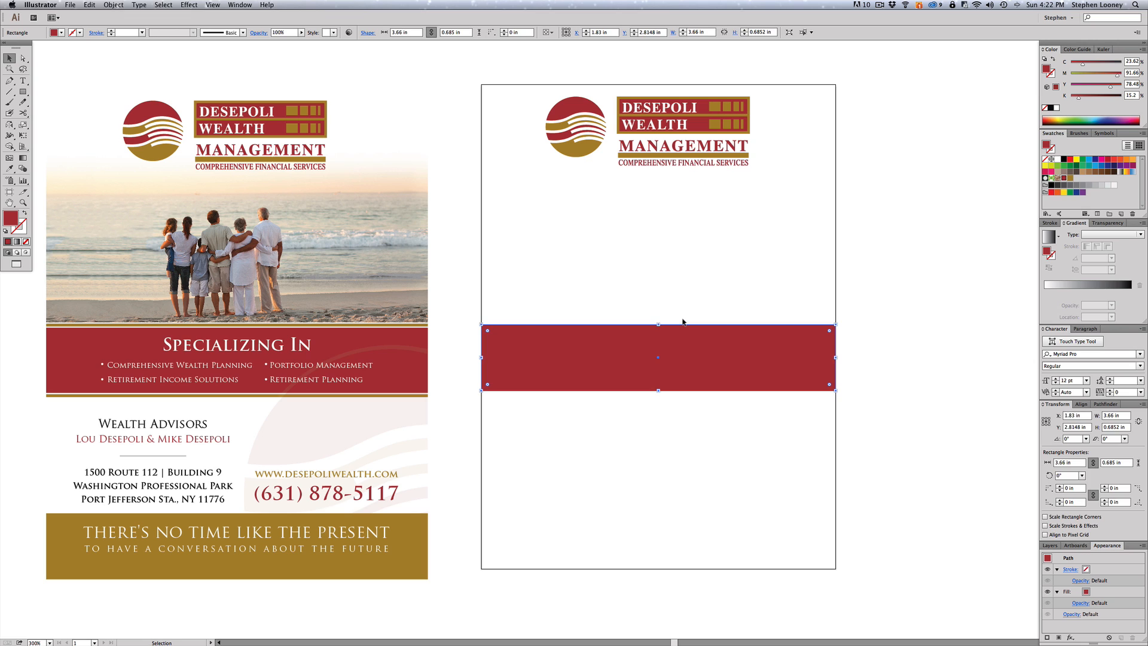
left_click(948, 331)
left_click_drag(567, 361, 568, 295)
key("super+z")
left_click(952, 258)
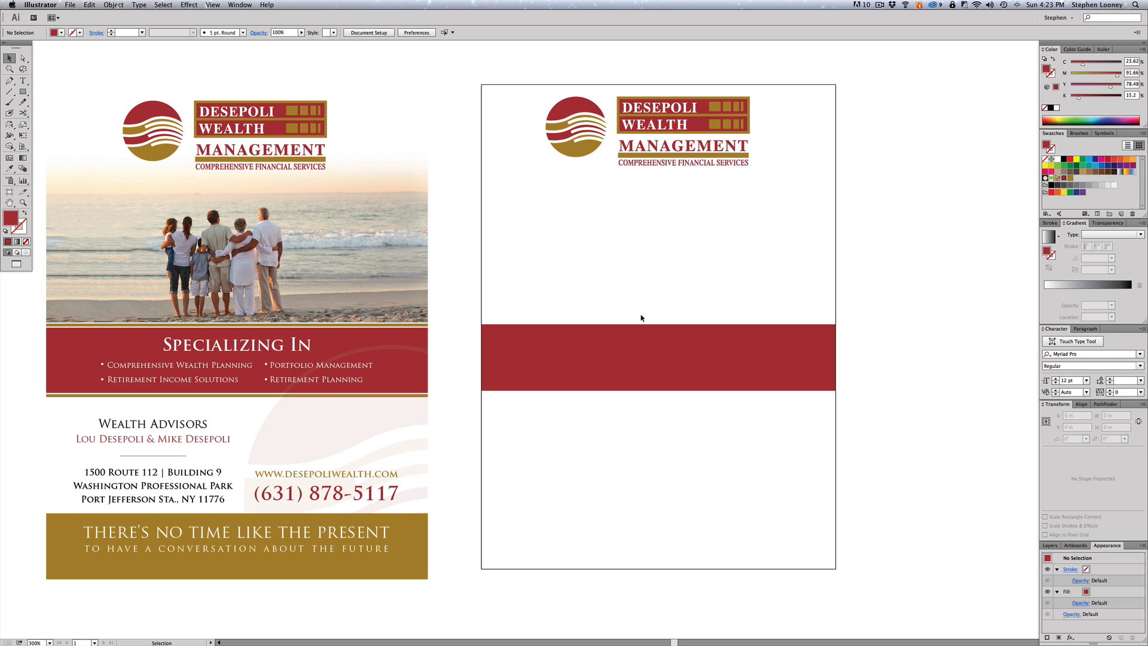
left_click(639, 346)
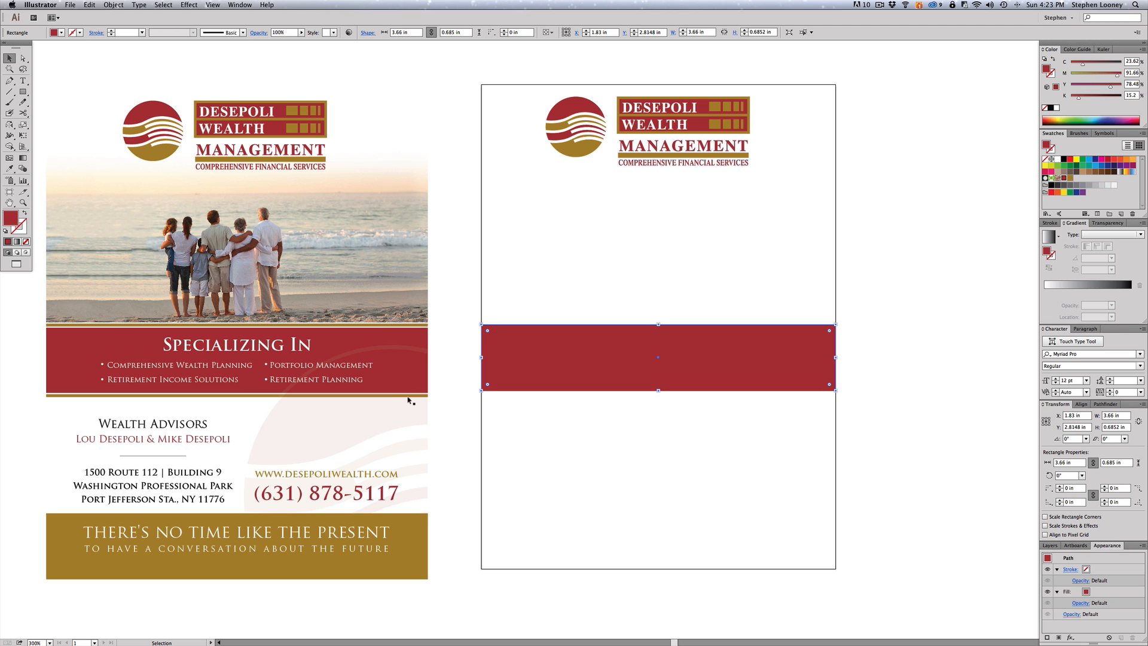
left_click(633, 375)
- Make a thin strip from the band's top, nudge it above the band and colour it gold
left_click_drag(657, 390, 657, 327)
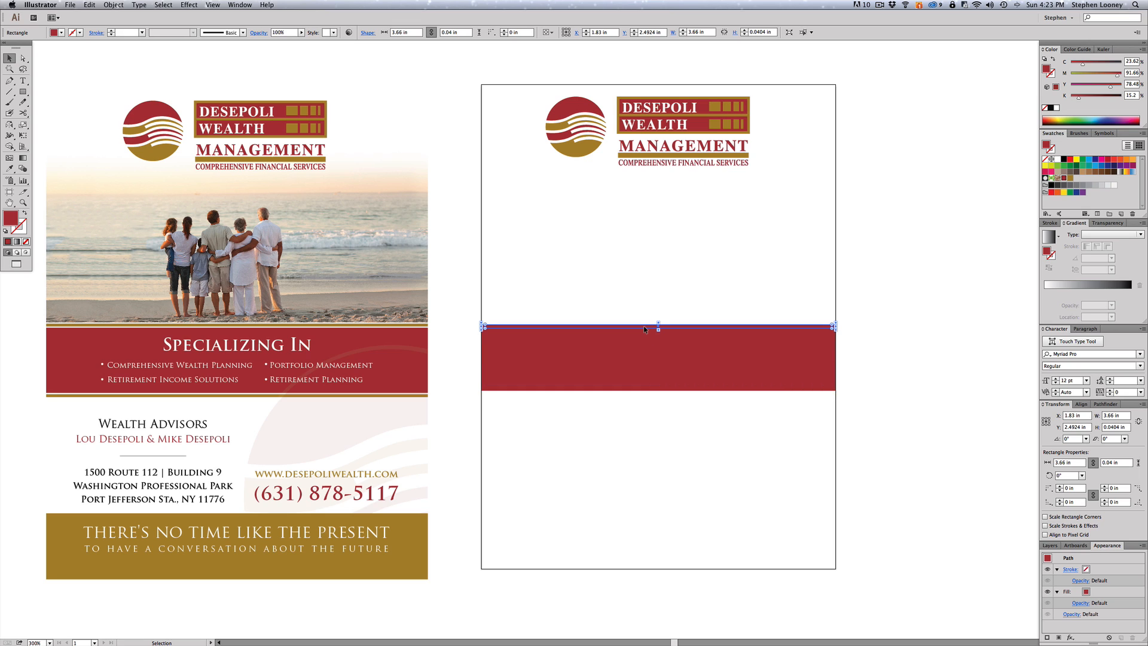
key("Up")
key("Up")
key("Up")
key("Up")
key("Up")
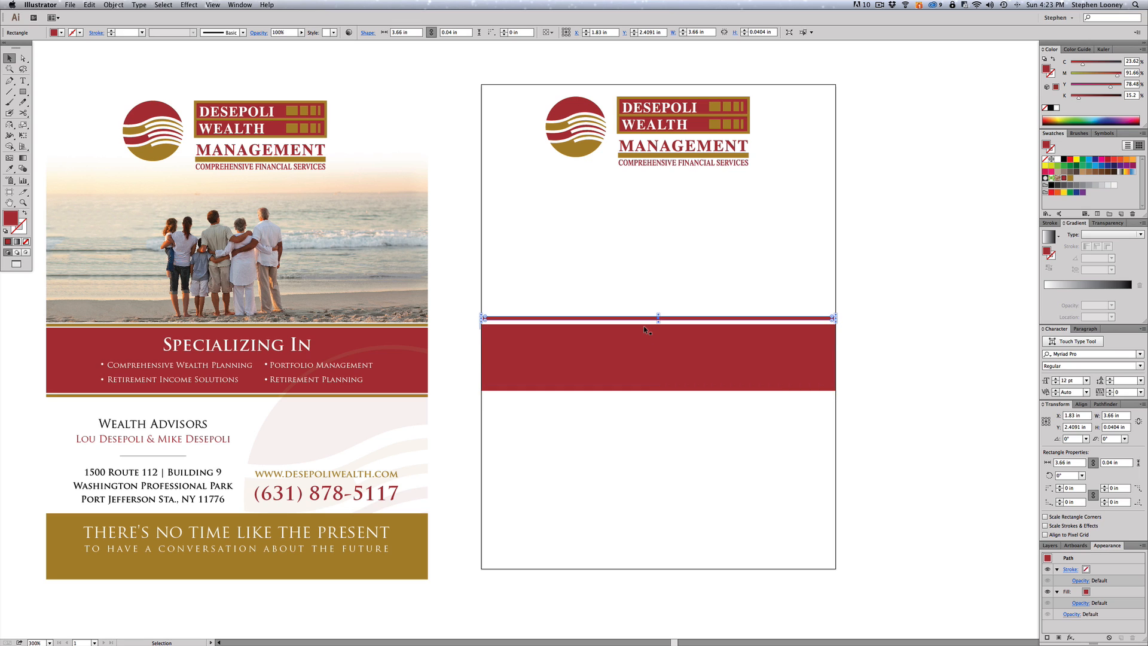
left_click(733, 285)
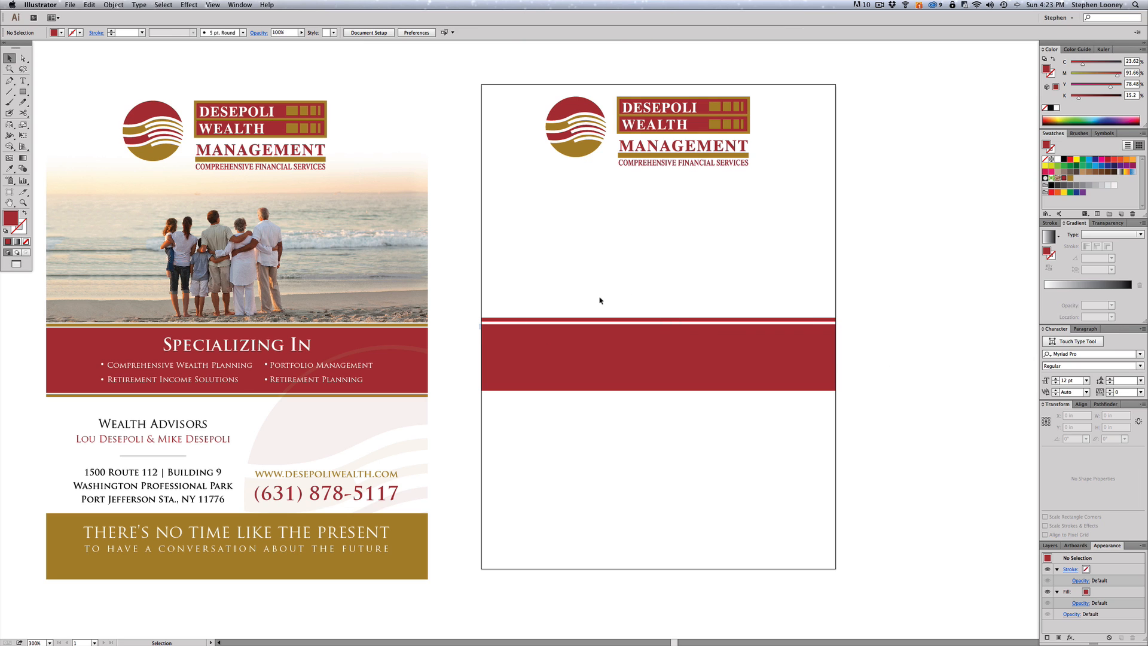
left_click(589, 321)
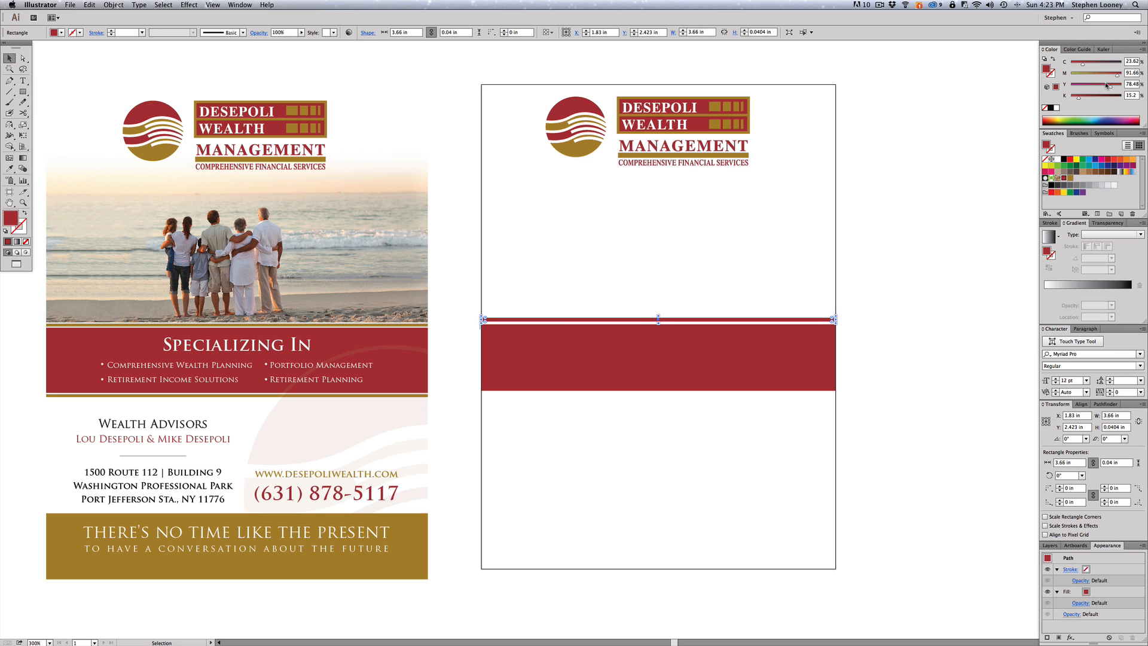
left_click(1071, 178)
left_click(441, 257)
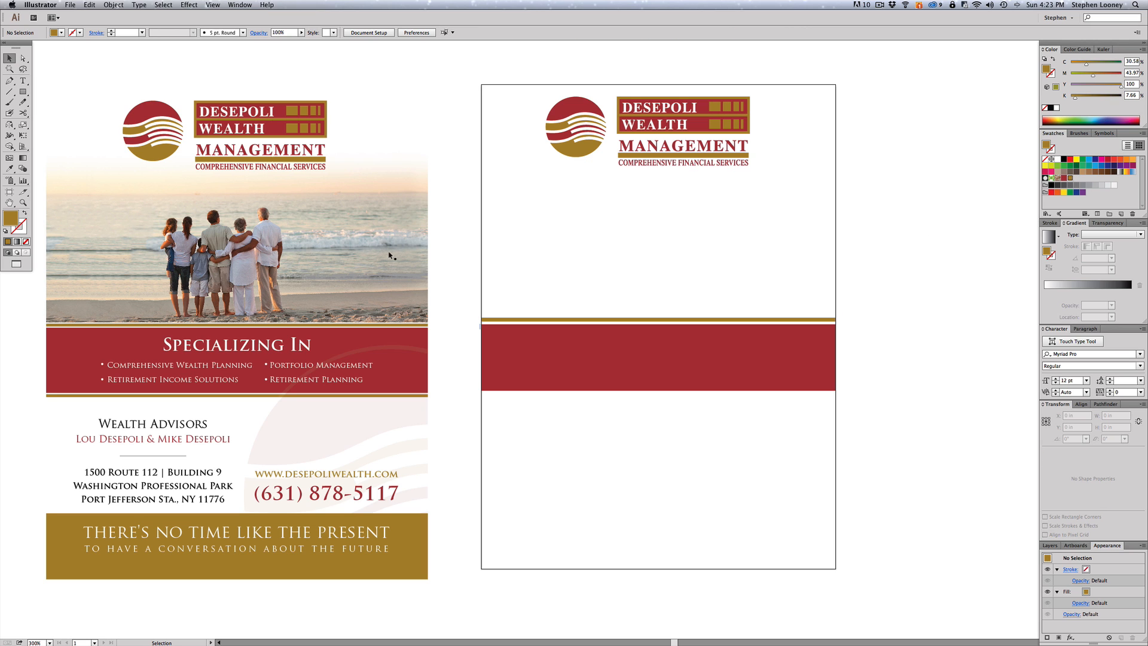
left_click_drag(359, 253, 899, 453)
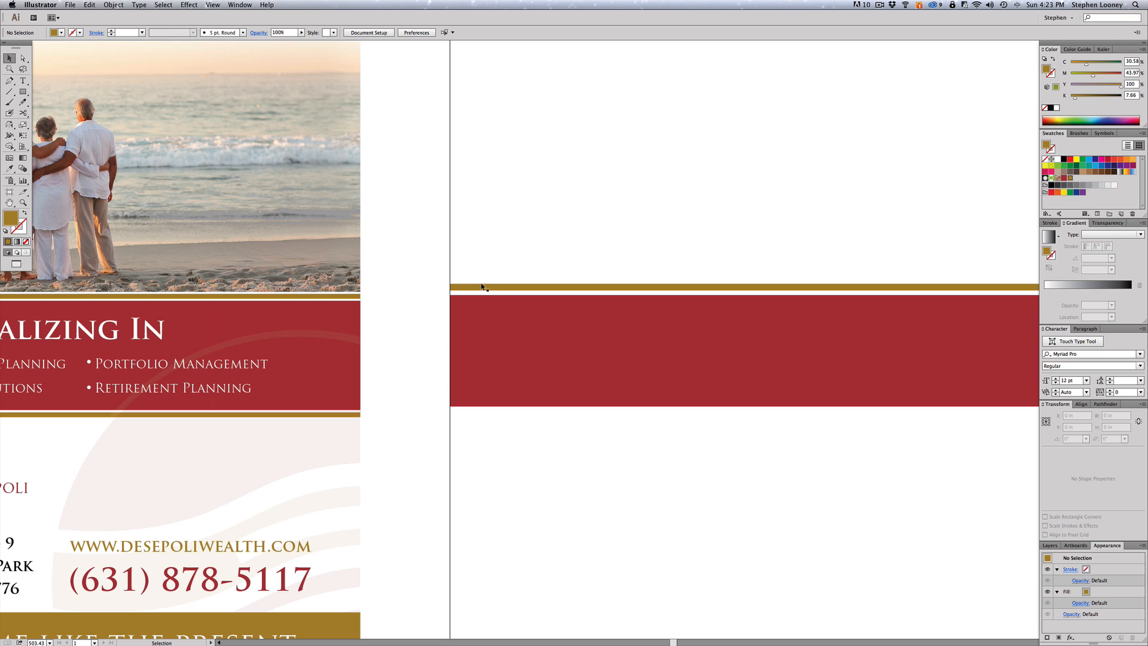
key("a")
- Adjust the thin gold bar's top edge vertically with Direct Selection
key("v")
left_click(561, 288)
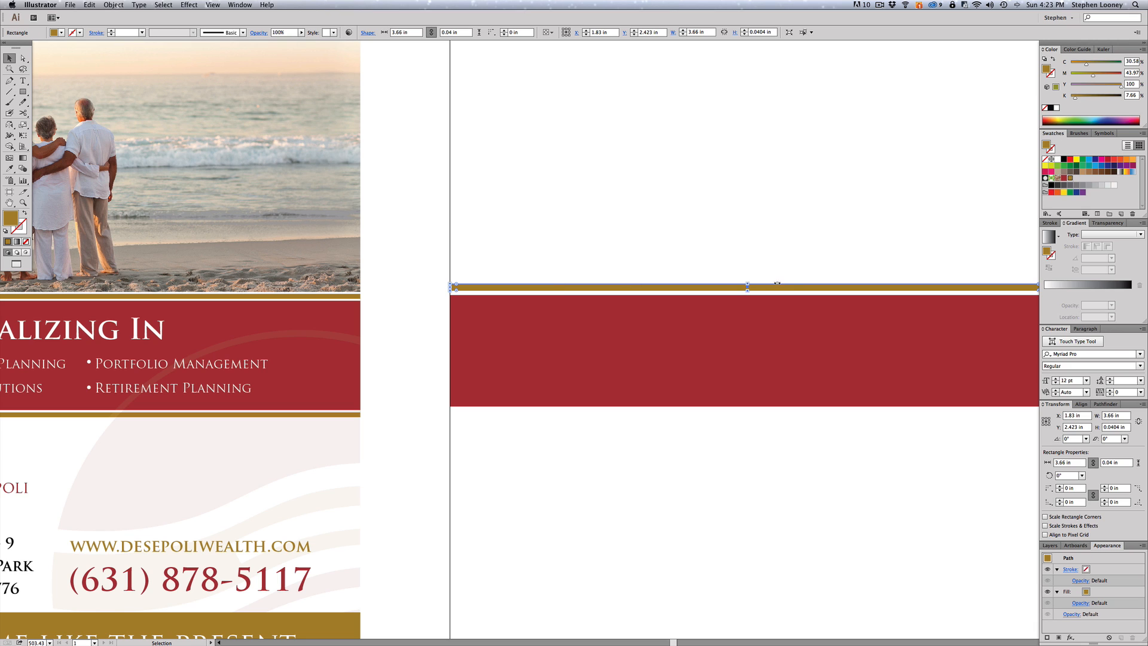
left_click_drag(747, 284, 747, 268)
key("super+z")
left_click(687, 259)
key("a")
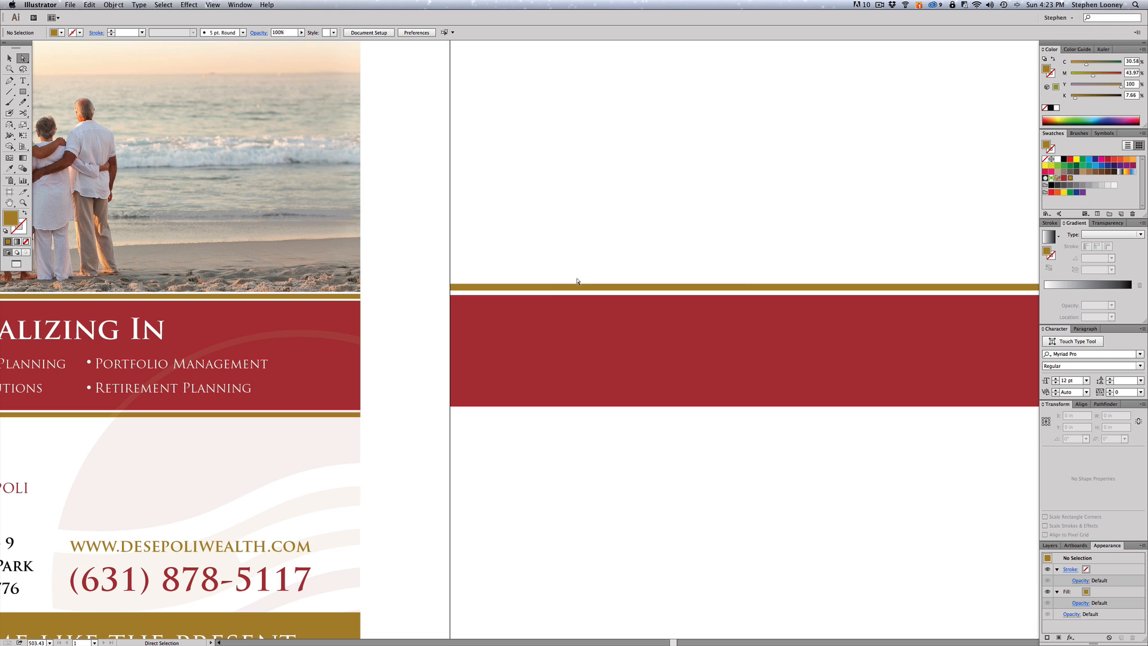
left_click(573, 285)
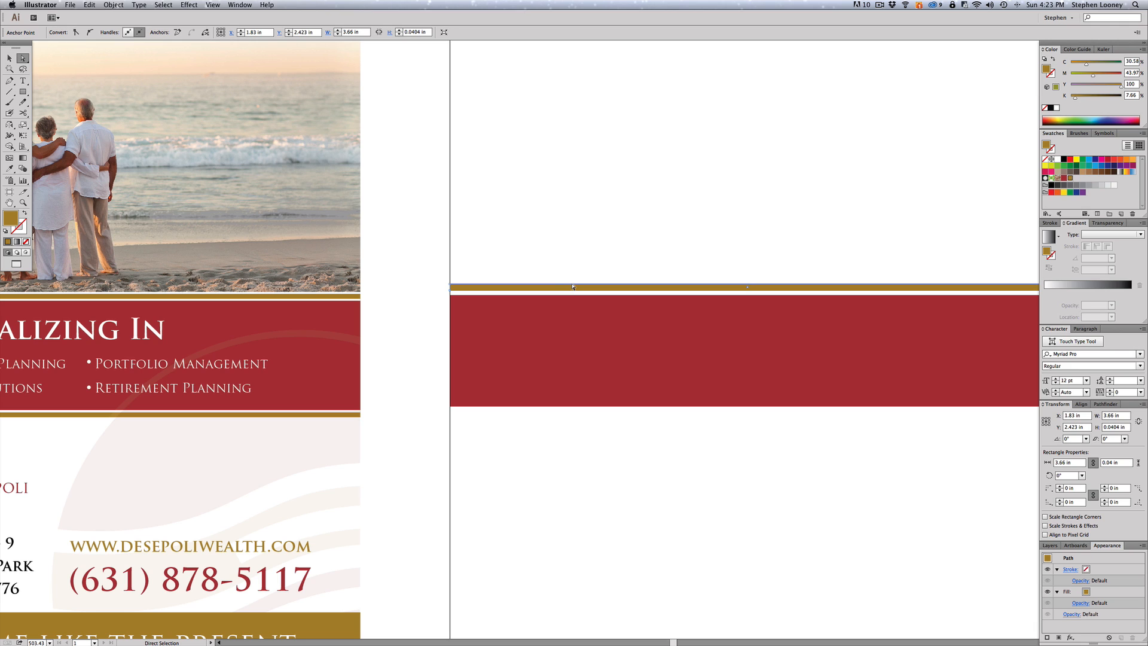
left_click_drag(573, 285, 572, 287)
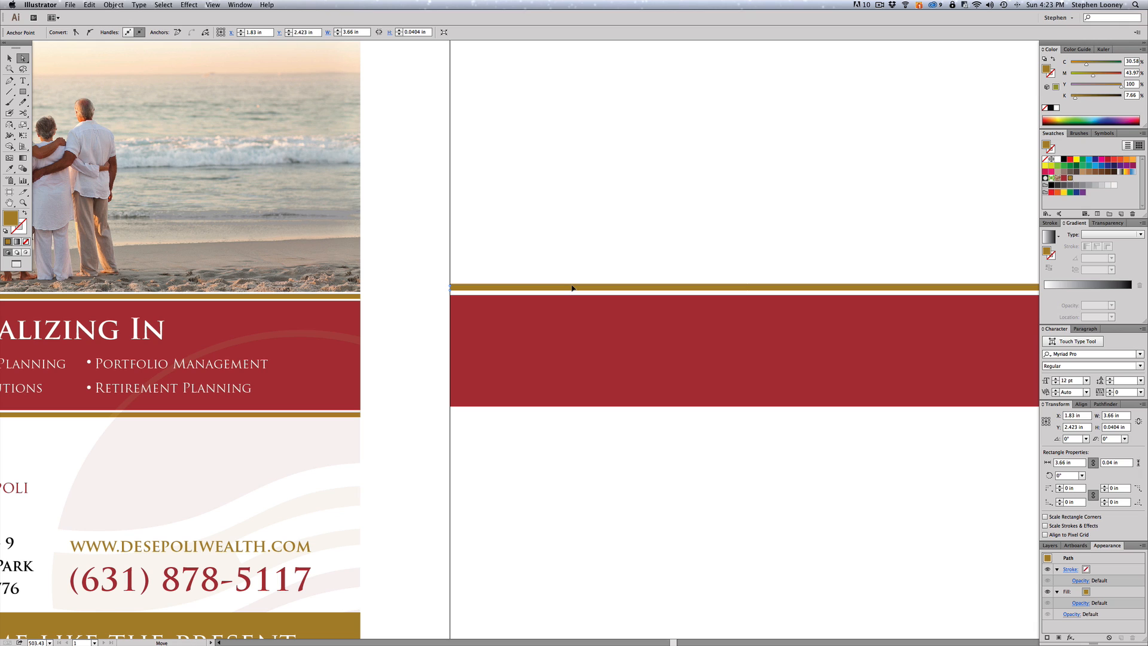
mouse_move(571, 286)
left_mouse_down()
mouse_move(592, 275)
mouse_move(543, 276)
mouse_move(566, 281)
left_mouse_up()
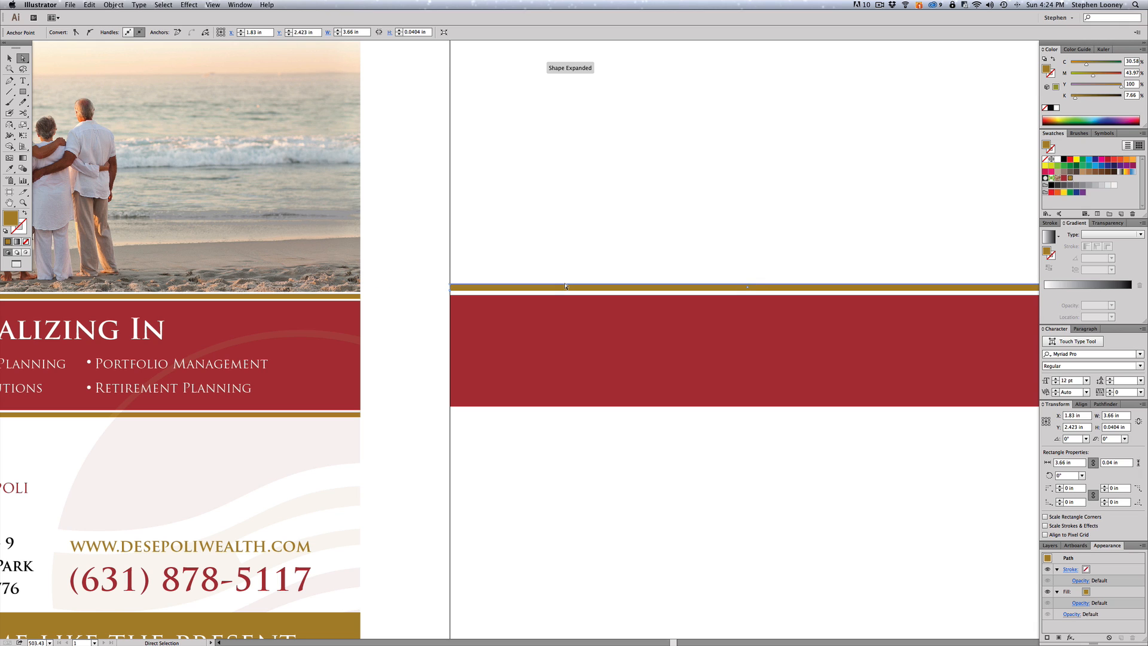
left_click_drag(565, 286, 566, 291)
left_click(579, 263)
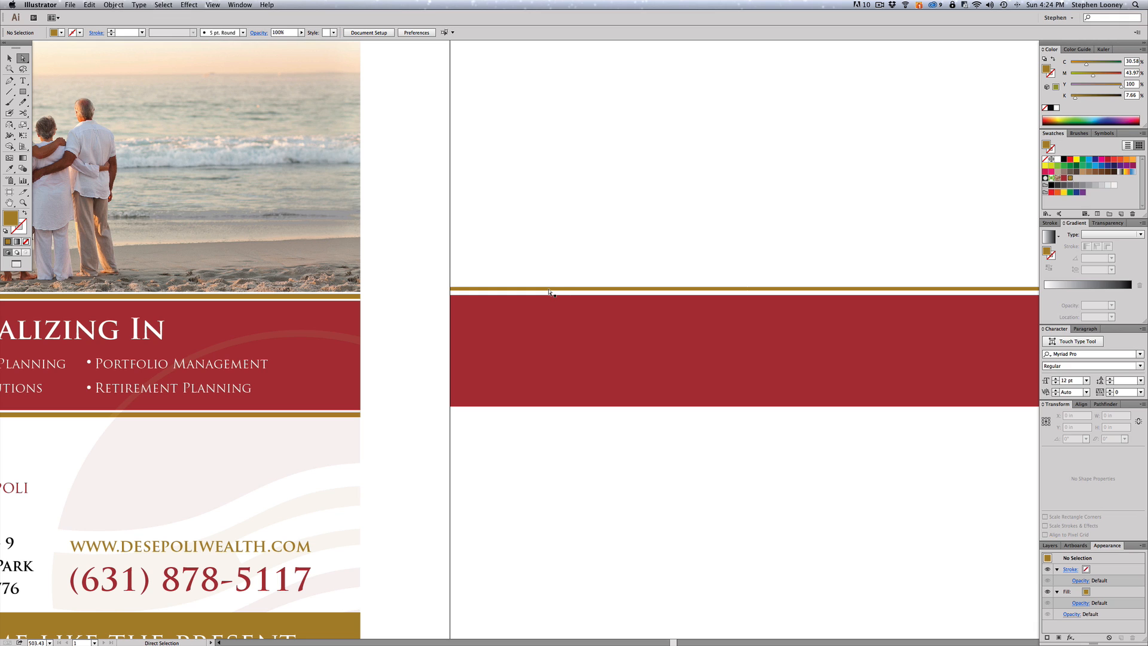
- Zoom in and lower the thin gold bar so it sits just above the red band
left_click(549, 290)
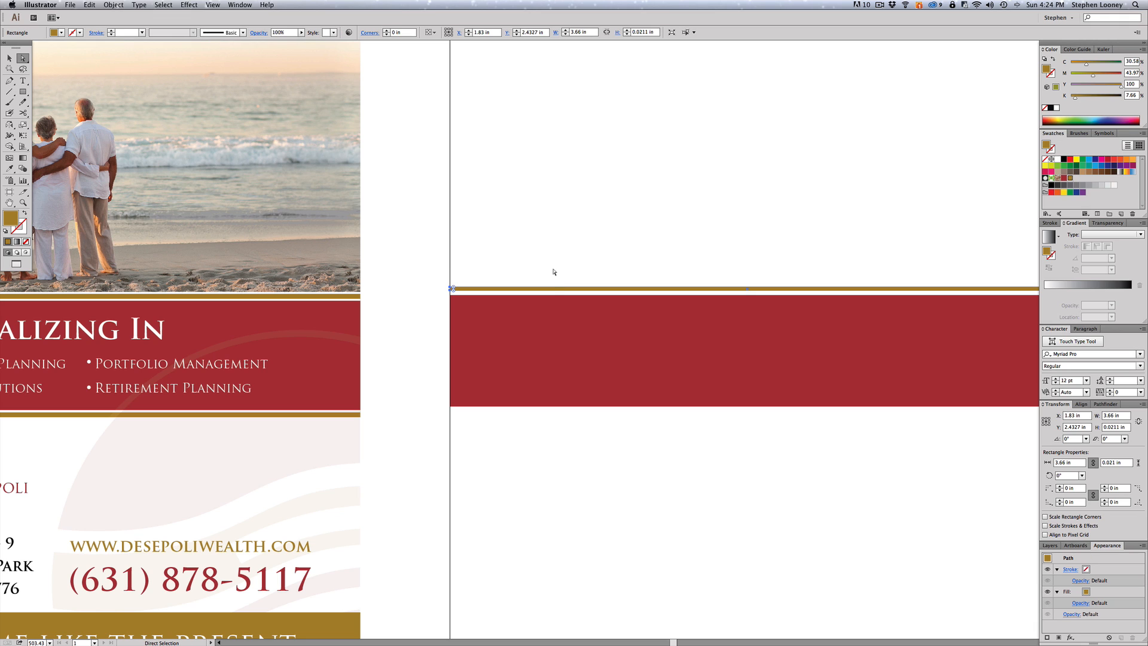
left_click(554, 272)
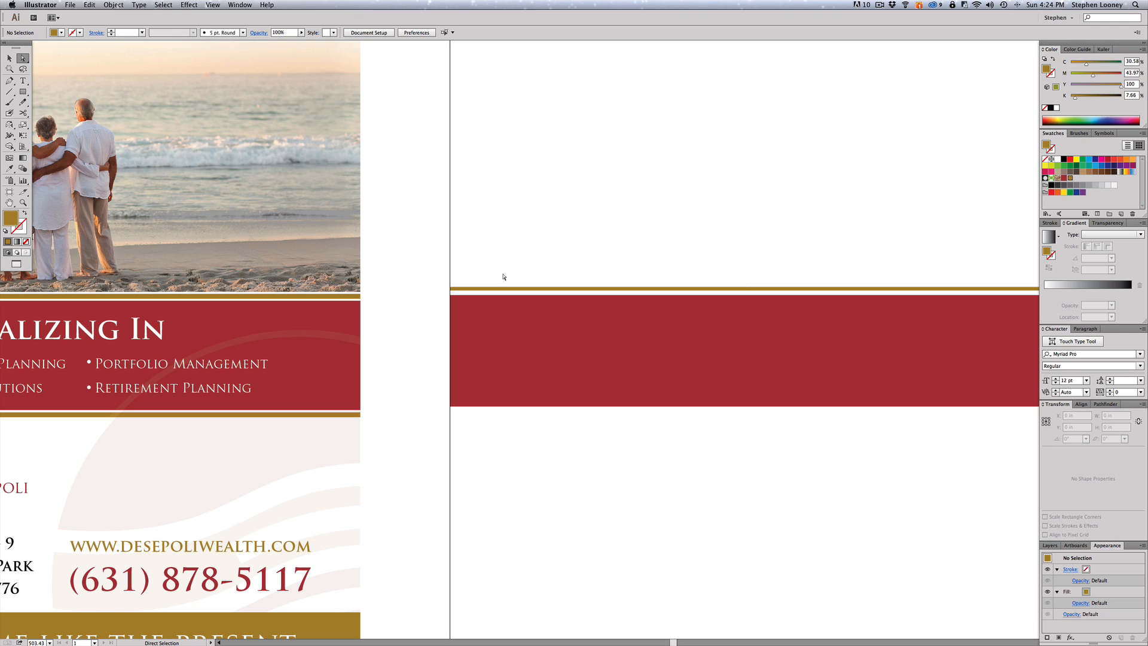
left_click_drag(309, 237, 686, 472)
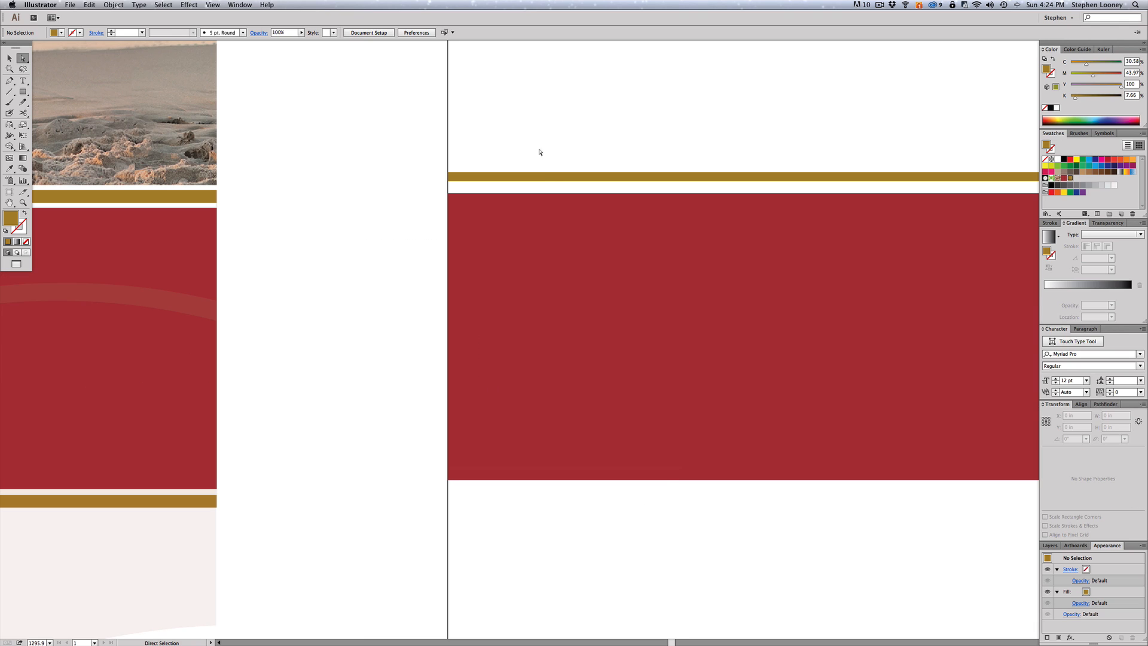
left_click(552, 179)
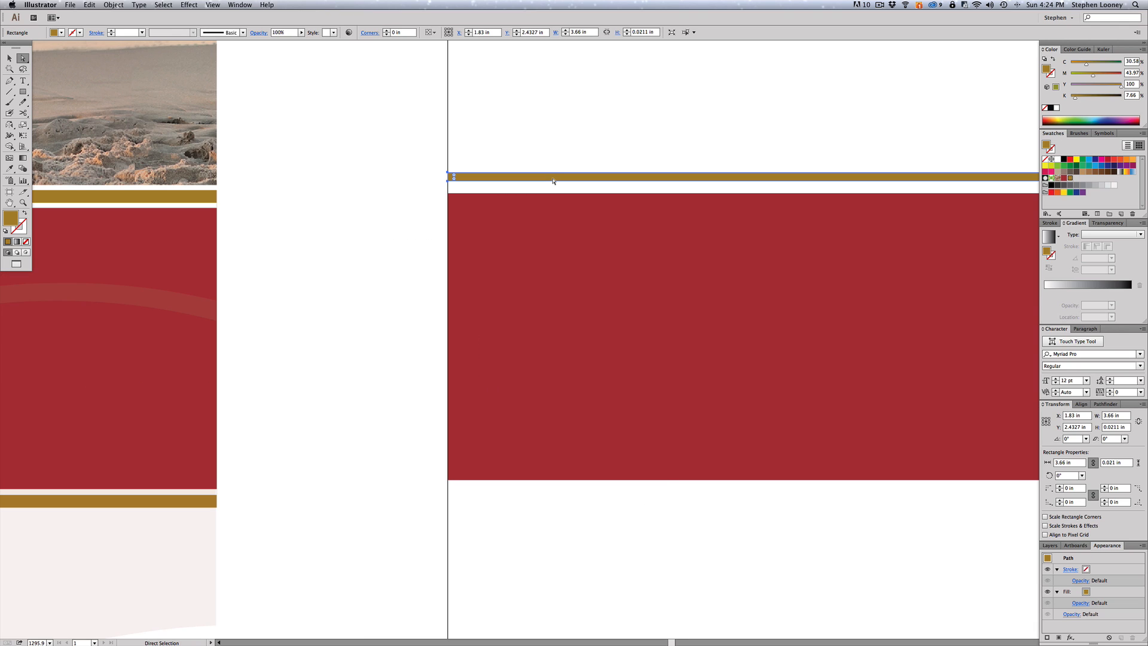
left_click(561, 169)
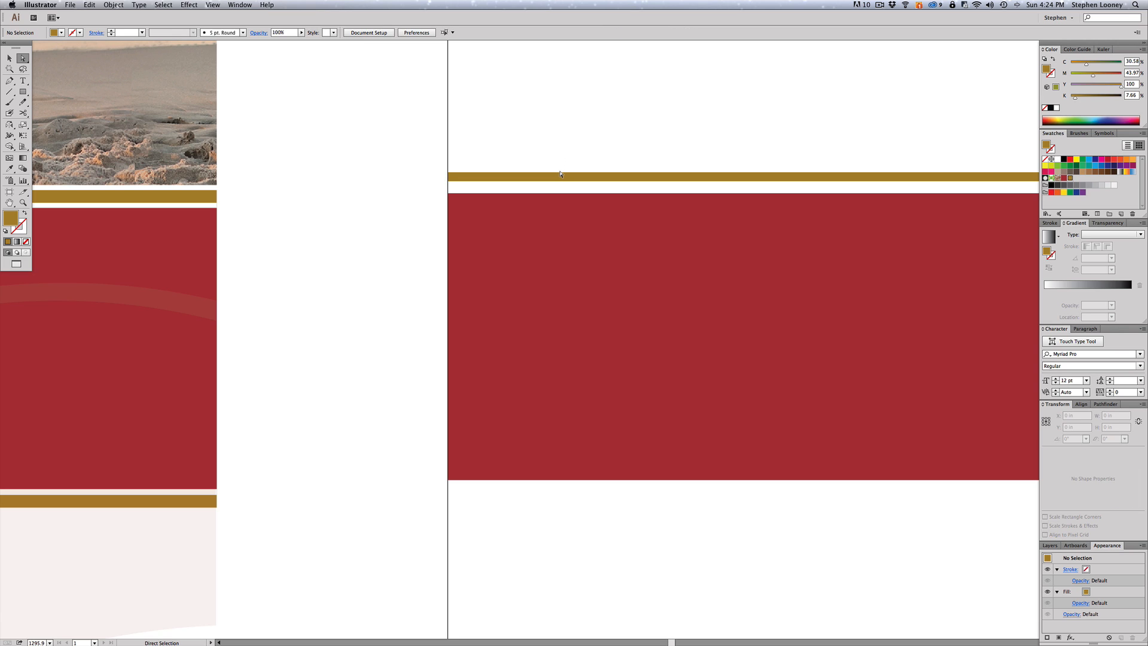
left_click_drag(560, 174, 563, 106)
key("super+z")
left_click_drag(558, 179, 556, 188)
key("super+shift+a")
key("super+minus")
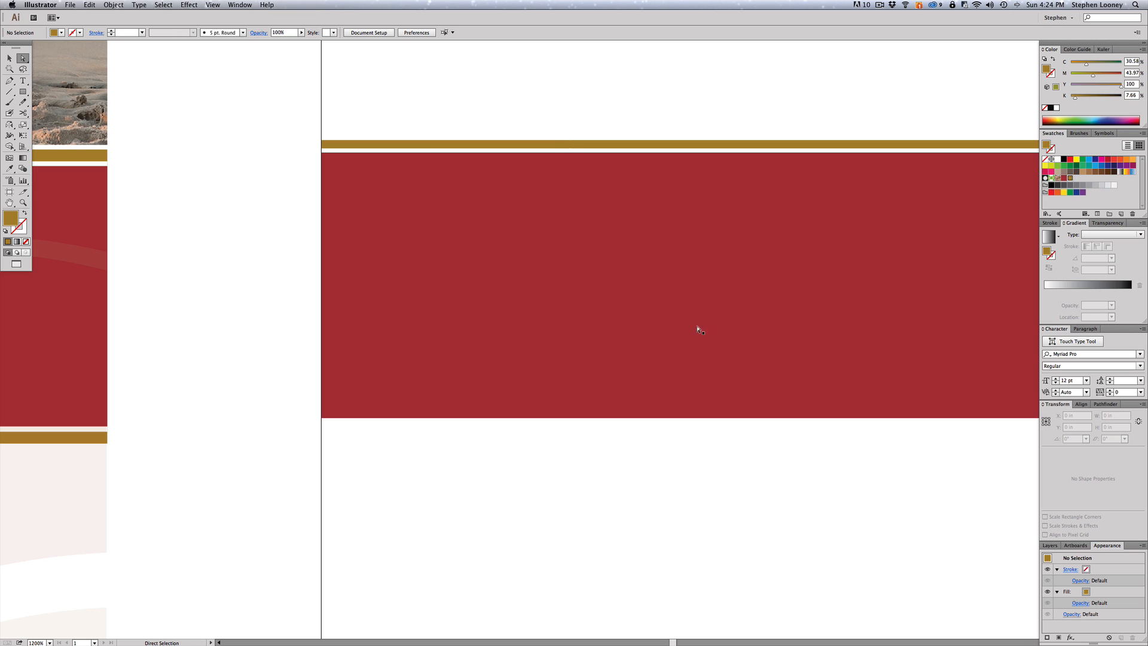
left_click(428, 145)
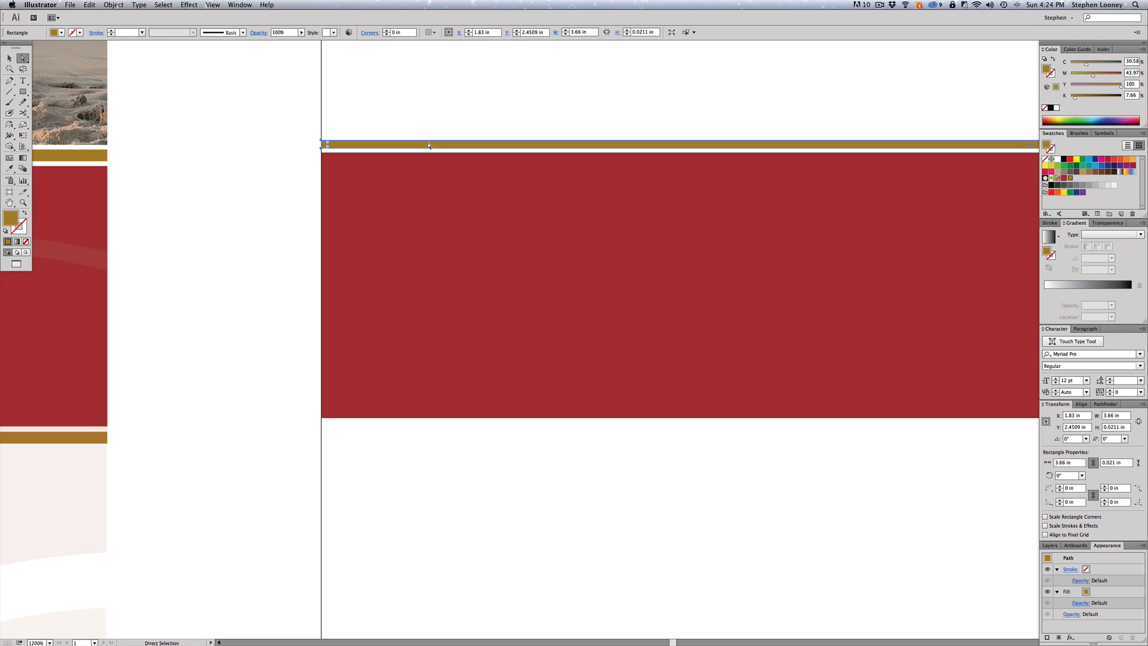
key("alt")
- Duplicate the thin gold bar to just below the red band, keeping it vertically aligned
left_click_drag(428, 145, 434, 429)
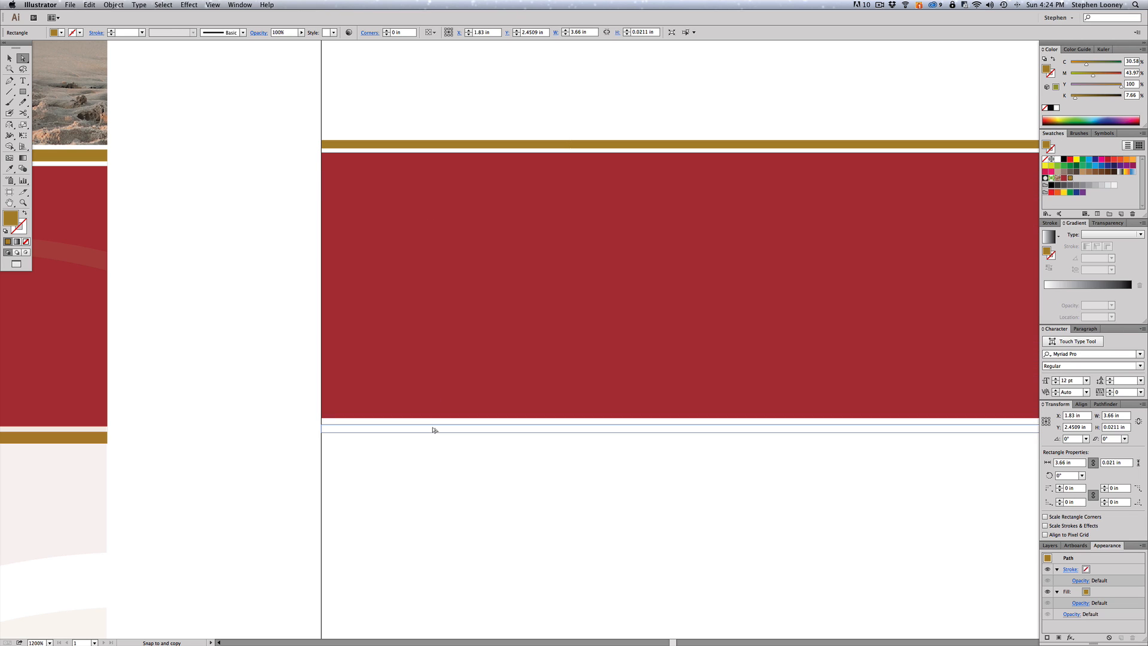
key("shift")
left_click_drag(434, 430, 432, 428)
key("super+minus")
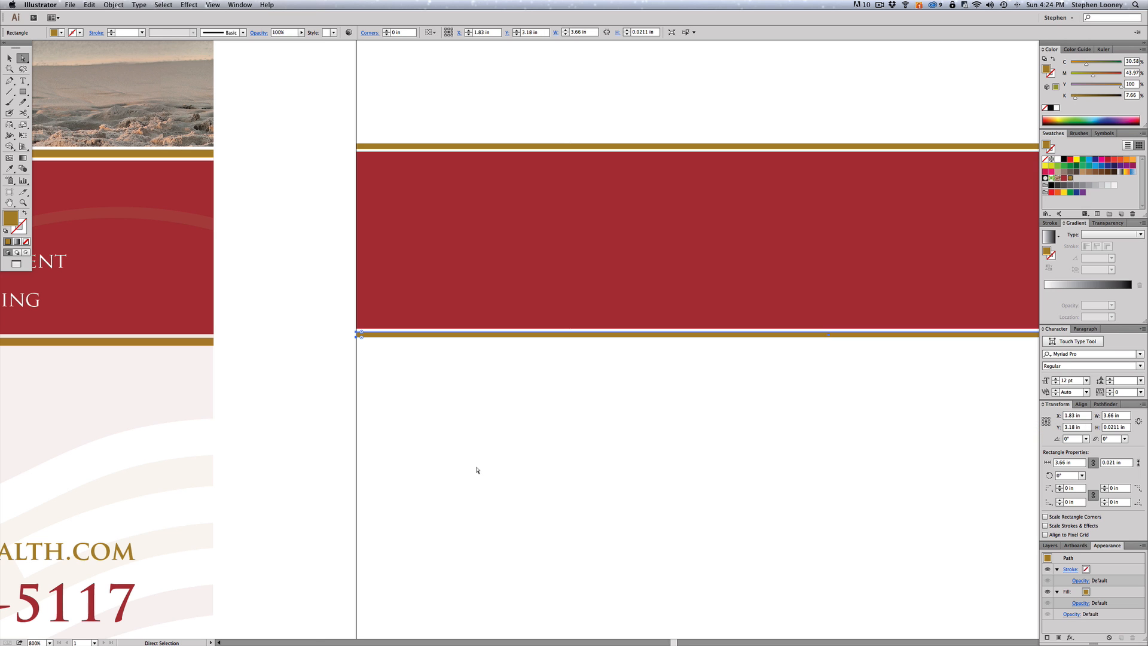
left_click(478, 467)
- Zoom in on the lower gold bar and nudge it snugly under the red band
key("space")
left_click_drag(484, 292, 489, 328)
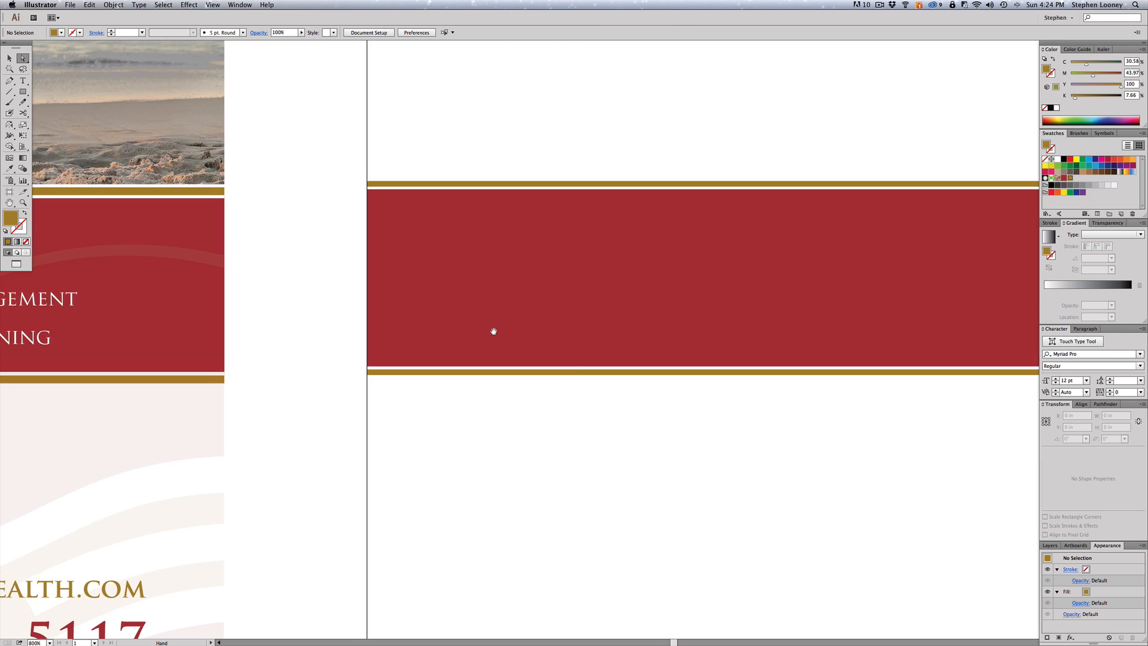
key("super+minus")
key("super+minus")
key("super+minus")
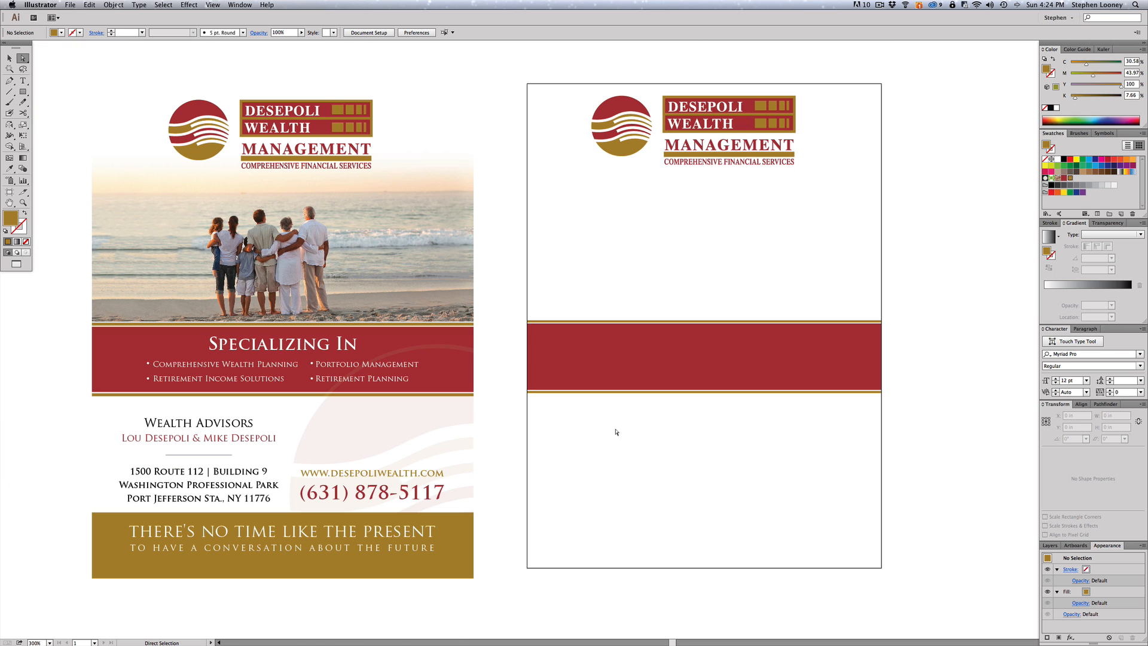
key("super+space")
left_click_drag(513, 302, 592, 457)
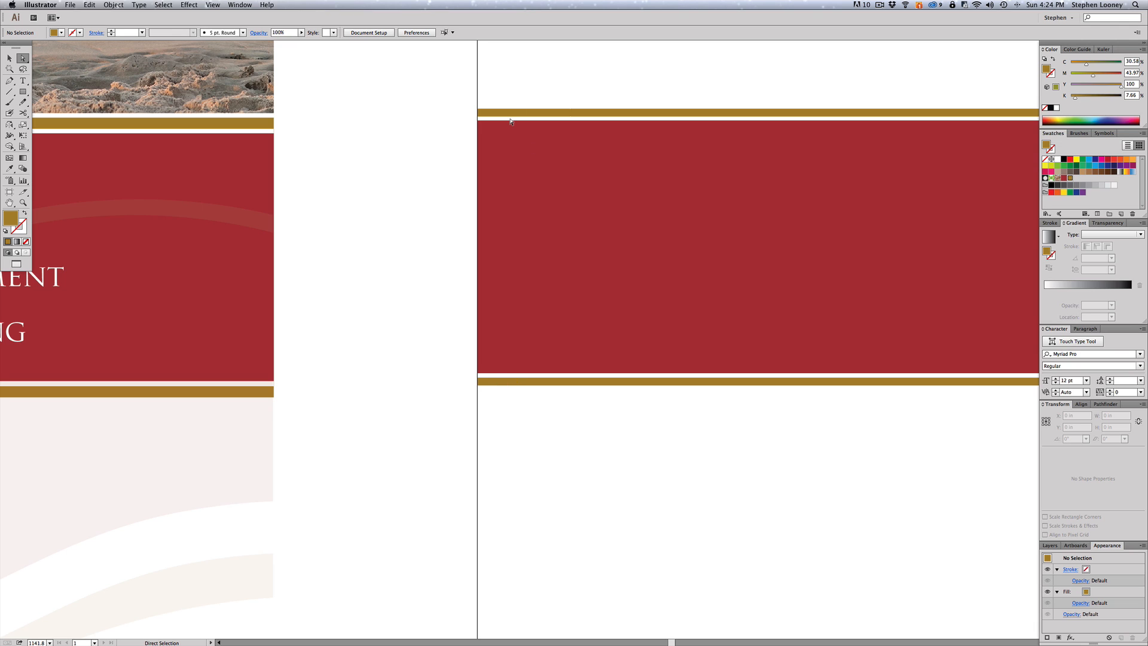
left_click_drag(461, 333, 568, 415)
left_click(643, 324, "alt+super")
left_click(644, 324, "alt+super")
left_click(644, 324, "alt+super")
left_click(644, 323, "alt+super")
left_click(643, 323, "alt+super")
left_click(644, 324, "alt+super")
left_click(643, 323, "alt+super")
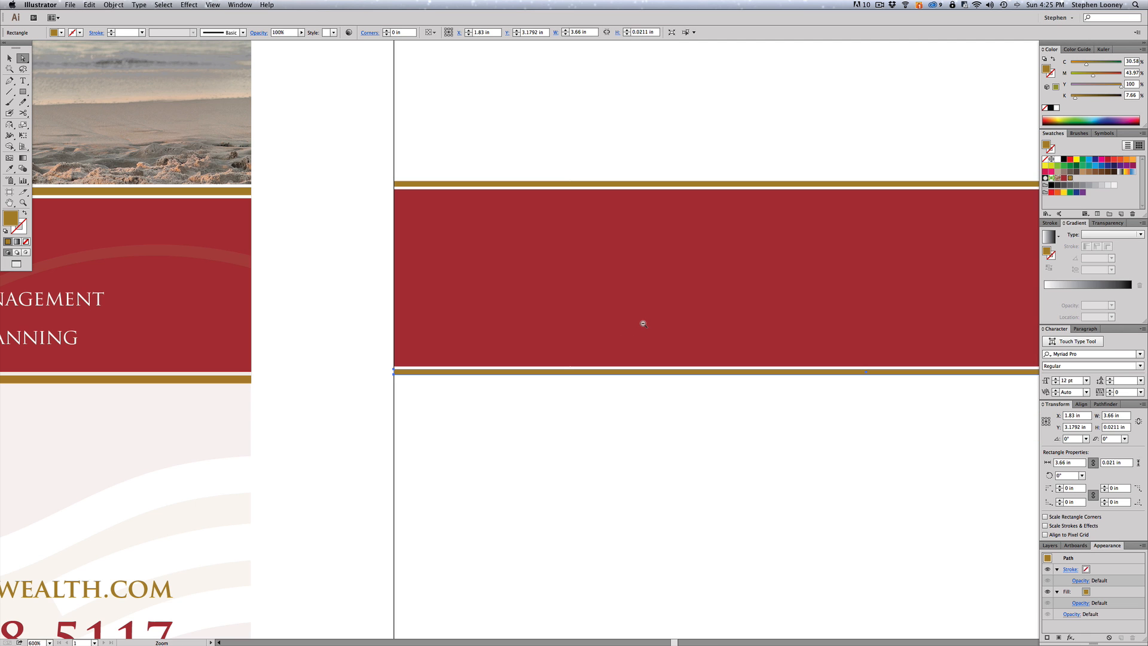
left_click(643, 324, "alt+super")
left_click(648, 375, "alt+super")
left_click_drag(612, 362, 747, 470)
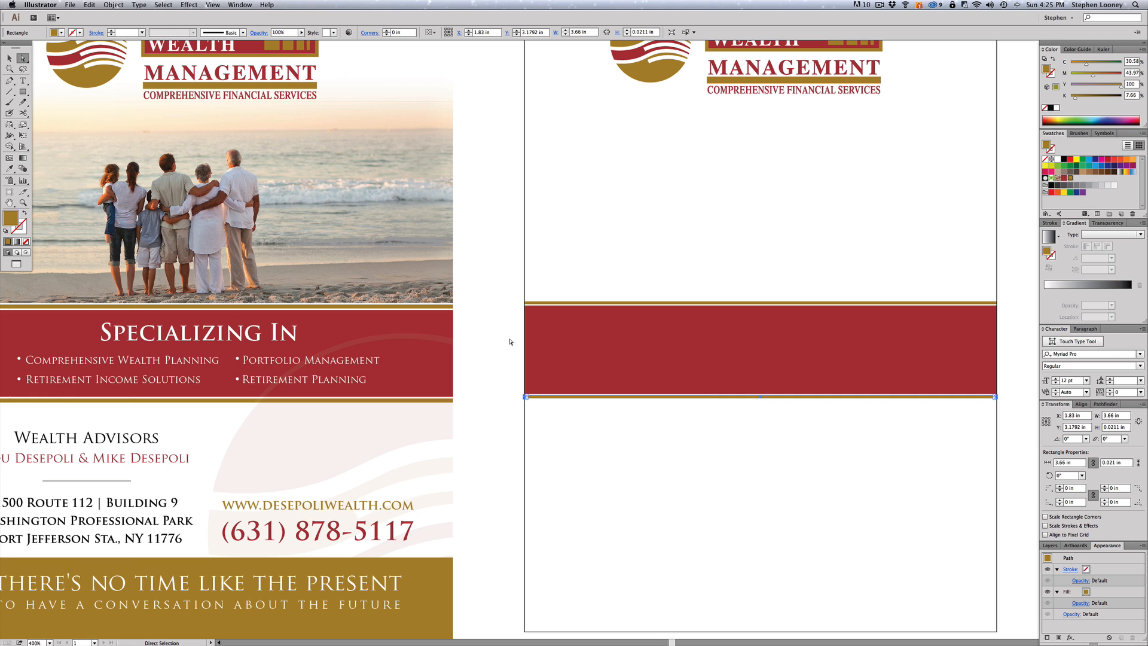
left_click(589, 132)
left_click(68, 4)
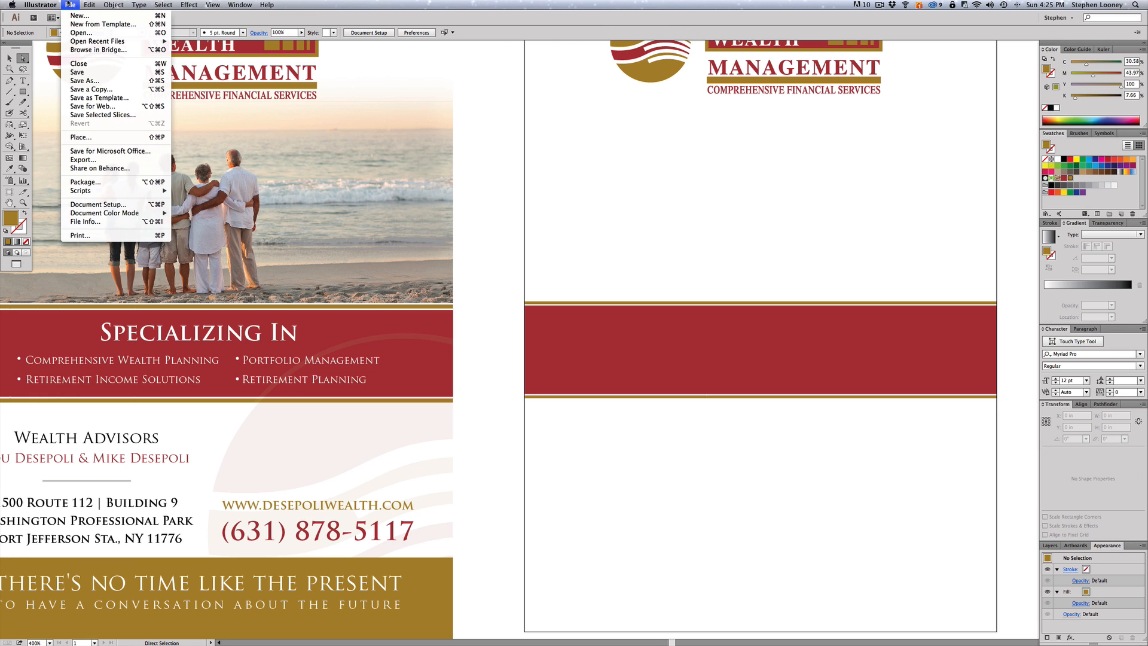
- Place NewBeachShot2.psd on the right page and move it up over the pages
left_click(99, 136)
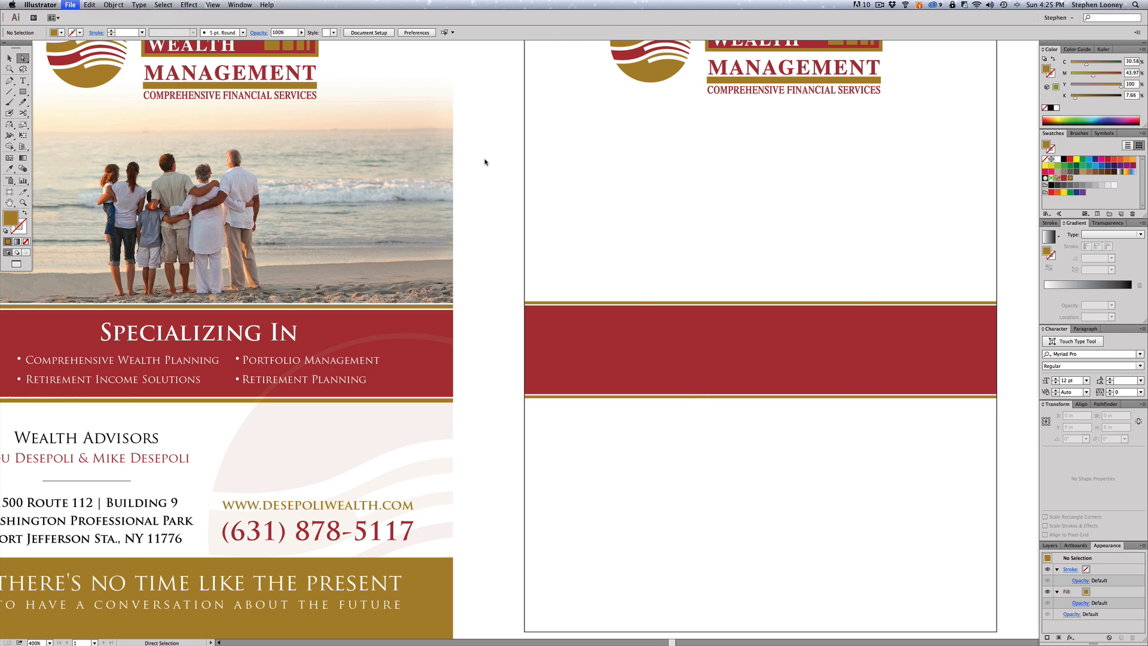
double_click(489, 86)
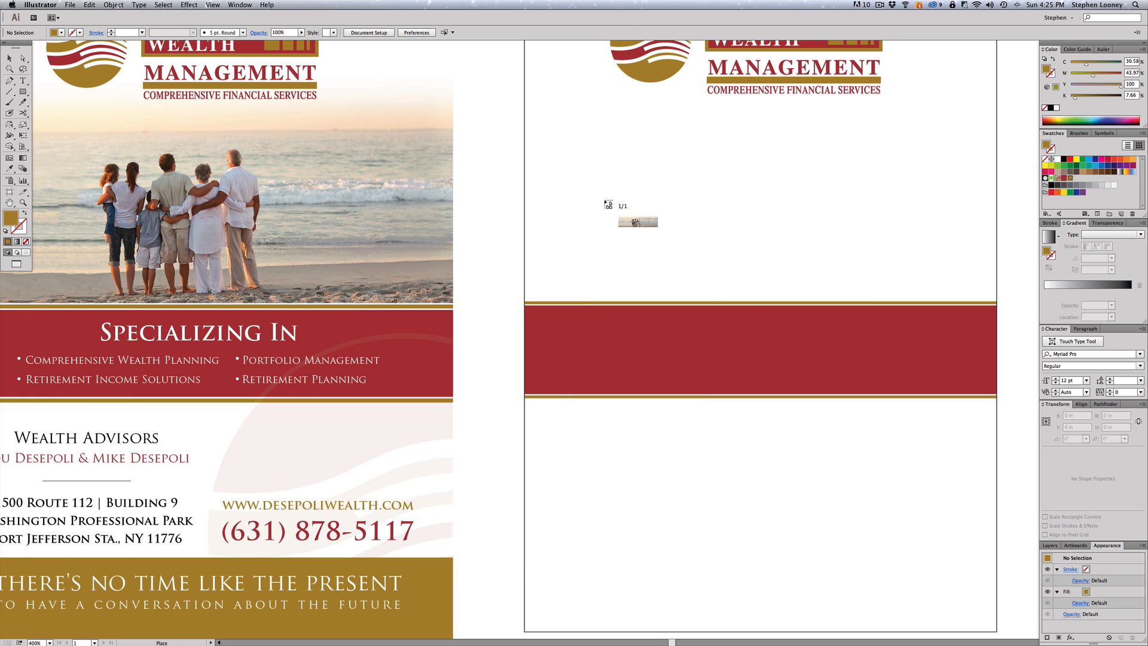
left_click(605, 202)
left_click(681, 317, "alt+super")
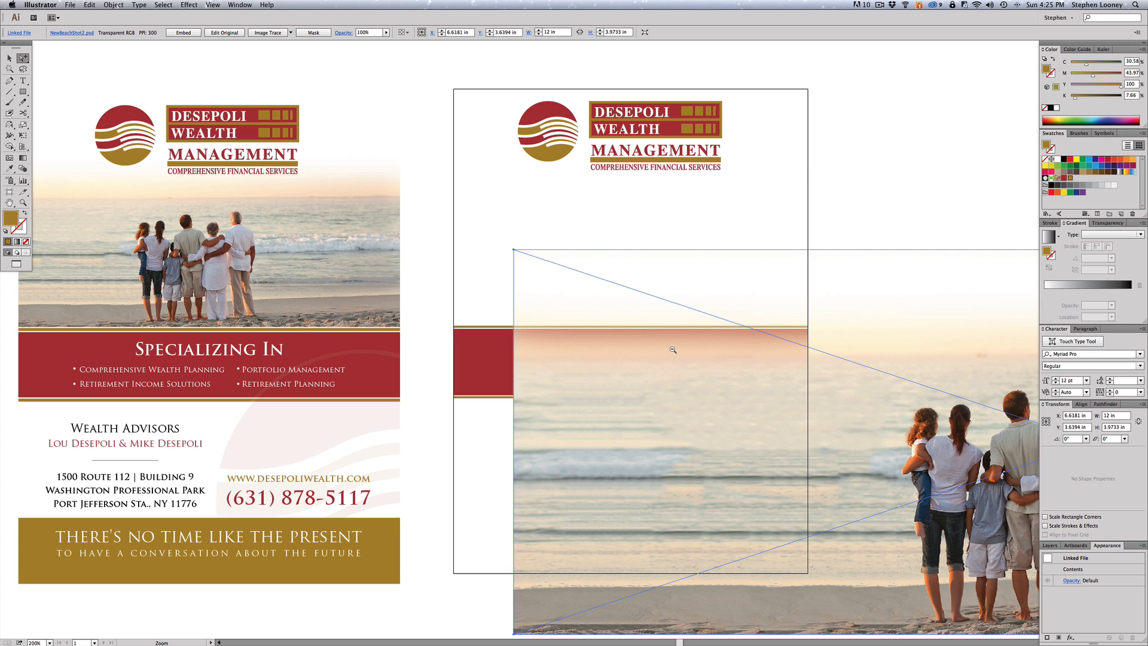
left_click(672, 350, "alt+super")
left_click_drag(798, 293, 627, 187)
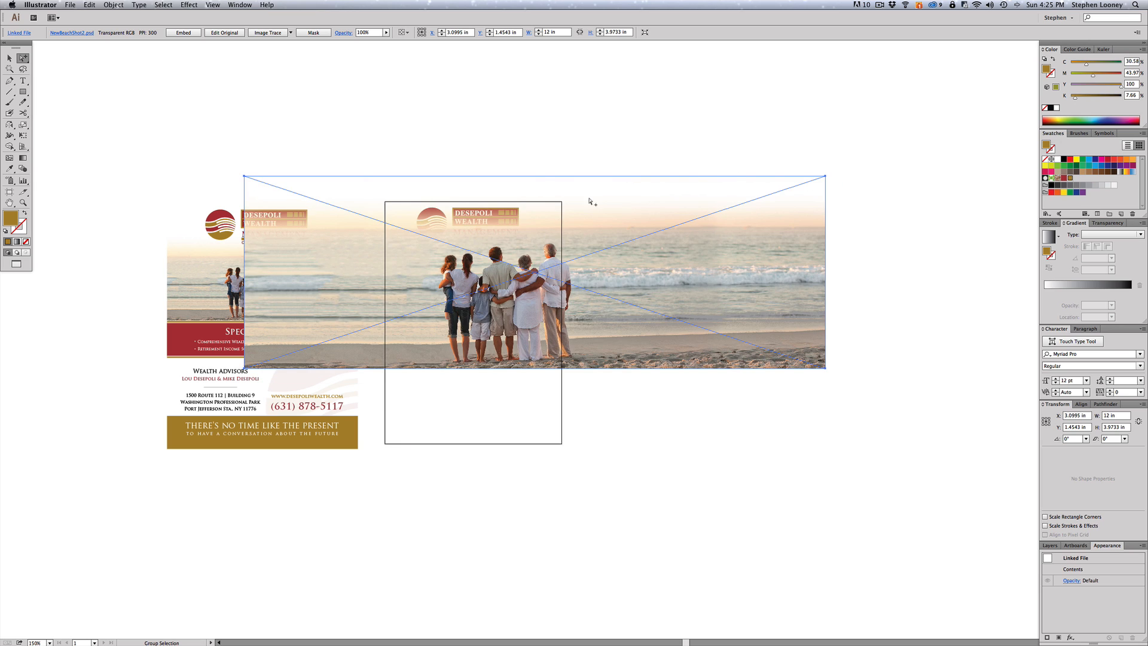
left_click_drag(847, 172, 856, 183)
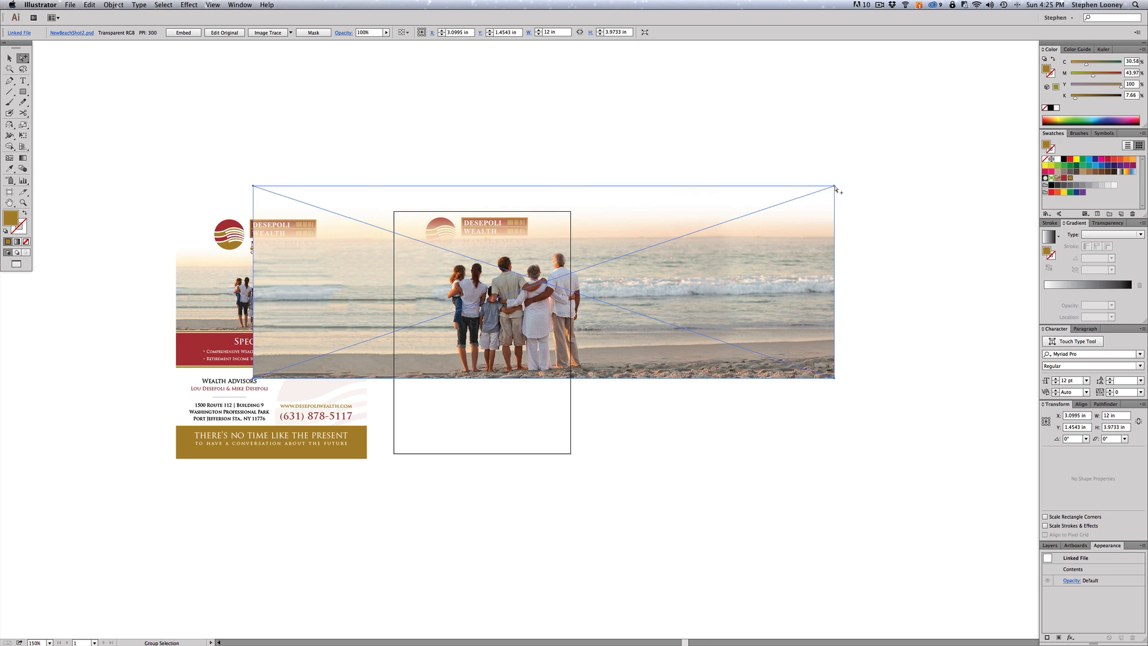
- Scale the beach photo down to about page width and line it up with the right page
key("e")
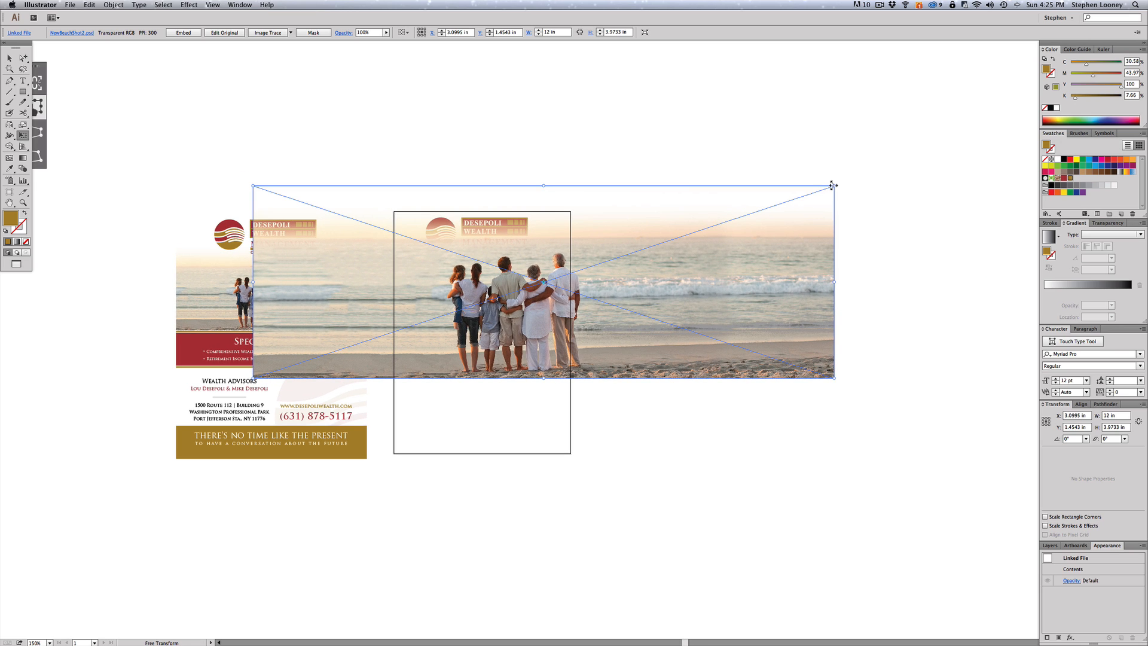
left_click_drag(833, 186, 617, 228)
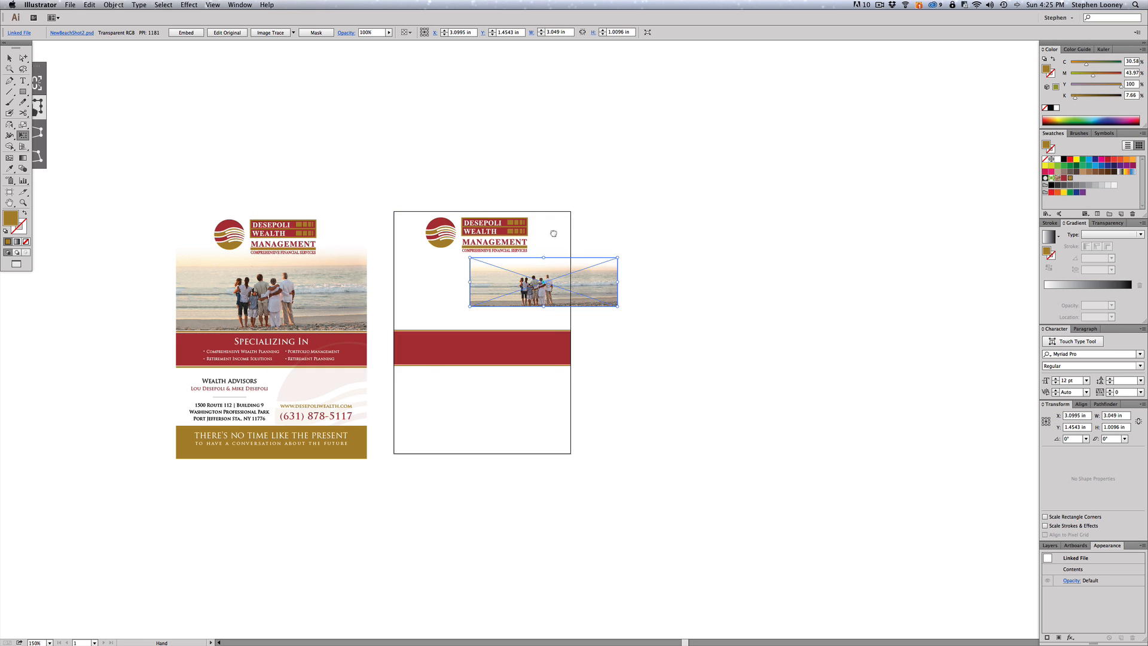
left_click_drag(539, 235, 576, 231)
key("super+z")
left_click_drag(601, 277, 573, 277)
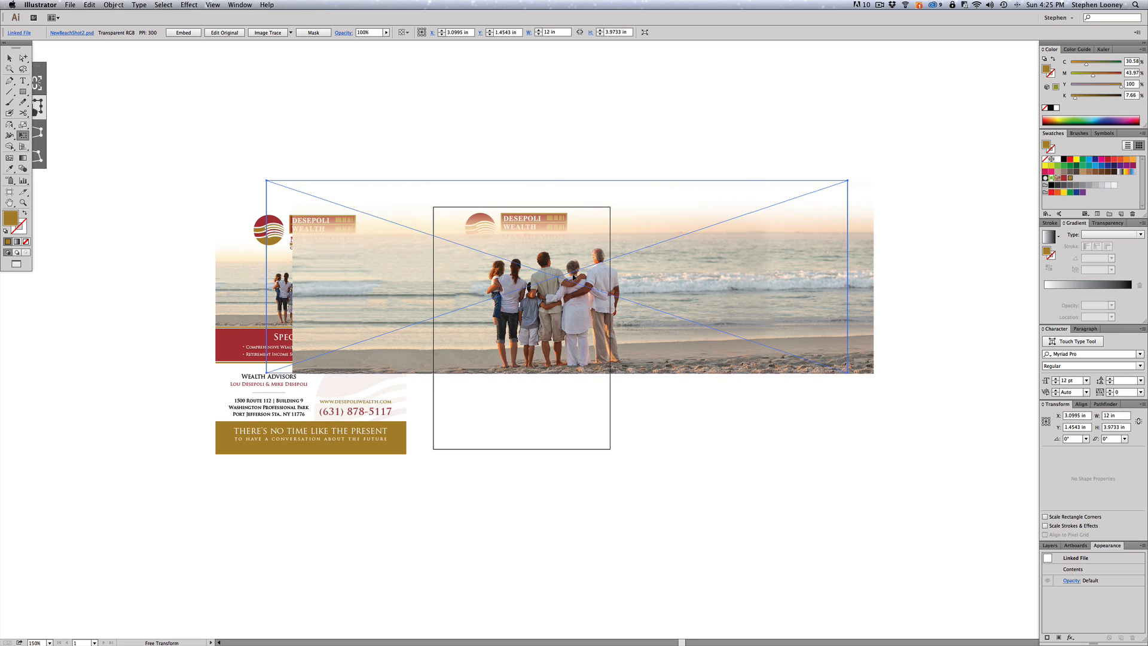
key("e")
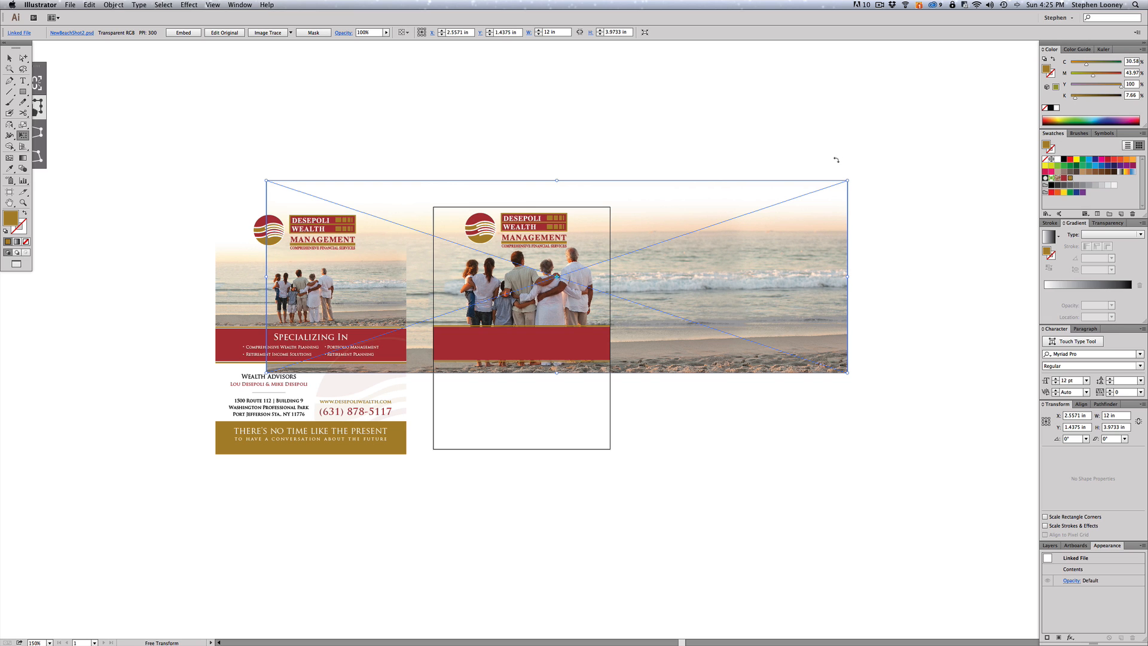
left_click_drag(847, 180, 697, 225)
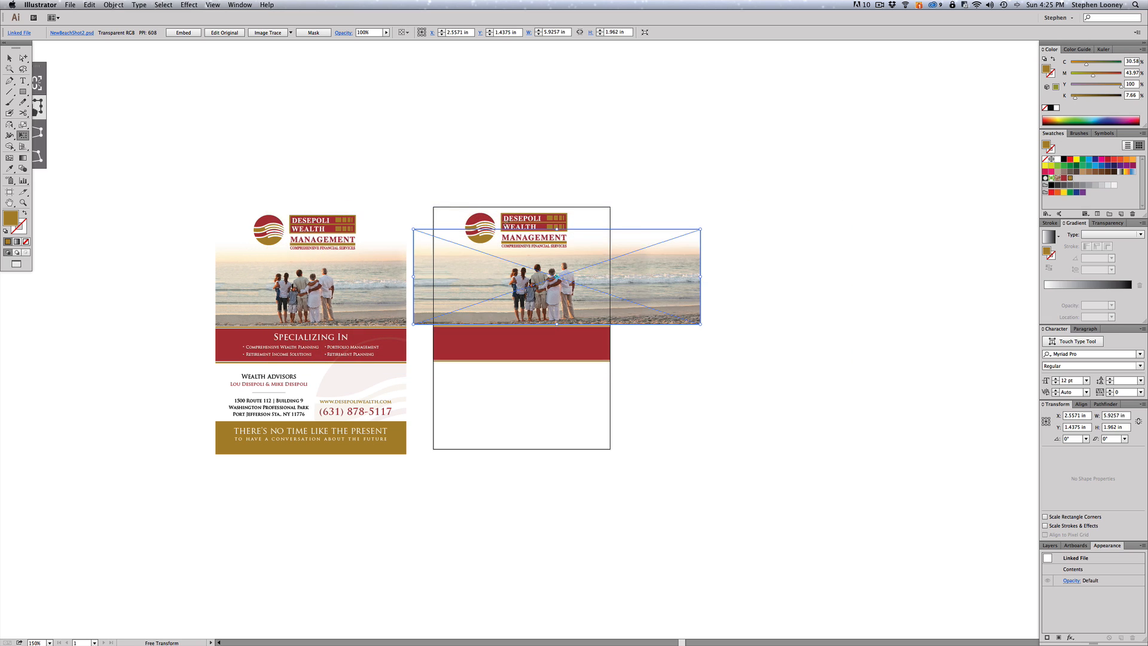
left_click_drag(231, 174, 692, 454)
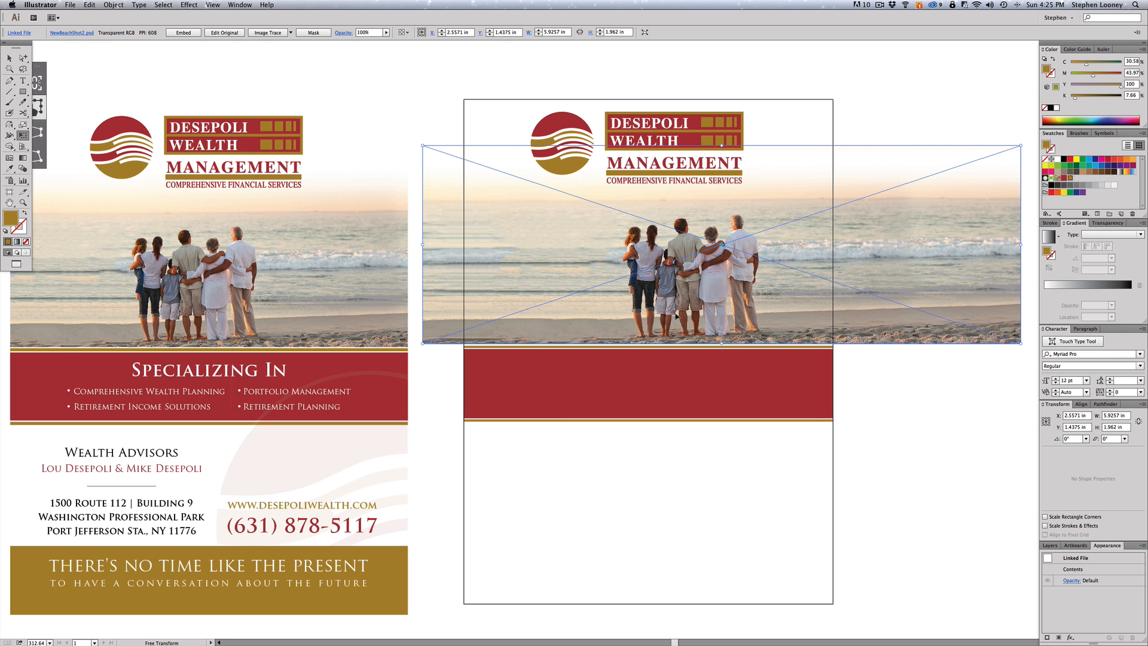
key("a")
left_click_drag(917, 245, 859, 245)
left_click_drag(896, 189, 855, 201)
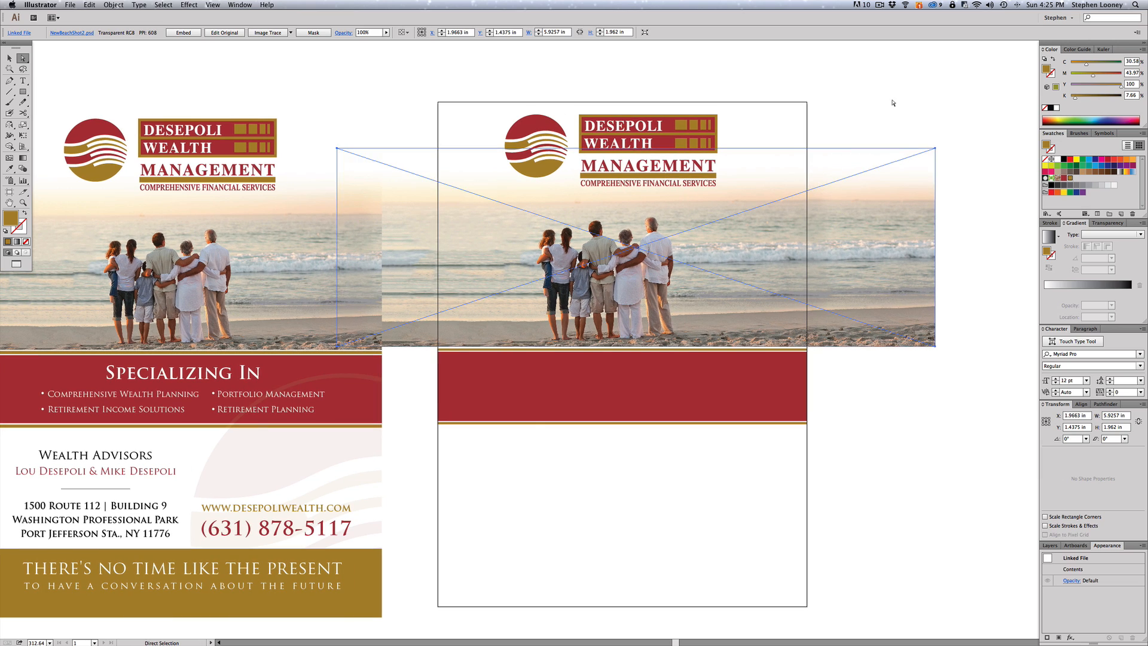
left_click(893, 103)
left_click(24, 92)
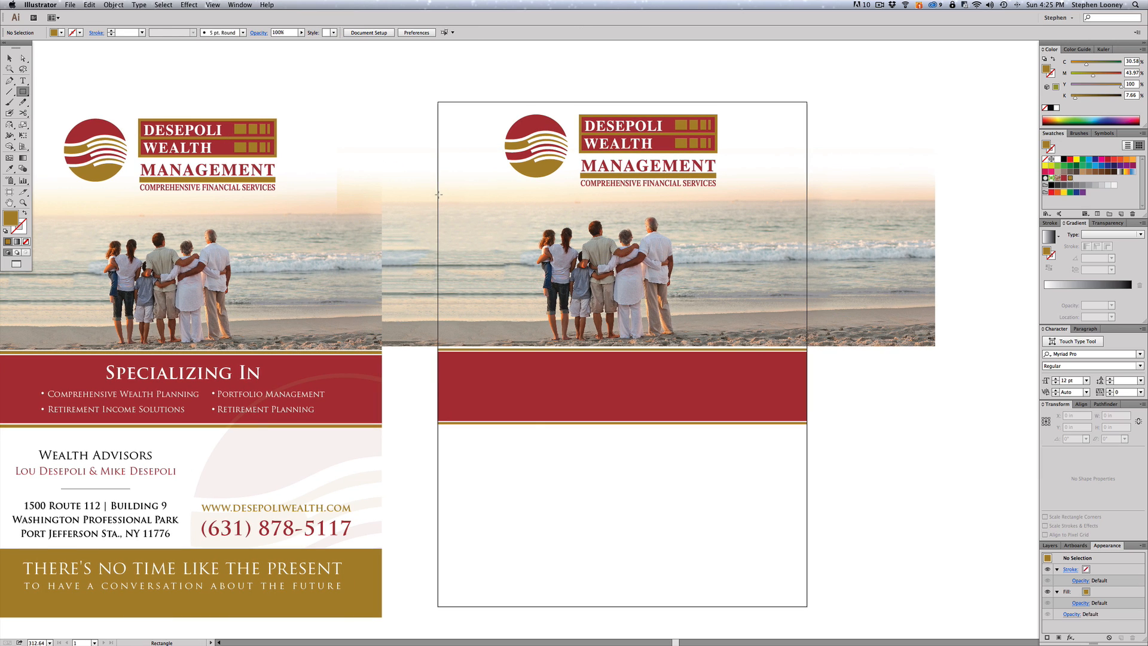
- Draw a 3.66 × 1.73 in rectangle over the beach photo and select it with the photo
left_click_drag(437, 172, 807, 347)
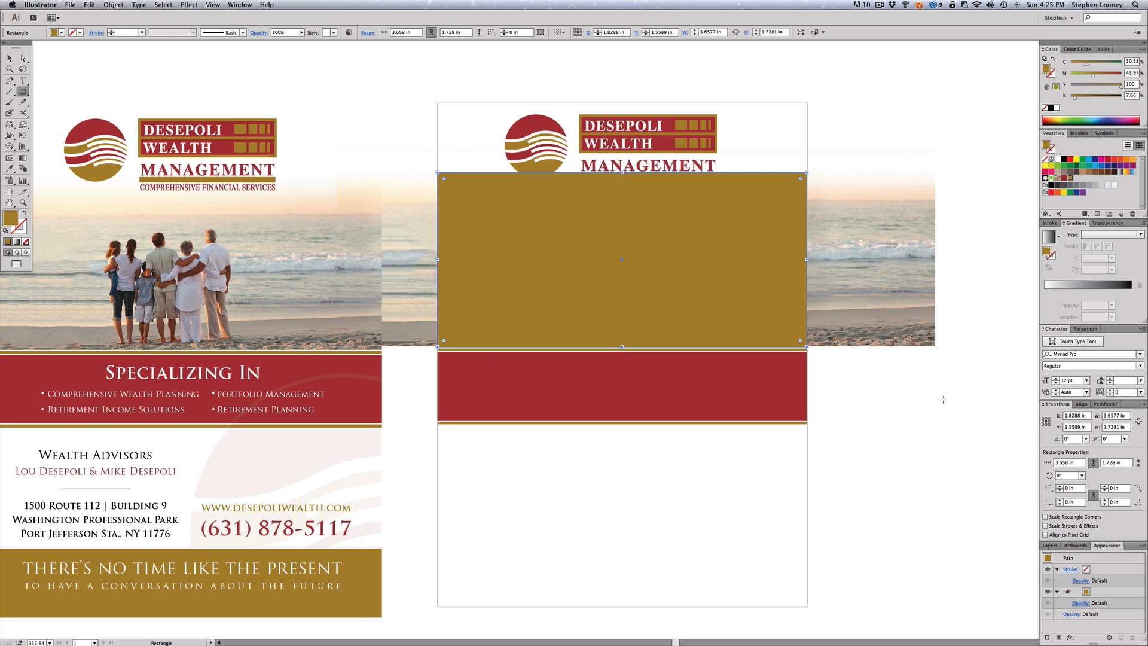
key("v")
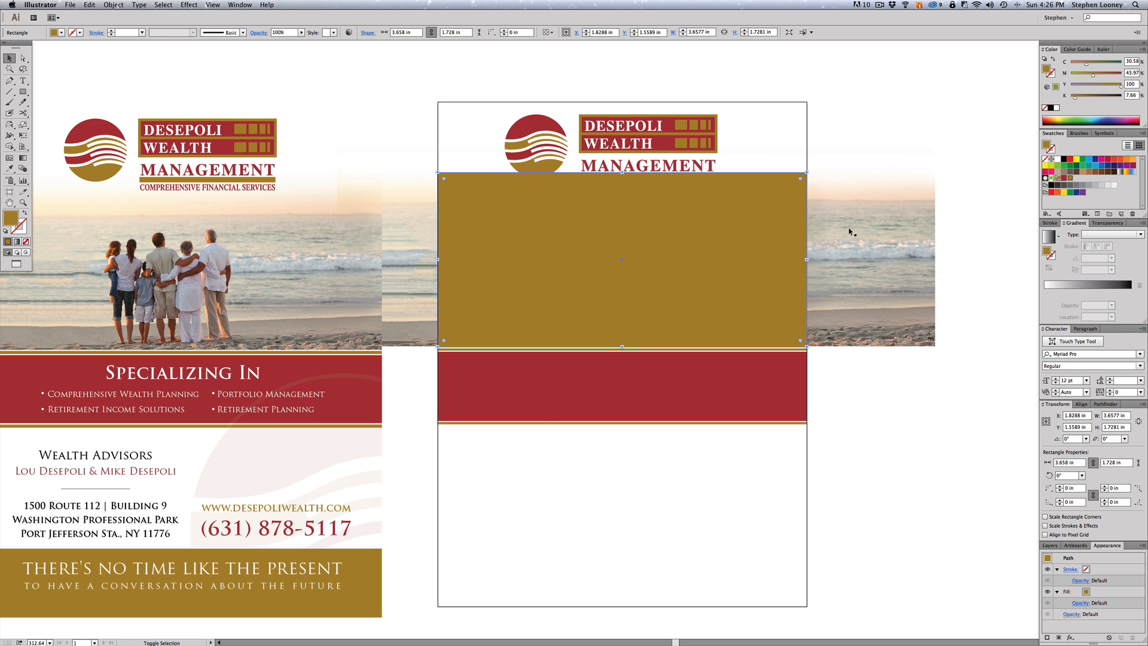
left_click(831, 235, "shift")
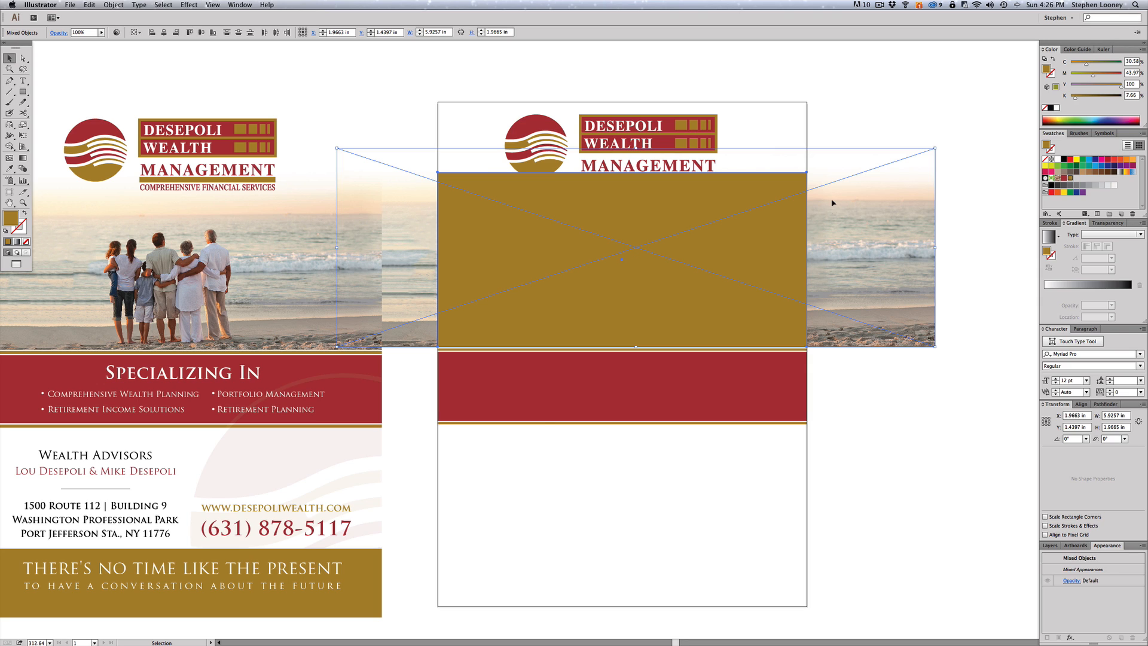
- Make a clipping mask so the beach photo shows only inside the 3.66 × 1.73 in rectangle
right_click(426, 242)
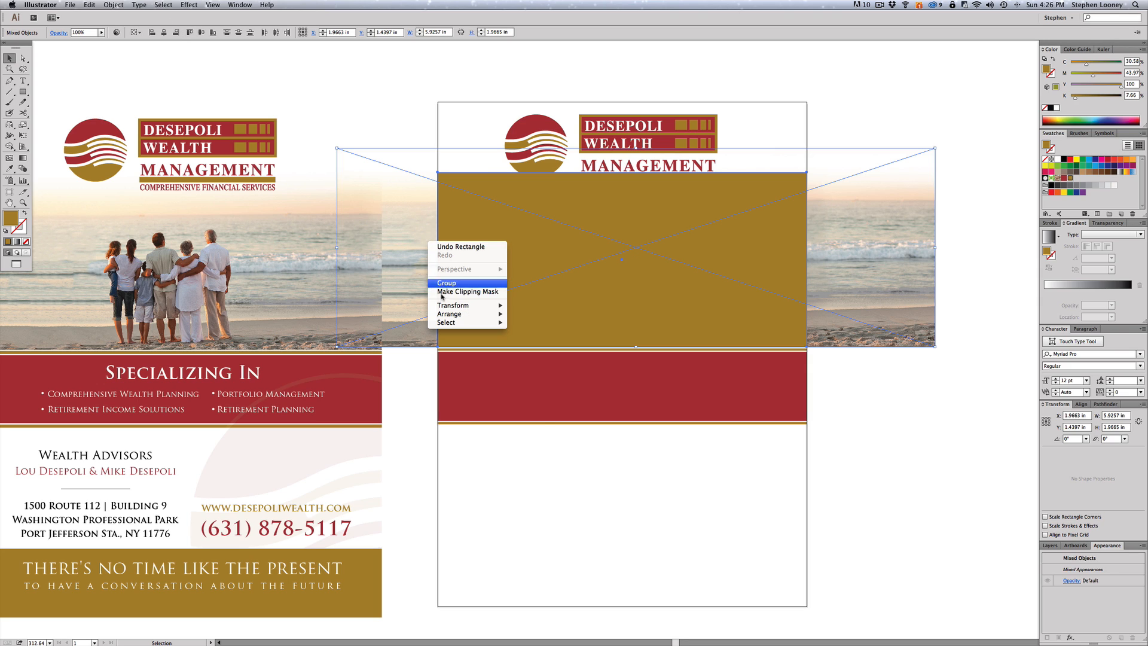
left_click(114, 5)
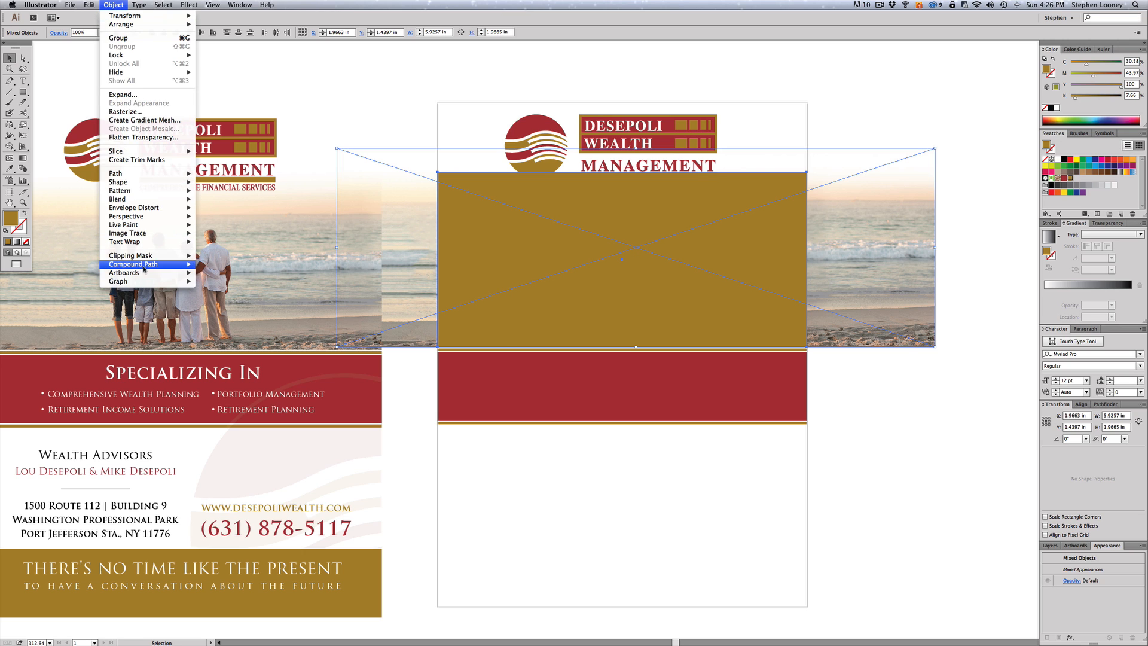
mouse_move(179, 256)
left_click(225, 256)
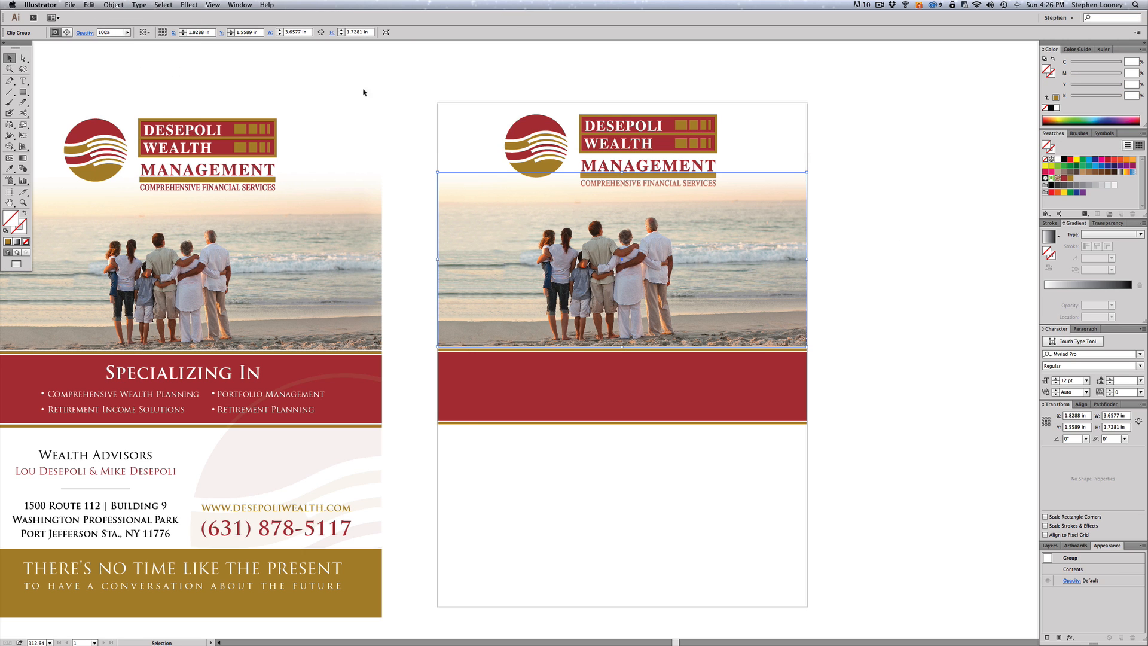
left_click(418, 224)
- Send the clipped beach photo to the back so the Desepoli logo sits on top
left_click(482, 215)
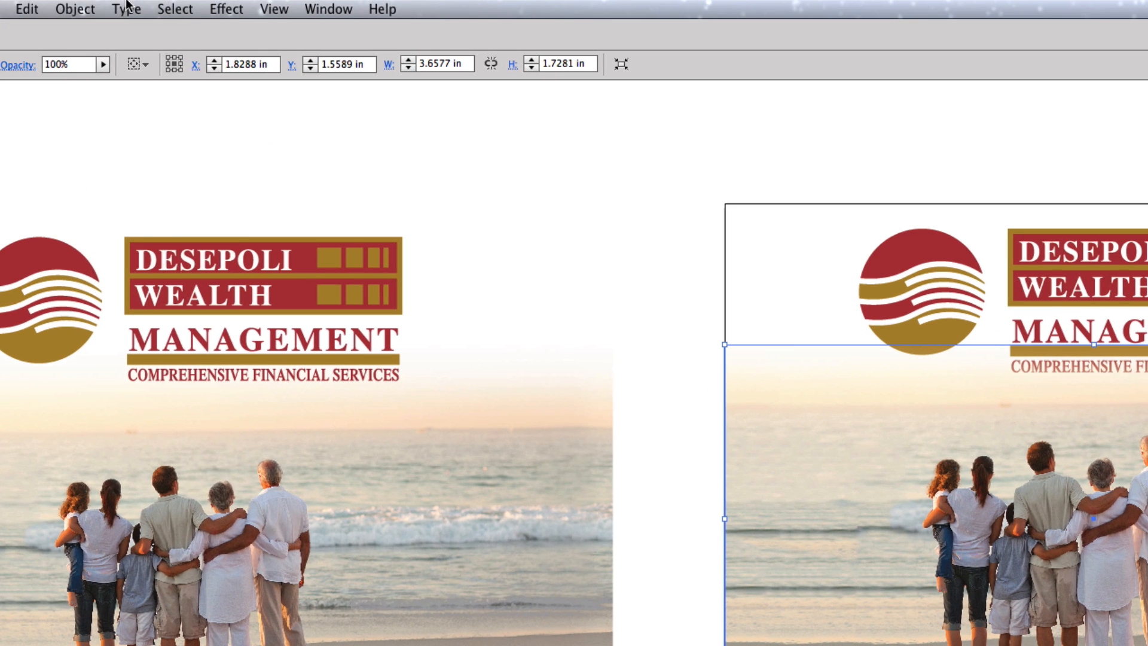
left_click(113, 5)
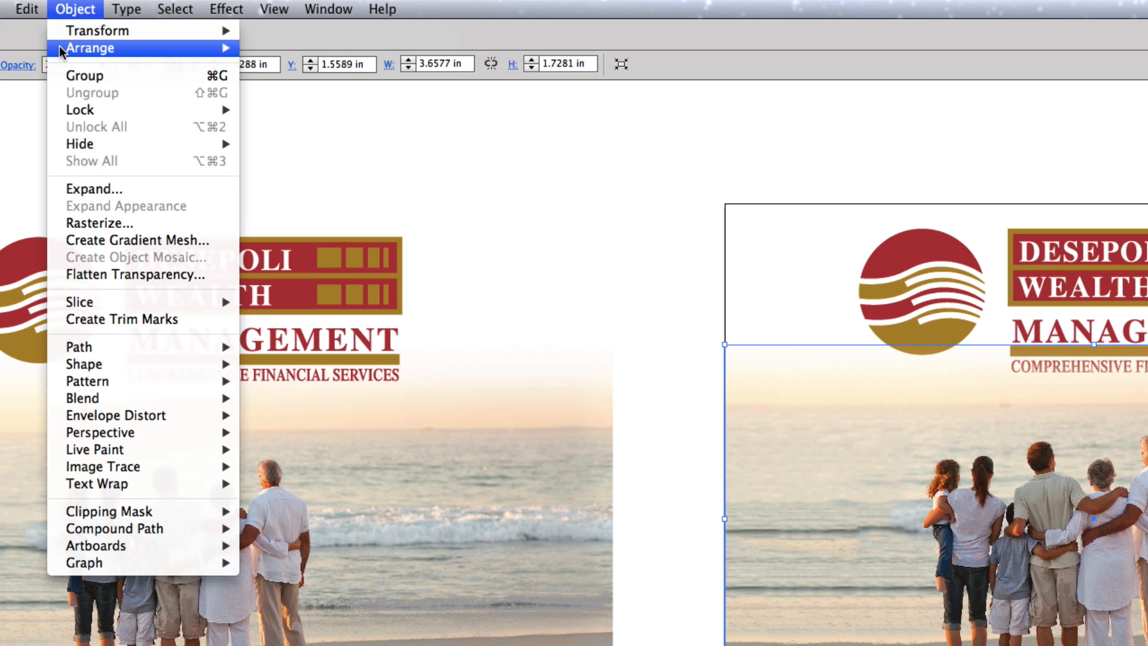
mouse_move(90, 48)
left_click(311, 97)
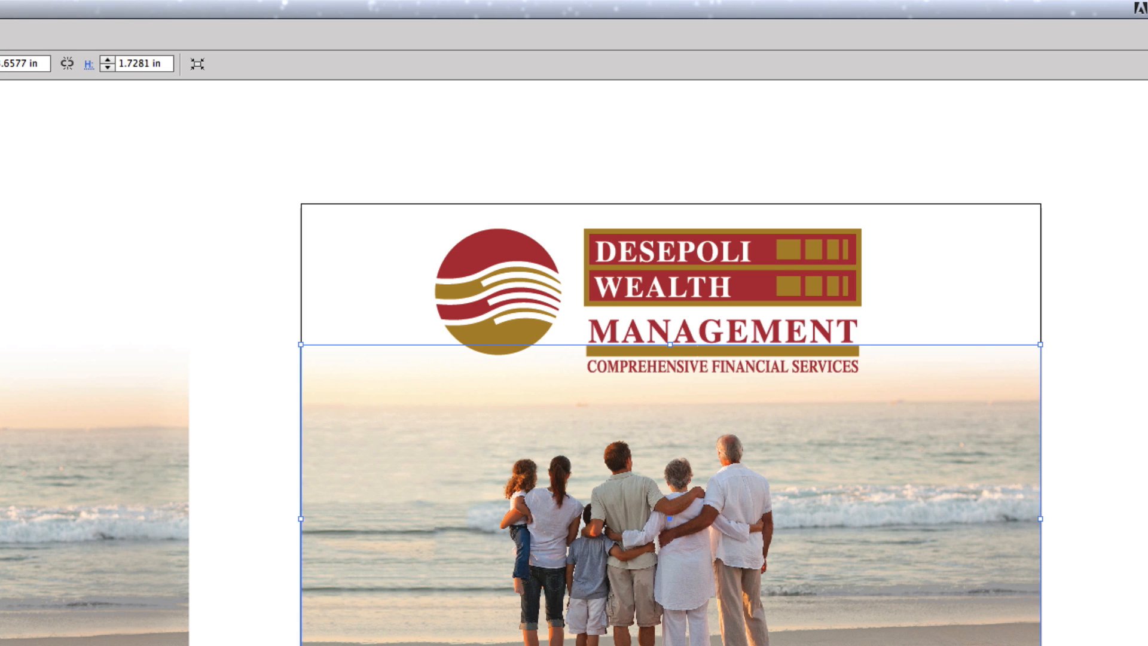
key("super+shift+a")
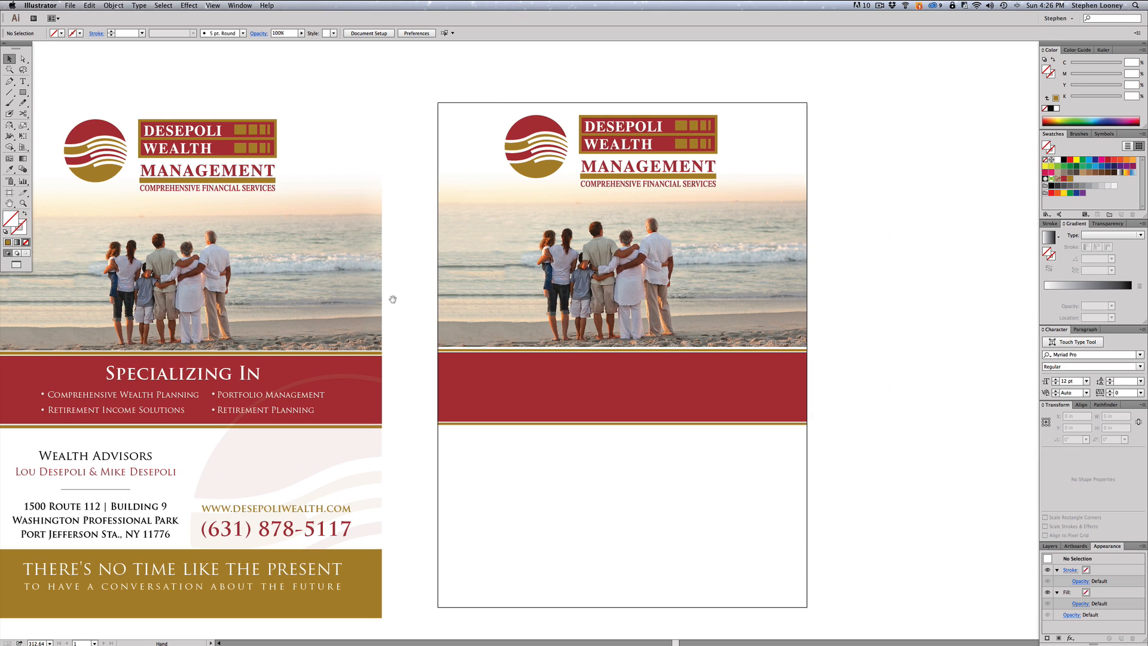
- Check where the photo meets the red band and shift the image left within its crop
left_click_drag(150, 599, 513, 645)
left_click_drag(544, 464, 546, 465)
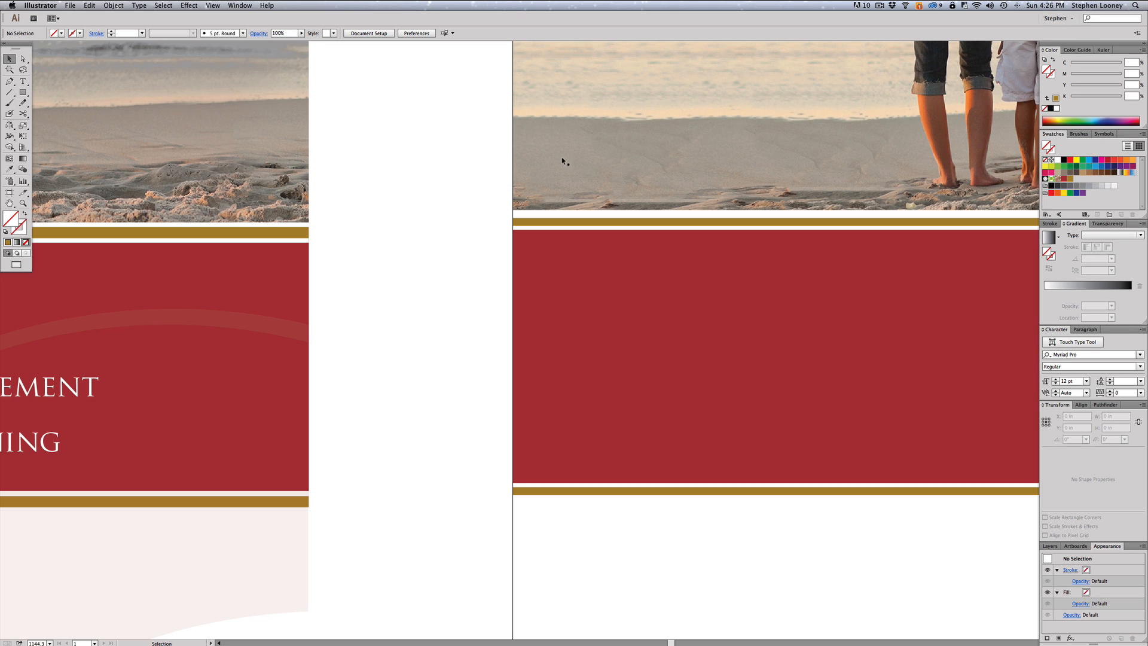
left_click(647, 248, "alt+super")
left_click(648, 248, "alt+super")
left_click(661, 300, "alt+super")
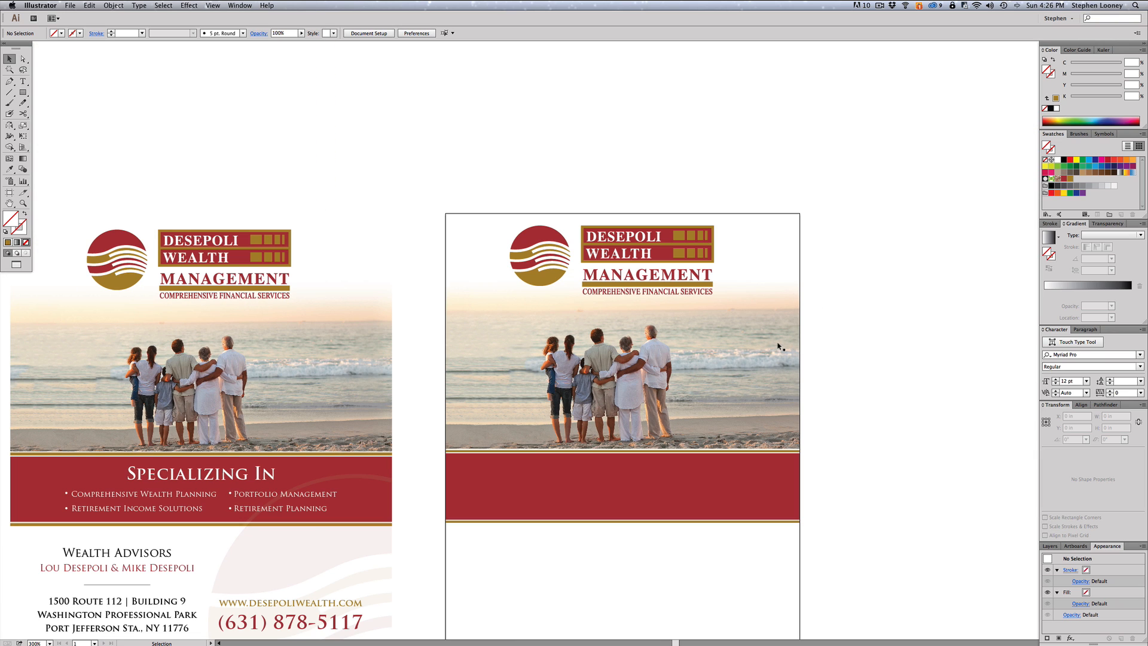
key("a")
left_click_drag(658, 341, 617, 338)
left_click_drag(720, 349, 652, 350)
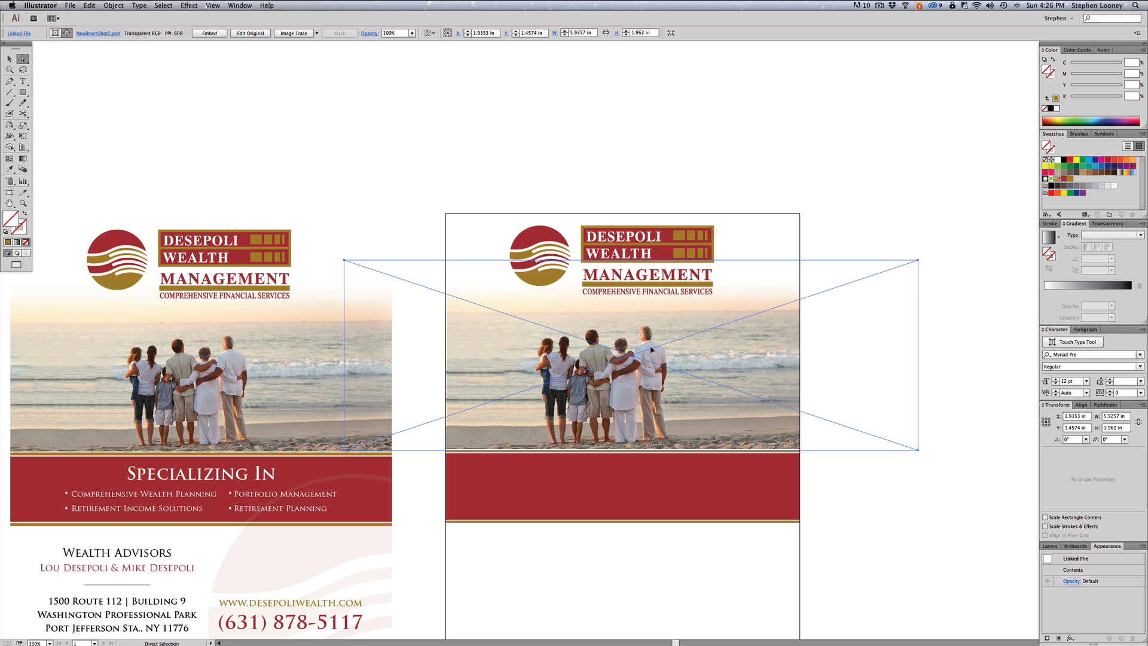
- Try enlarging the photo and moving the whole clip group, then undo those changes
key("e")
left_click_drag(917, 260, 1010, 193)
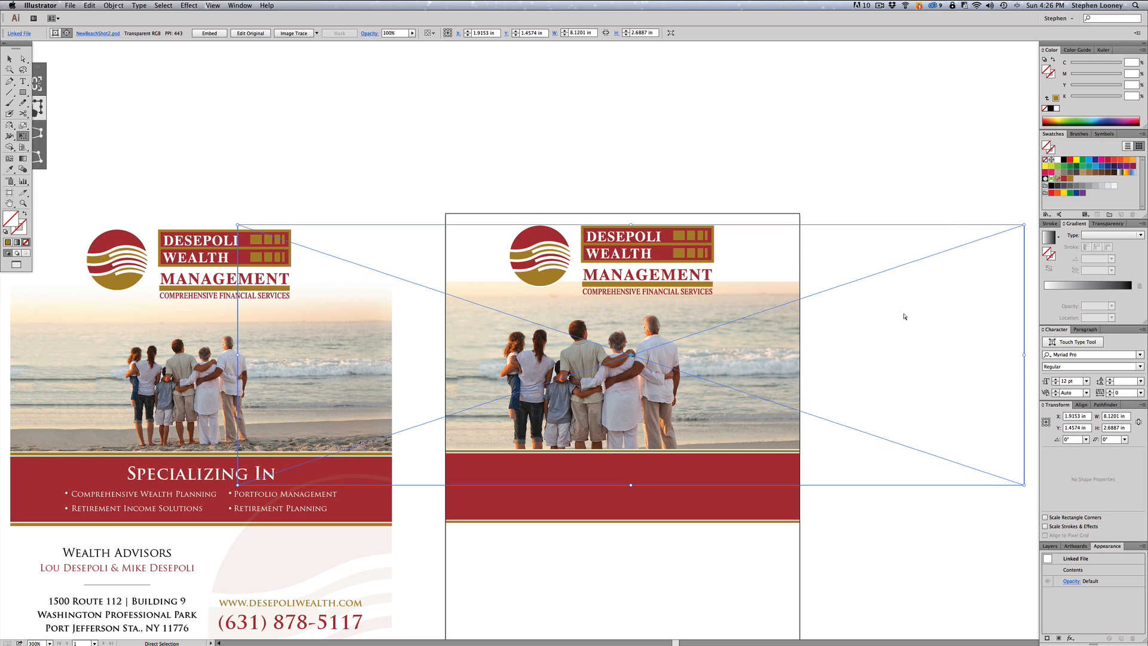
key("super+z")
key("e")
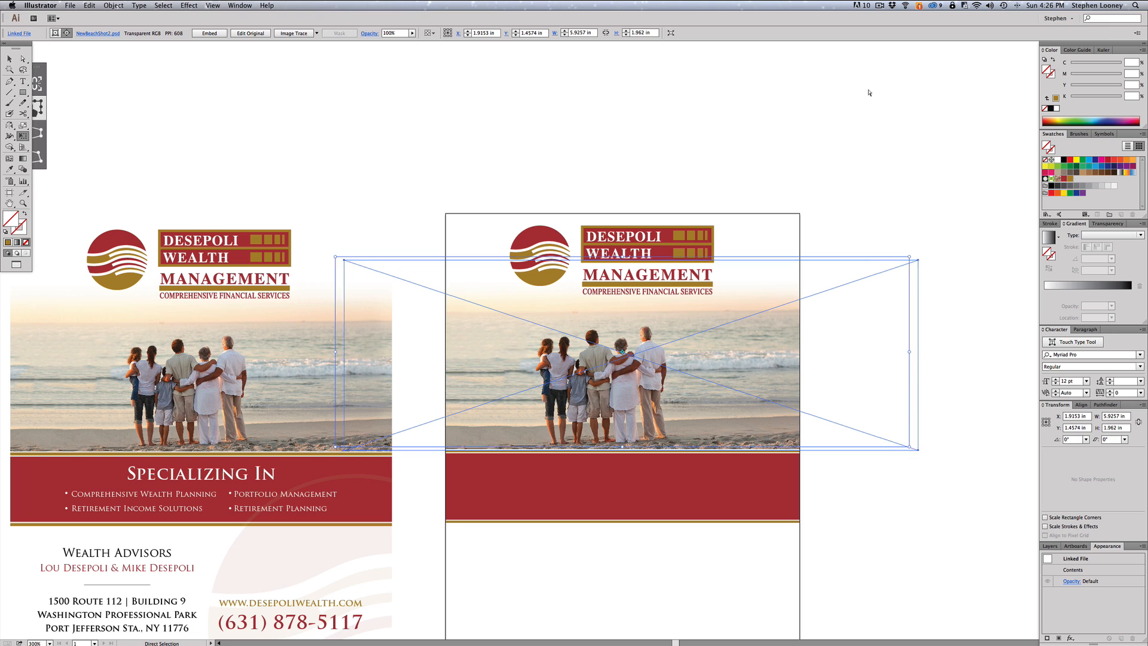
key("super+z")
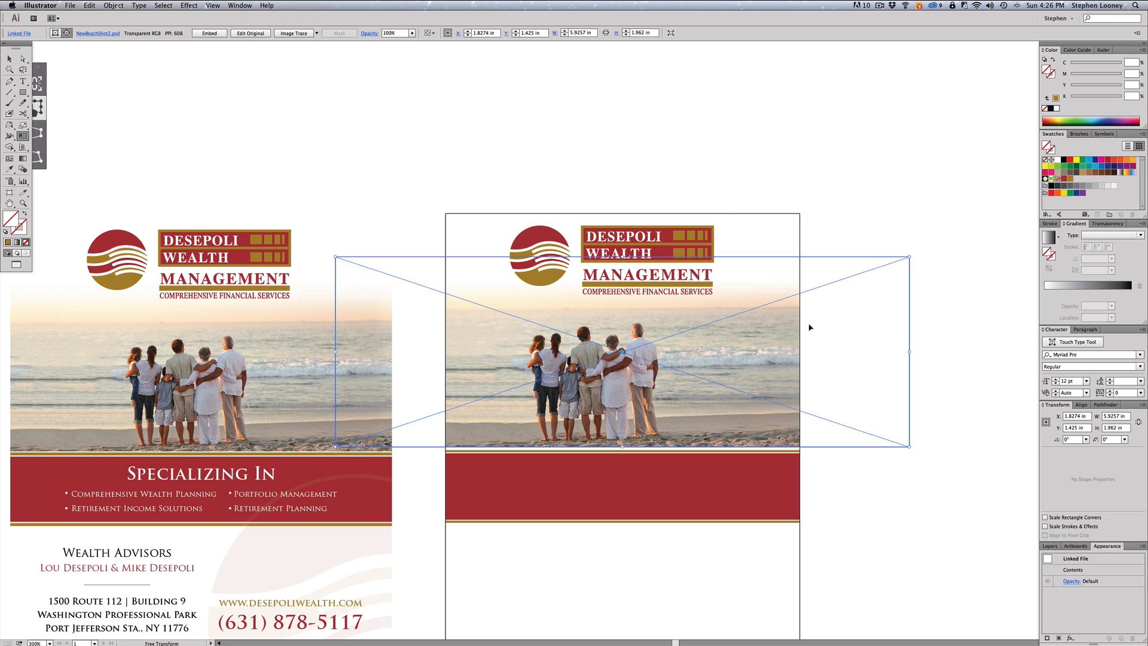
key("v")
left_click(838, 161)
left_click_drag(715, 319, 860, 249)
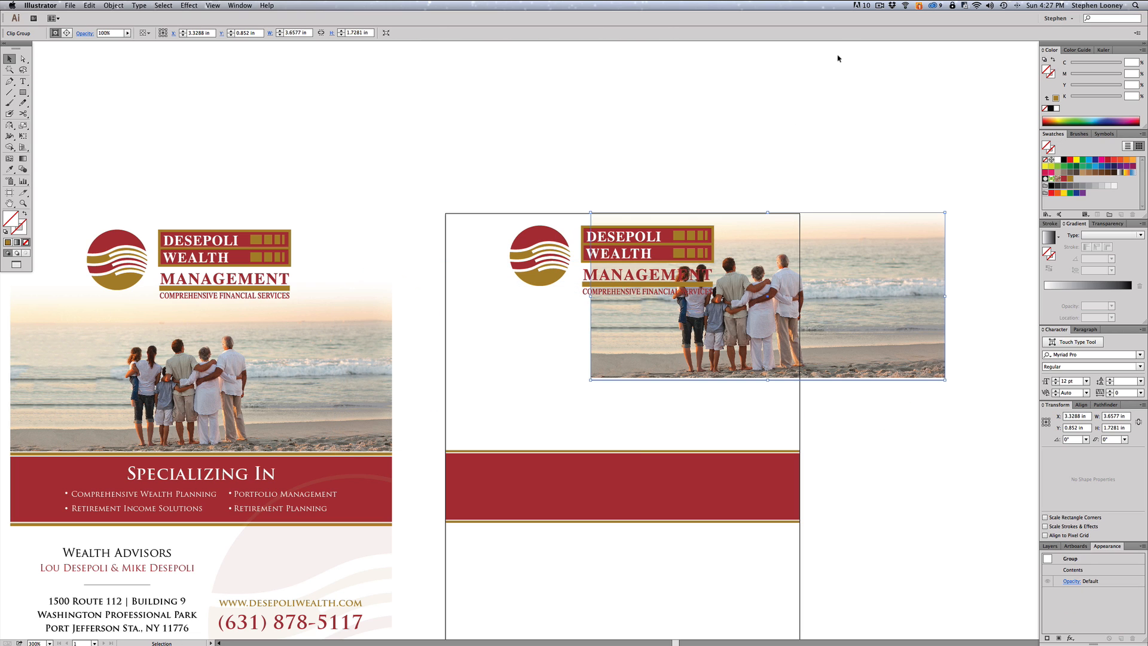
key("super+z")
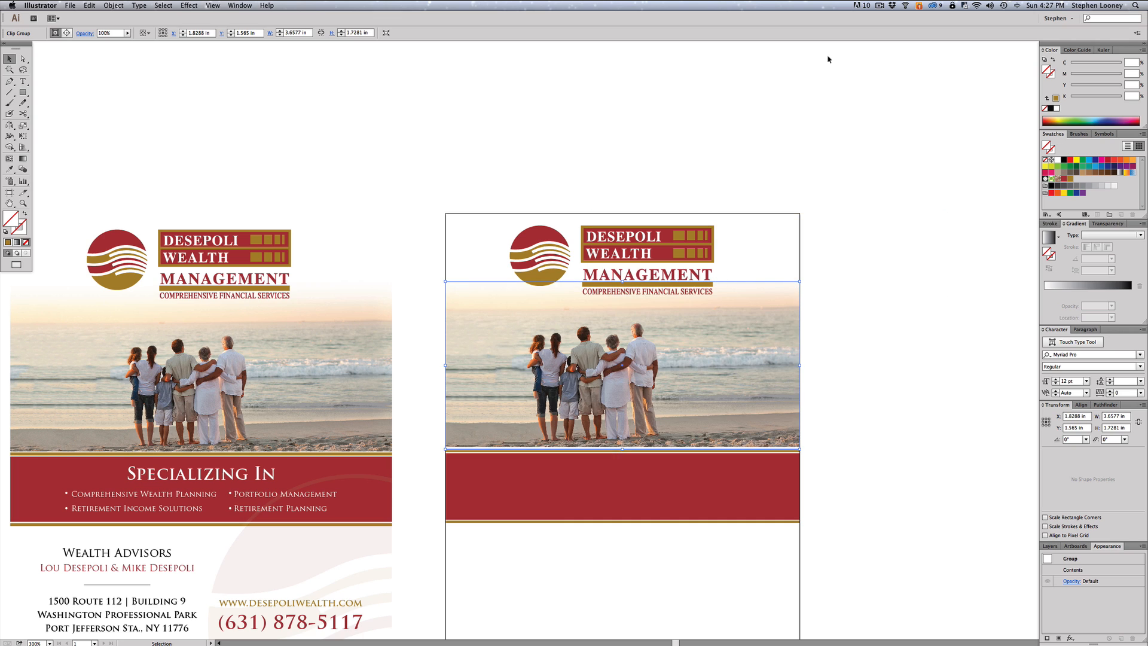
left_click(884, 206)
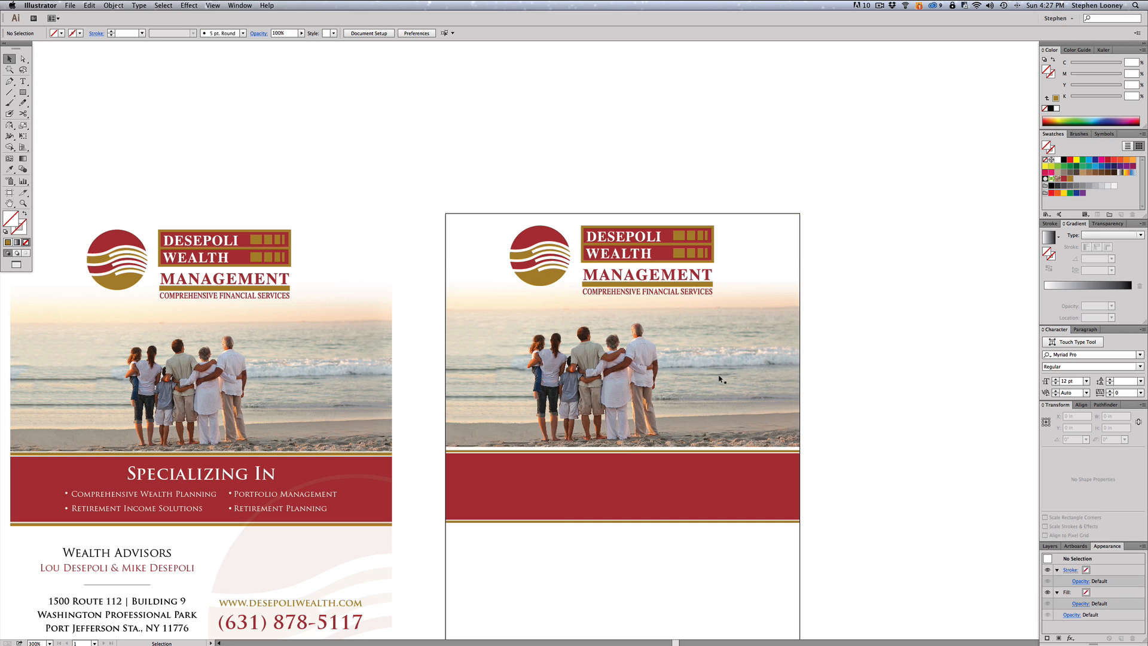
- Nudge the image down slightly inside its crop
key("a")
left_click(705, 385)
key("Down")
key("Down")
key("Down")
key("Down")
key("Down")
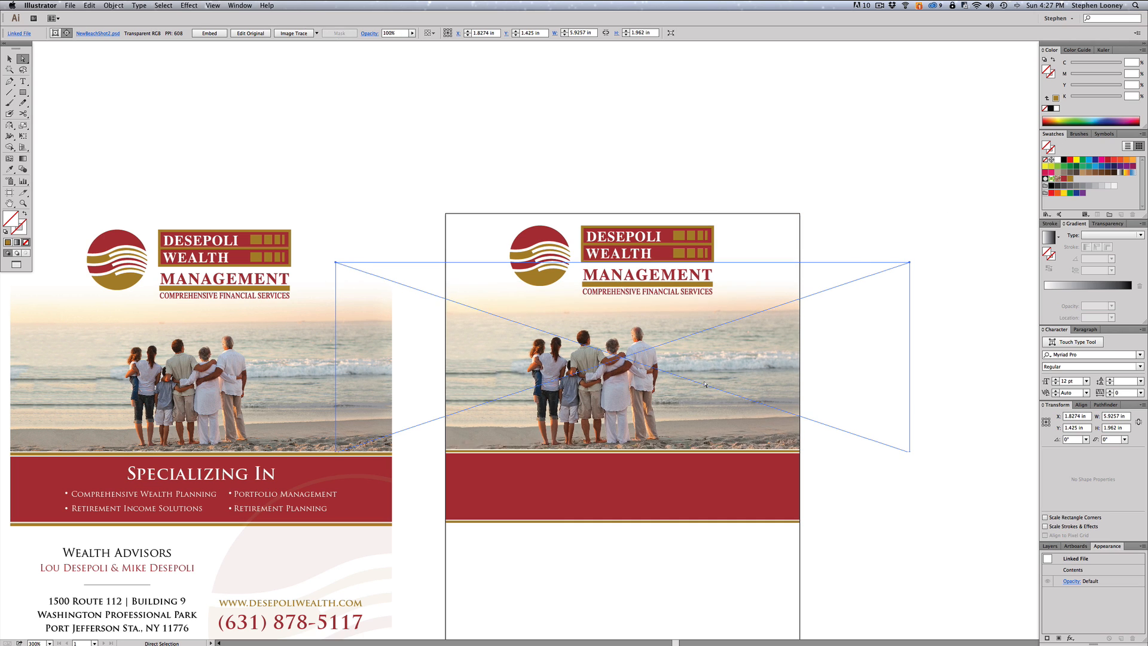
left_click(912, 527)
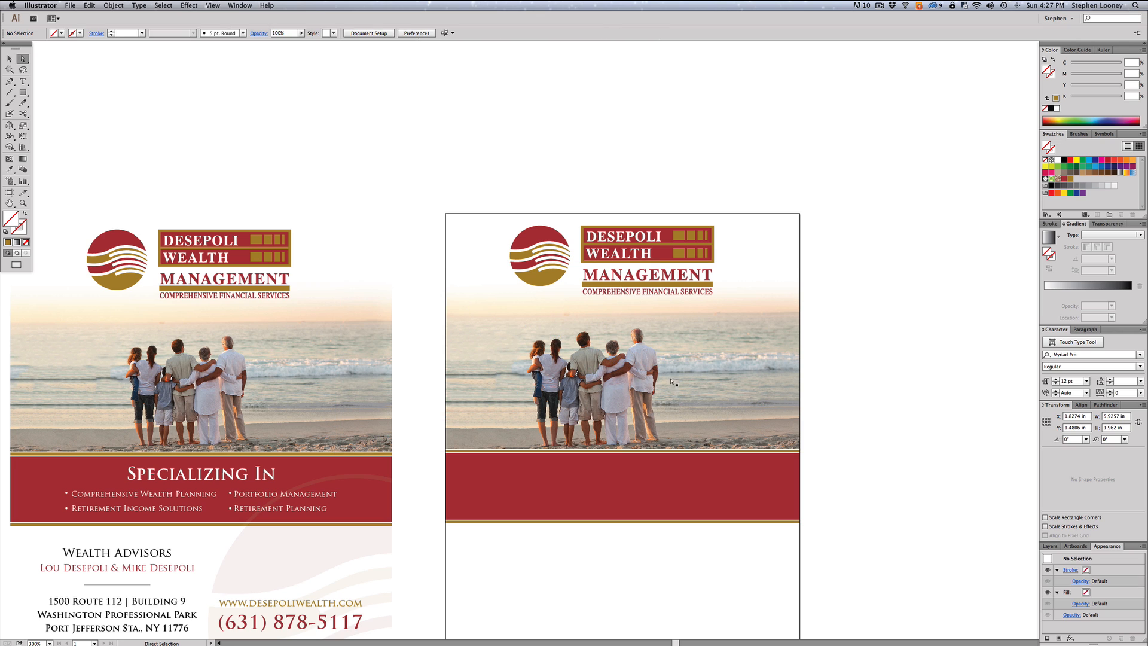
left_click_drag(611, 320, 618, 281)
left_click_drag(544, 297, 579, 301)
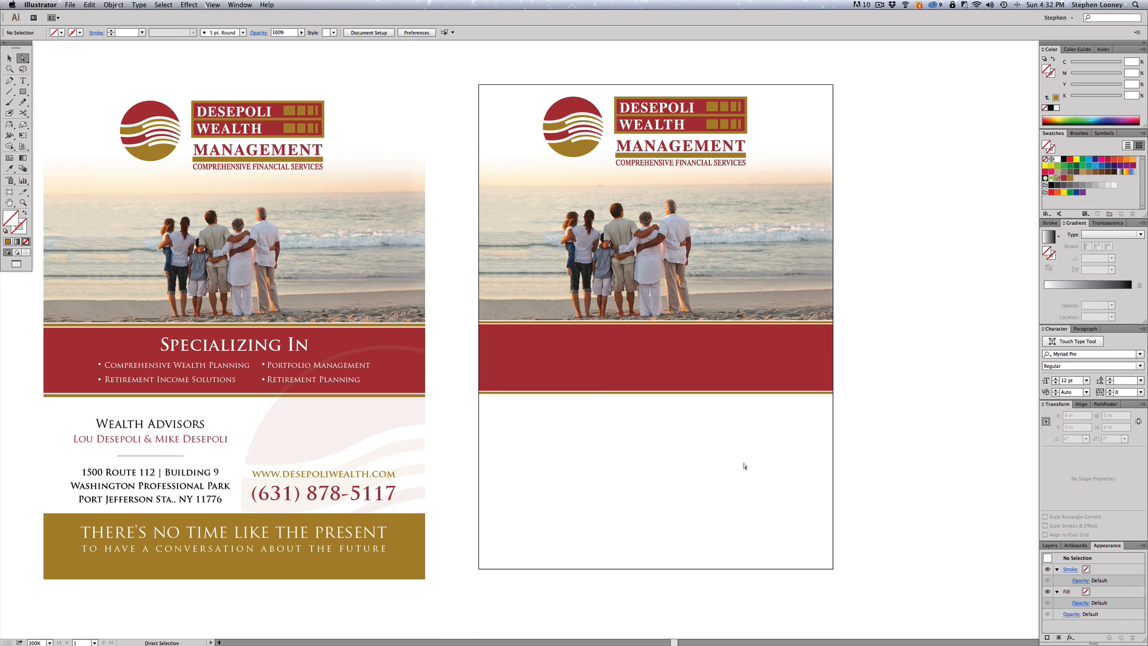
left_click(506, 355)
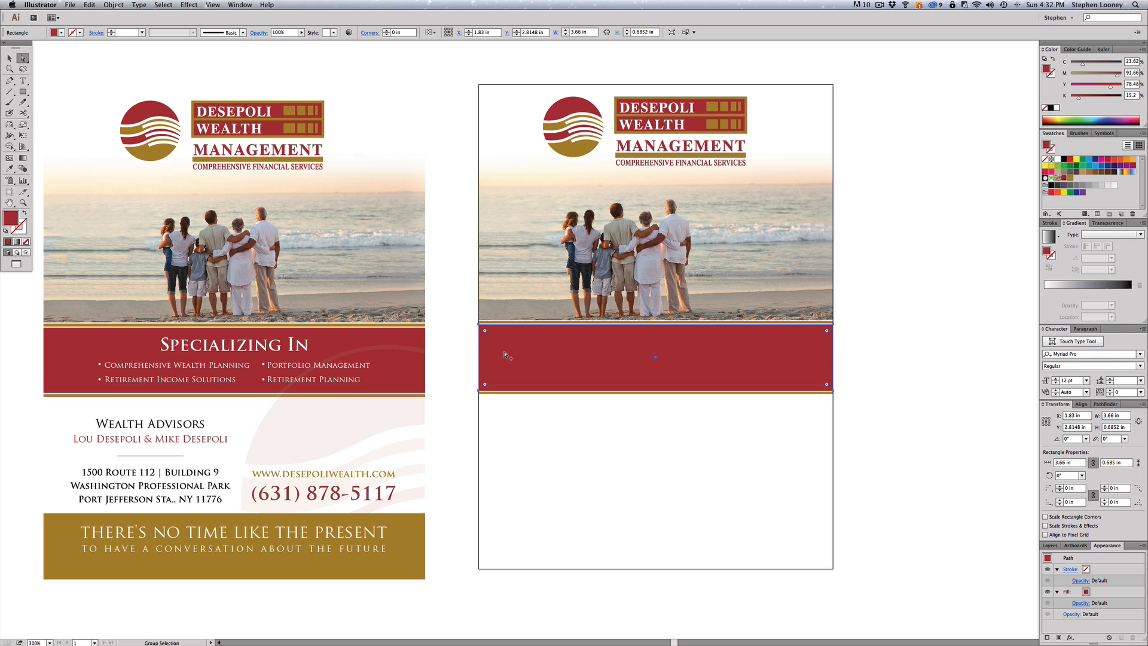
- Copy the red band to the page bottom, thin it to 3.66 × 0.588 in, and fill it gold
left_click_drag(506, 356, 506, 531)
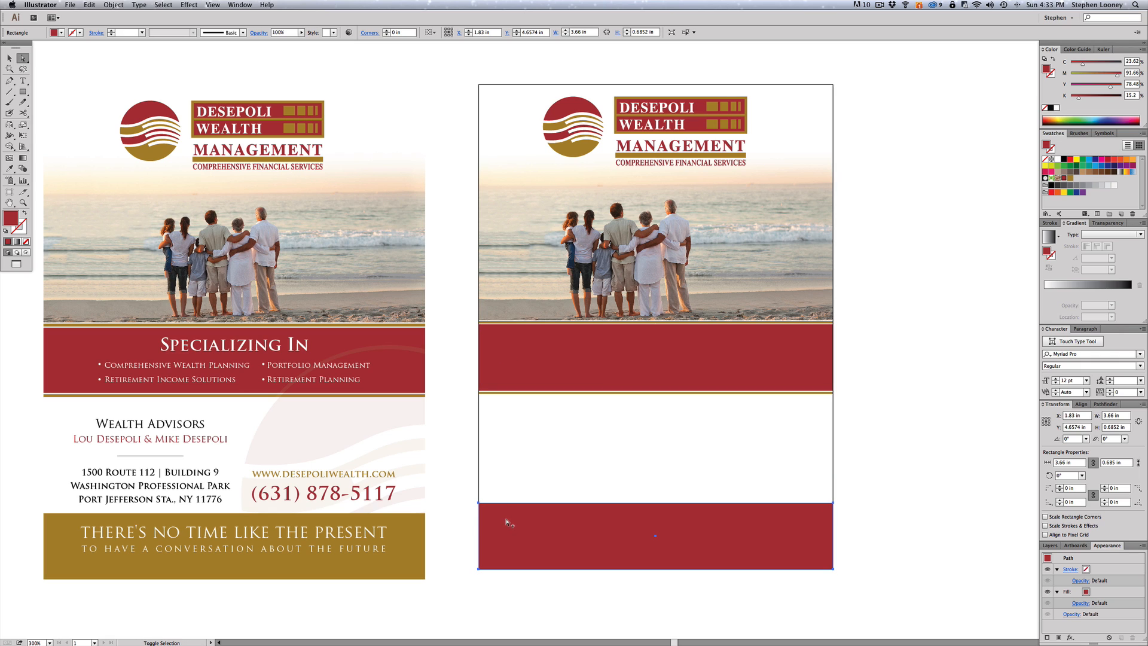
key("a")
left_click(521, 519)
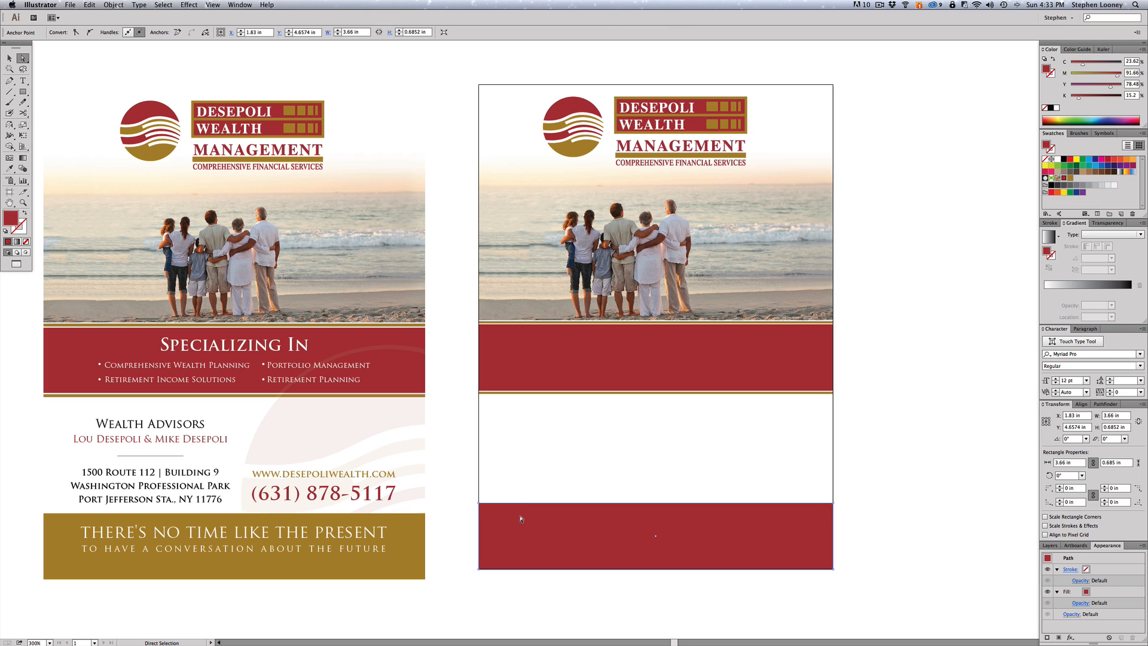
key("Down")
key("Down")
key("Down")
key("Down")
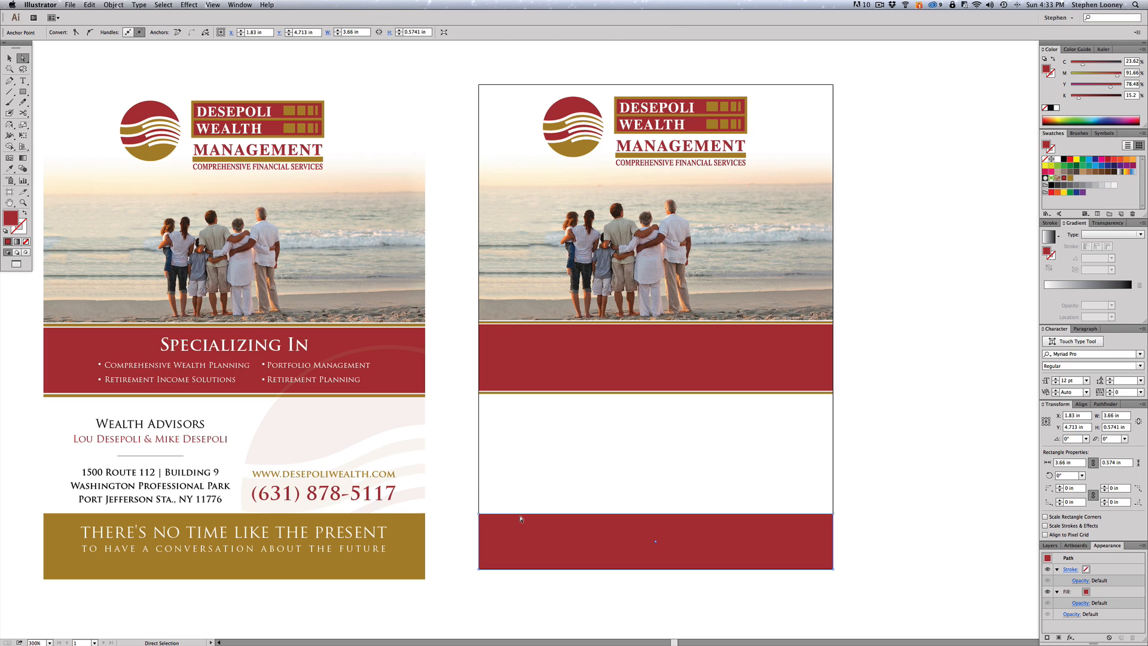
key("Up")
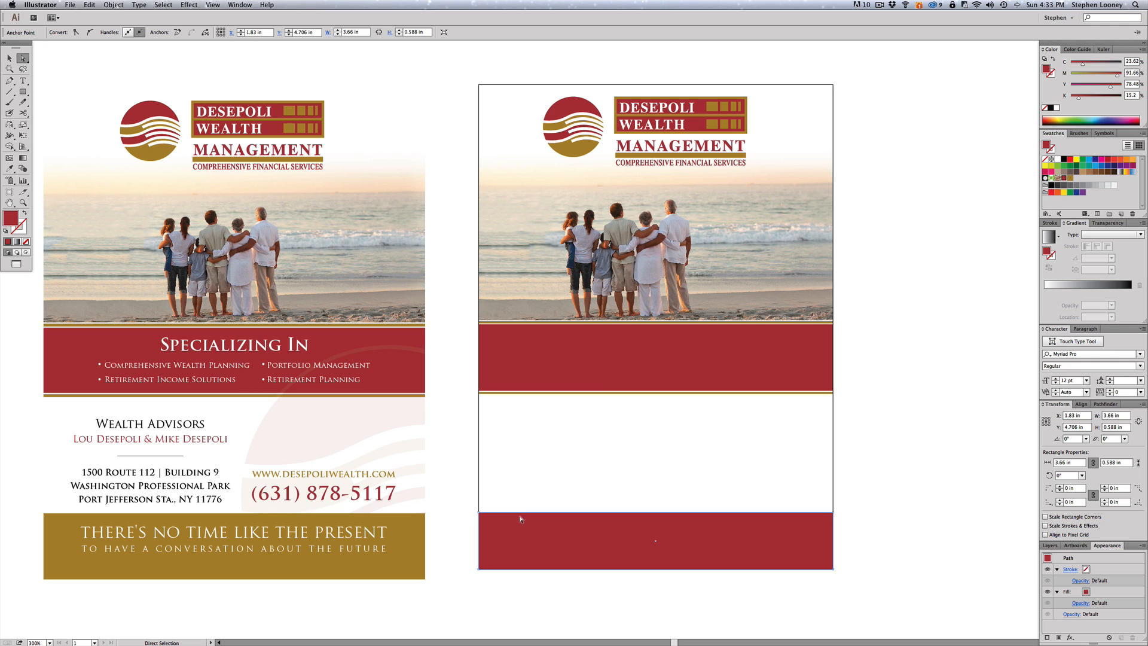
left_click(1070, 178)
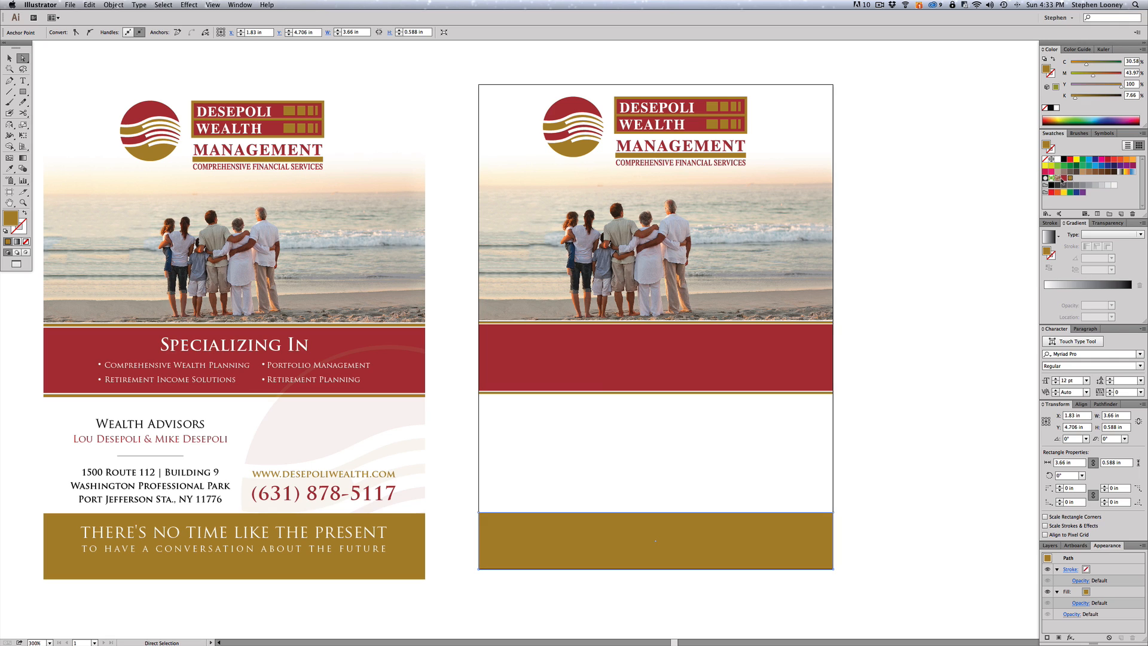
left_click(929, 357)
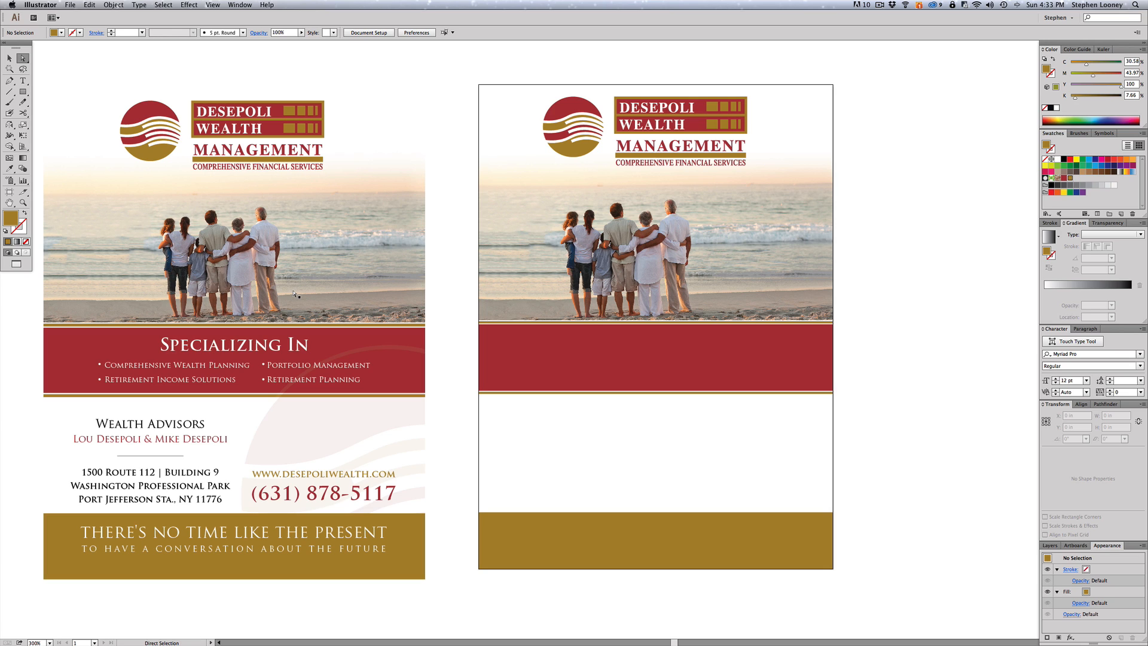
- Type 'Specializing In' as a new text line below the red band
left_click(24, 81)
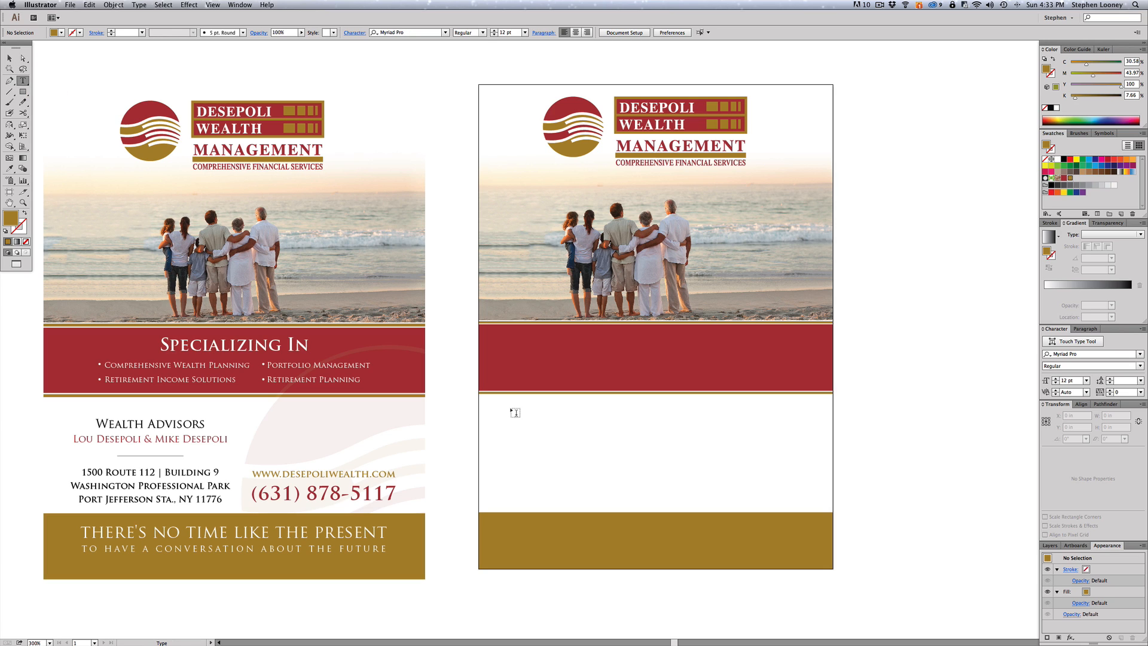
left_click(554, 421)
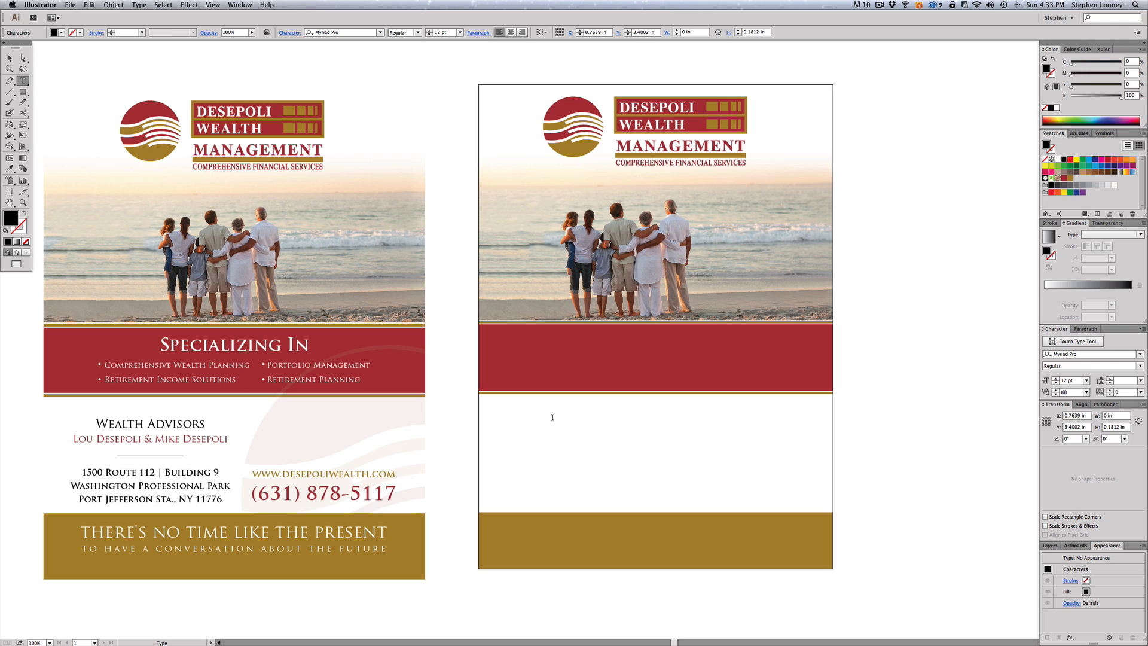
type("Specializing In")
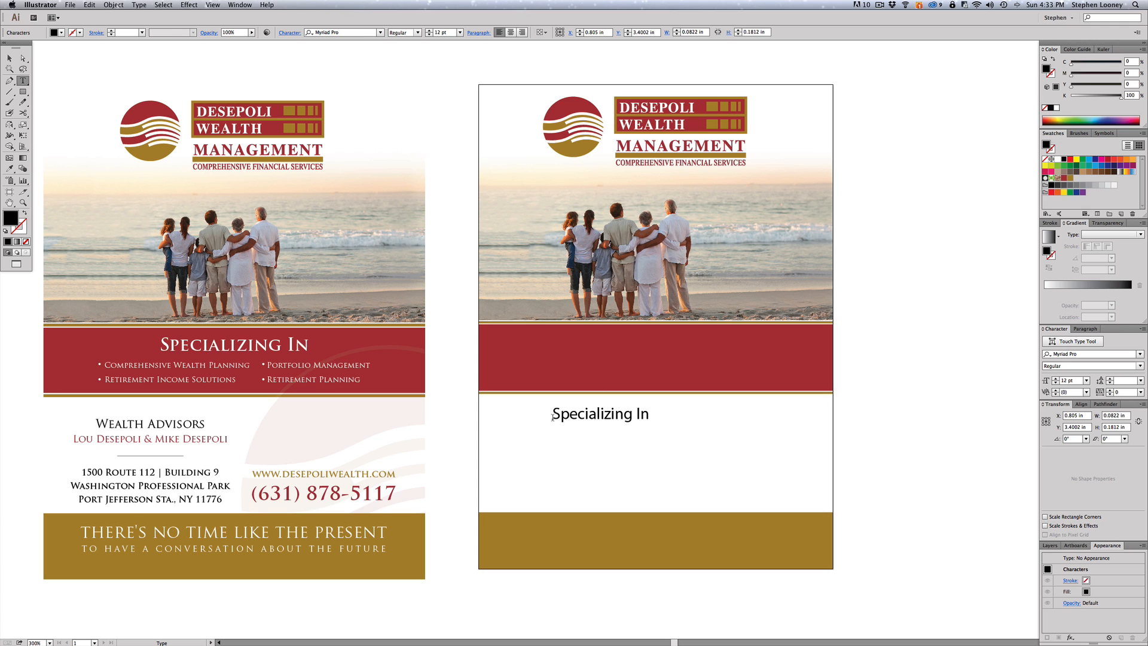
key("Escape")
- Set the heading in Trajan Pro Bold and enlarge it to about 16.43 pt
left_click(321, 31)
type("trajan")
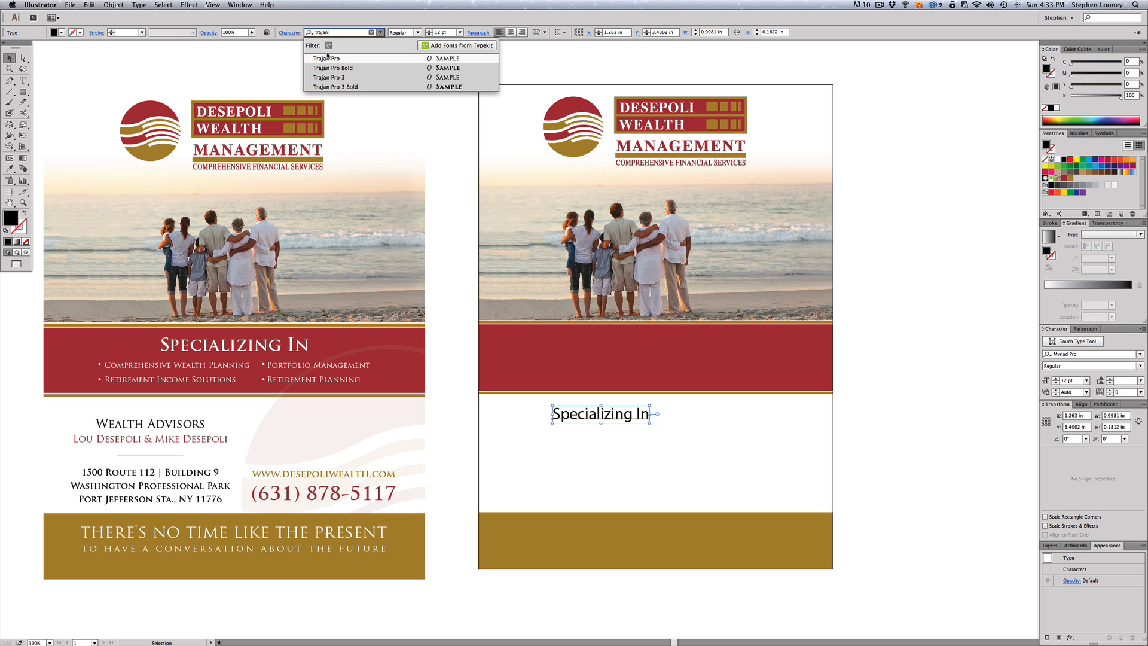
left_click(327, 58)
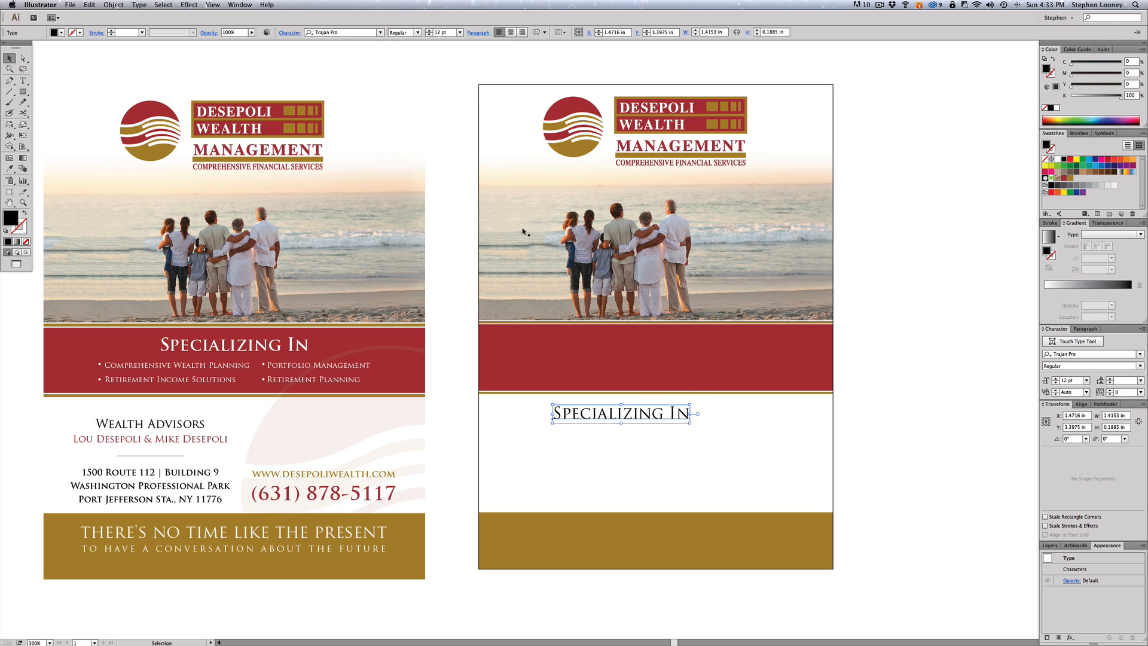
left_click(418, 32)
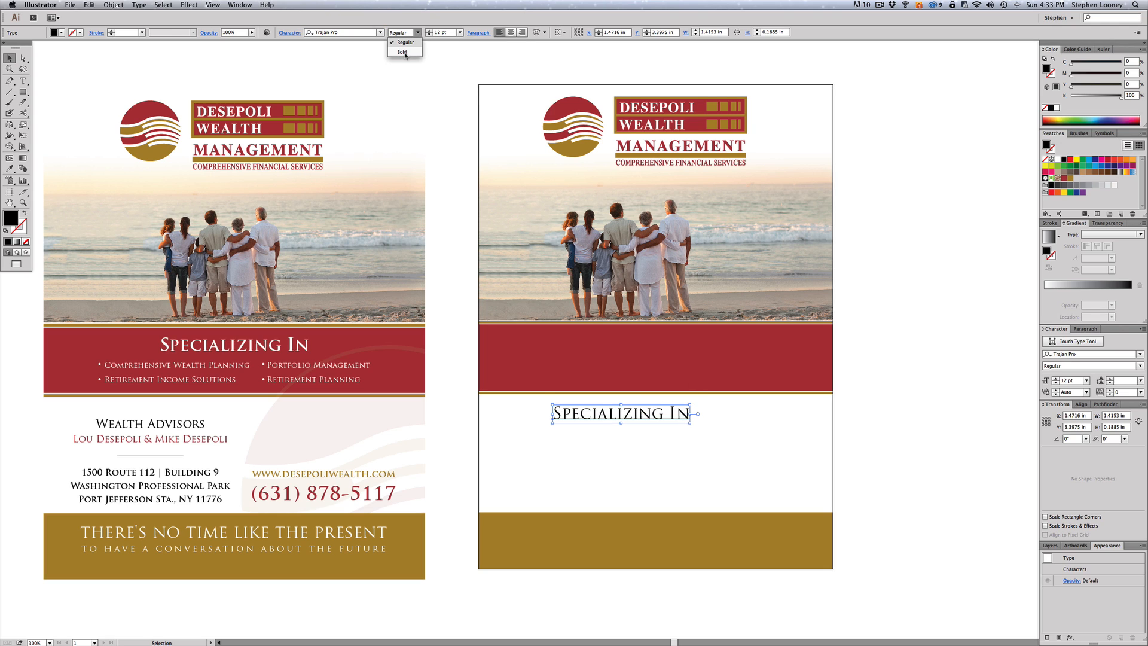
left_click(405, 54)
left_click_drag(692, 423, 744, 445)
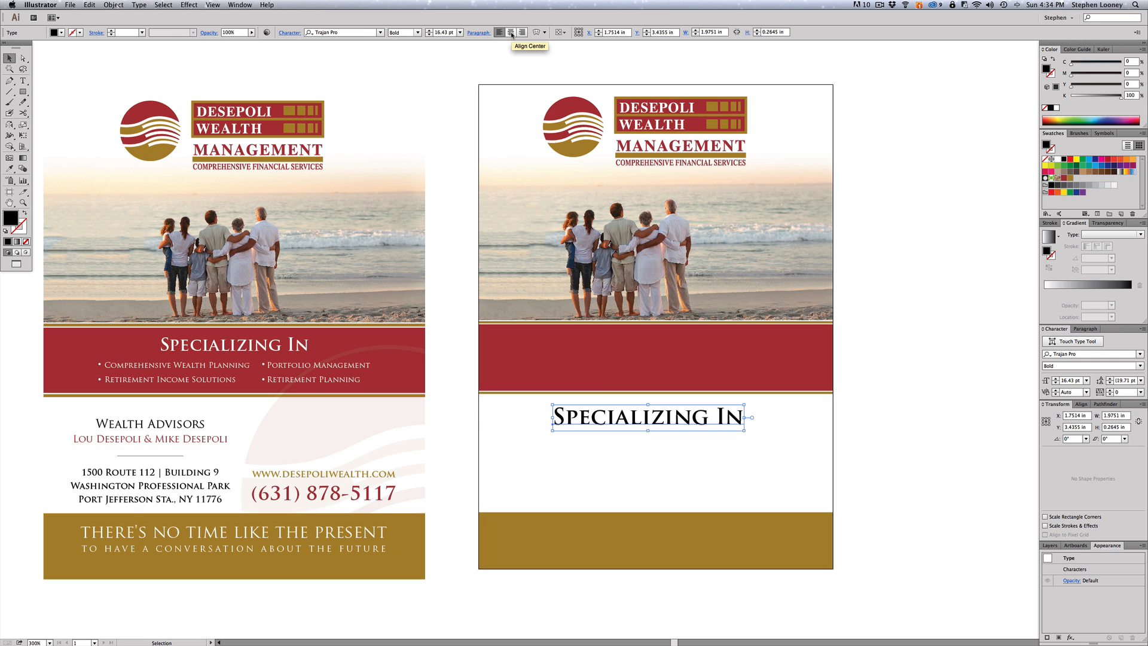
- Center-align the heading and position it inside the red band at X 1.83 in
left_click(512, 35)
left_click_drag(607, 419, 659, 352)
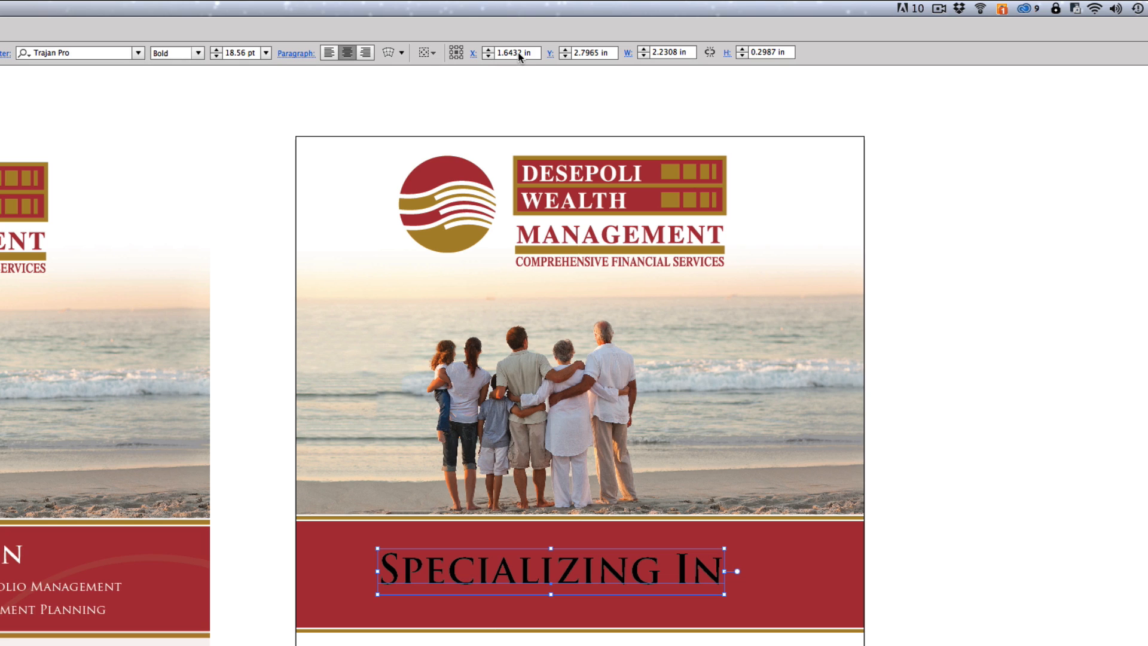
left_click(519, 55)
left_click(506, 53)
triple_click(505, 53)
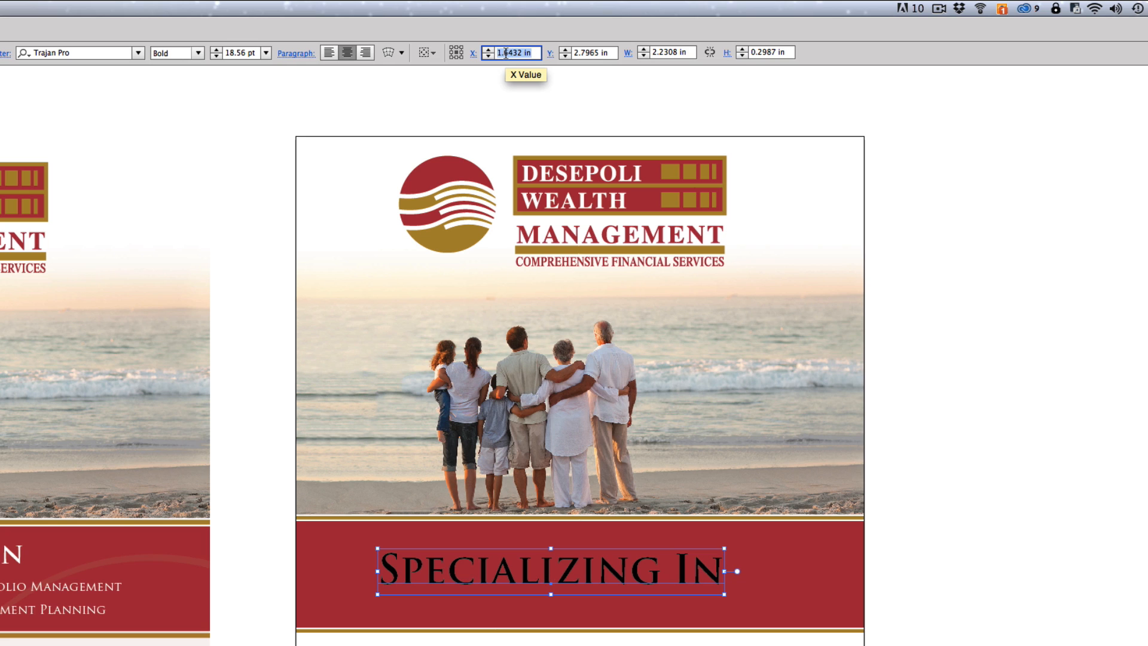
type("1.83")
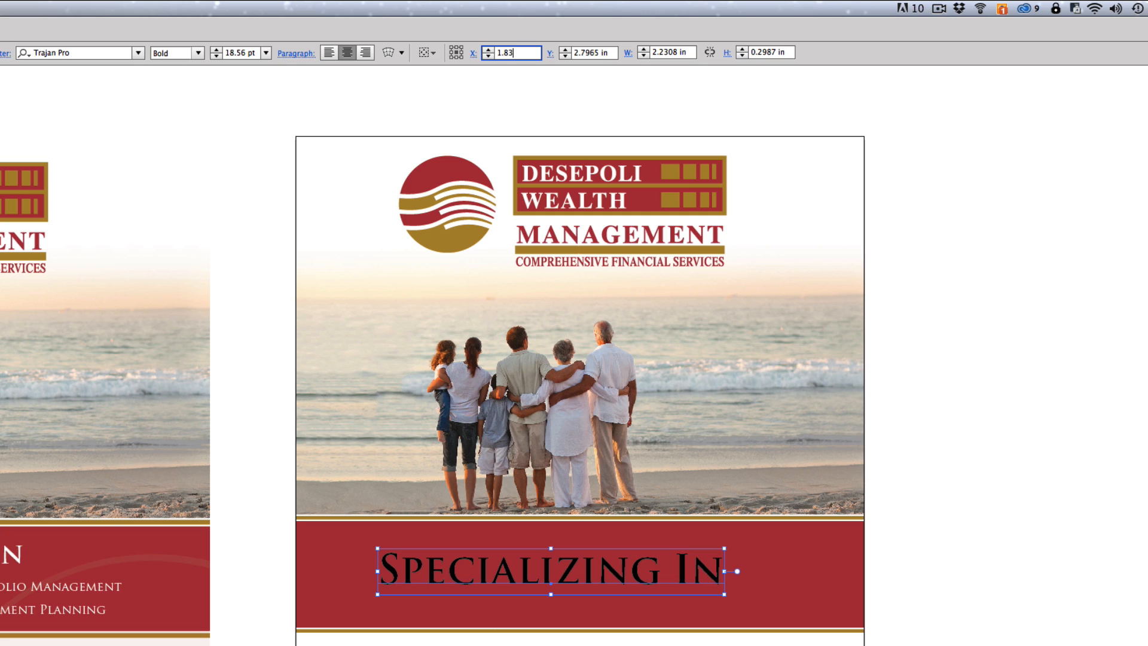
key("Tab")
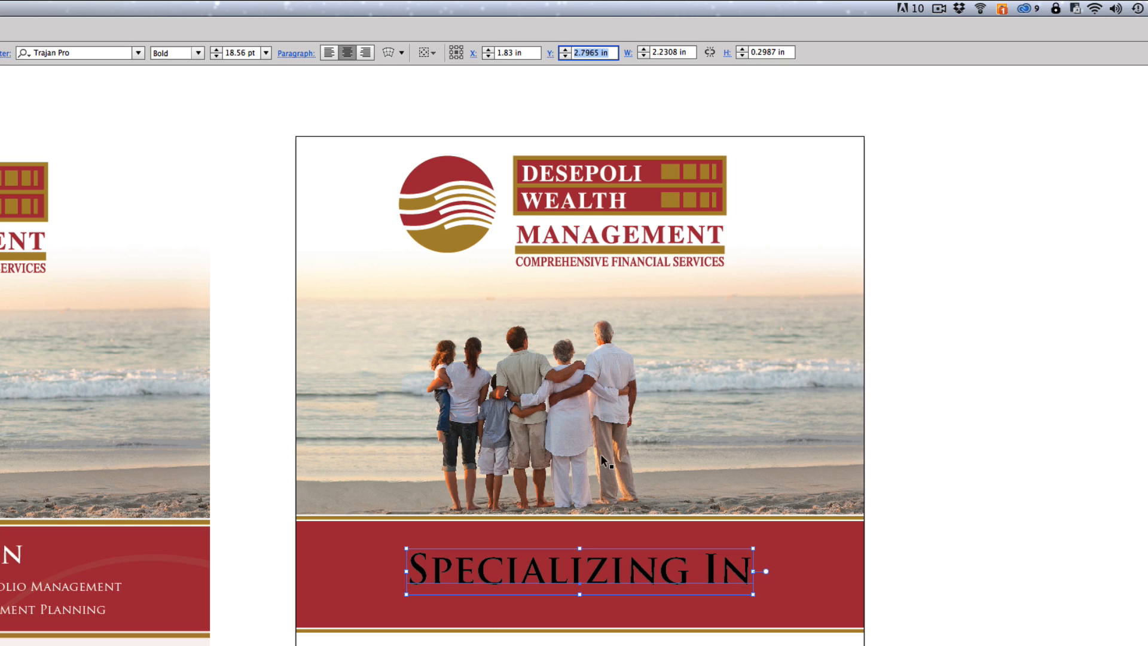
left_click_drag(599, 572, 497, 562)
key("super+z")
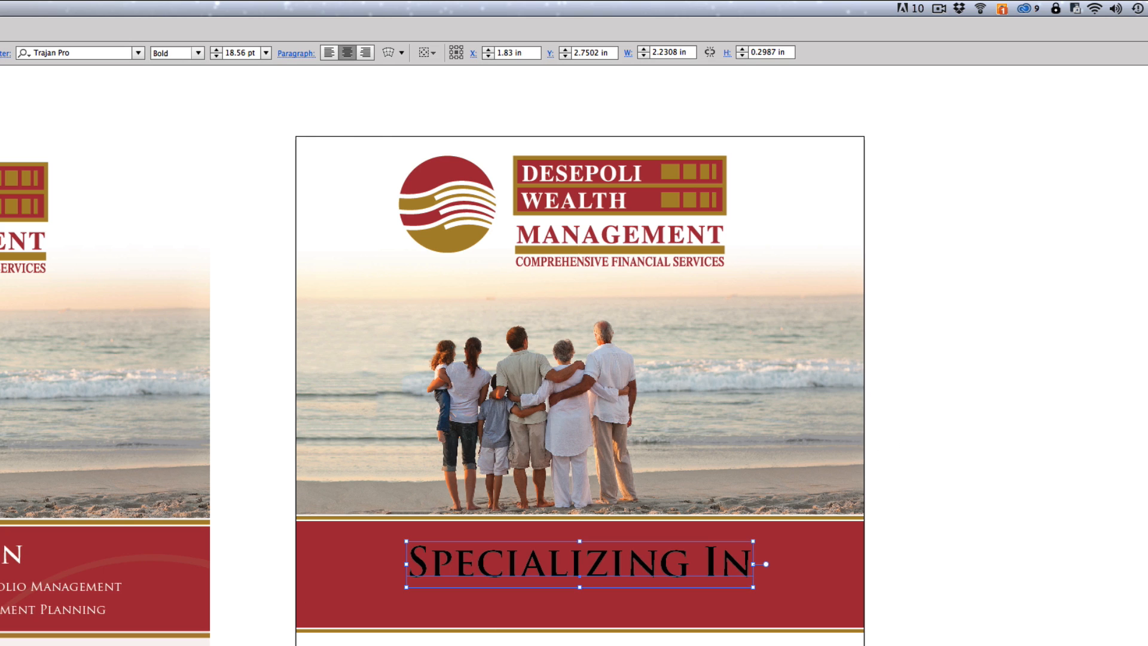
left_click_drag(568, 559, 568, 551)
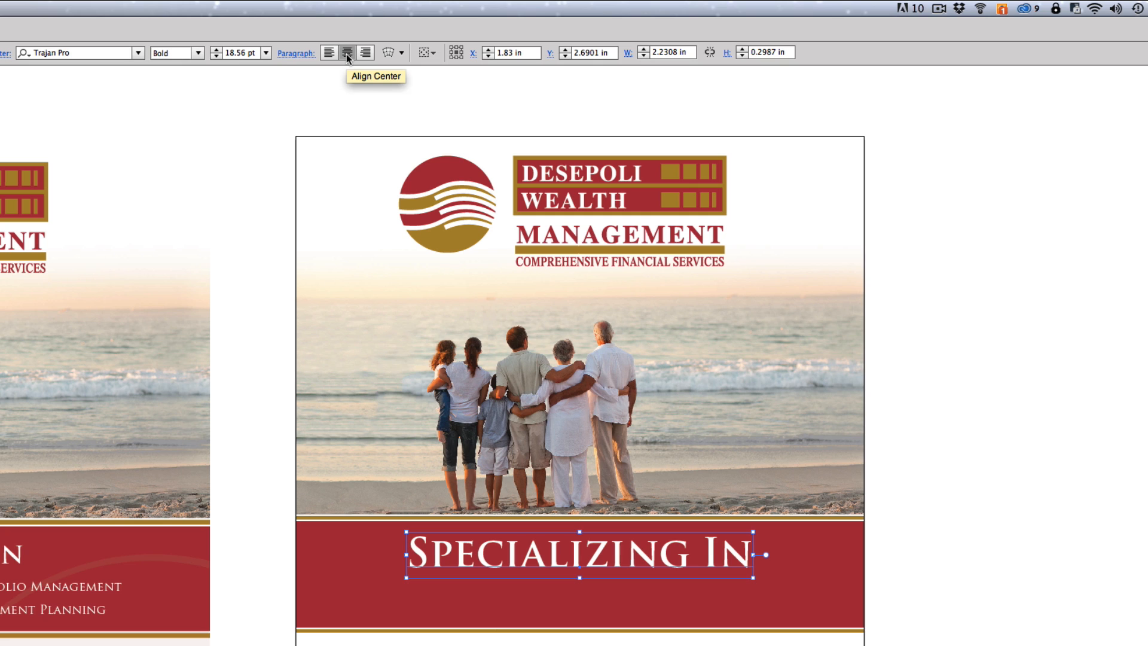
- Reduce the heading to 15 pt and nudge it slightly higher in the band
left_click(217, 56)
left_click(217, 55)
left_click(216, 55)
left_click(217, 56)
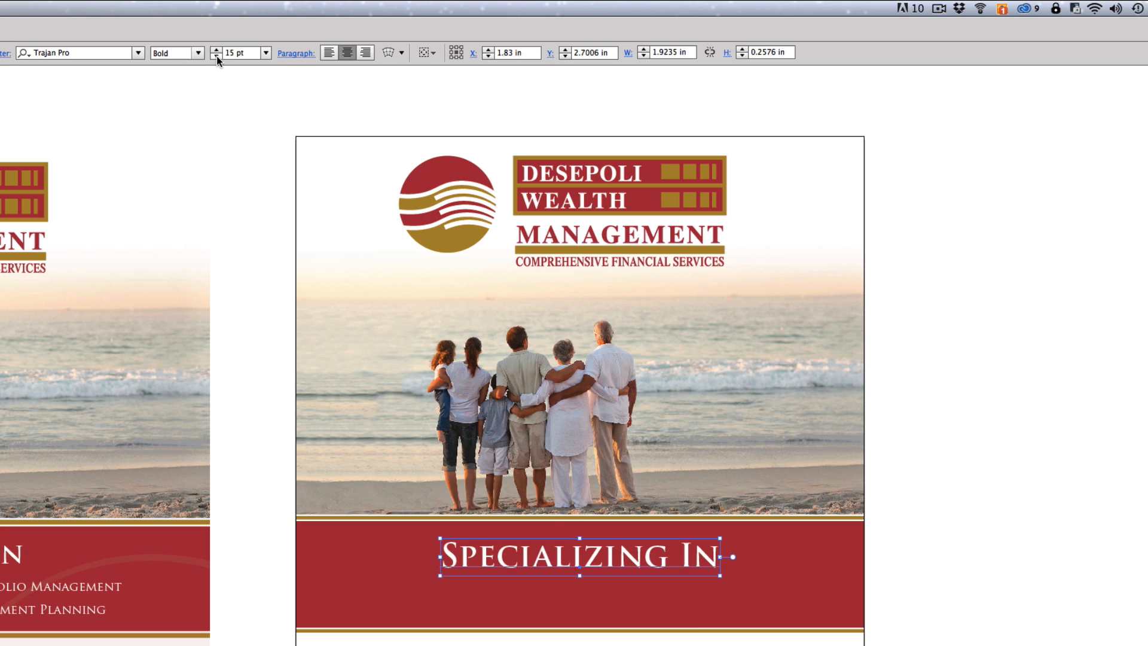
left_click_drag(562, 557, 562, 554)
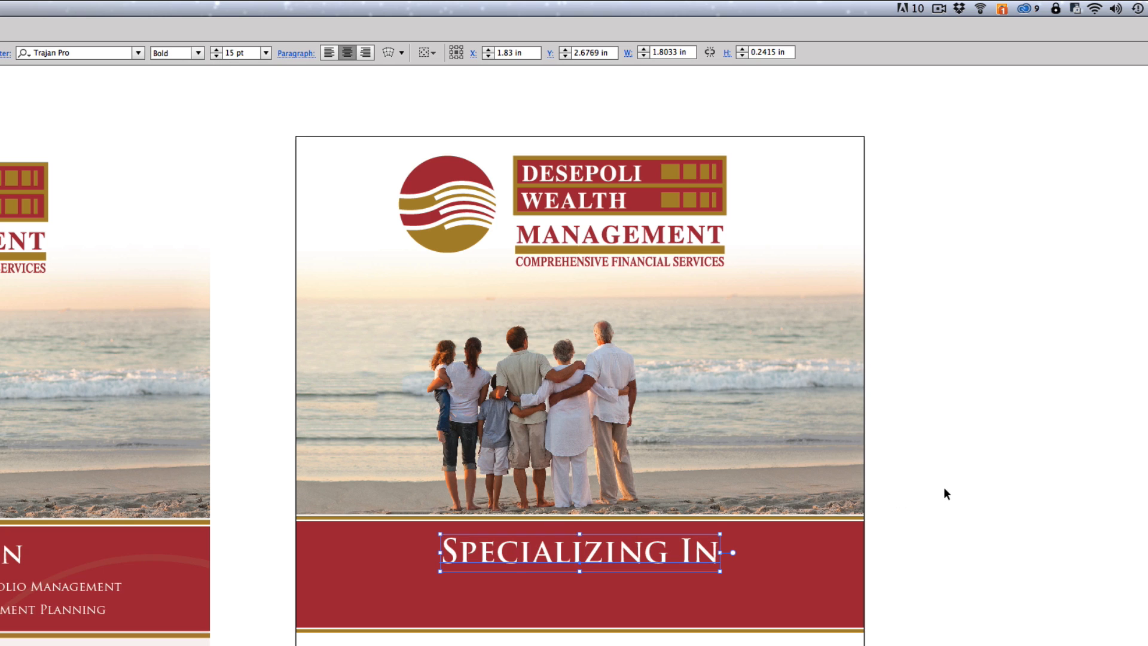
left_click(954, 493)
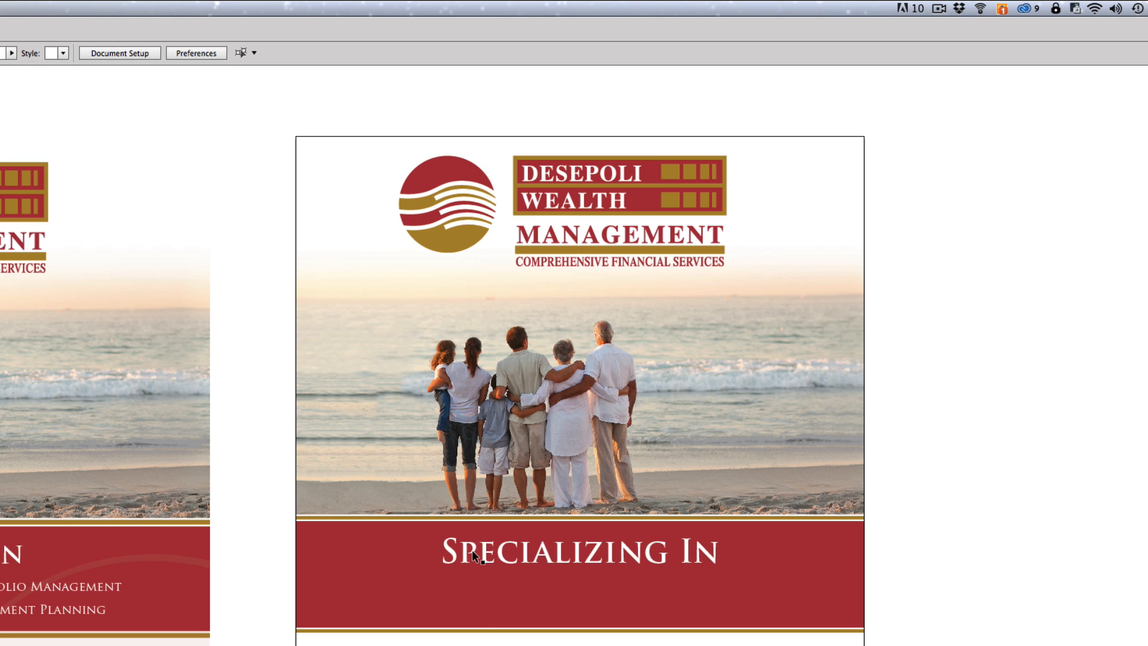
- Duplicate the heading as a 6 pt 'Comprehensive Wealth Planning' line beneath it
left_click_drag(536, 551, 413, 587)
double_click(414, 586)
key("super+a")
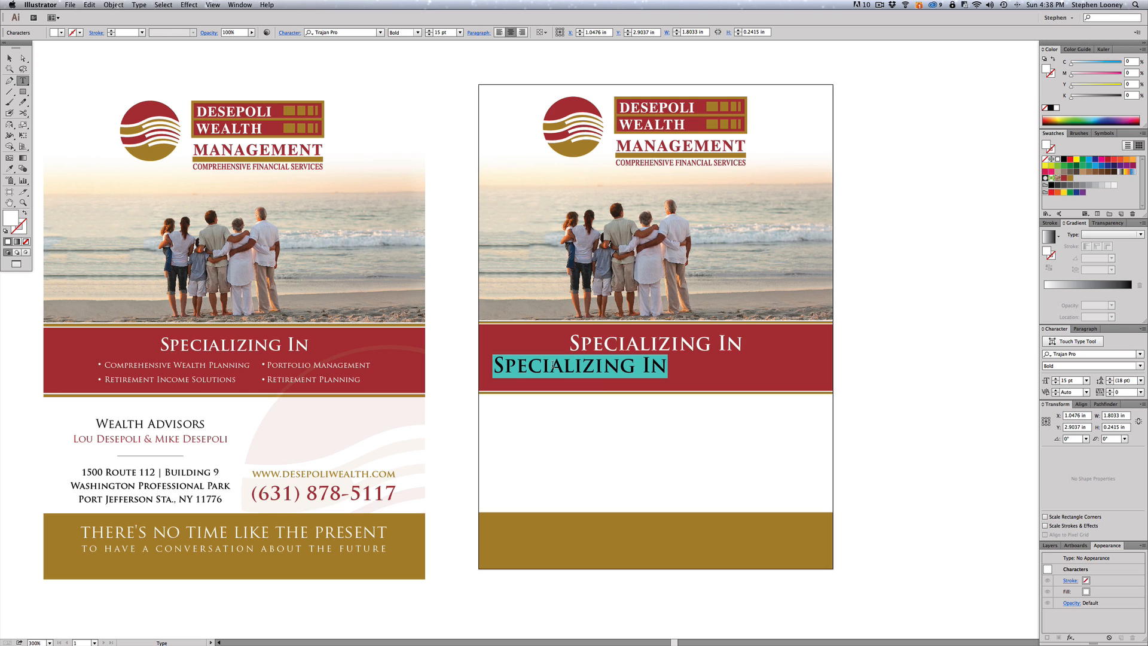
type("Comprehensive Welalt")
key("BackSpace")
key("BackSpace")
key("BackSpace")
key("BackSpace")
type("alth Planning")
key("Escape")
left_click_drag(553, 365, 653, 366)
left_click(428, 35)
left_click(428, 35)
left_click(428, 34)
left_click(428, 35)
left_click(428, 34)
left_click(428, 35)
left_click(428, 35)
left_click(429, 35)
left_click(429, 34)
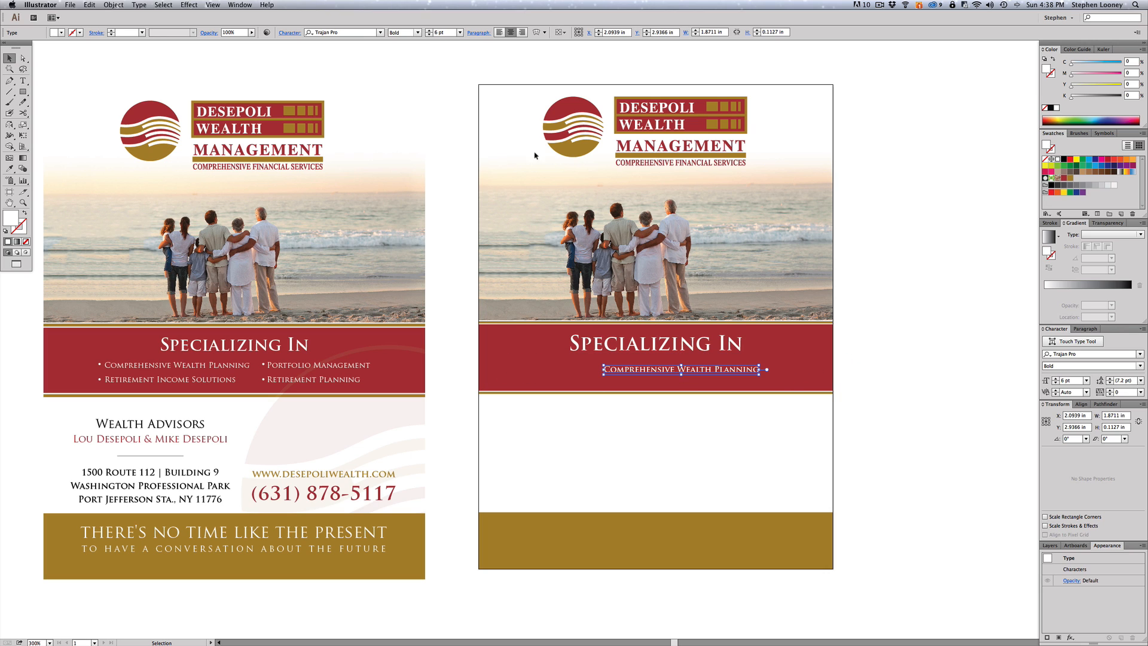
left_click_drag(633, 369, 528, 366)
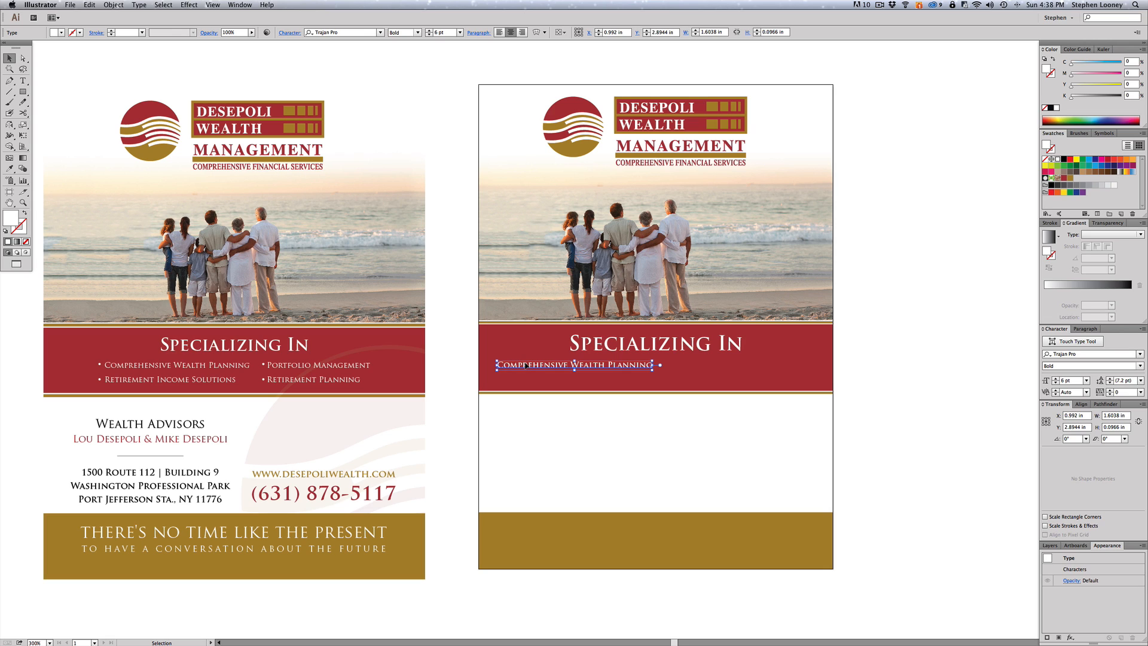
left_click_drag(528, 366, 531, 367)
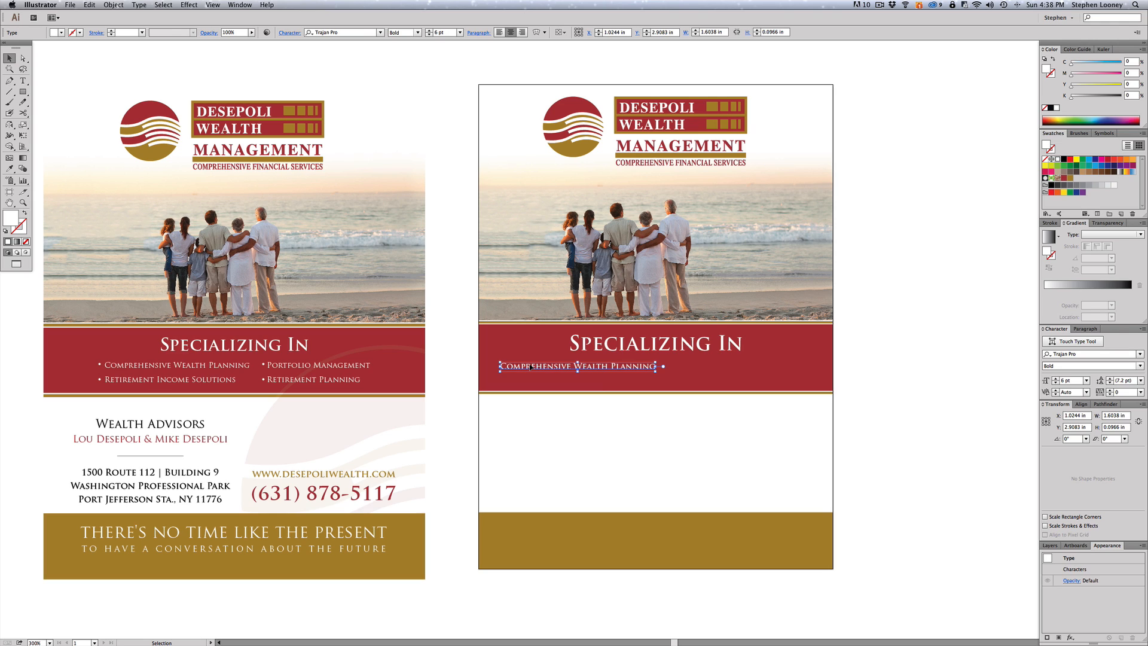
- Add a 'Retirement Income Solutions' line below, left-align both lines and move them to the band's left
left_click_drag(531, 367, 528, 382)
double_click(528, 381)
key("super+a")
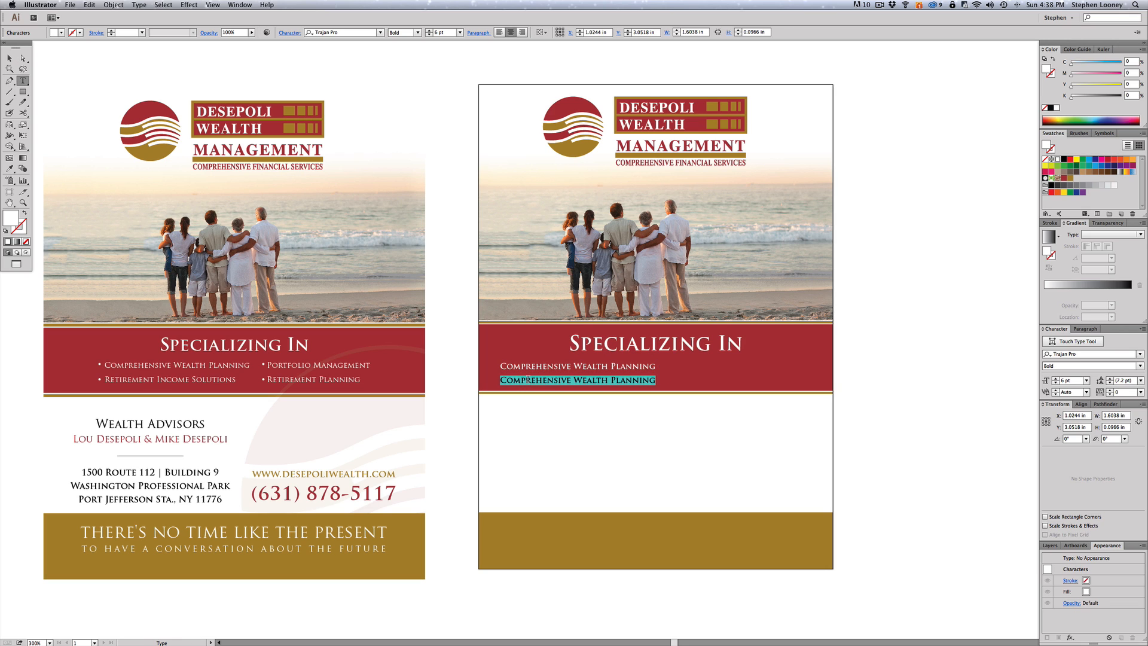
type("Retireme")
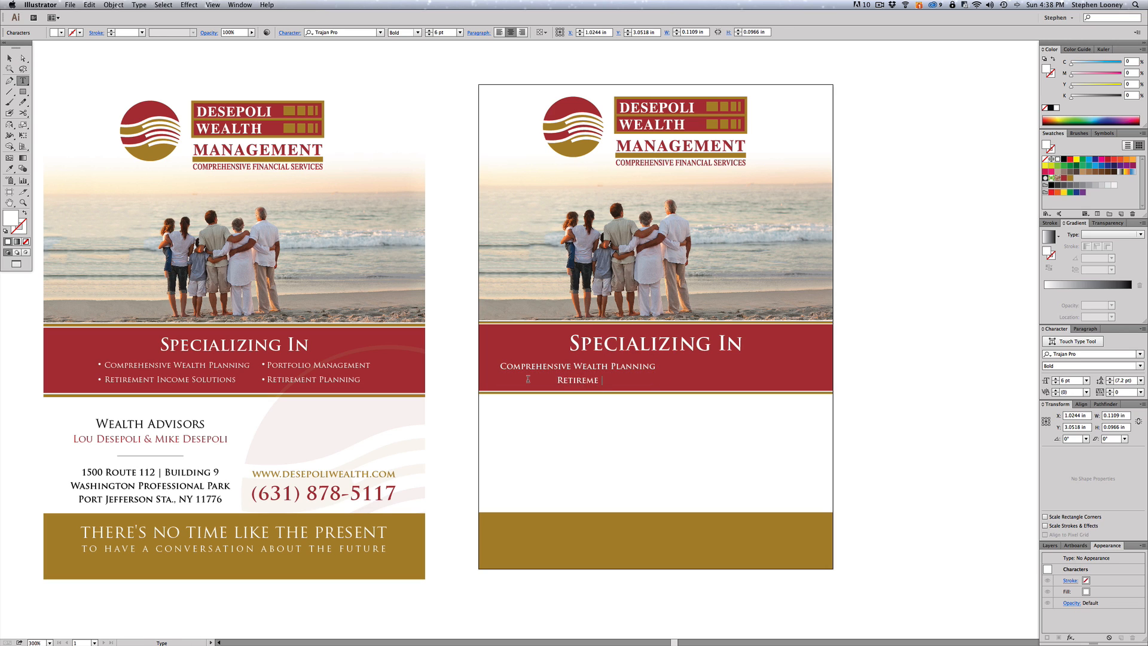
type("nt Income Solutions")
key("Escape")
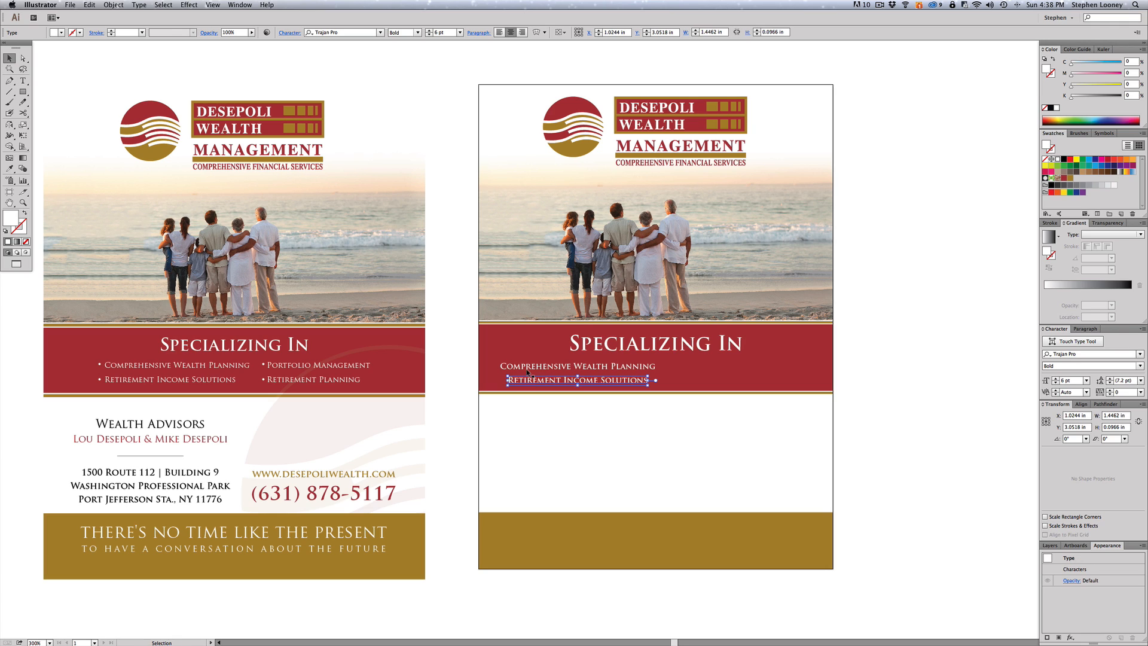
left_click(527, 372, "shift")
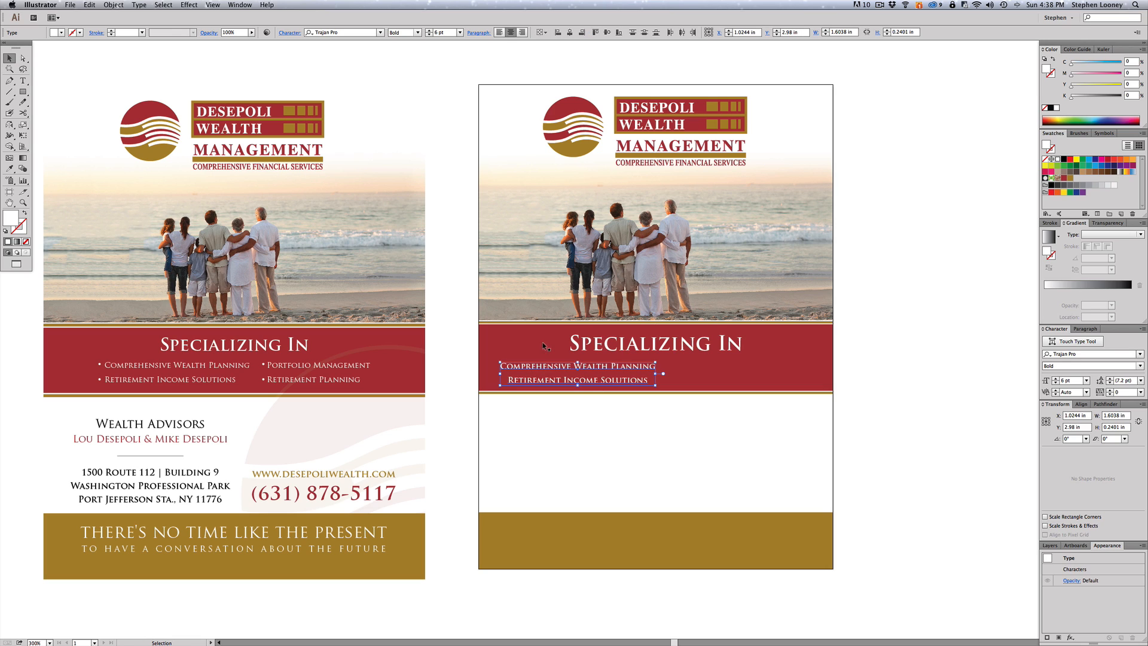
left_click(501, 33)
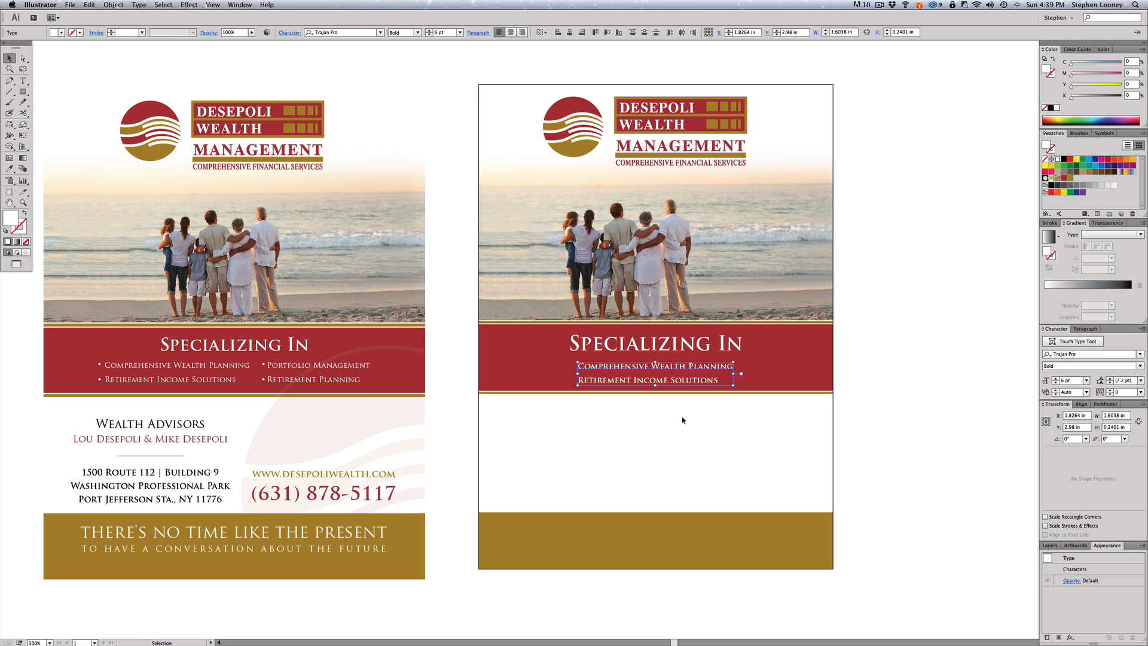
left_click_drag(633, 367, 552, 366)
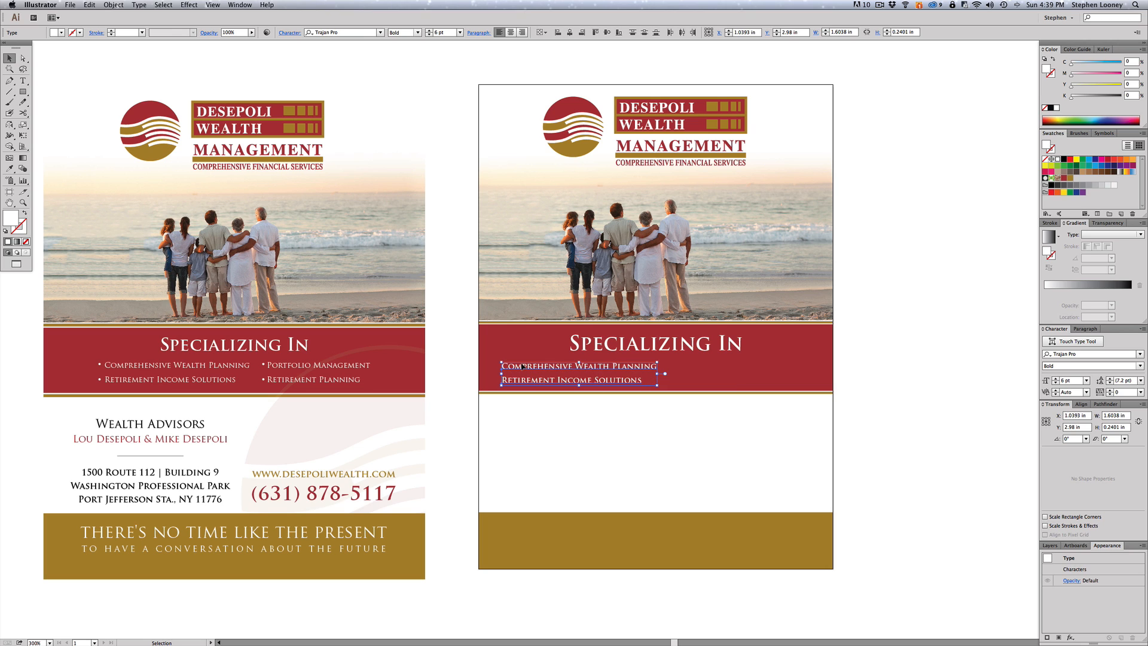
left_click(436, 308)
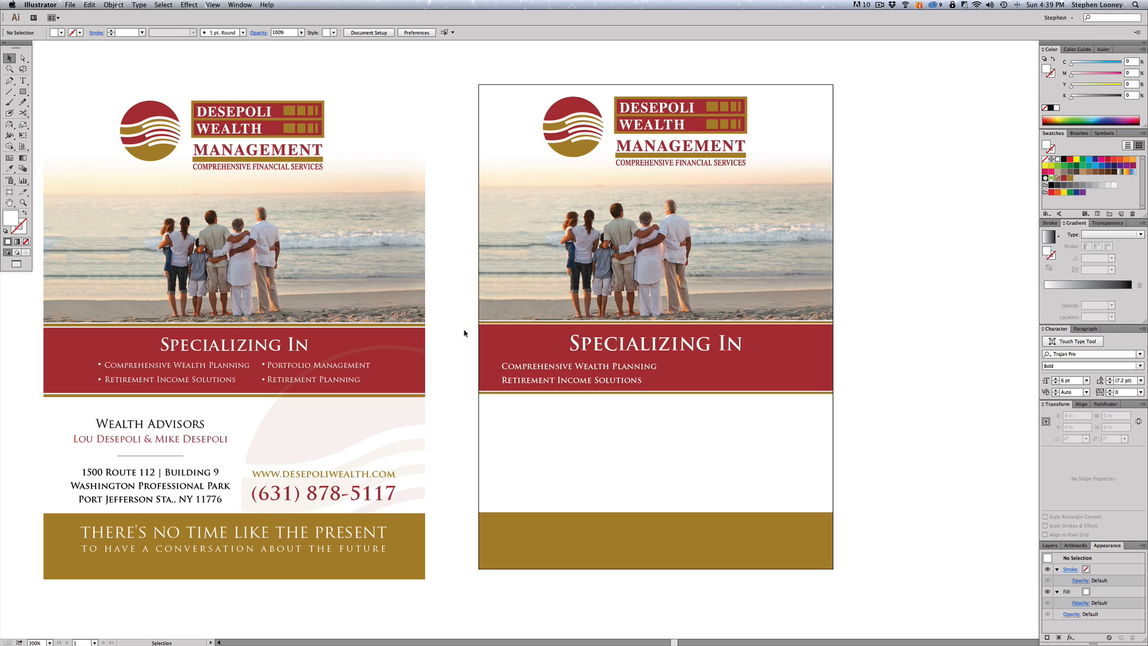
- Try inserting a typed bullet character in the first service line, then remove it again
double_click(503, 370)
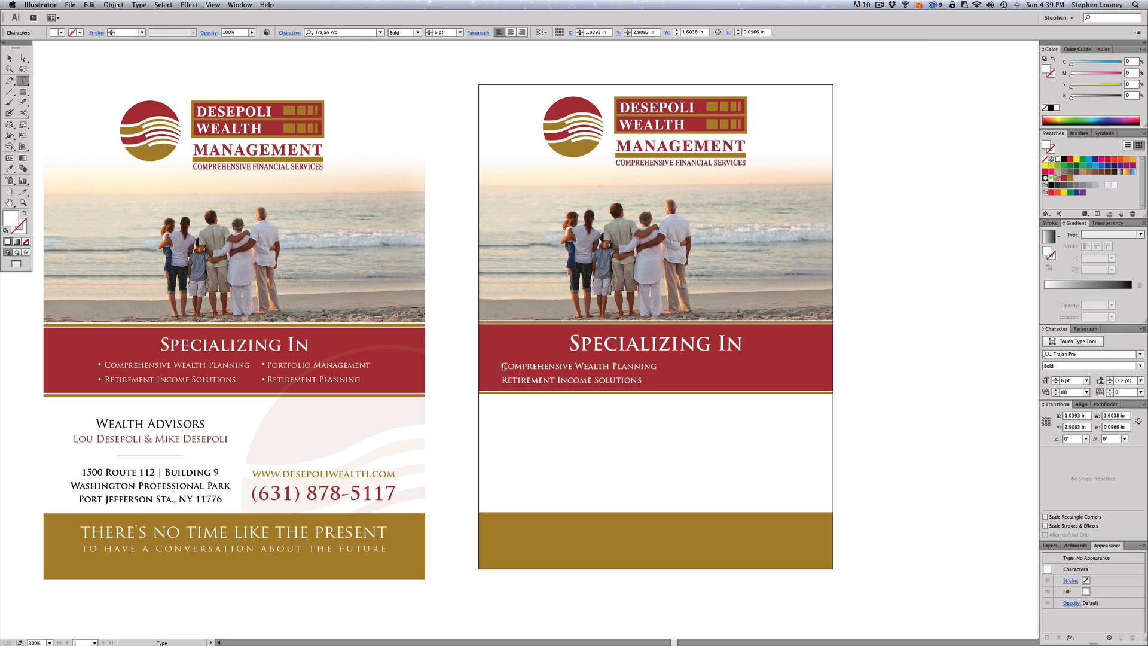
key("alt")
type("•")
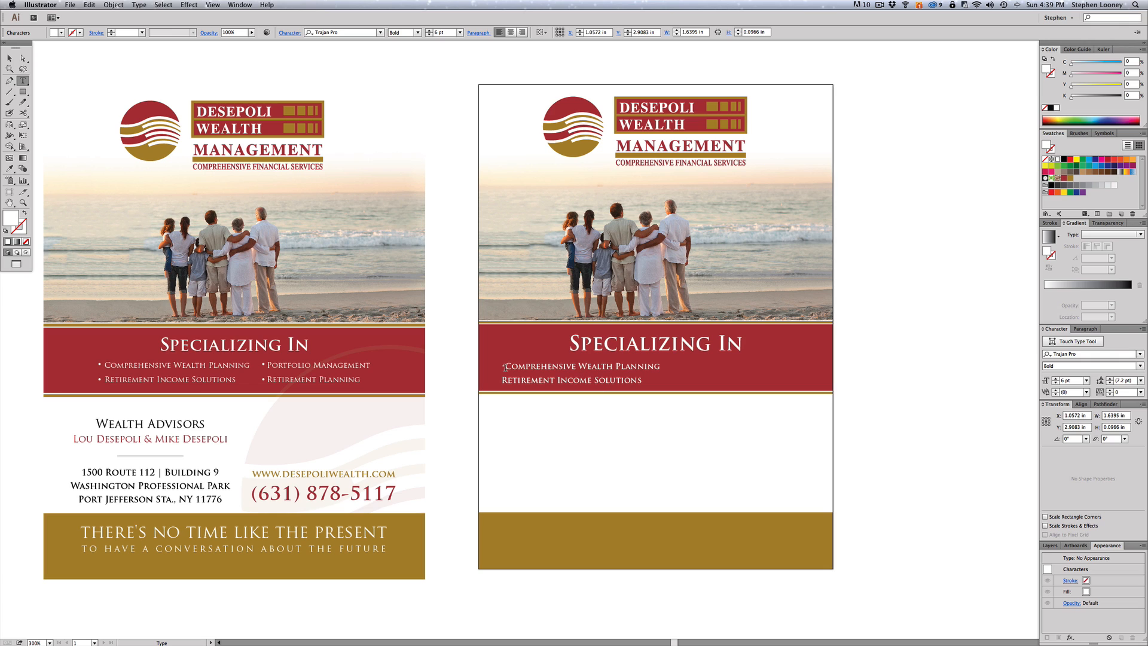
key("BackSpace")
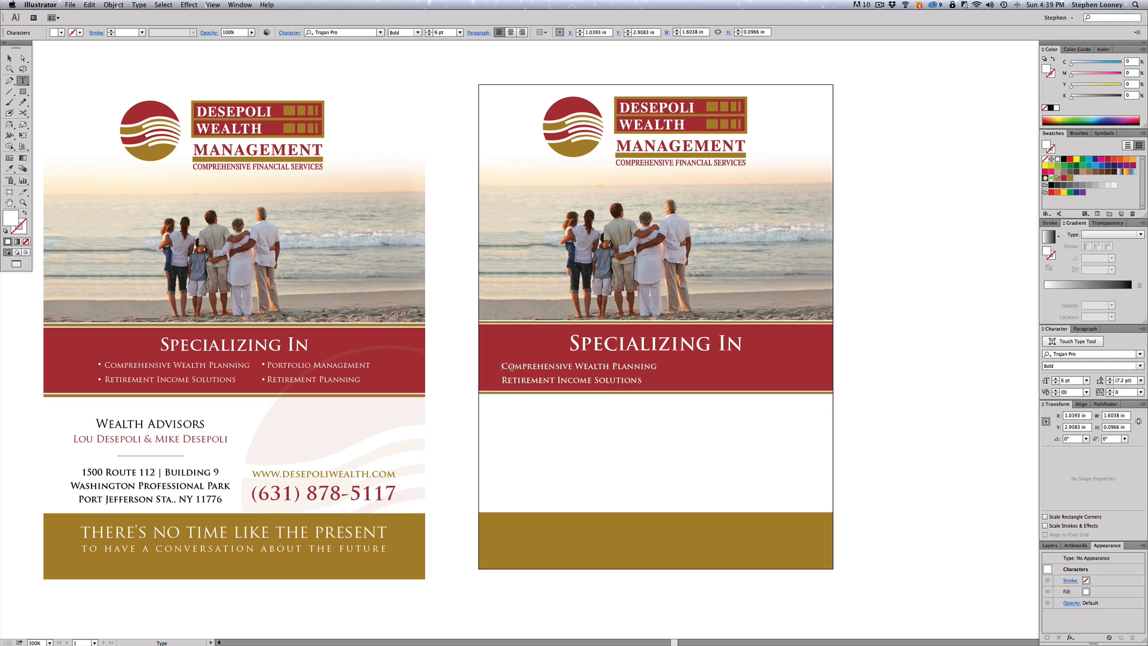
type("•")
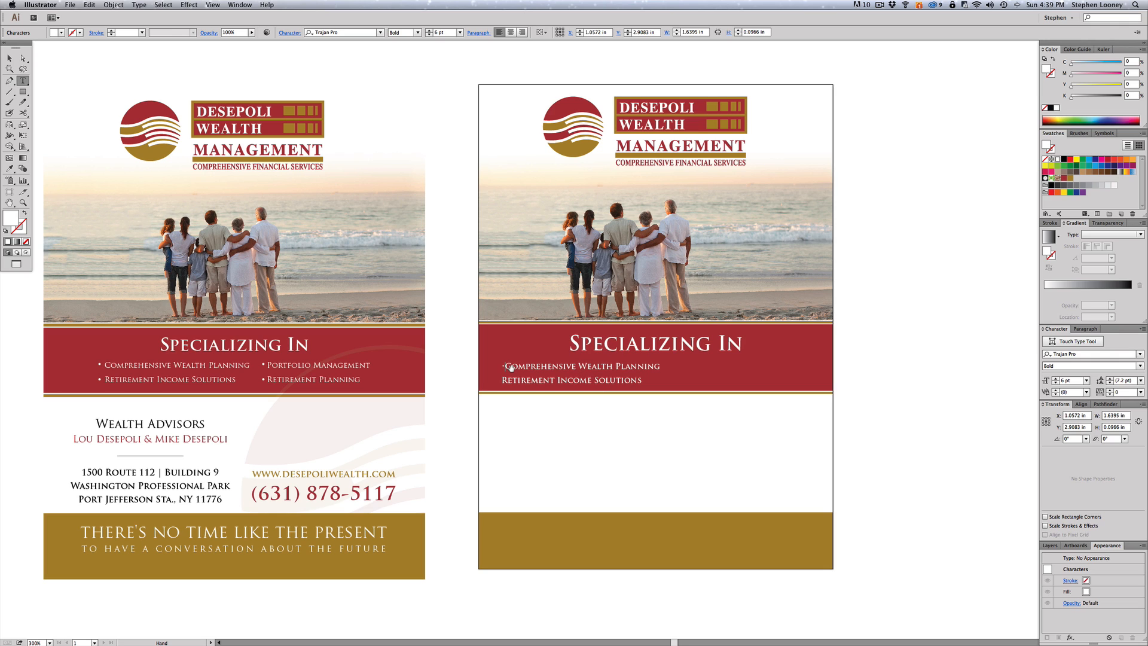
key("Escape")
left_click_drag(397, 268, 650, 447)
double_click(509, 370)
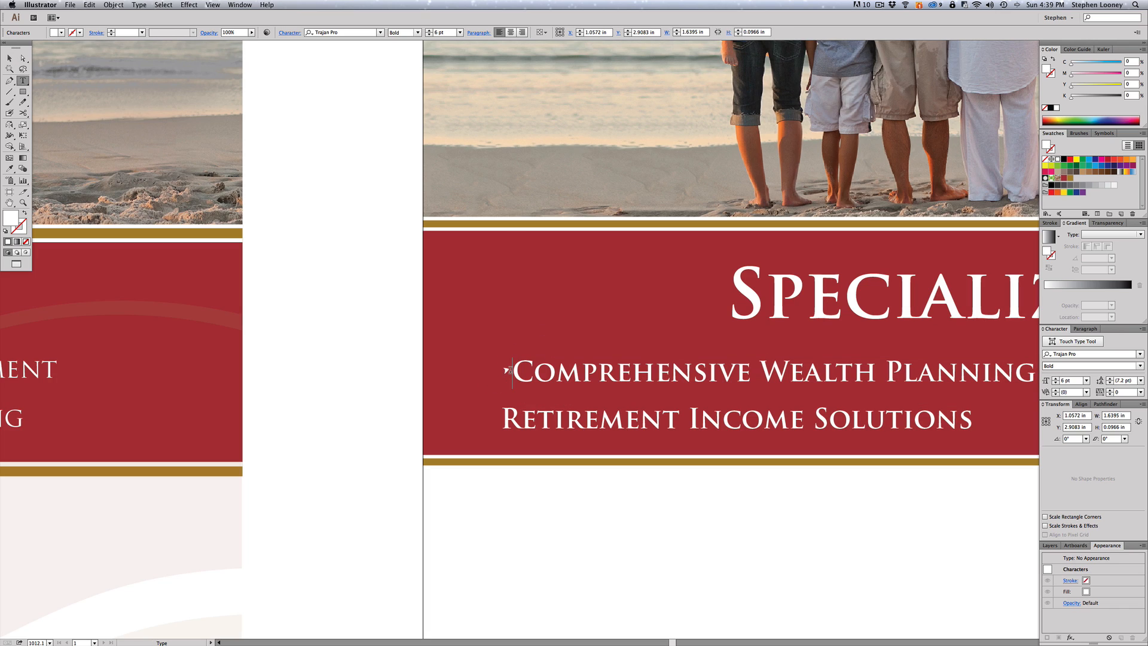
left_click_drag(509, 371, 486, 367)
key("BackSpace")
key("Escape")
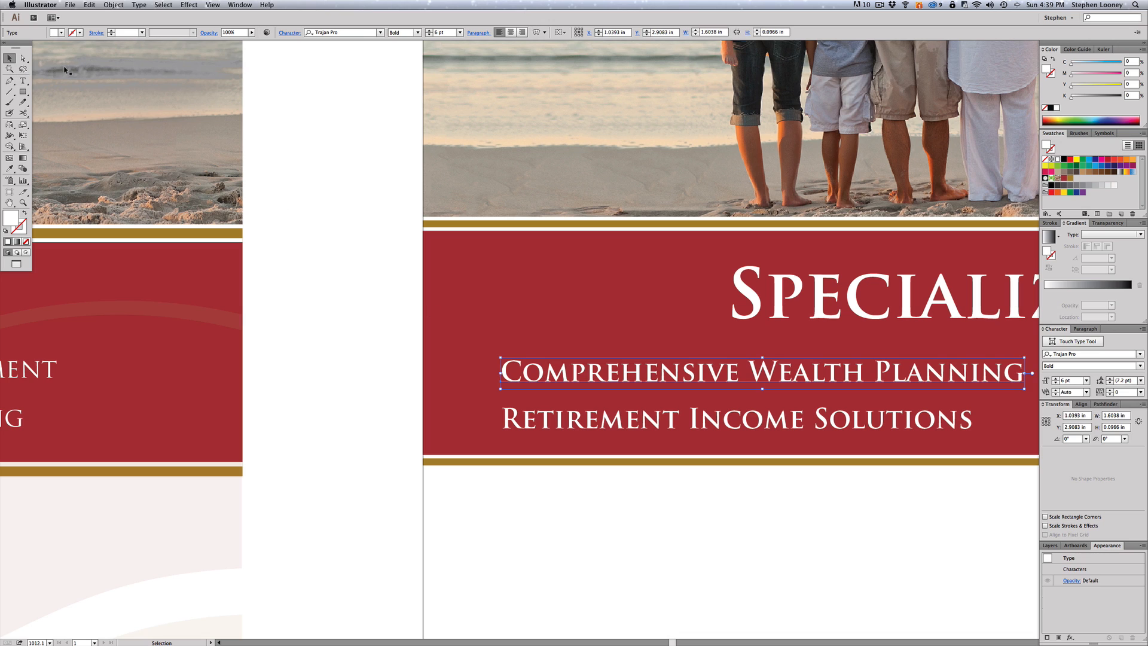
- Draw a tiny circle with the Ellipse tool just before the first service line
left_click(24, 92)
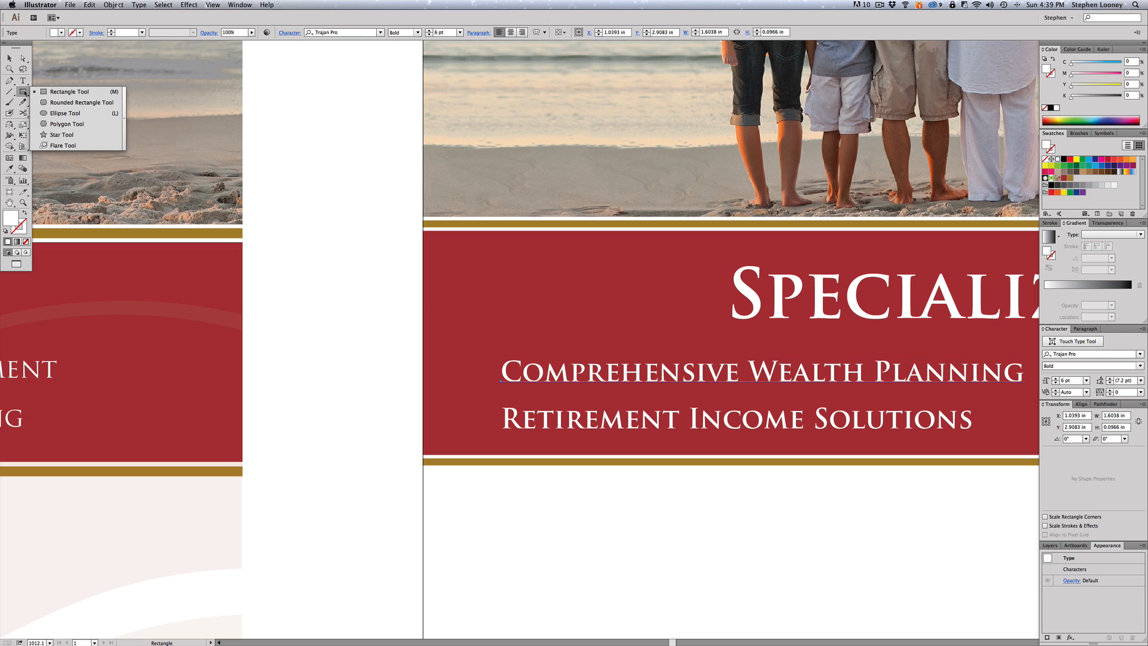
left_click(52, 114)
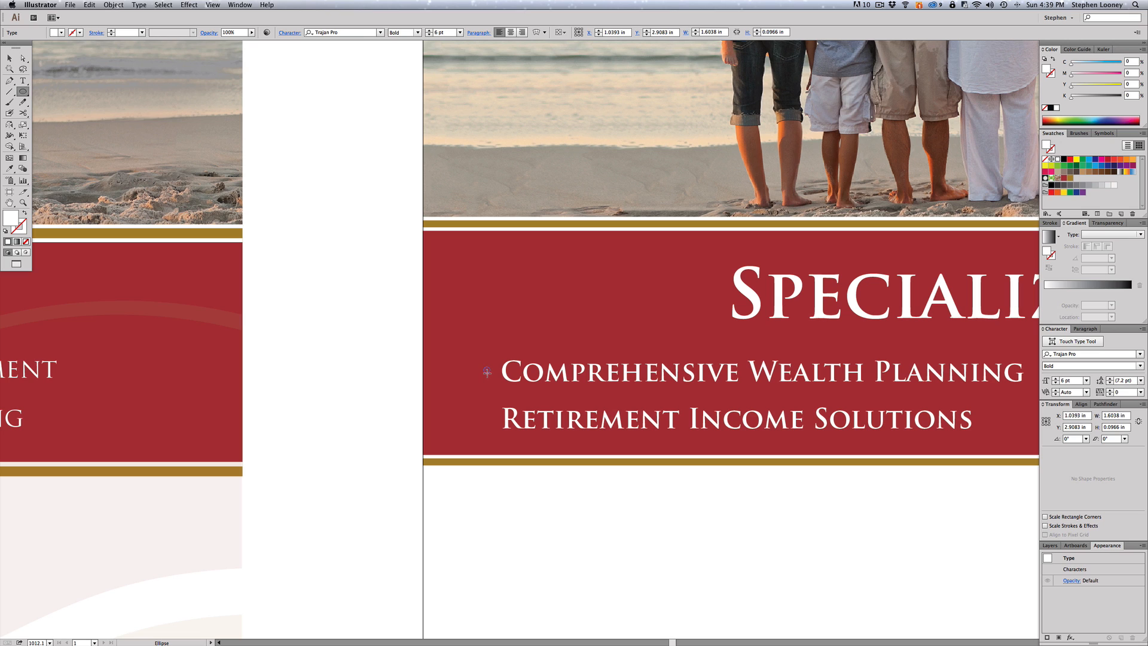
left_click_drag(489, 373, 484, 367)
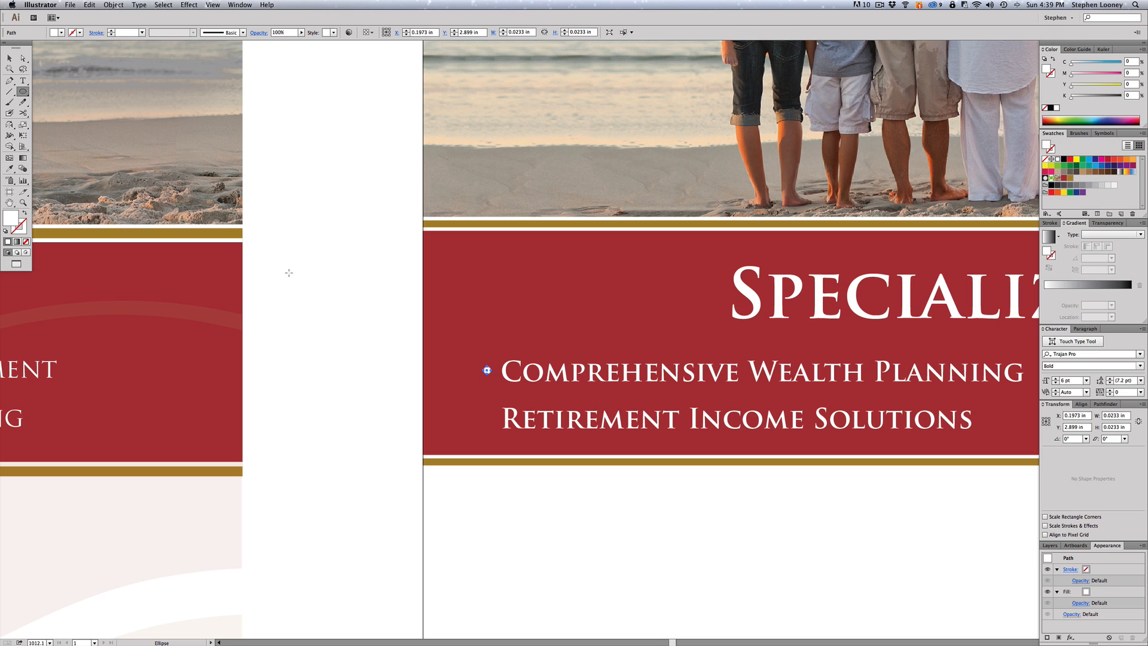
left_click(10, 58)
key("super+shift+a")
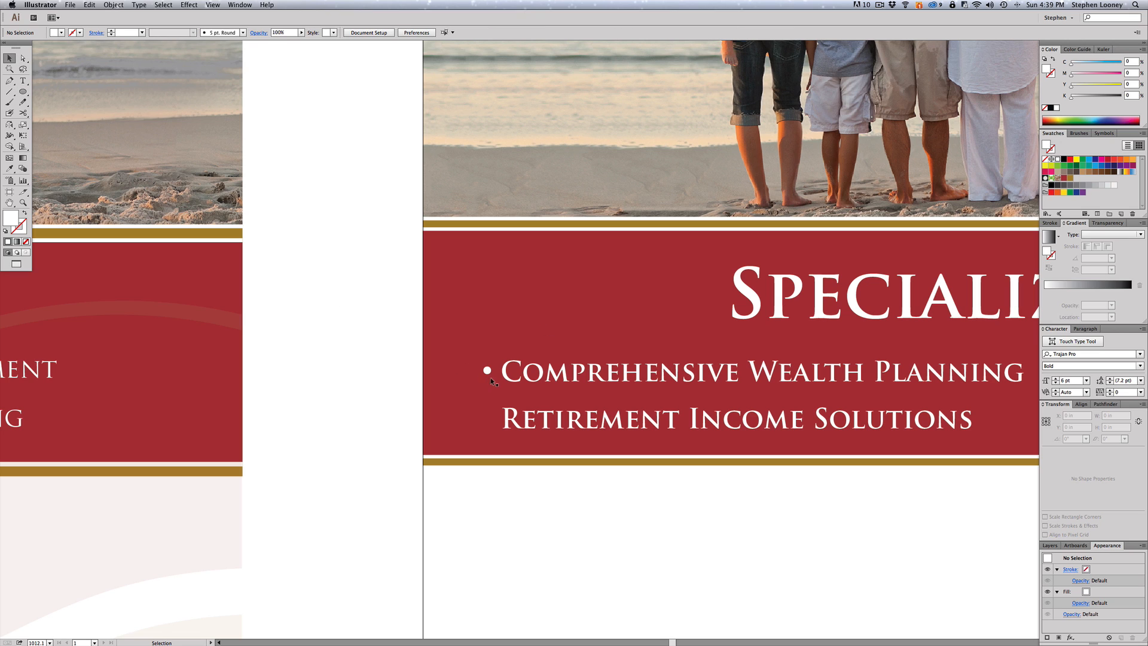
- Copy the circle bullet down to the second line, then select both bullets with the service lines
left_click_drag(488, 370, 489, 418)
left_click(720, 403, "alt+super")
left_click(720, 403, "alt+super")
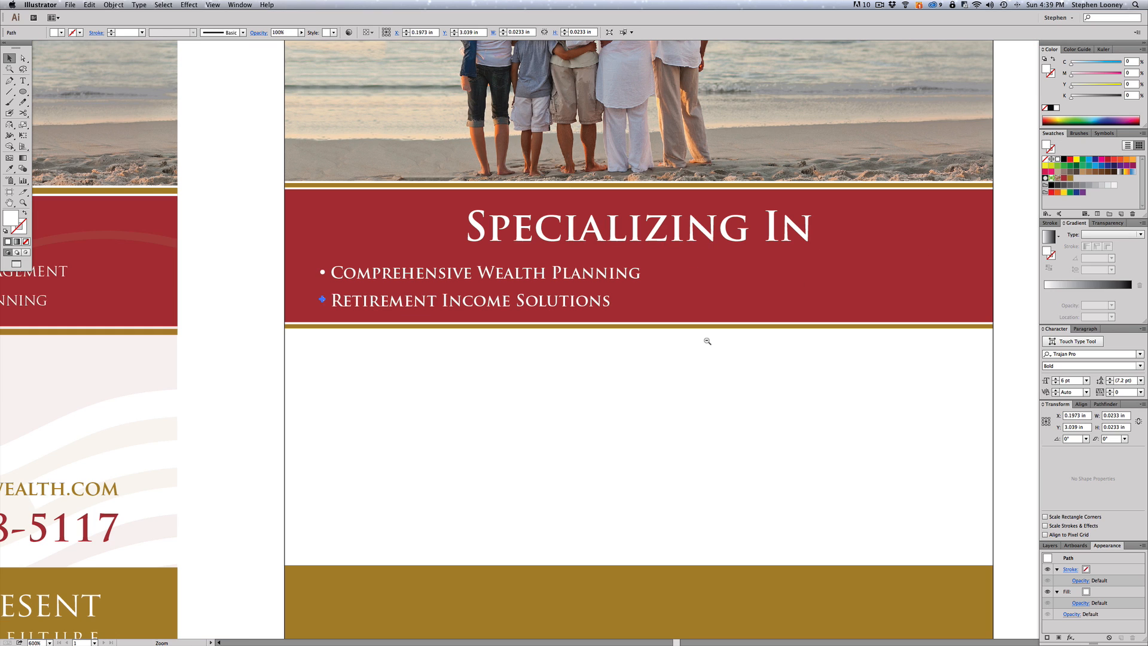
left_click_drag(576, 315, 553, 326)
left_click(299, 281, "shift")
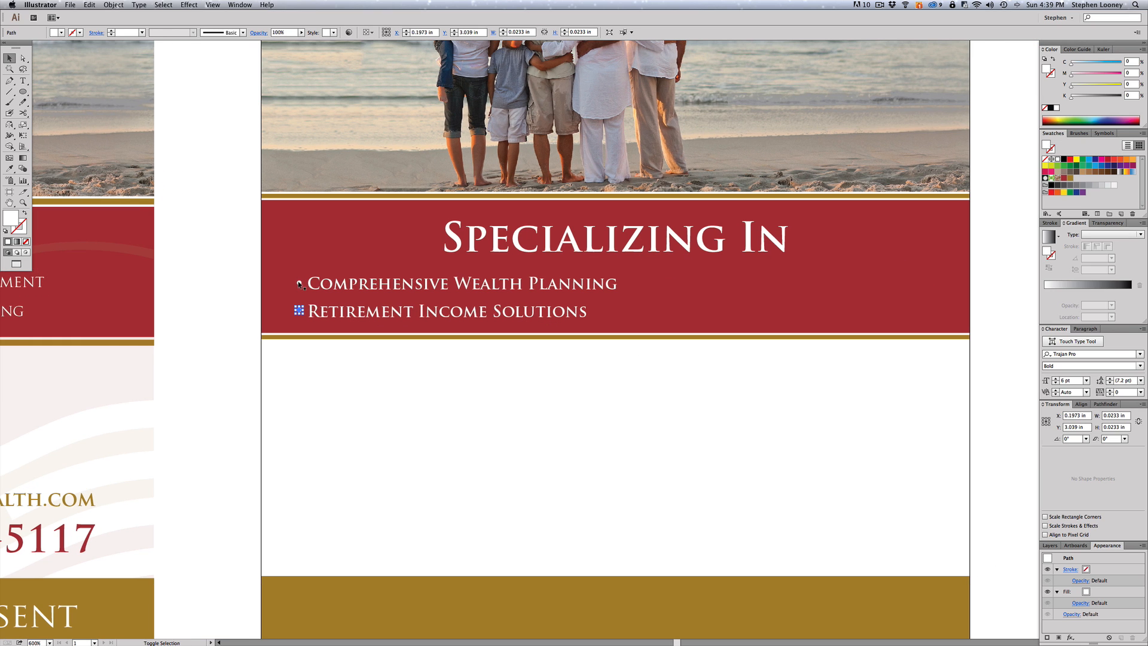
left_click(343, 291, "shift")
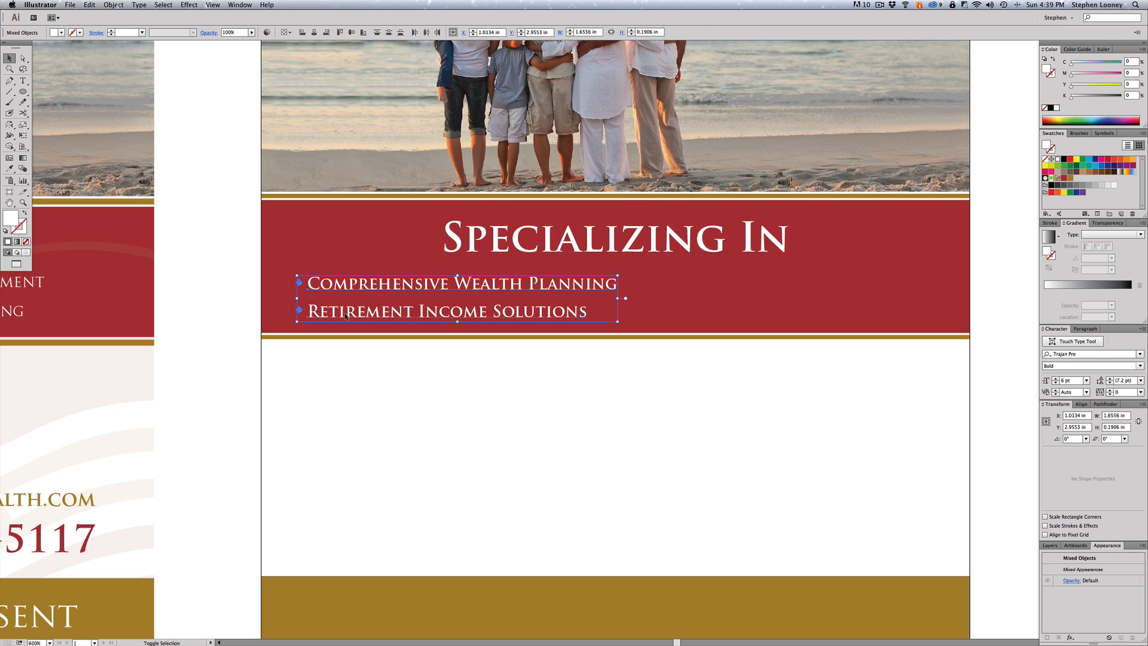
- Duplicate the bullets and service lines to the right as a second column
left_click_drag(339, 291, 669, 290)
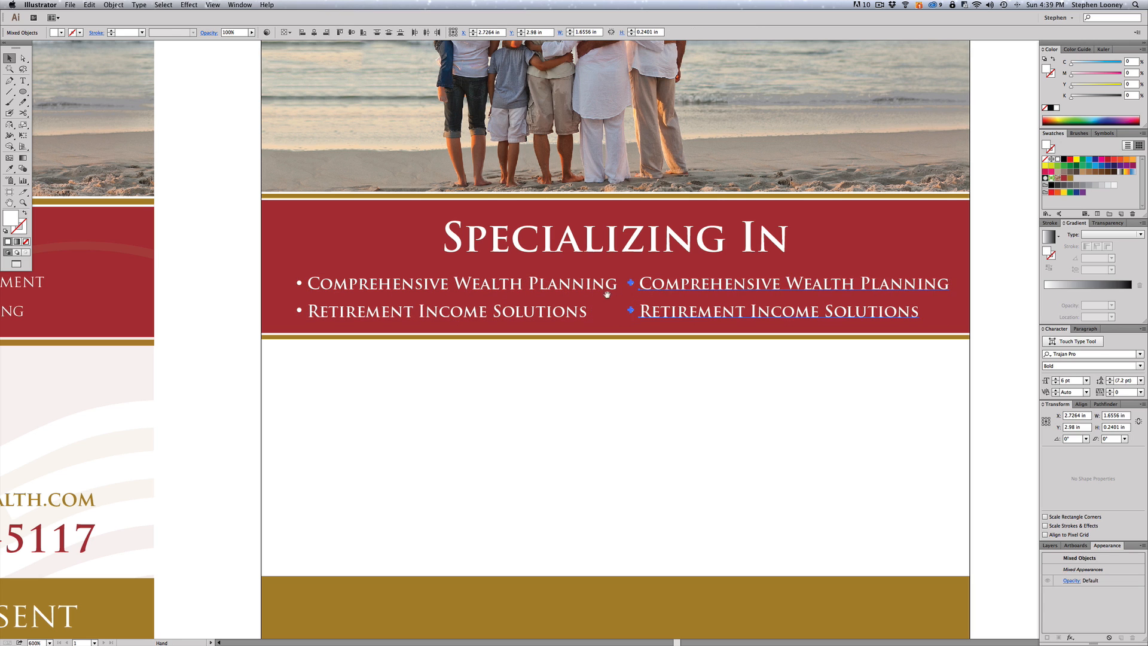
left_click(581, 311, "alt+super")
left_click(582, 311, "alt+super")
left_click_drag(591, 318, 645, 322)
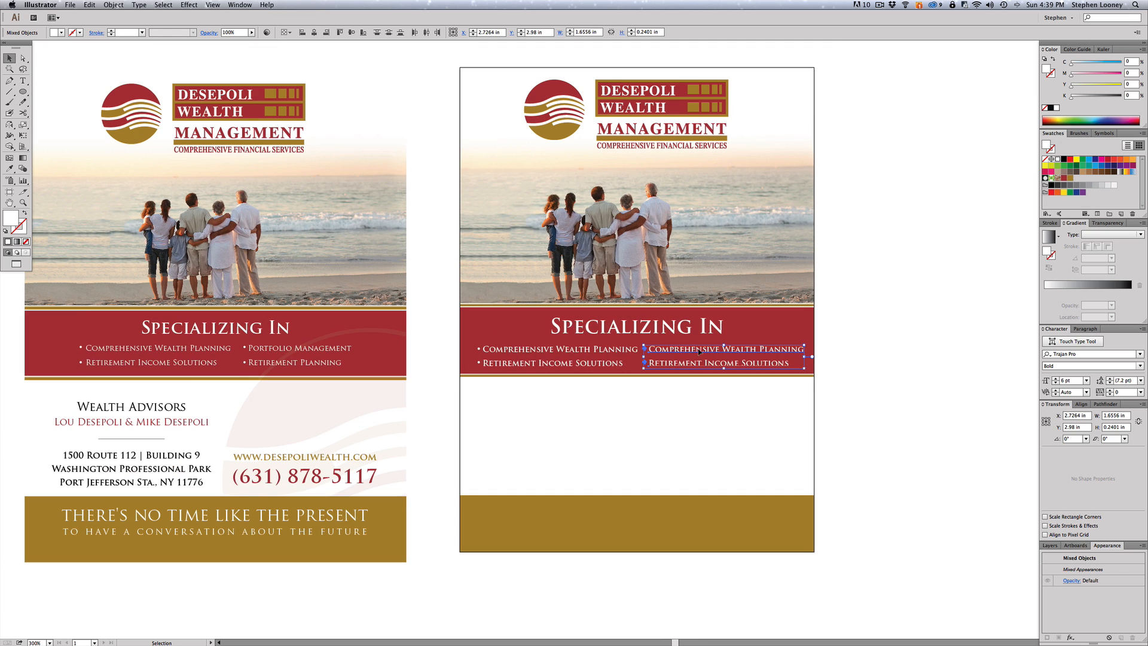
- Retype the copied lines as 'Portfolio Management' and 'Retirement Planning'
triple_click(686, 351)
type("Portfolio M")
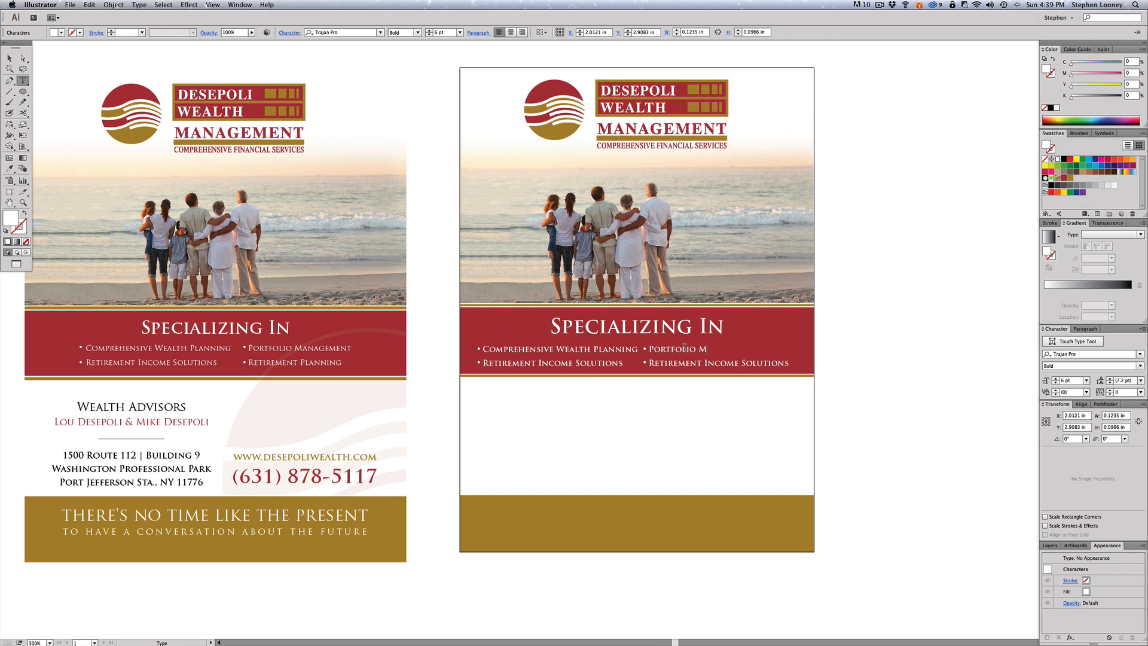
type("anagement")
left_click_drag(705, 361, 811, 361)
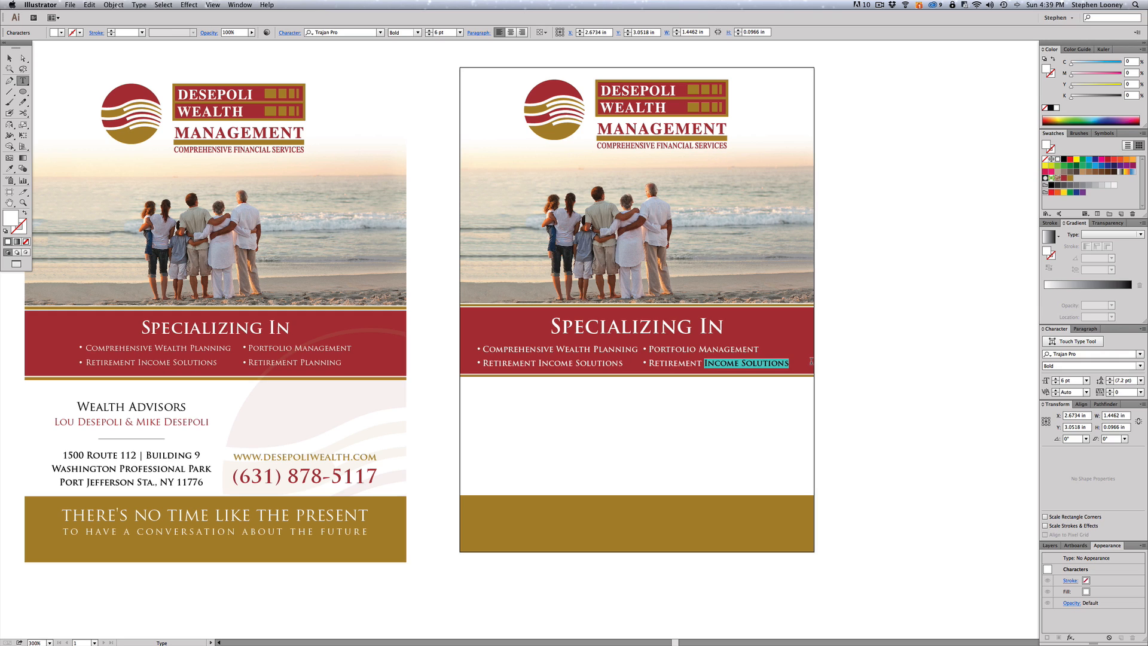
type("Planning")
key("Escape")
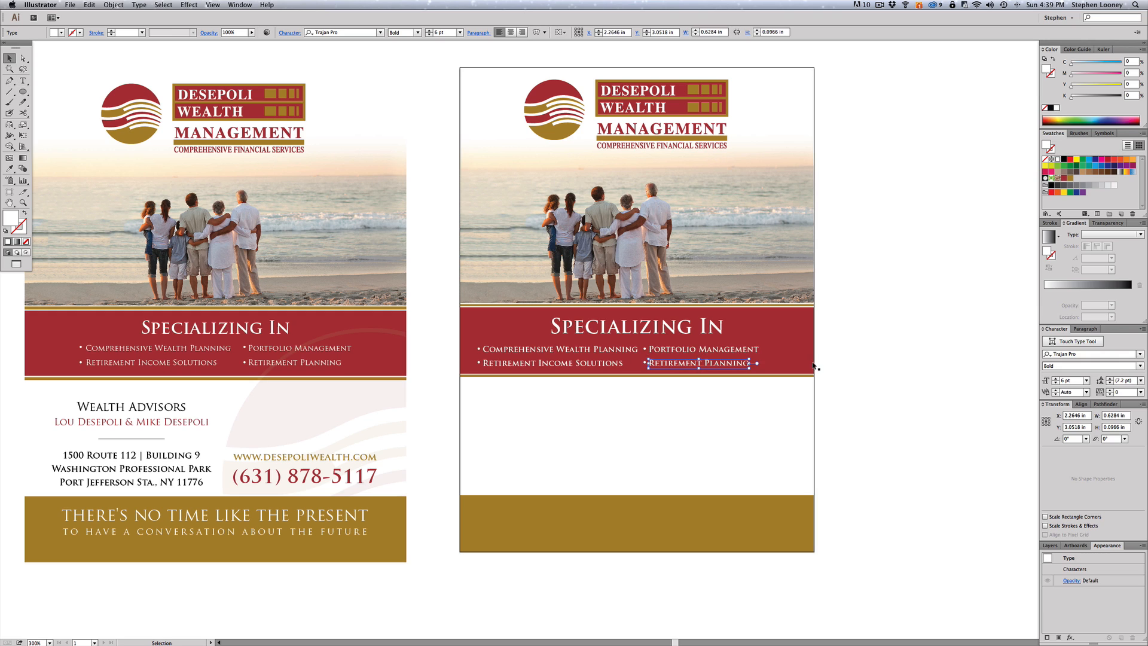
left_click(853, 351)
key("space")
left_click_drag(819, 346, 827, 346)
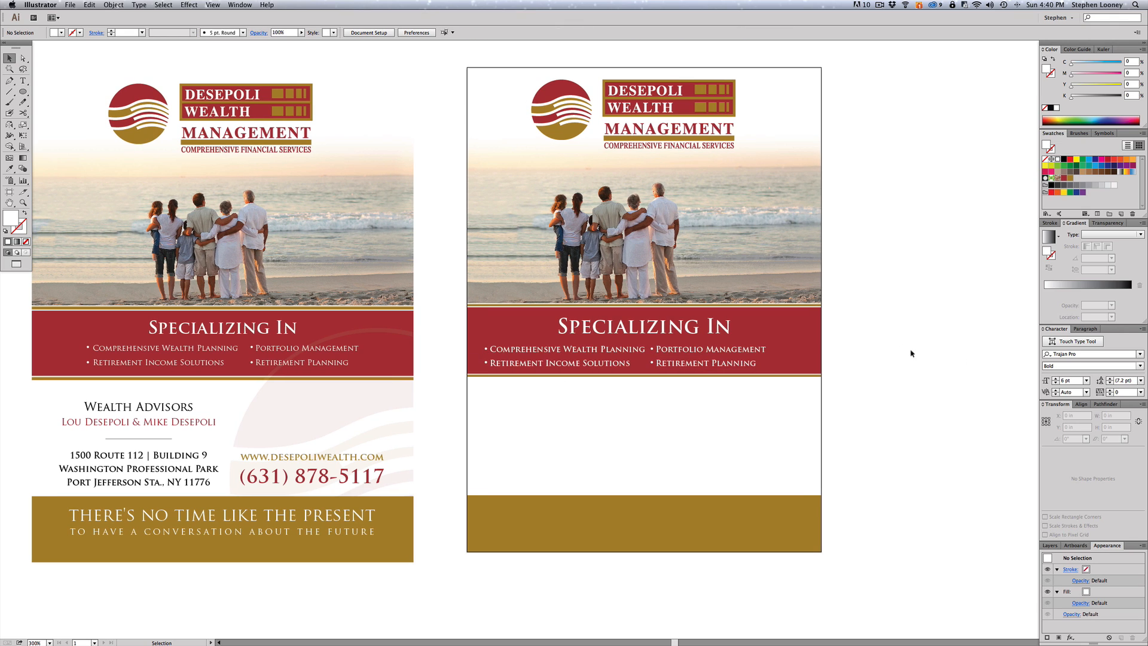
- Select the beach photo and red band and lock them with Object > Lock > Selection
left_click_drag(928, 471, 792, 238)
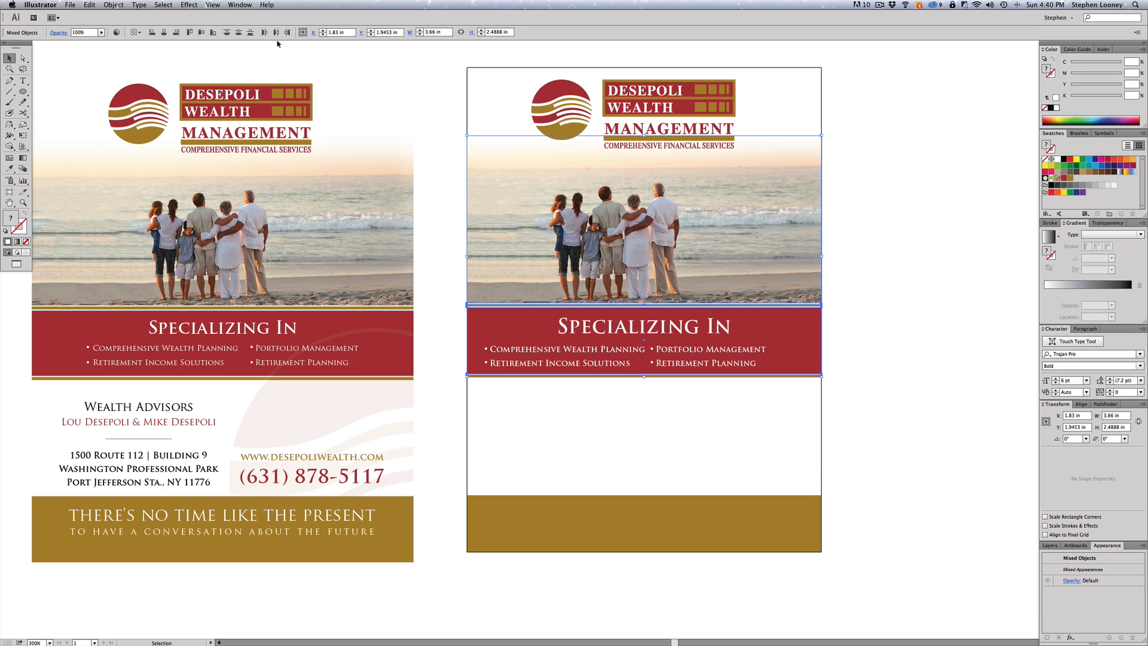
left_click(123, 4)
mouse_move(126, 55)
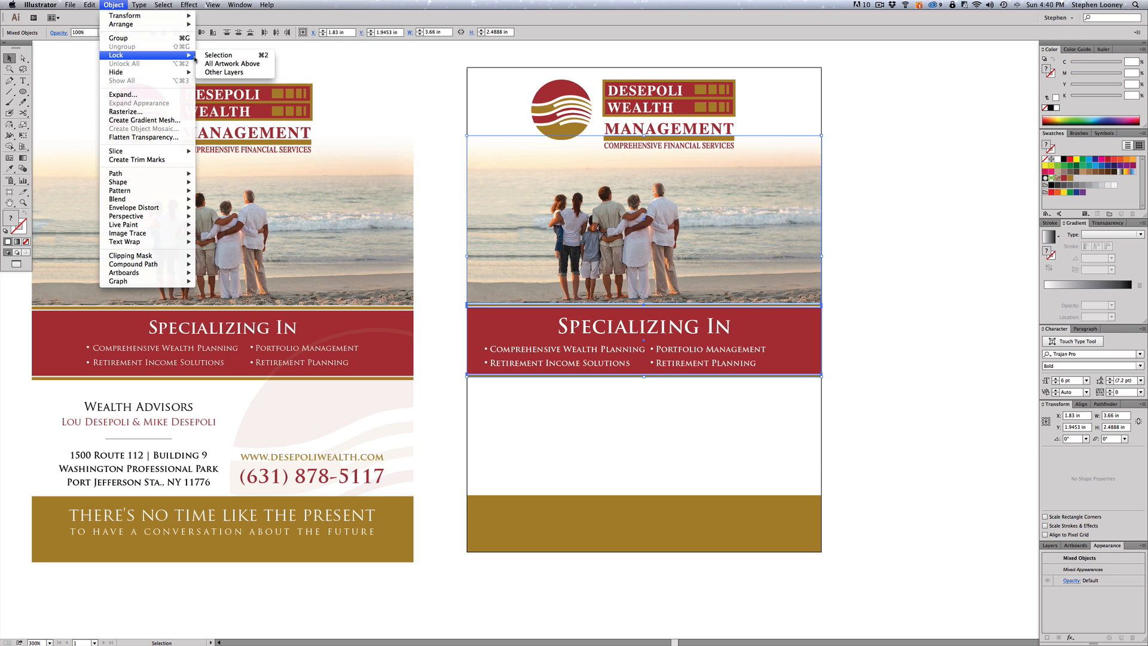
left_click(218, 56)
left_click_drag(848, 389, 449, 326)
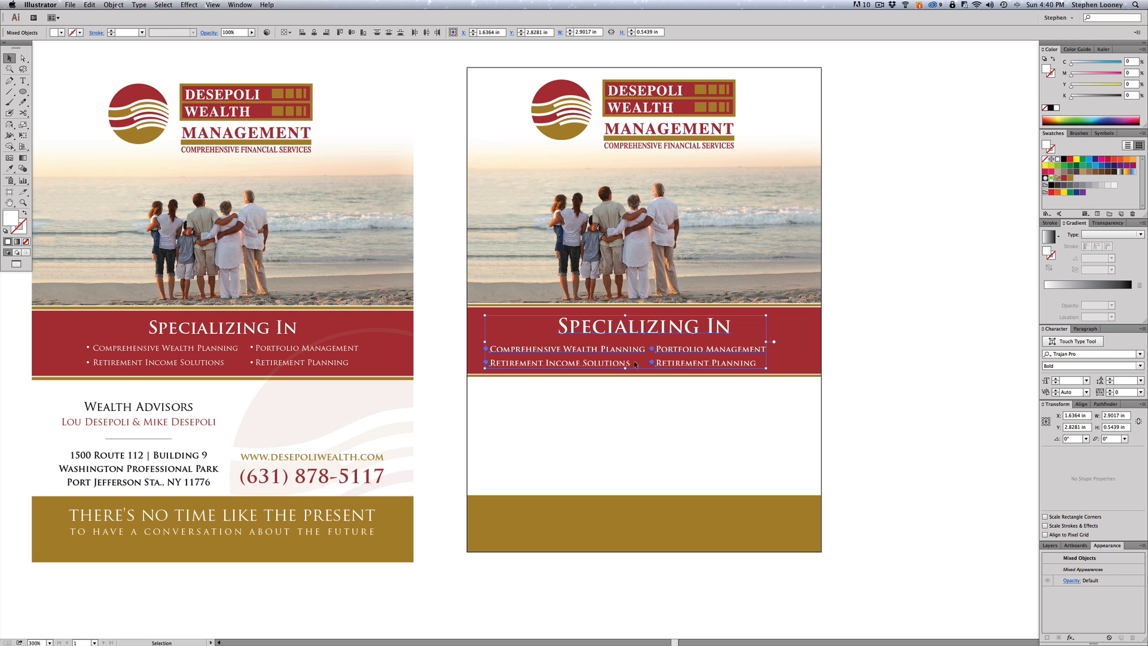
- Nudge the right bullet column further right to widen the gap between columns
left_click_drag(831, 397, 469, 341)
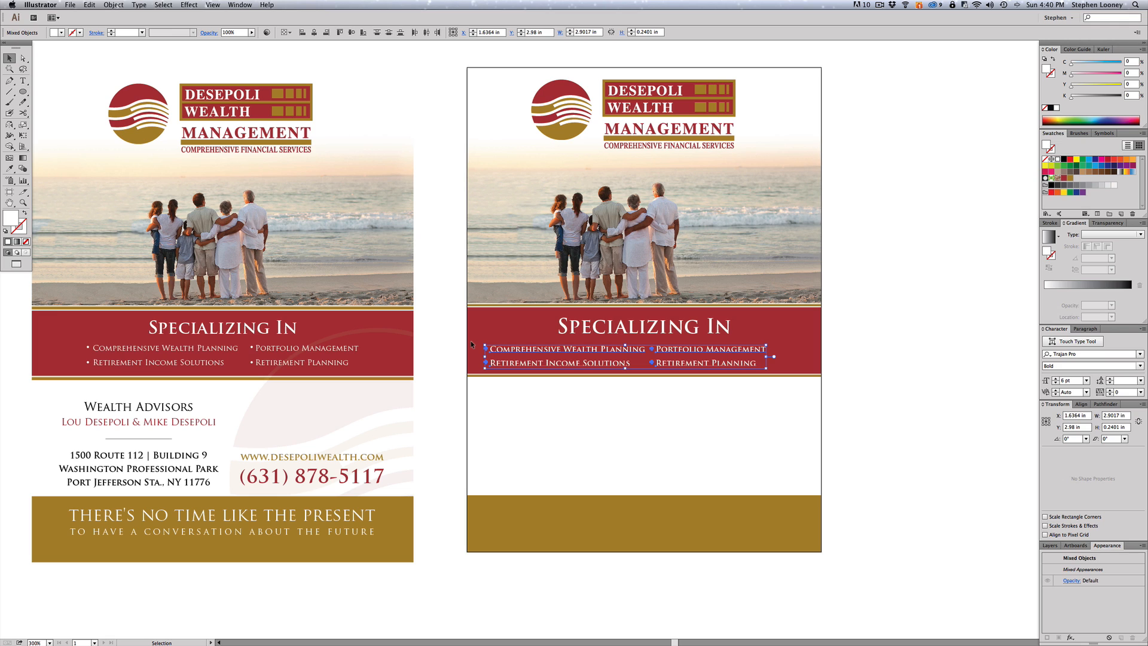
left_click(840, 411)
left_click_drag(811, 392, 648, 338)
key("Right")
key("Right")
key("Right")
key("Right")
- Select all four bullet lines and set their X position to 1.83 in
left_click_drag(865, 399, 465, 345)
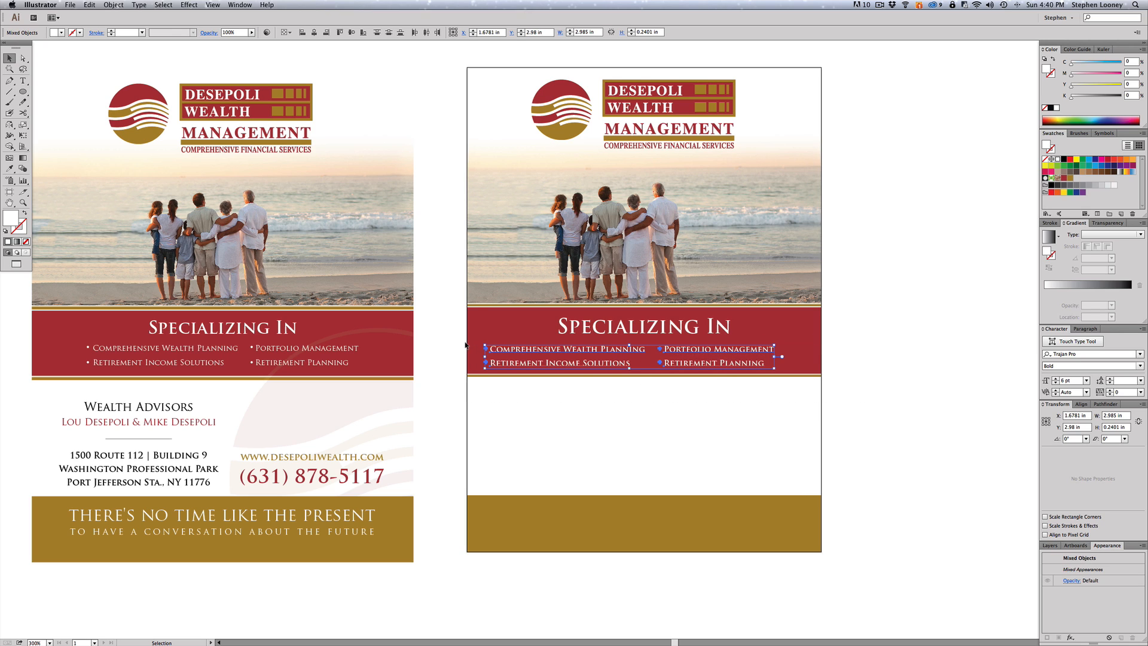
key("Right")
key("Right")
key("Right")
key("Right")
key("Right")
key("Right")
key("Right")
key("Right")
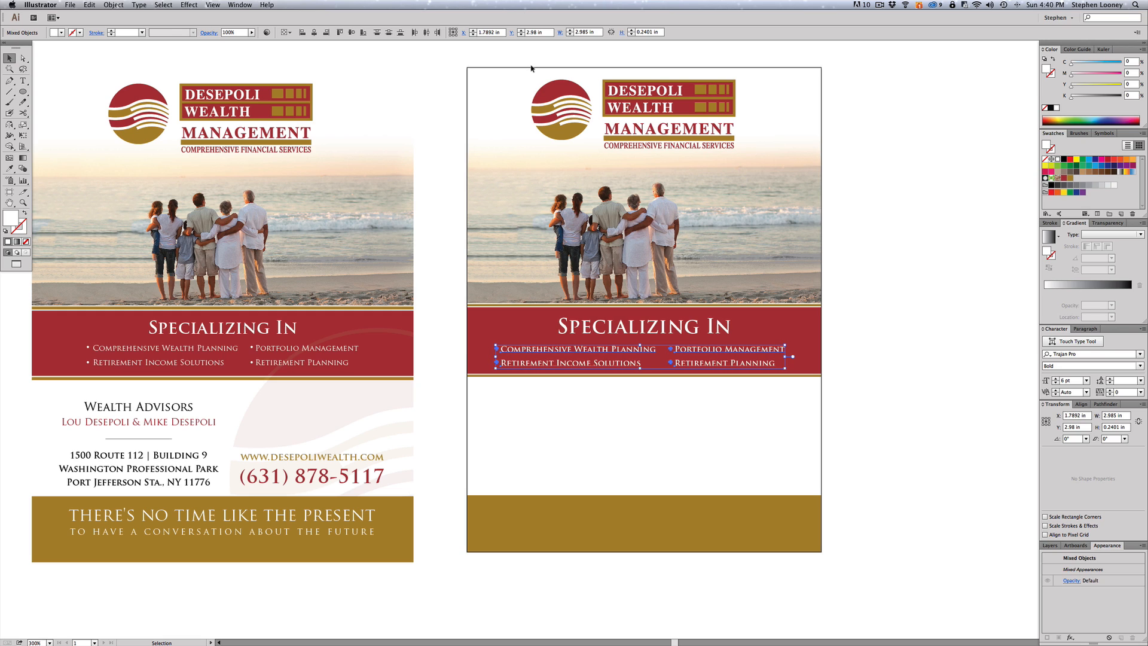
left_click(497, 32)
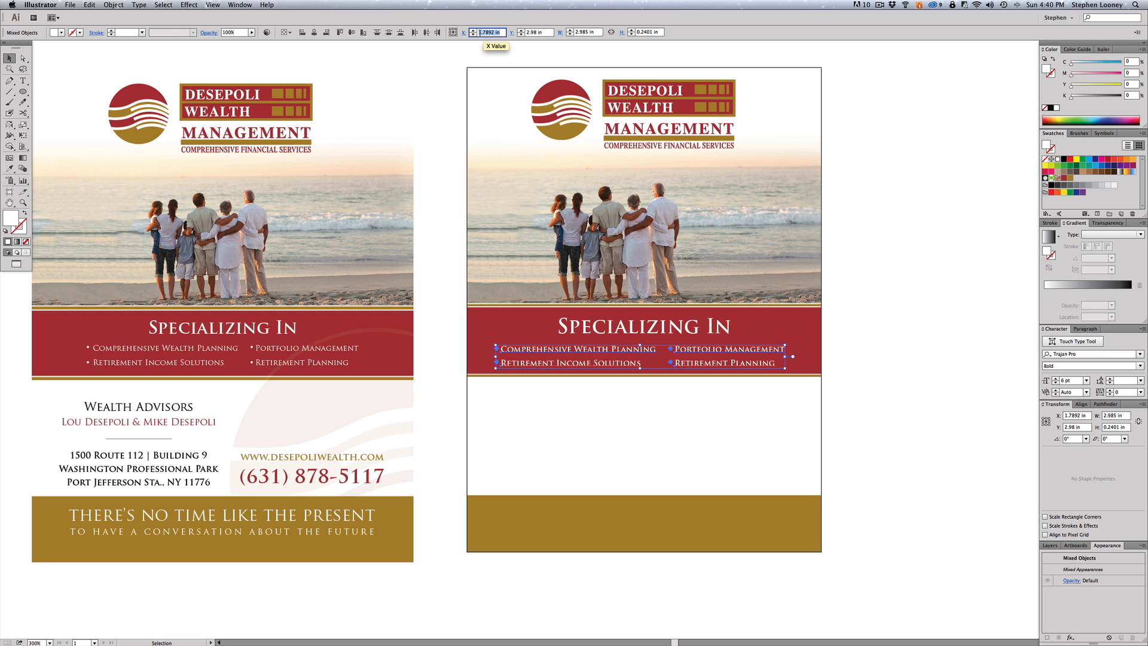
type("1.83")
key("Tab")
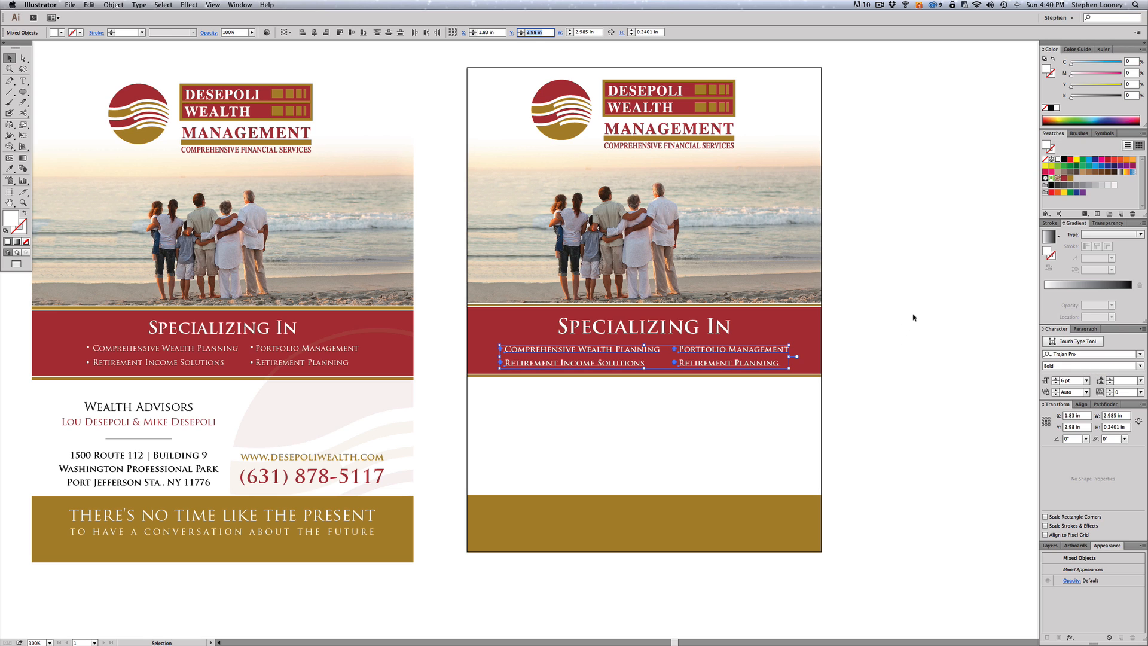
left_click(914, 318)
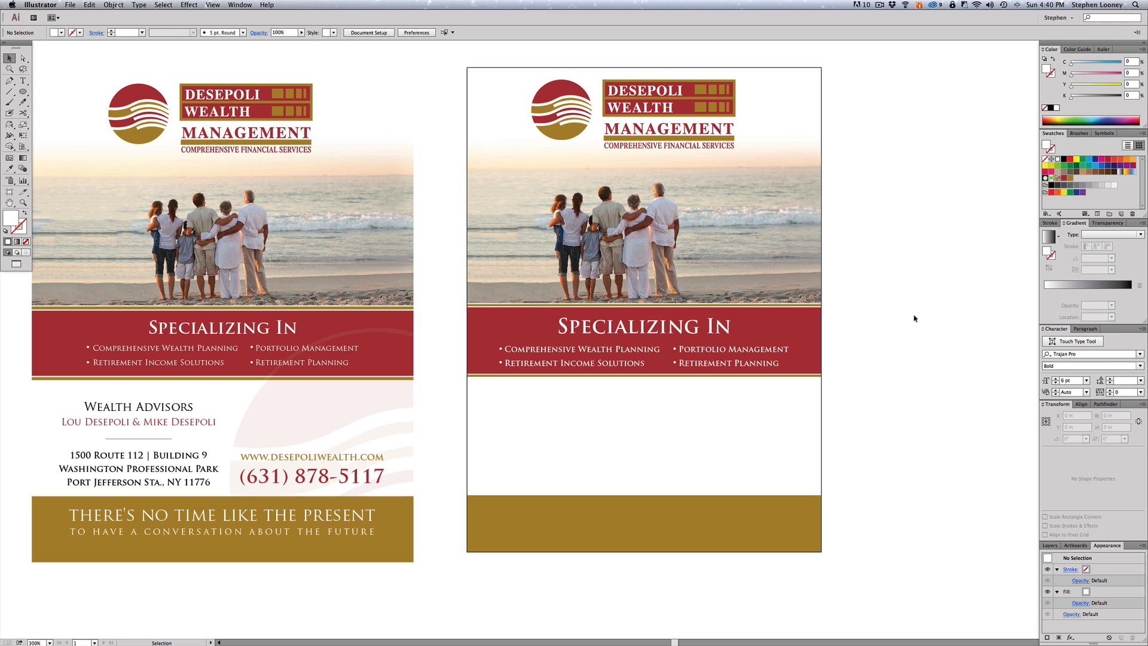
- Copy the logo beside the artboard and delete its text and banners, keeping the round emblem
scroll(915, 341, "left", 1)
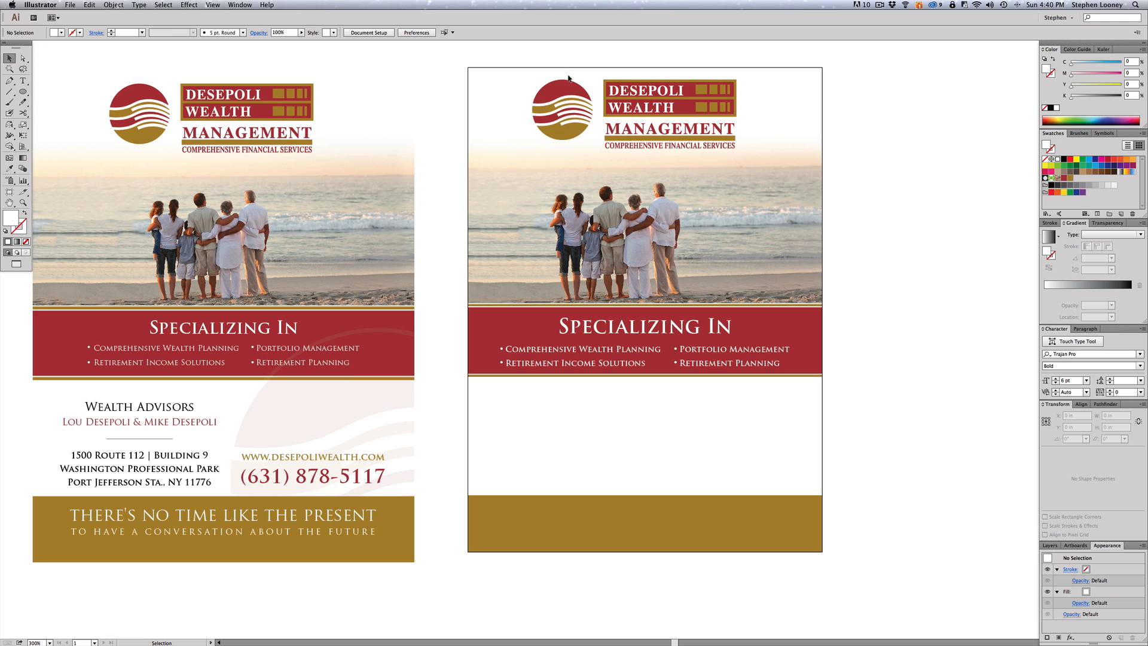
left_click(541, 90)
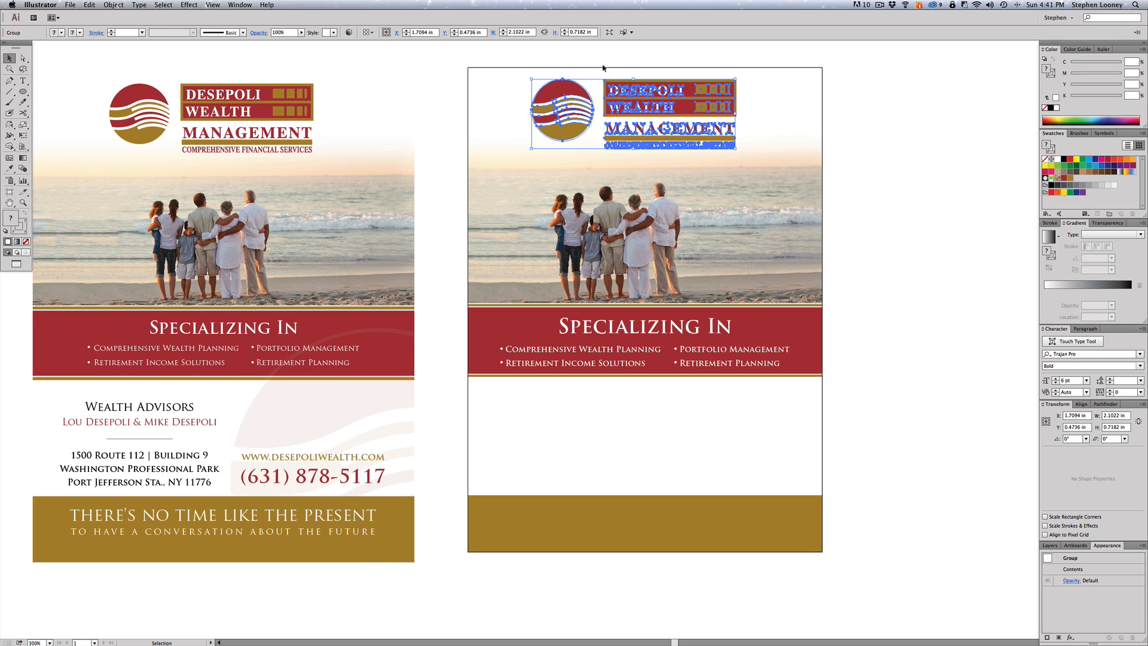
left_click_drag(558, 81, 903, 238)
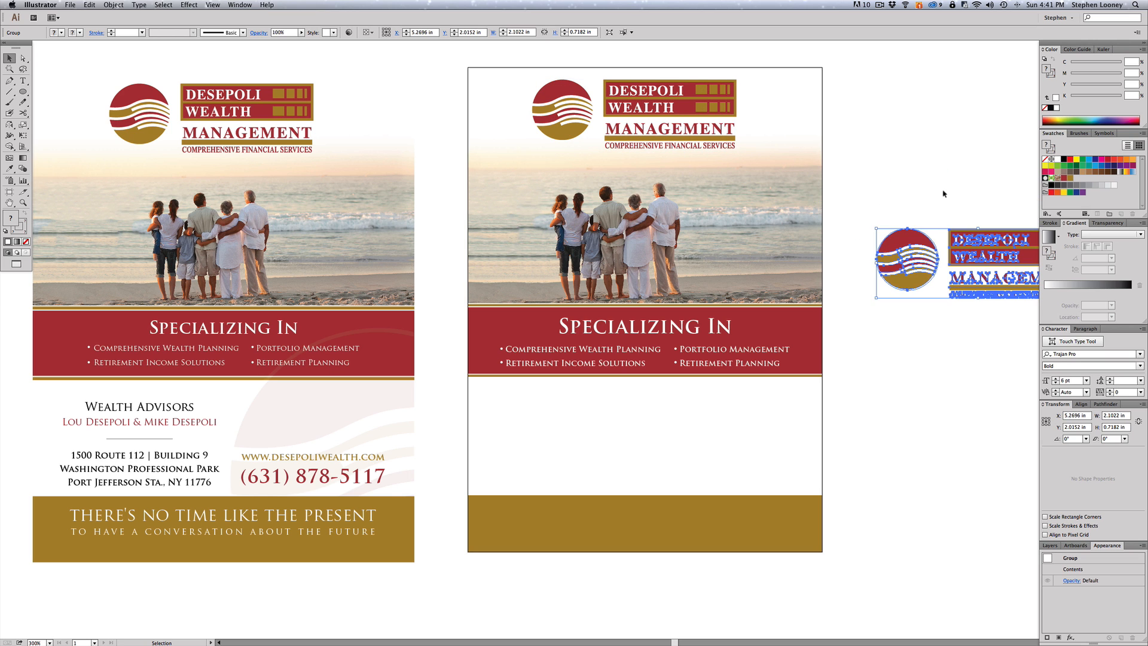
scroll(827, 192, "right", 5)
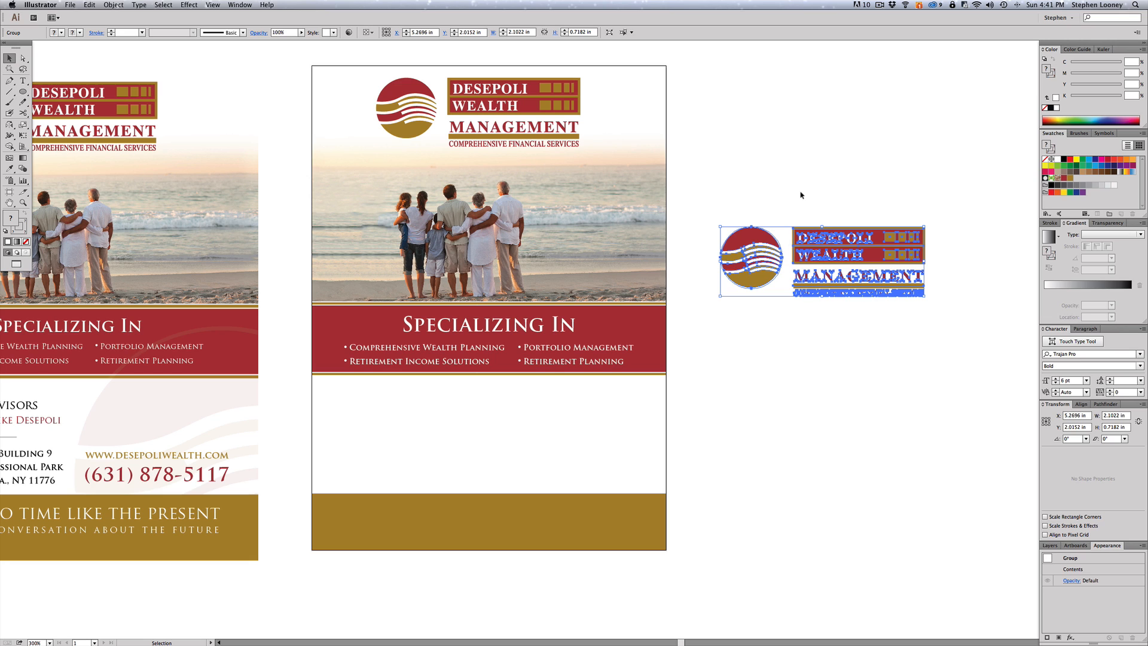
left_click(811, 209)
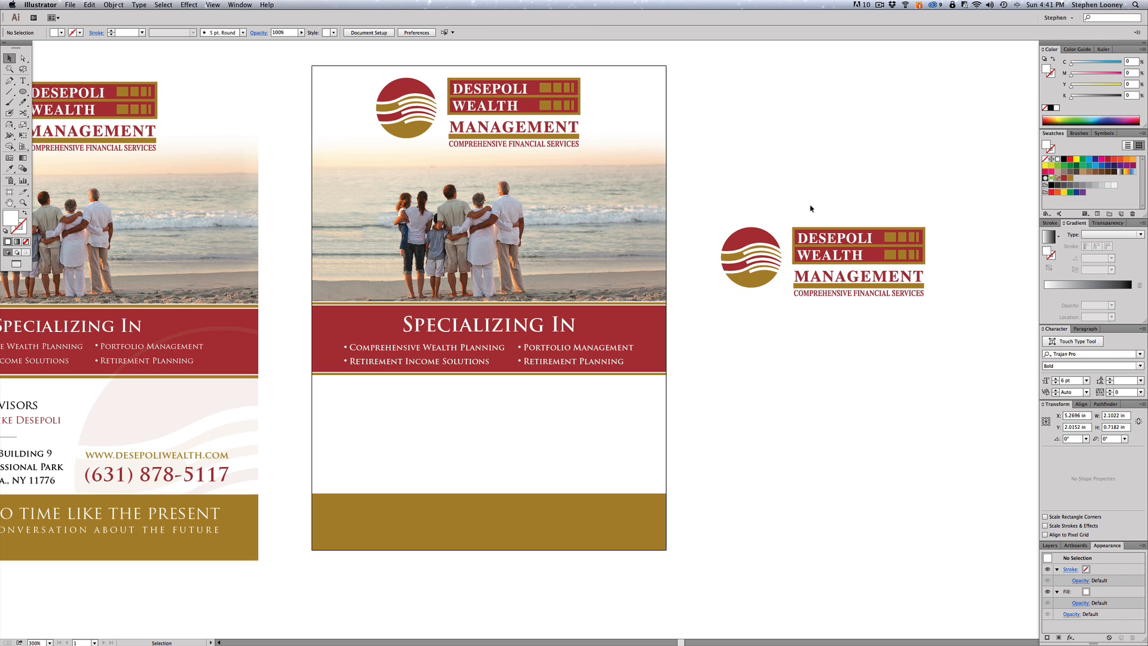
key("a")
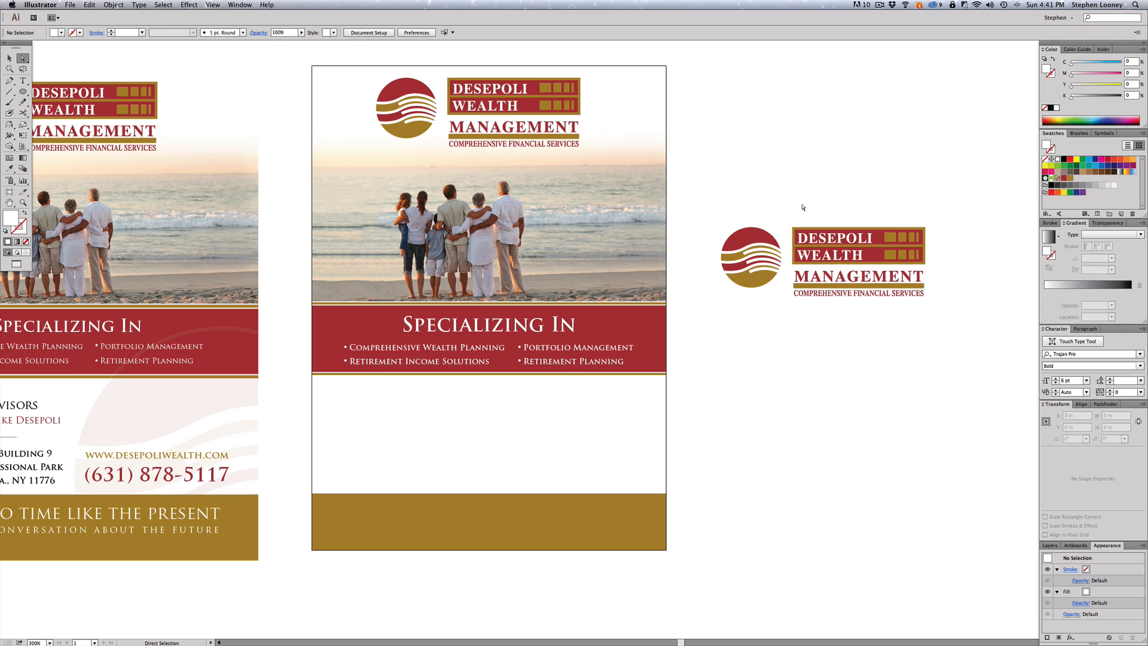
left_click_drag(792, 207, 944, 327)
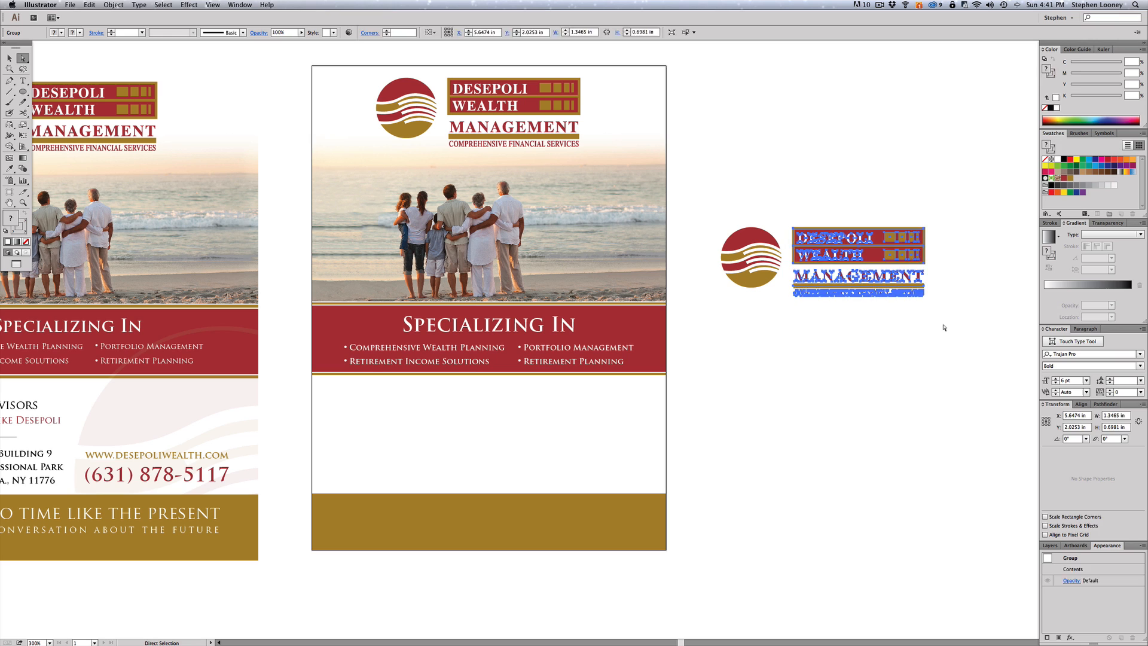
key("Delete")
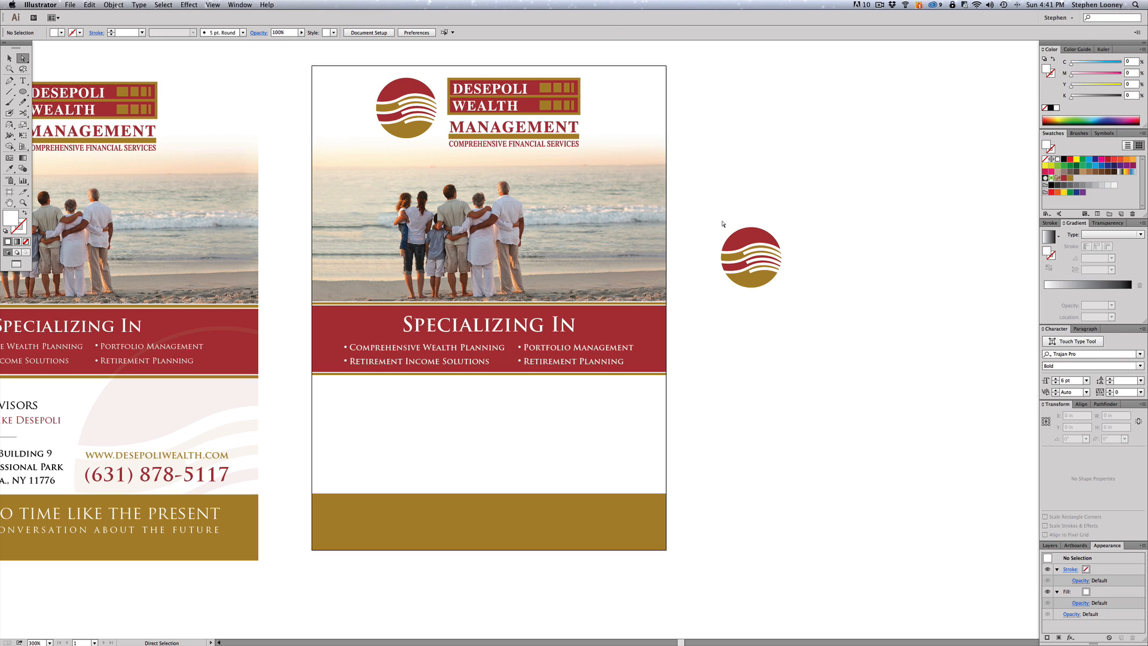
- Inspect the reference flyer's faint swoosh watermark, its transparency and clipping mask, without changing it
key("v")
scroll(724, 286, "left", 2)
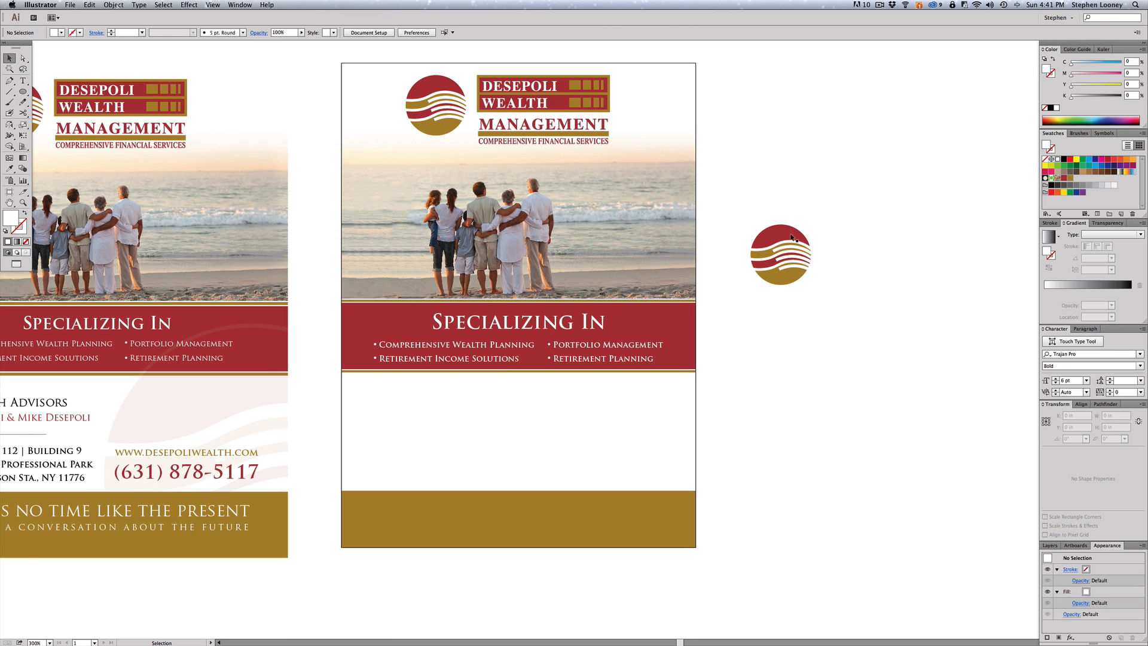
left_click(163, 414)
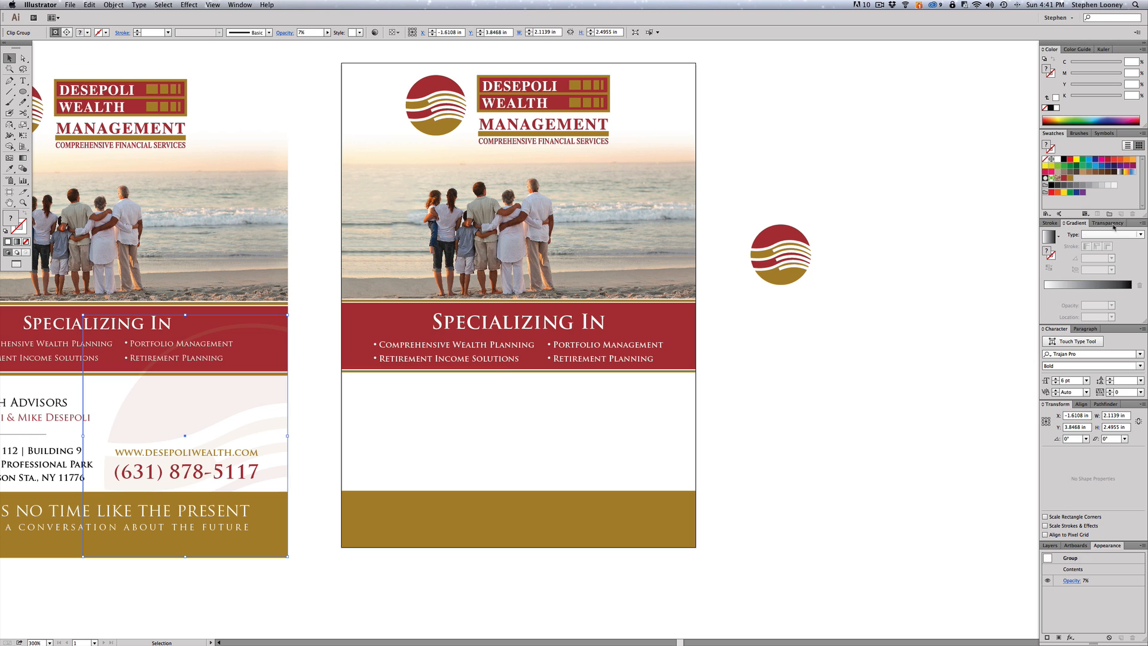
left_click(1108, 223)
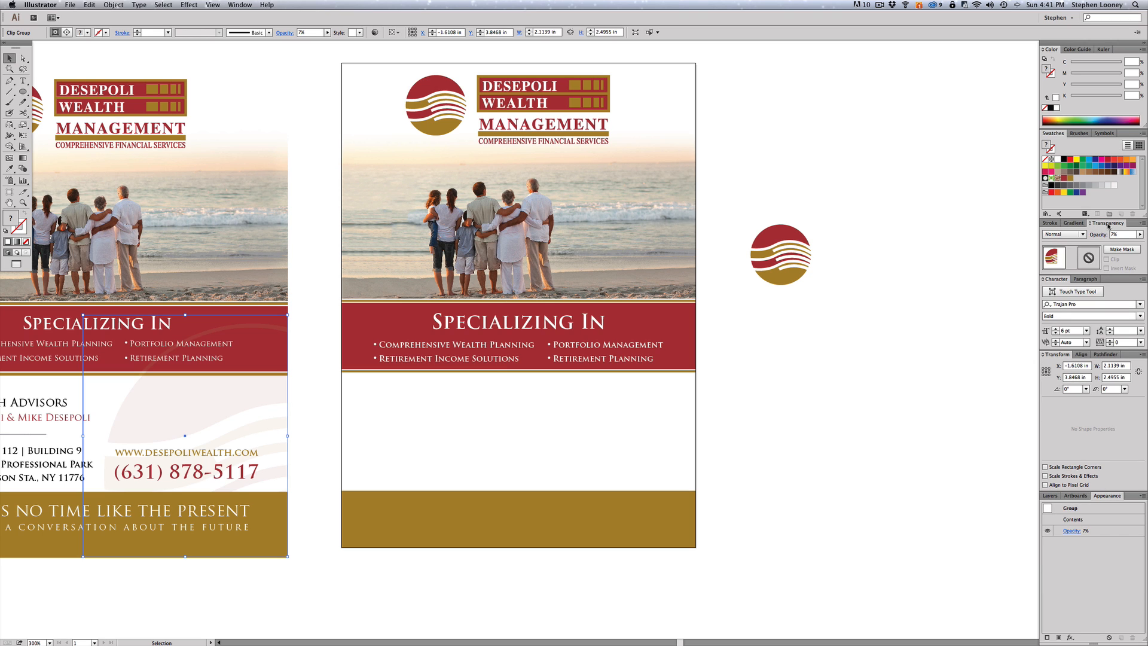
right_click(210, 394)
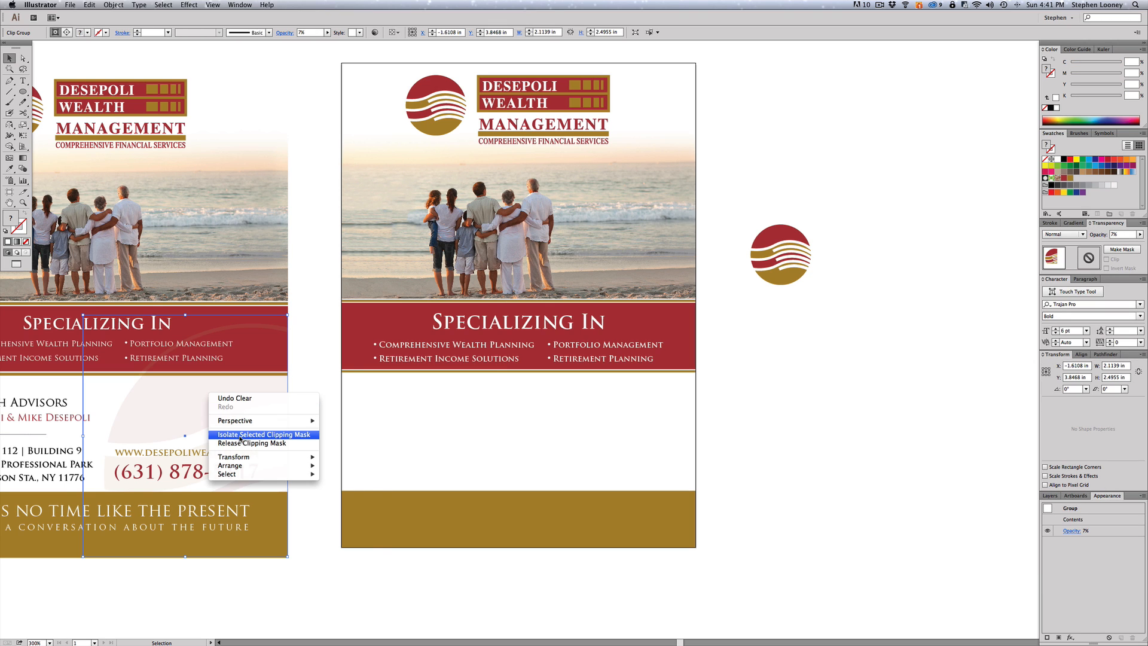
left_click(247, 443)
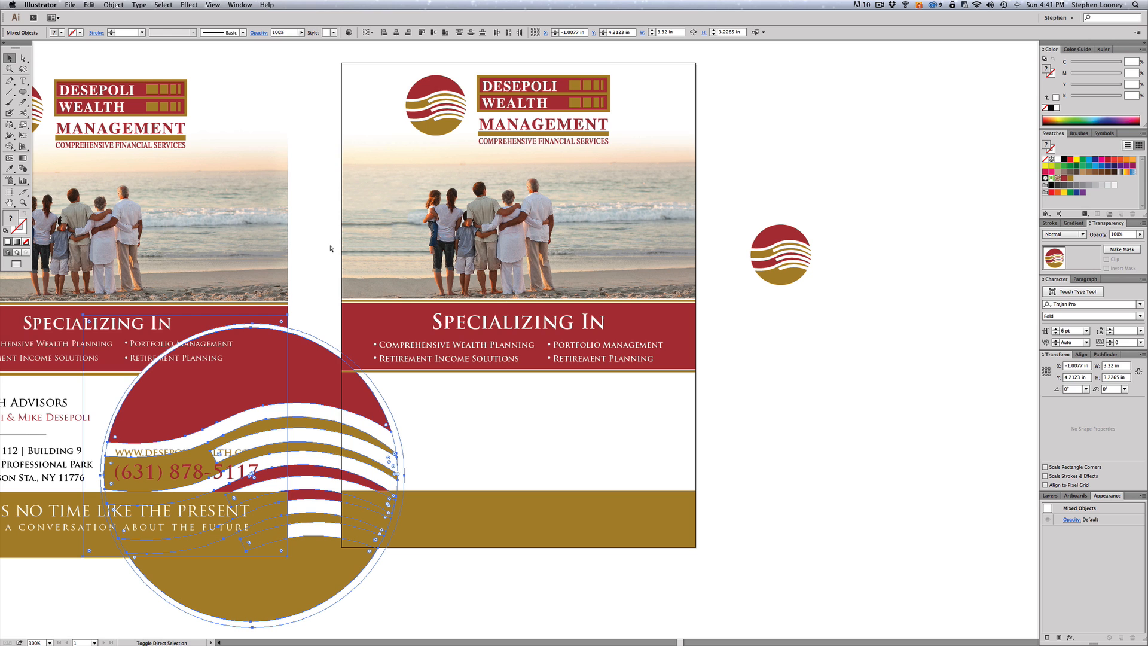
key("super+z")
- Enlarge the emblem copy several times over and move it onto the second flyer's lower-right
left_click(739, 163)
left_click(786, 235)
left_click_drag(813, 224, 881, 155)
left_click_drag(807, 182, 662, 375)
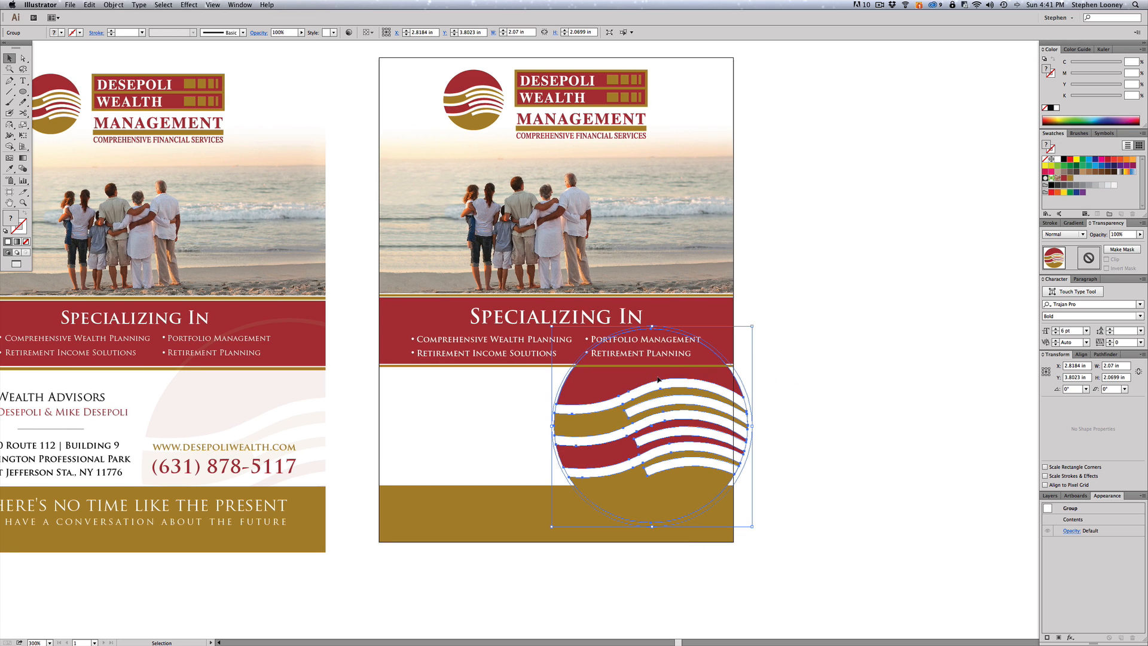
left_click_drag(762, 320, 791, 299)
left_click_drag(711, 393, 739, 401)
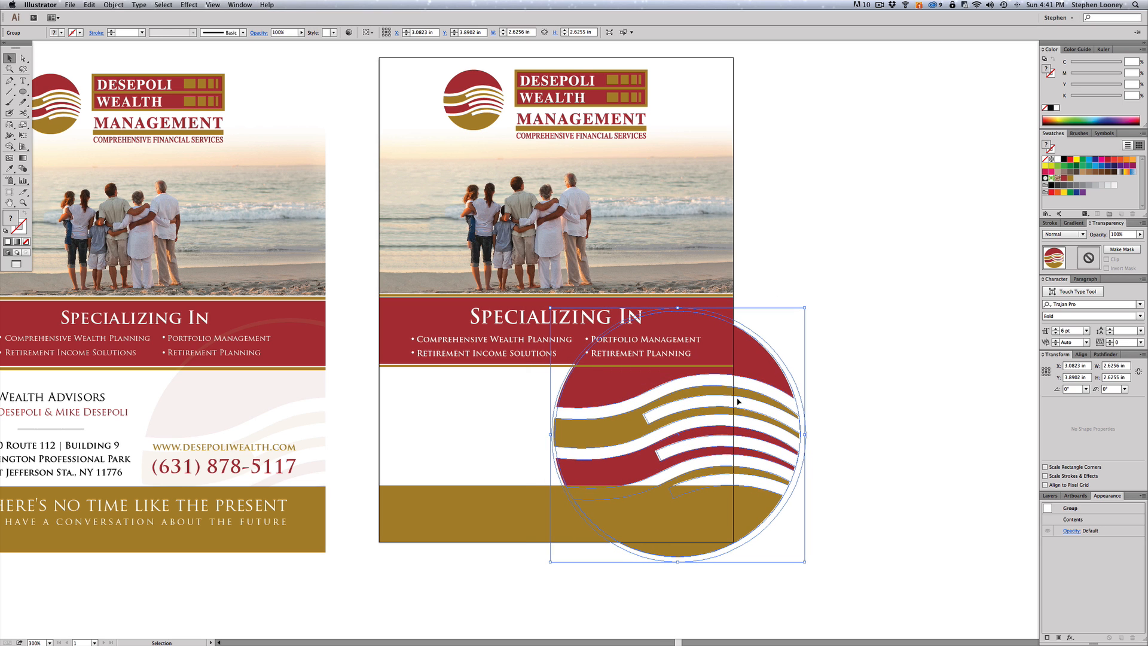
scroll(345, 402, "left", 5)
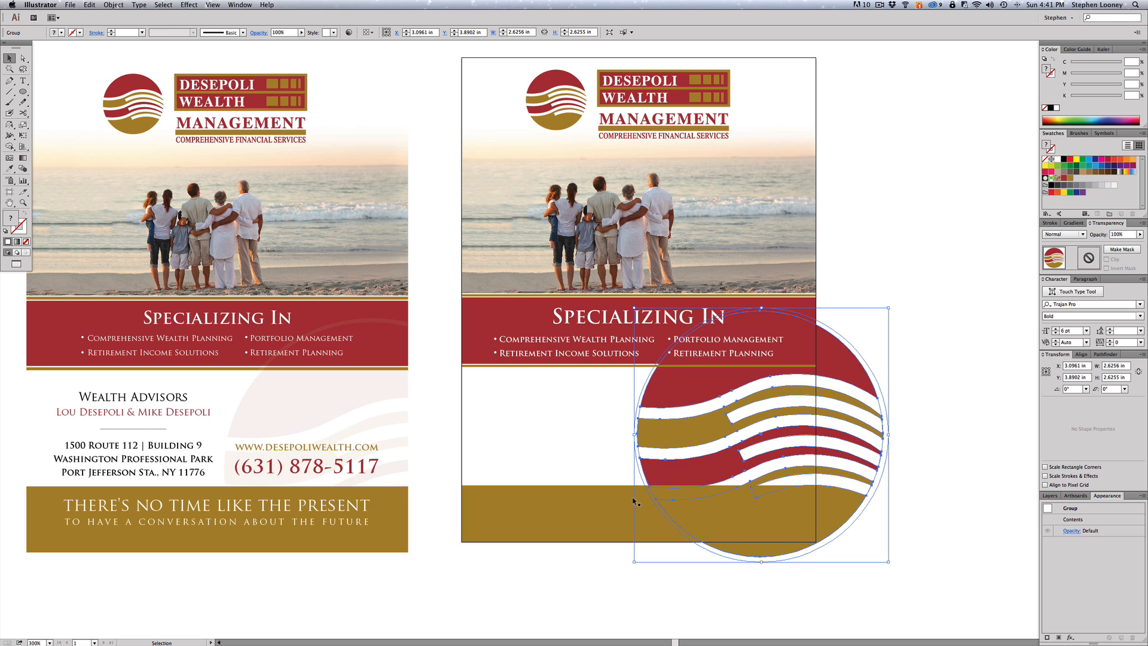
- Fine-tune the emblem's position and enlarge it slightly so it extends past the flyer's edge
left_click_drag(644, 475, 655, 410)
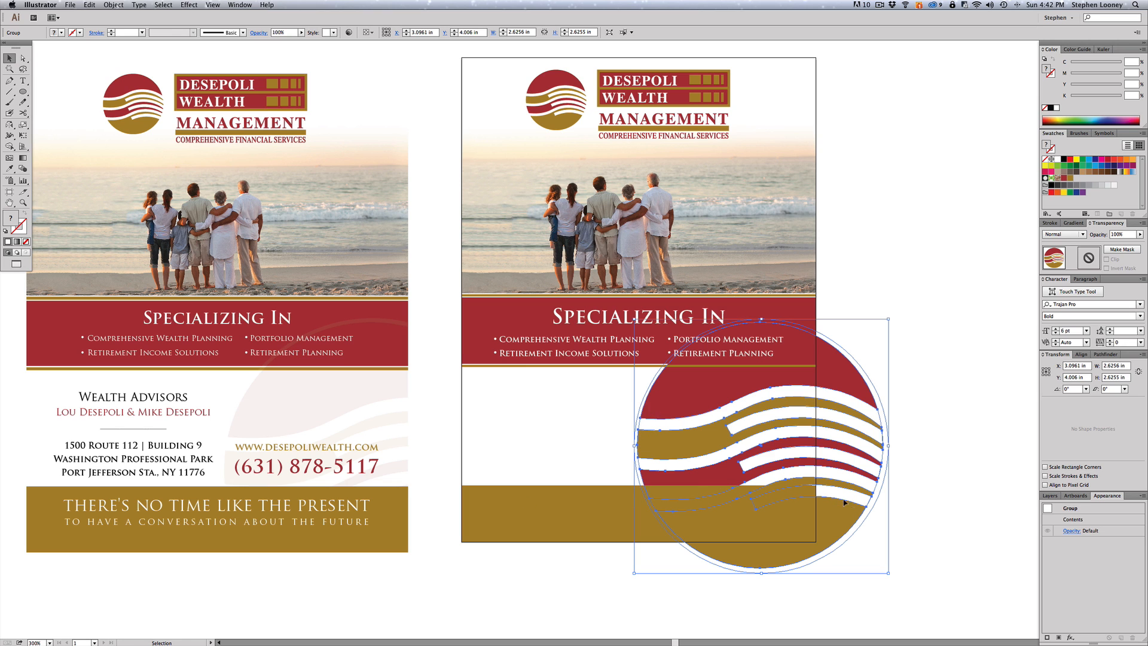
left_click_drag(690, 406, 586, 424)
key("super+z")
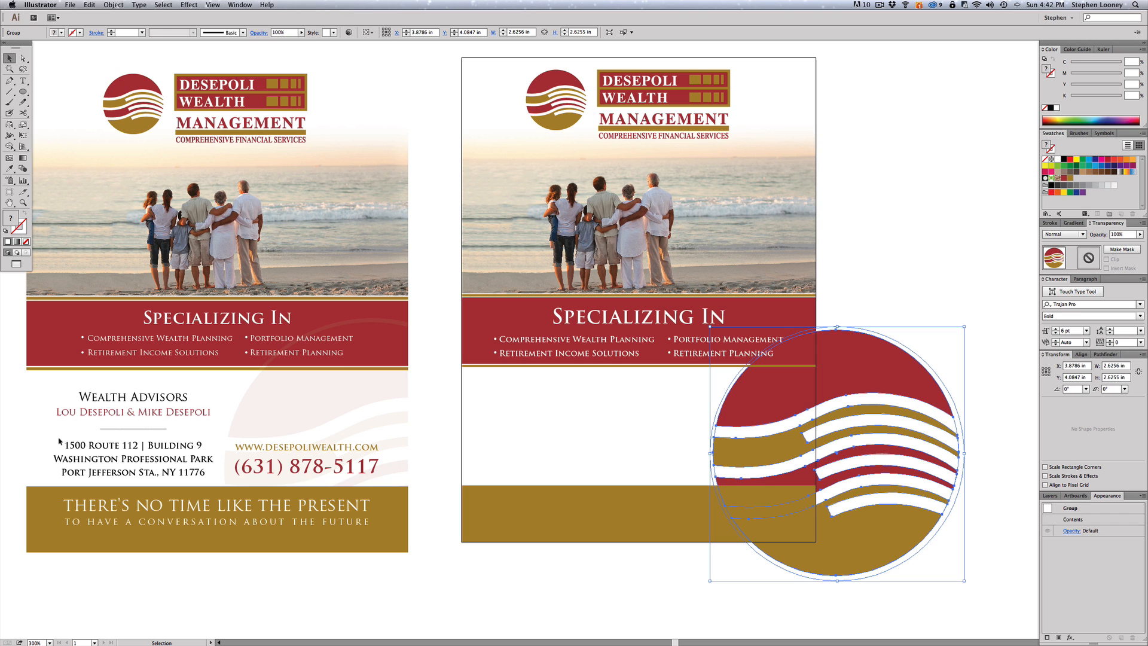
left_click_drag(762, 400, 690, 405)
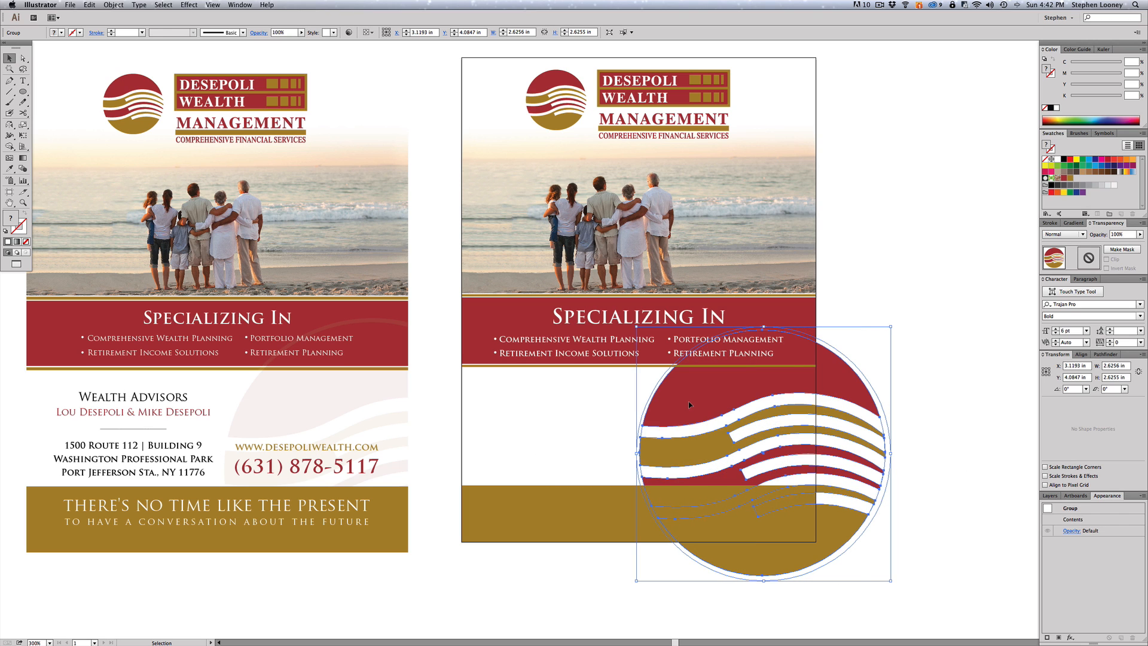
left_click_drag(891, 327, 905, 313)
left_click_drag(736, 378, 731, 382)
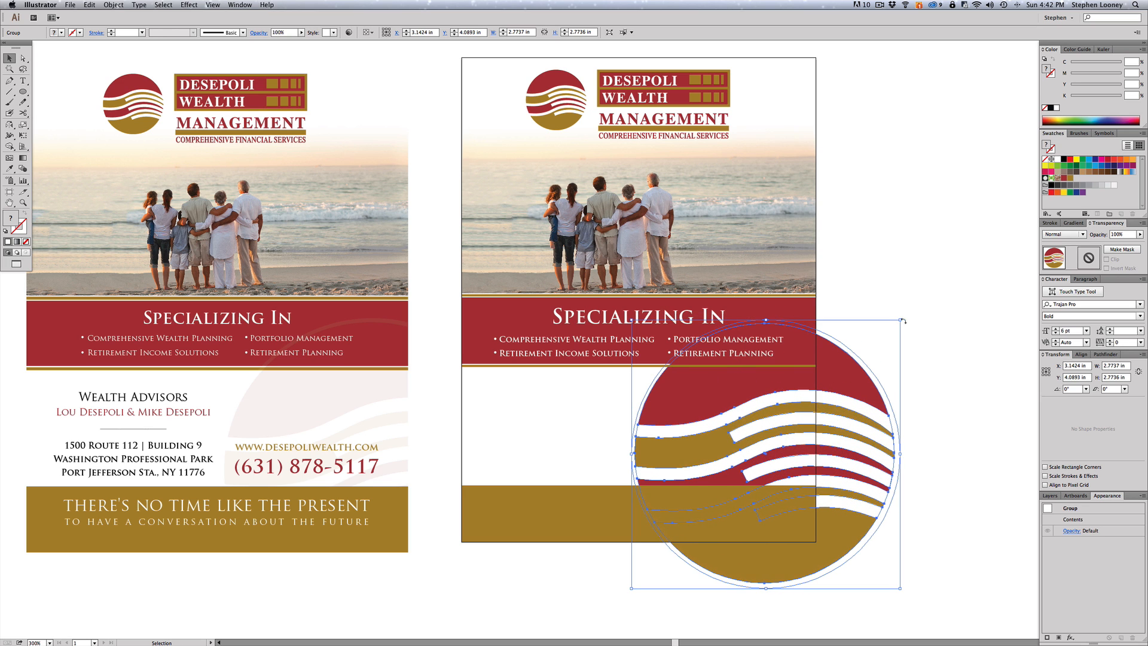
left_click_drag(901, 320, 912, 308)
left_click(577, 304)
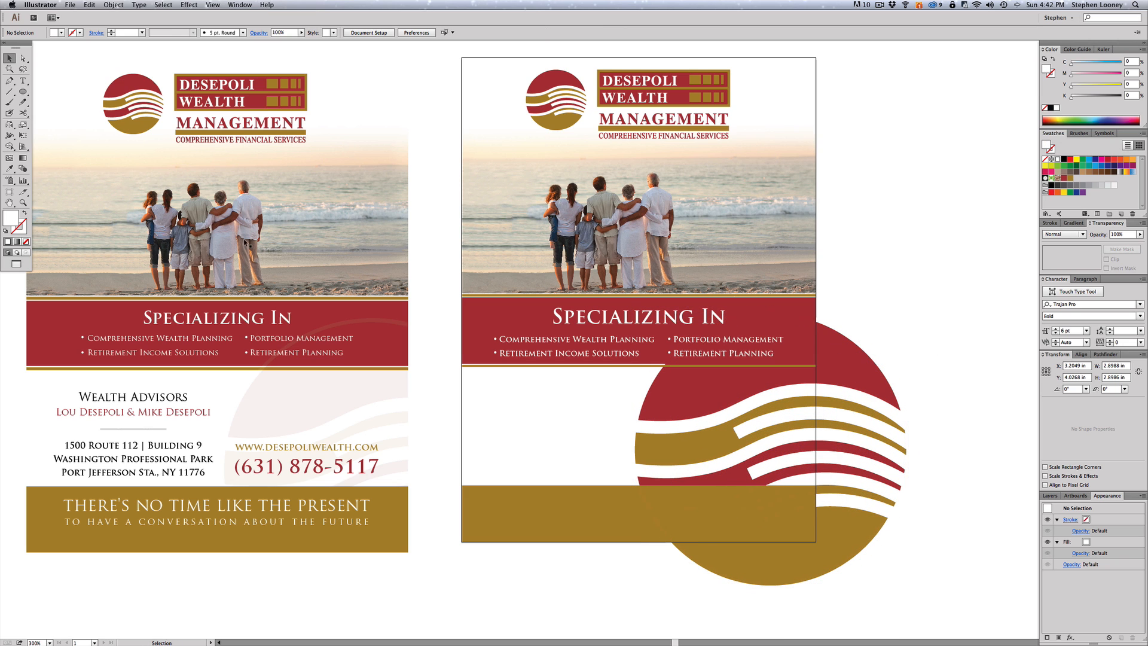
- Clip the enlarged emblem to a rectangle covering the flyer's lower-right corner
left_click_drag(23, 91, 42, 91)
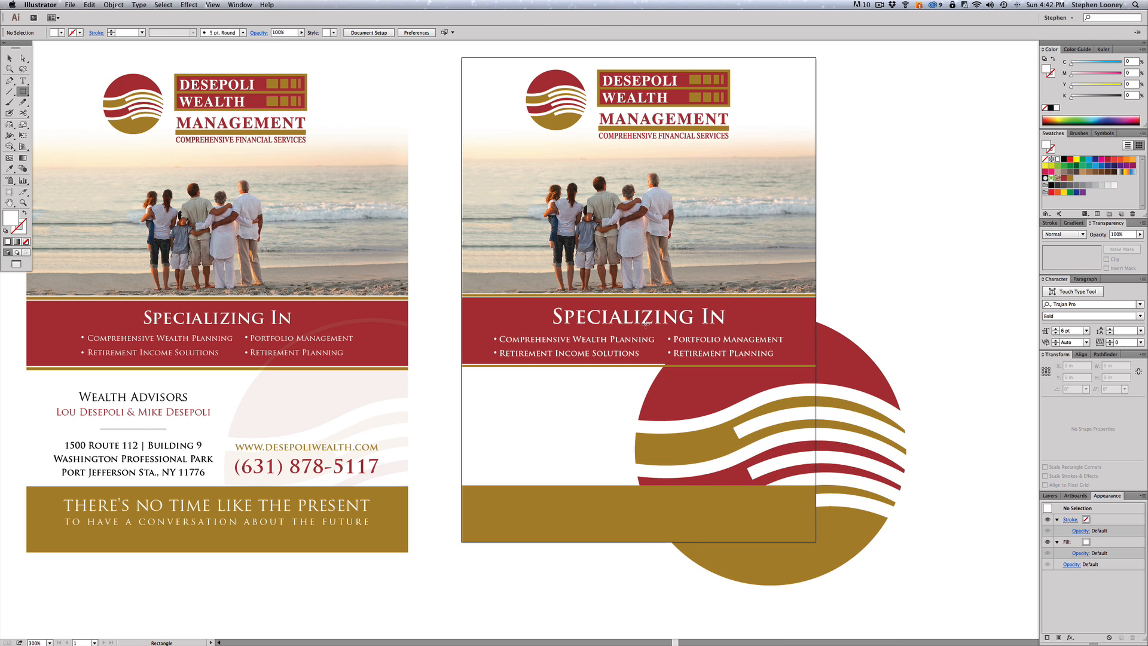
left_click_drag(630, 302, 817, 541)
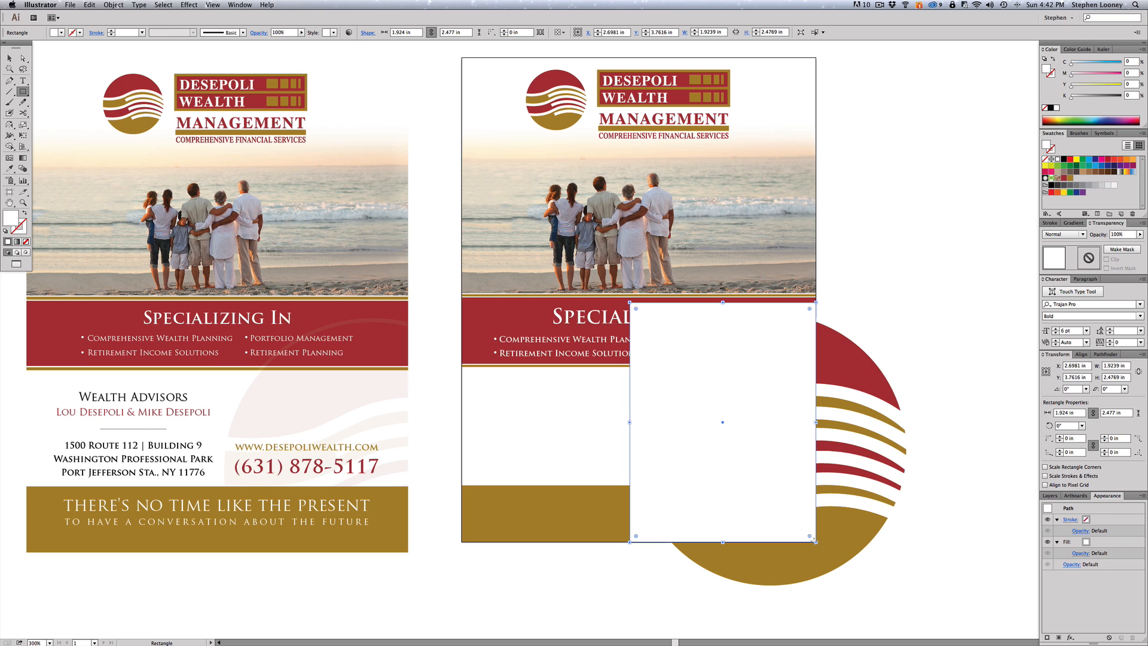
key("v")
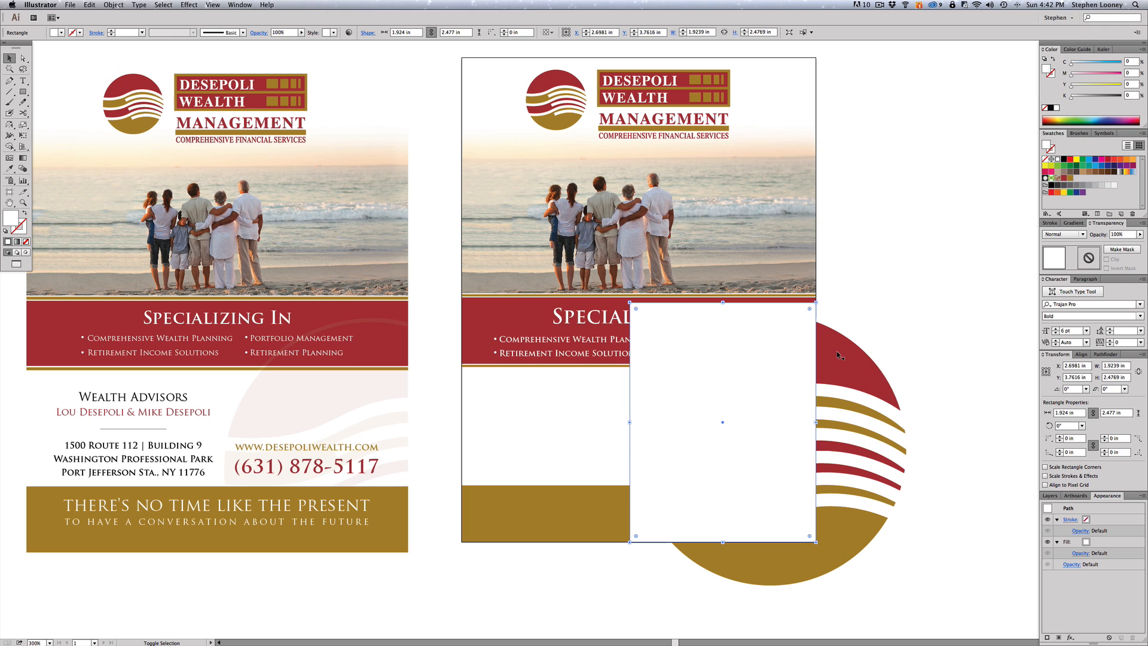
left_click(838, 351, "shift")
right_click(837, 352)
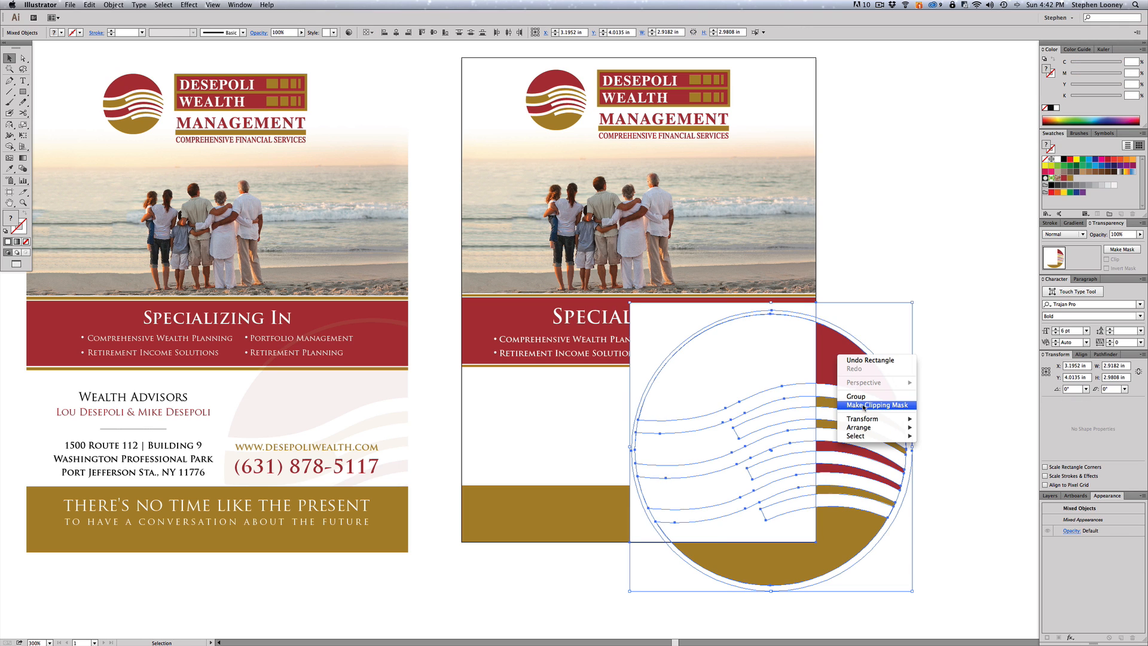
left_click(863, 406)
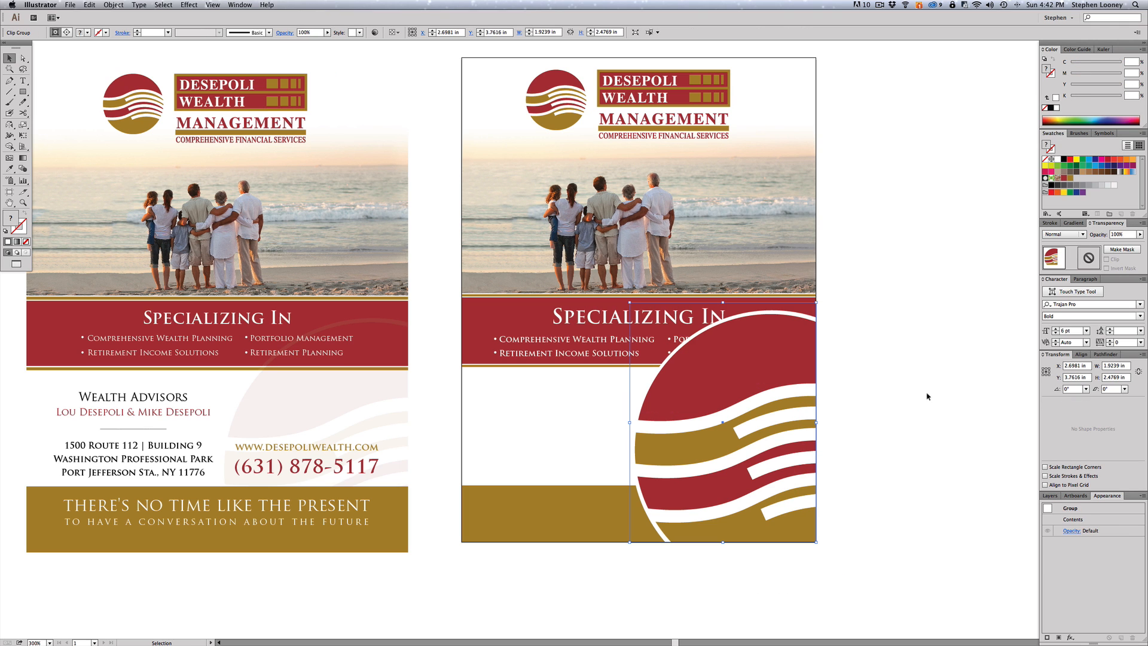
- Lower the clipped emblem's opacity to 10%
left_click(1128, 234)
type("10")
key("Return")
left_click(899, 318)
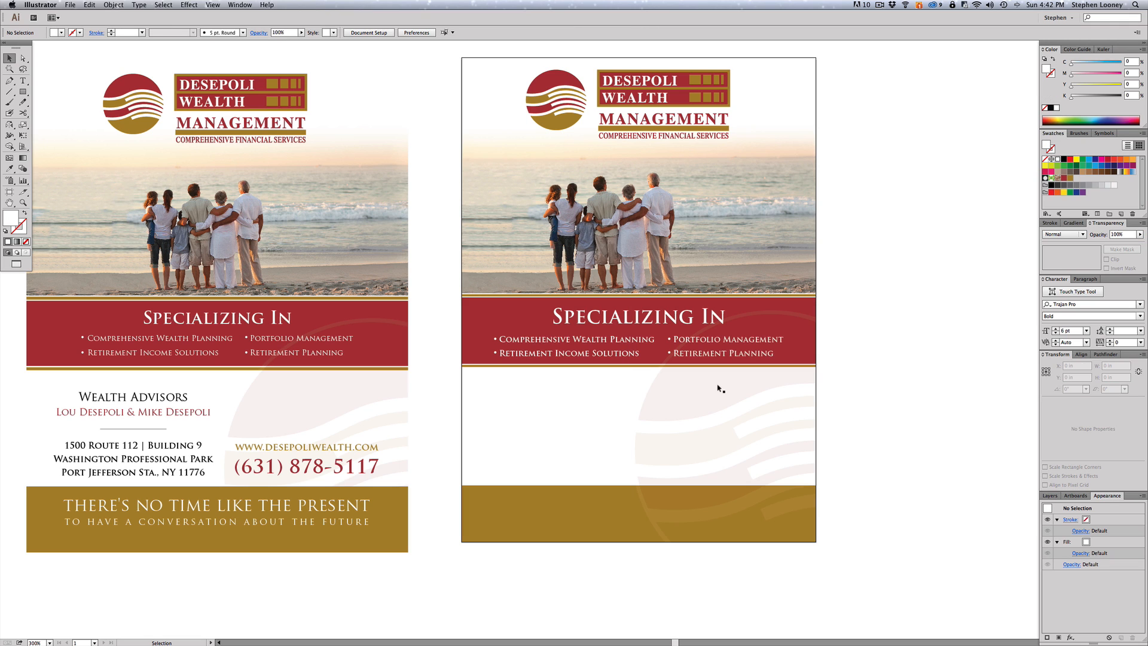
- Bring the faint watermark to the front, above the red band
left_click(778, 413)
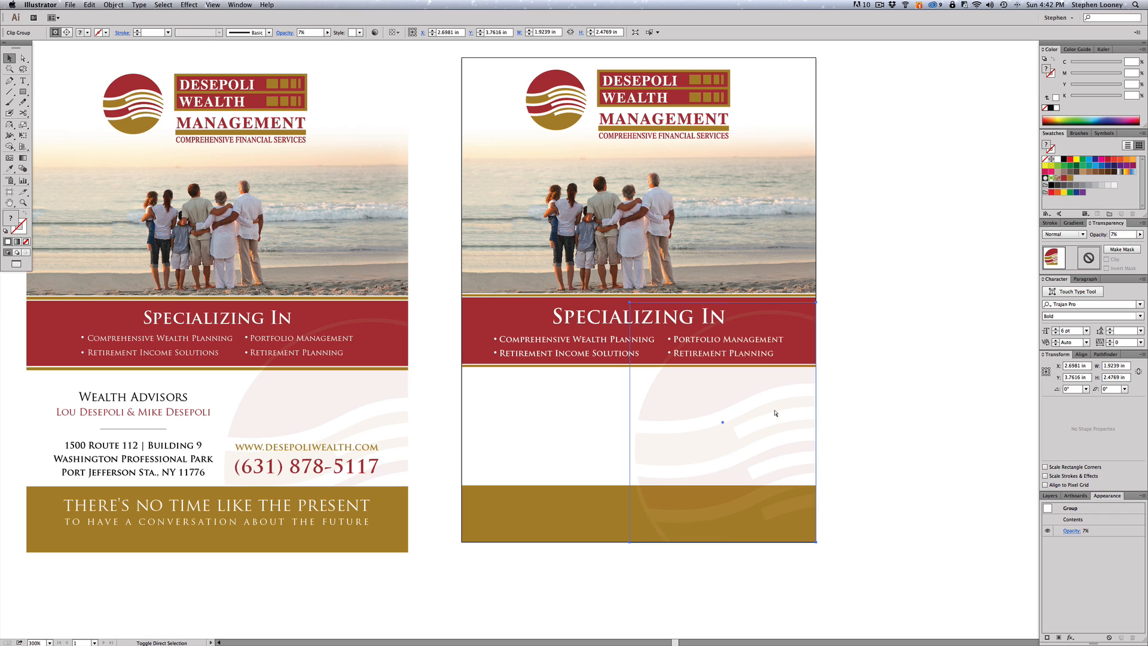
key("super+shift+]")
key("super+shift+a")
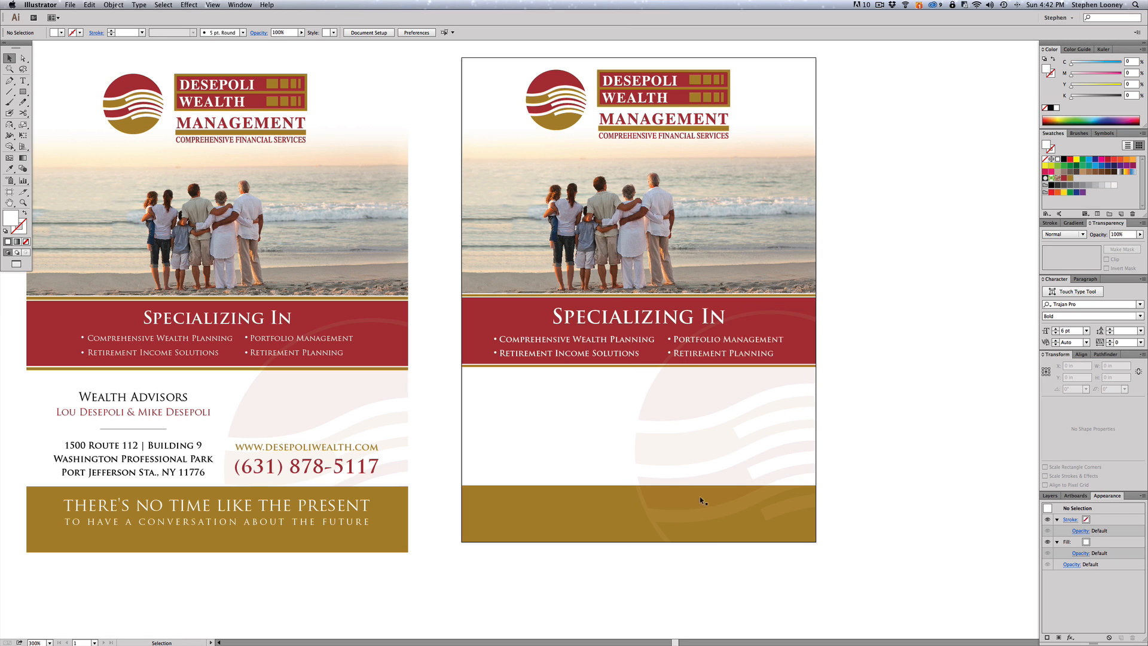
left_click(682, 398)
left_click(110, 4)
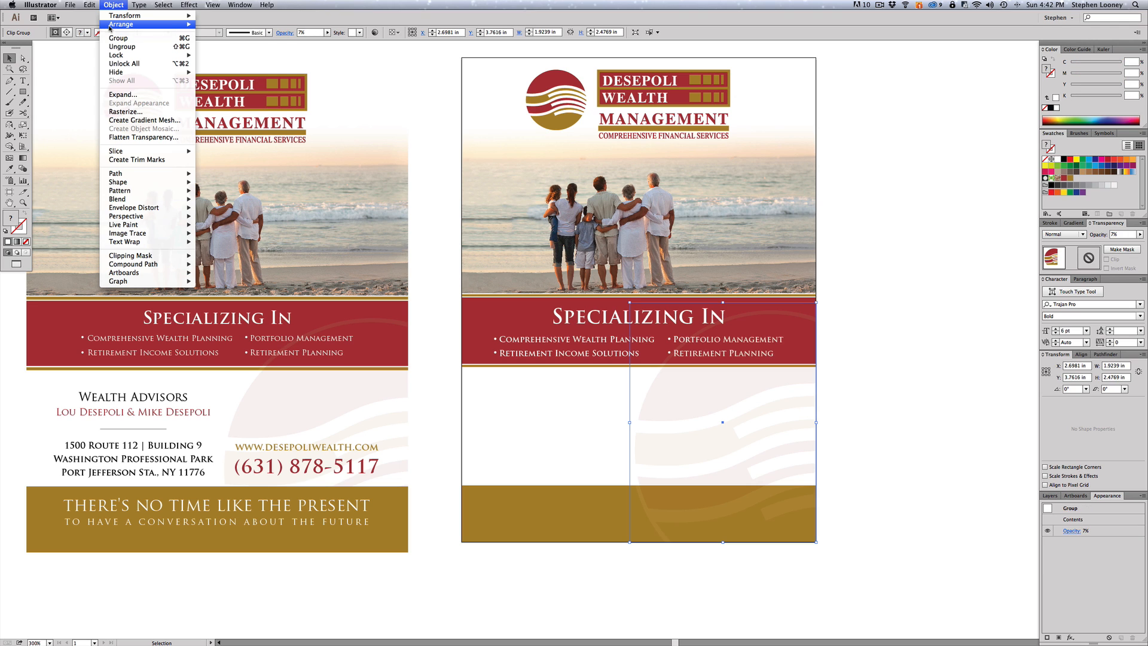
mouse_move(119, 24)
left_click(221, 25)
key("super+shift+a")
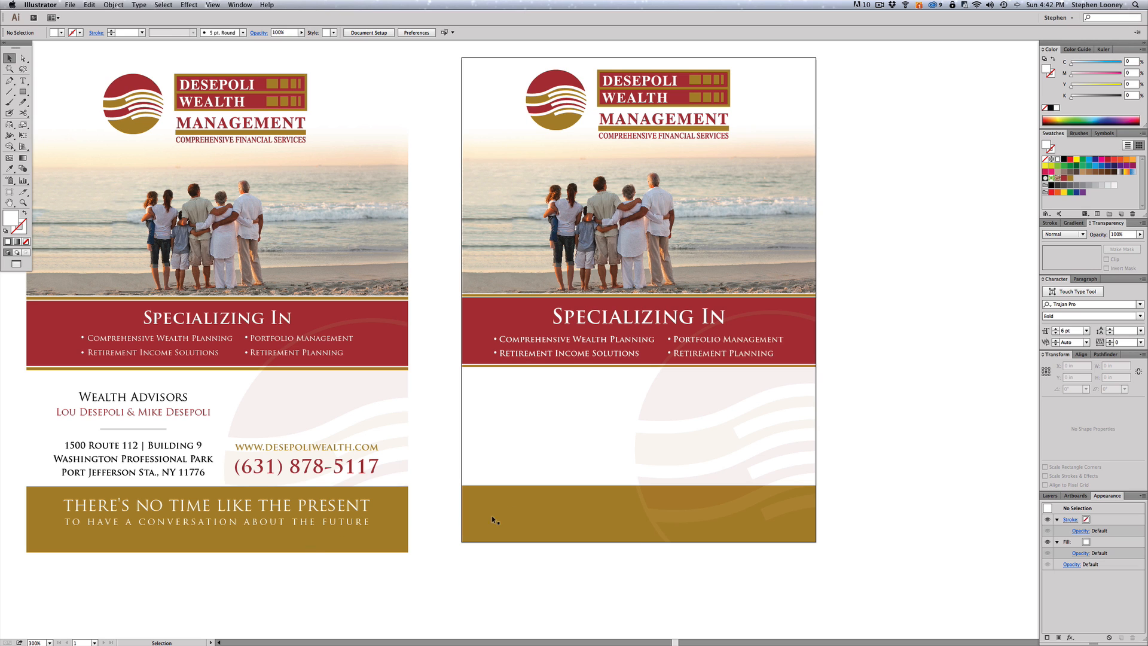
- Bring the gold footer band to the front so it covers the watermark
left_click(515, 513)
left_click(113, 5)
mouse_move(120, 25)
left_click(220, 25)
key("super+shift+a")
left_click_drag(870, 348, 889, 344)
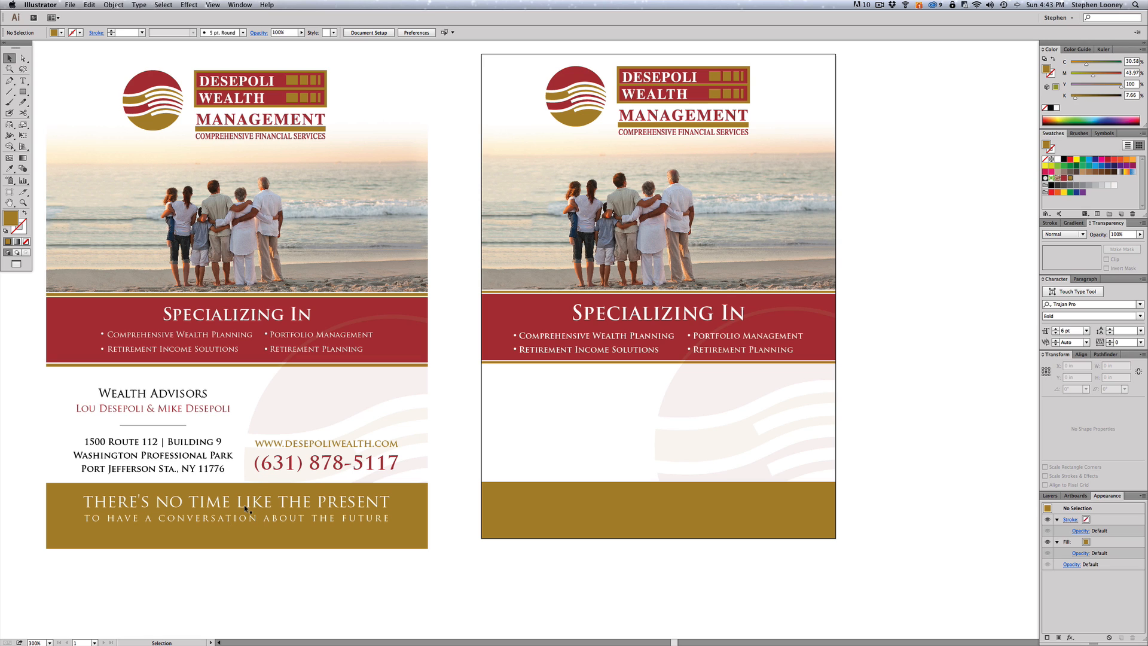
- Duplicate the SPECIALIZING IN heading below the red band, coloured black in Regular style
left_click(622, 314)
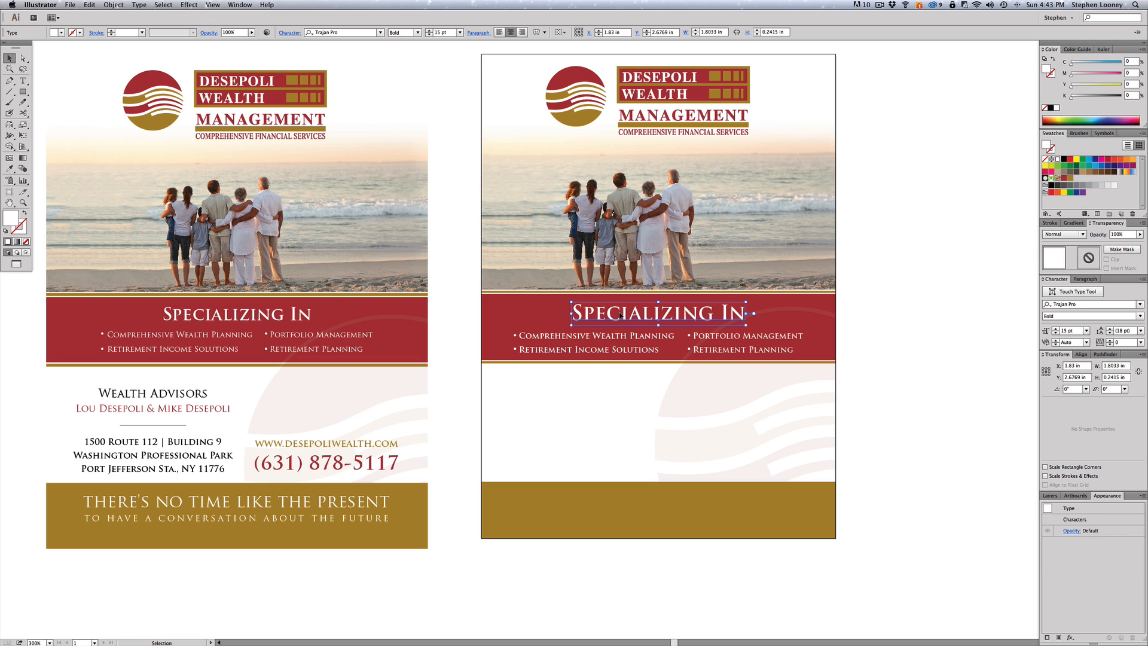
left_click_drag(622, 314, 547, 392)
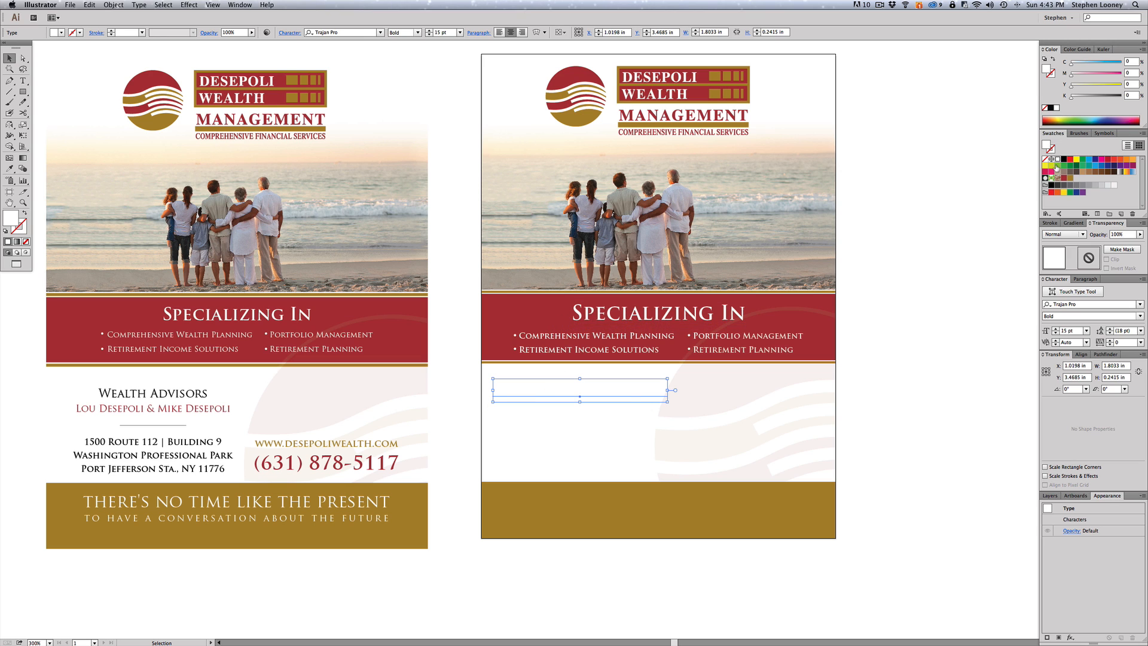
left_click(1062, 159)
left_click(923, 257)
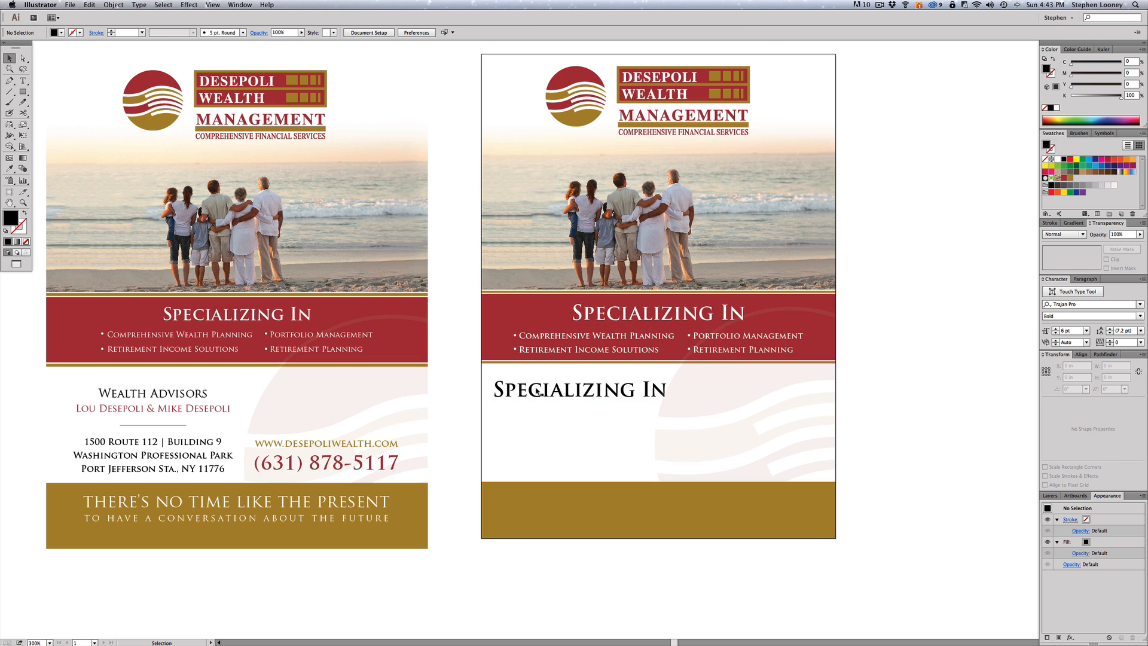
left_click(518, 390)
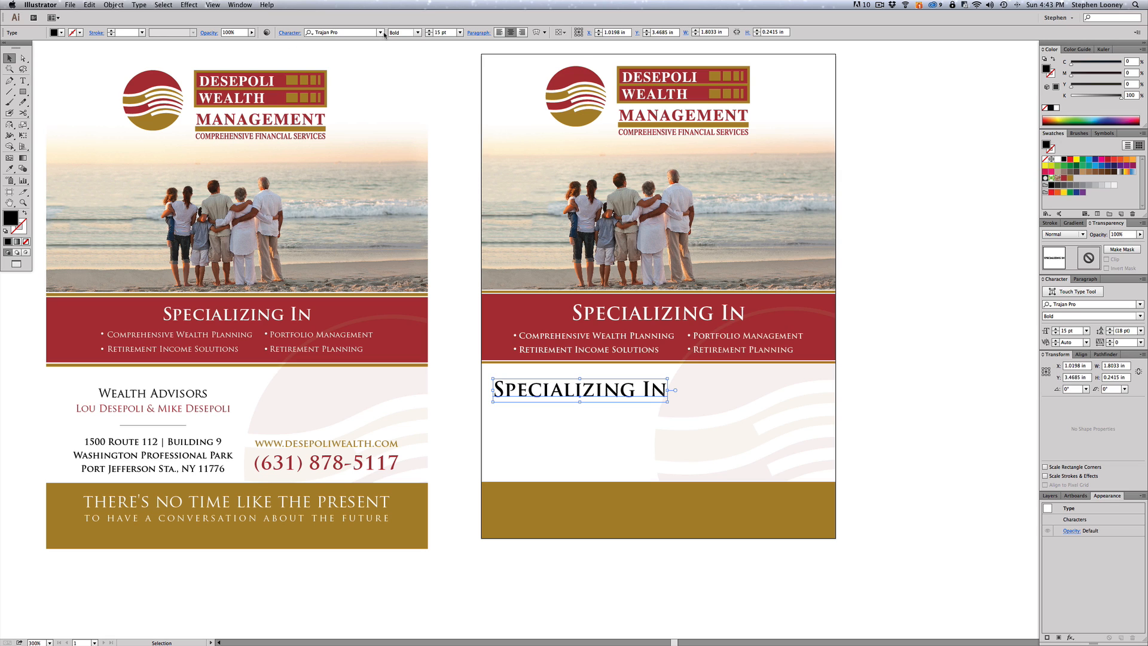
left_click(418, 33)
left_click(407, 41)
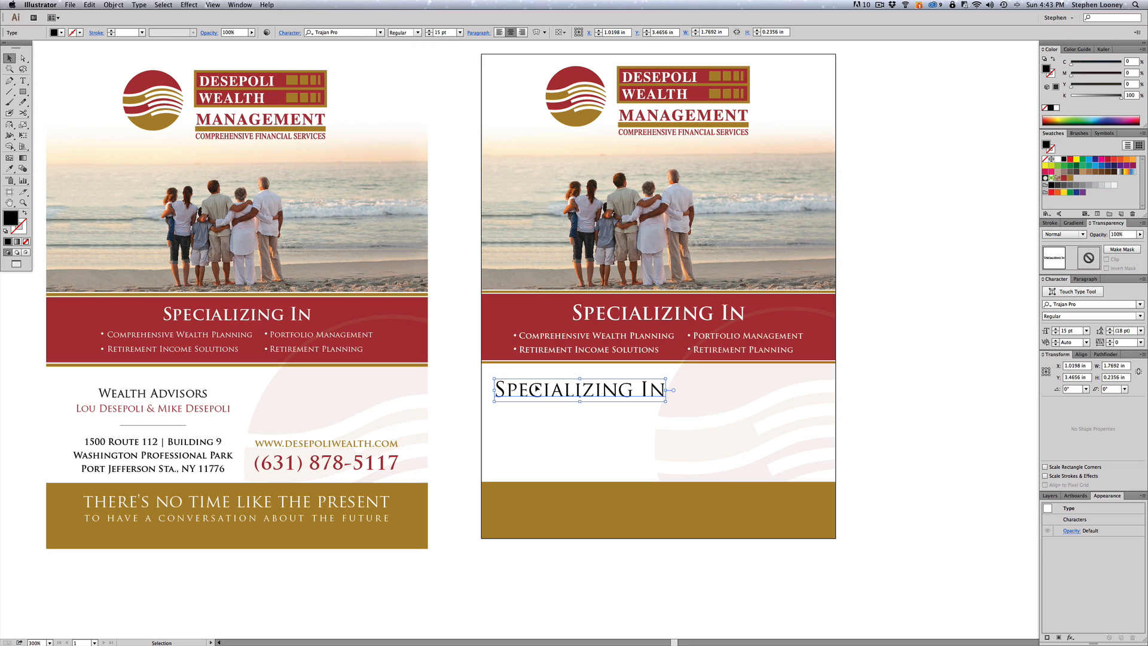
- Retype the duplicate as 'Wealth Advisors' and scale it down smaller
double_click(532, 390)
key("super+a")
type("Wea")
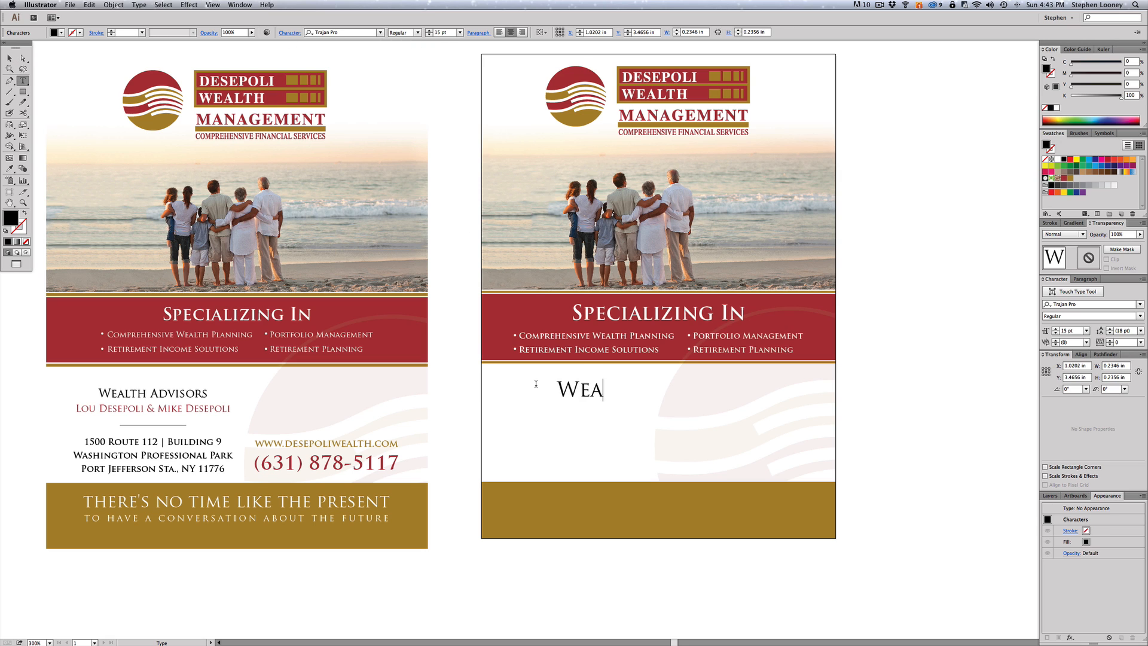
type("lth Advisors")
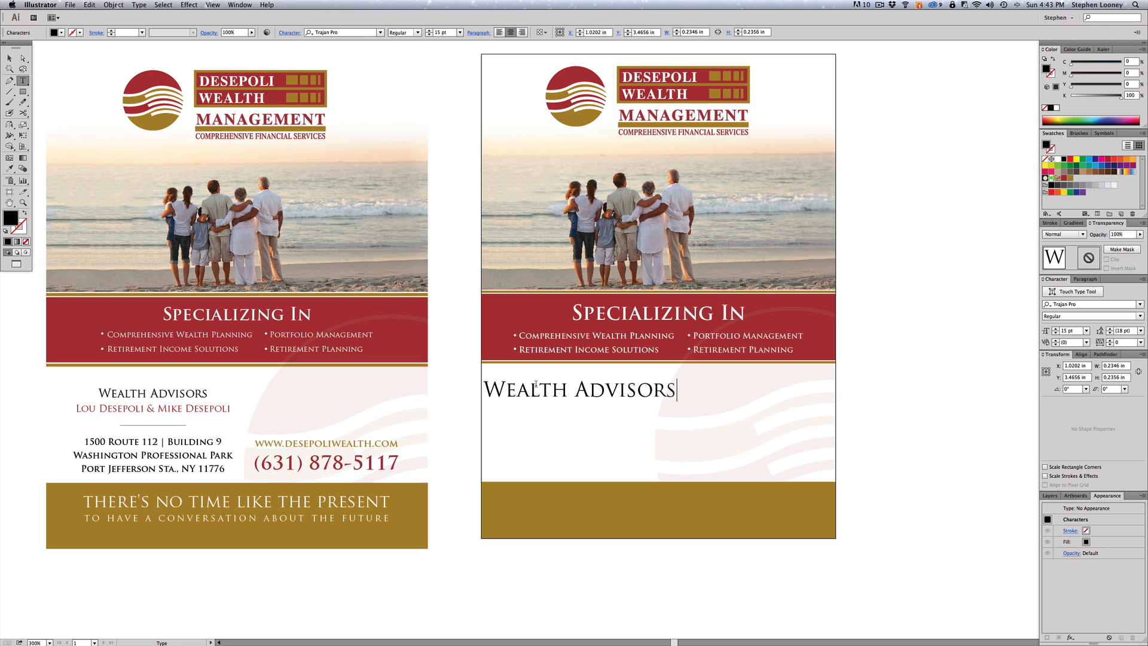
key("Escape")
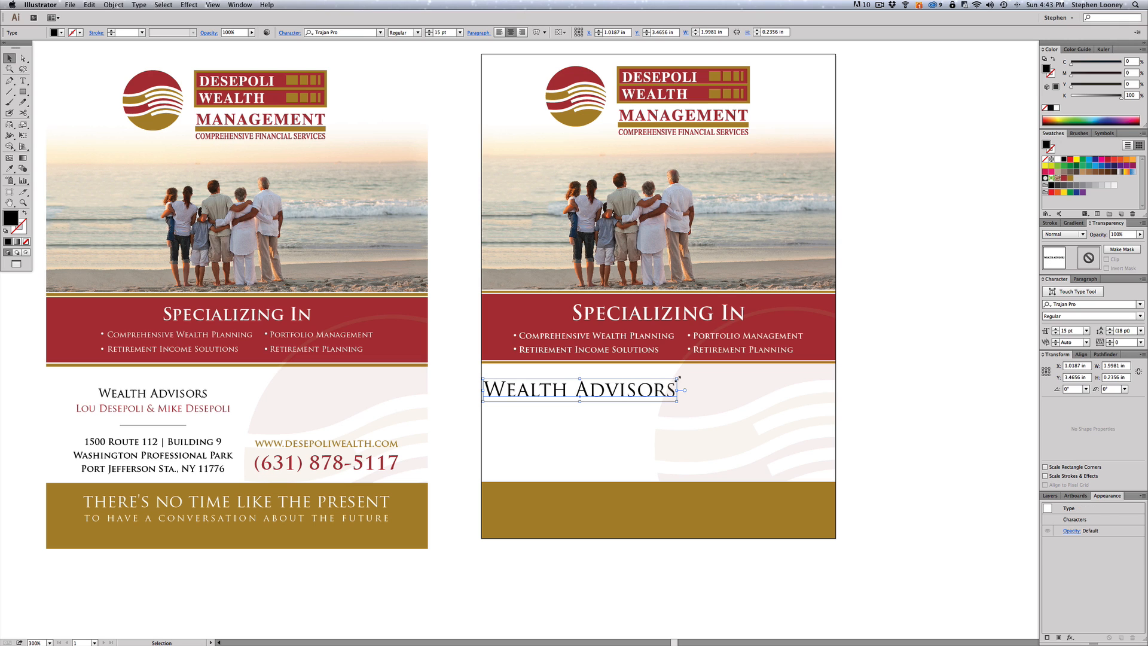
left_click_drag(678, 378, 610, 391)
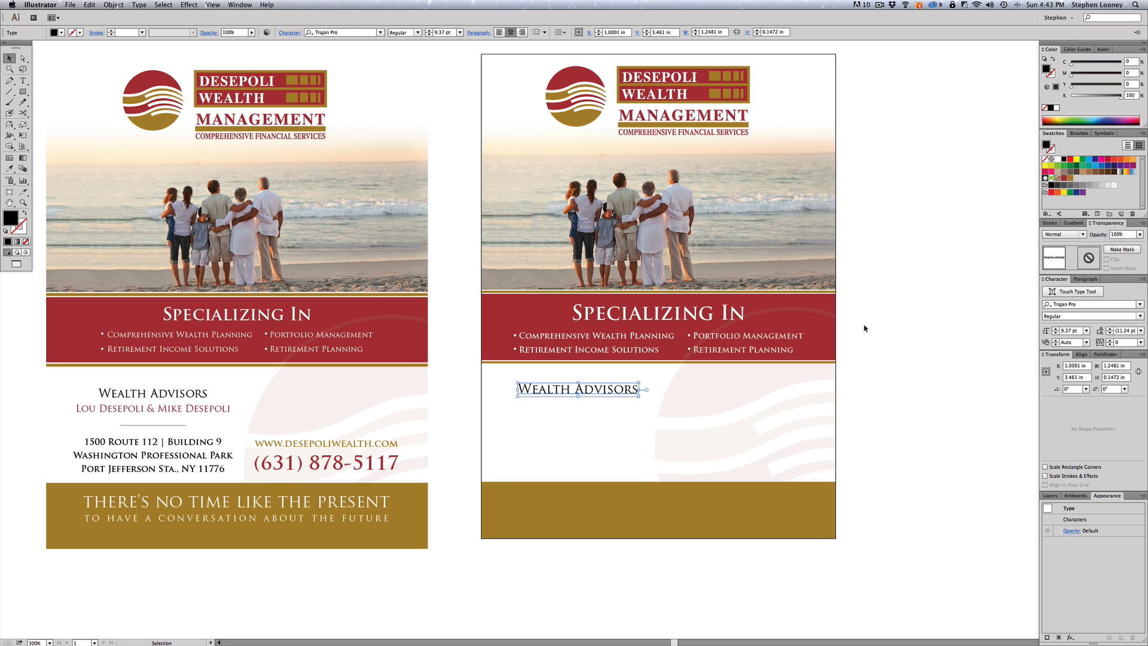
- Attempt a copy of the heading below, mistype it, and delete that extra line
key("a")
left_click_drag(575, 390, 576, 435)
triple_click(525, 433)
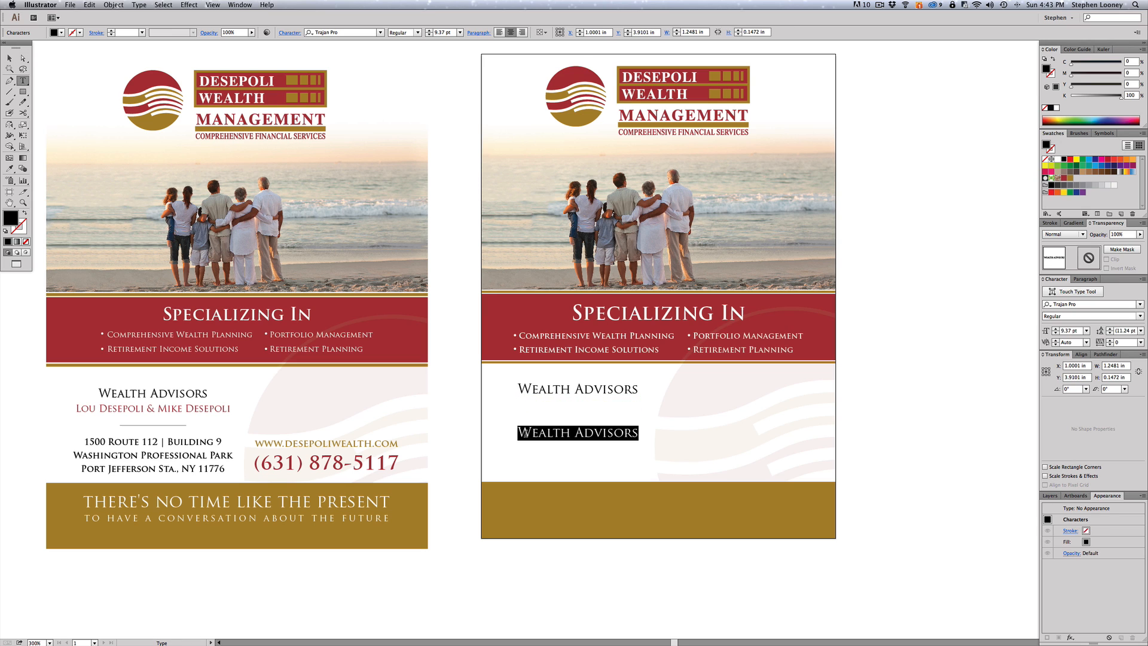
type("WEATL")
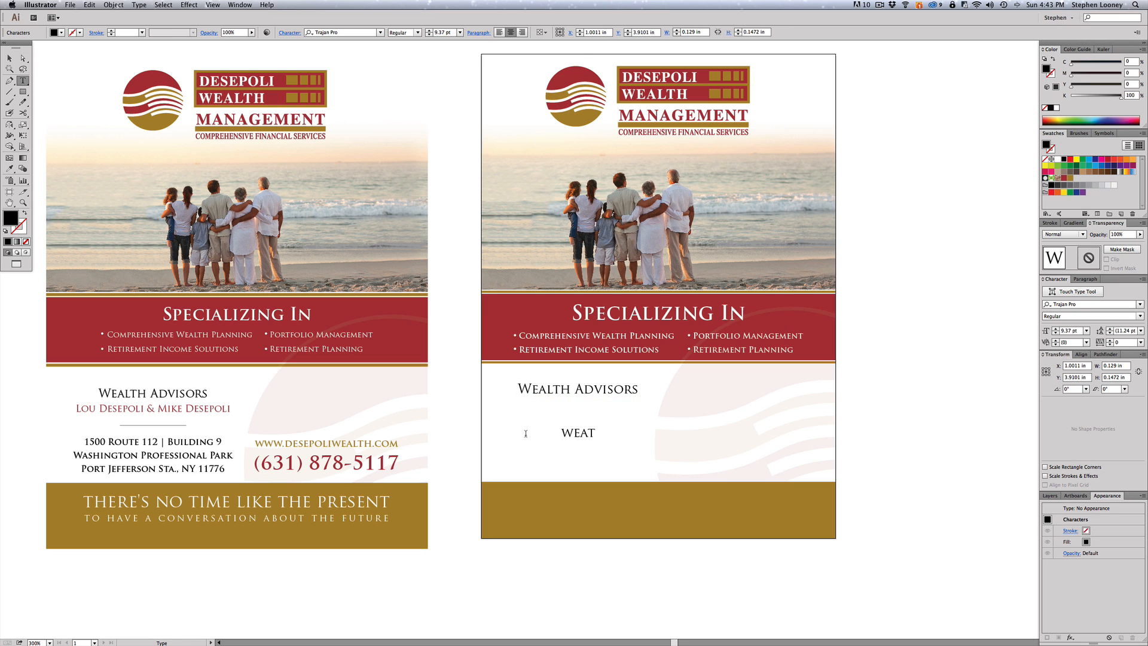
key("BackSpace")
key("BackSpace")
type("LTHWealth")
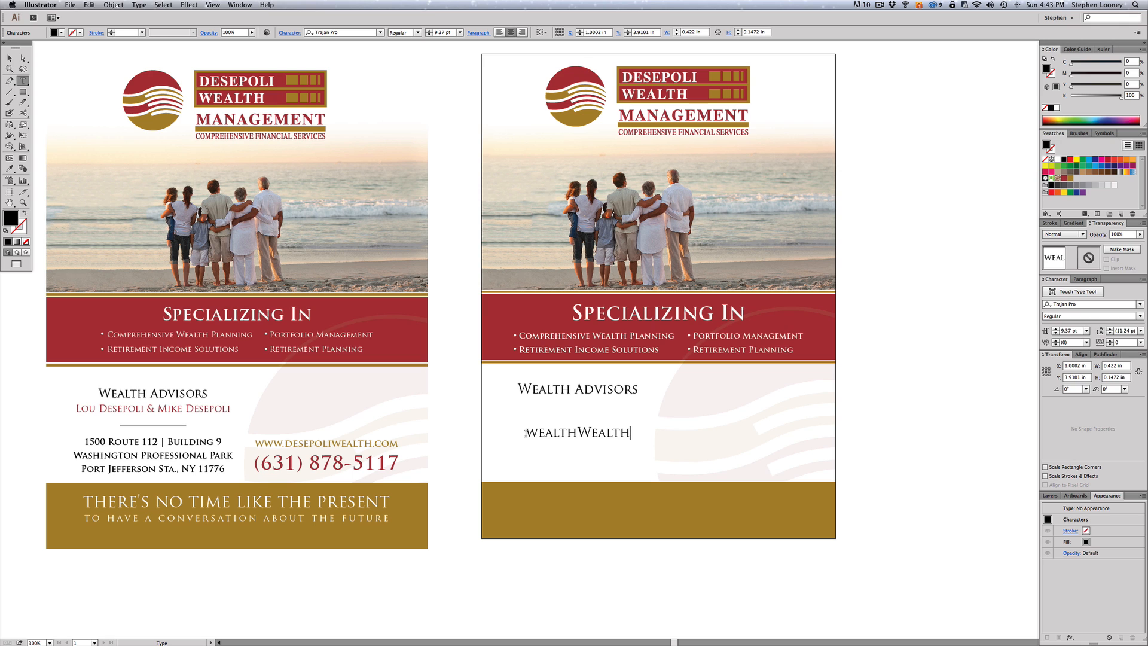
key("Escape")
key("BackSpace")
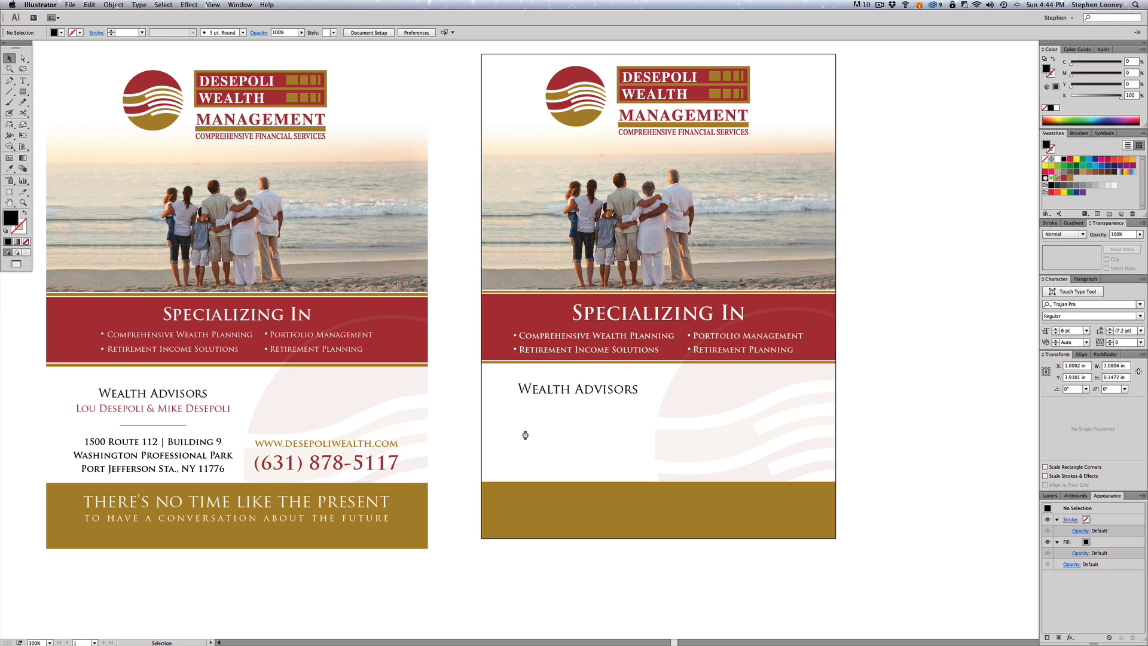
- Duplicate 'Wealth Advisors' just below and retype the copy with the two advisors' names
left_click(531, 392)
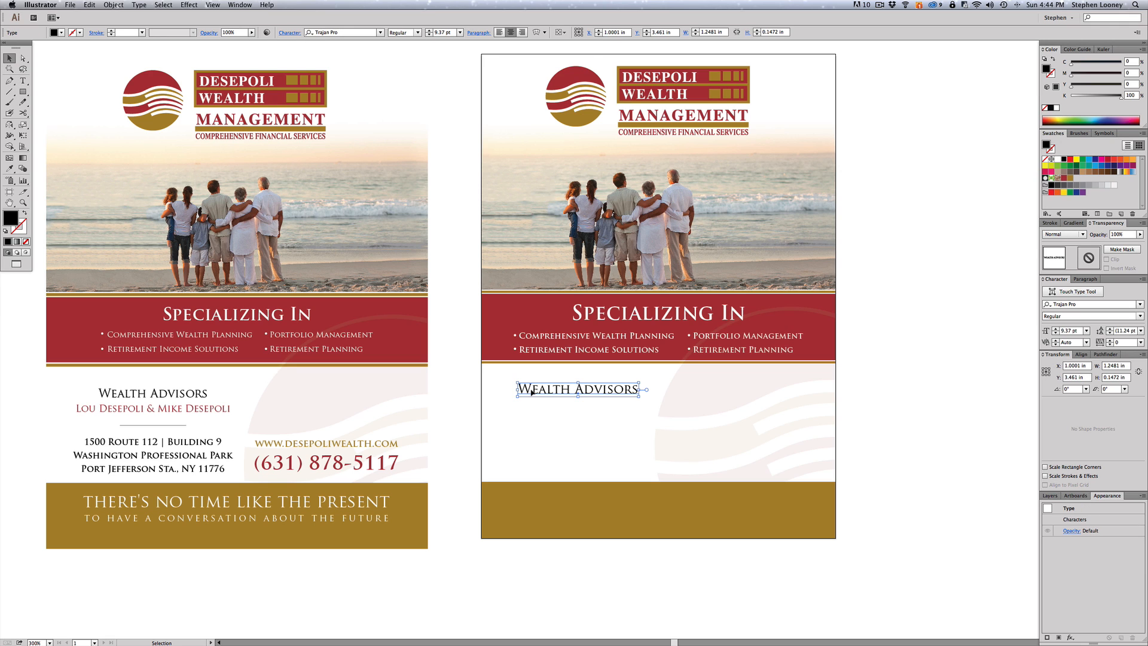
left_click_drag(531, 393, 532, 412)
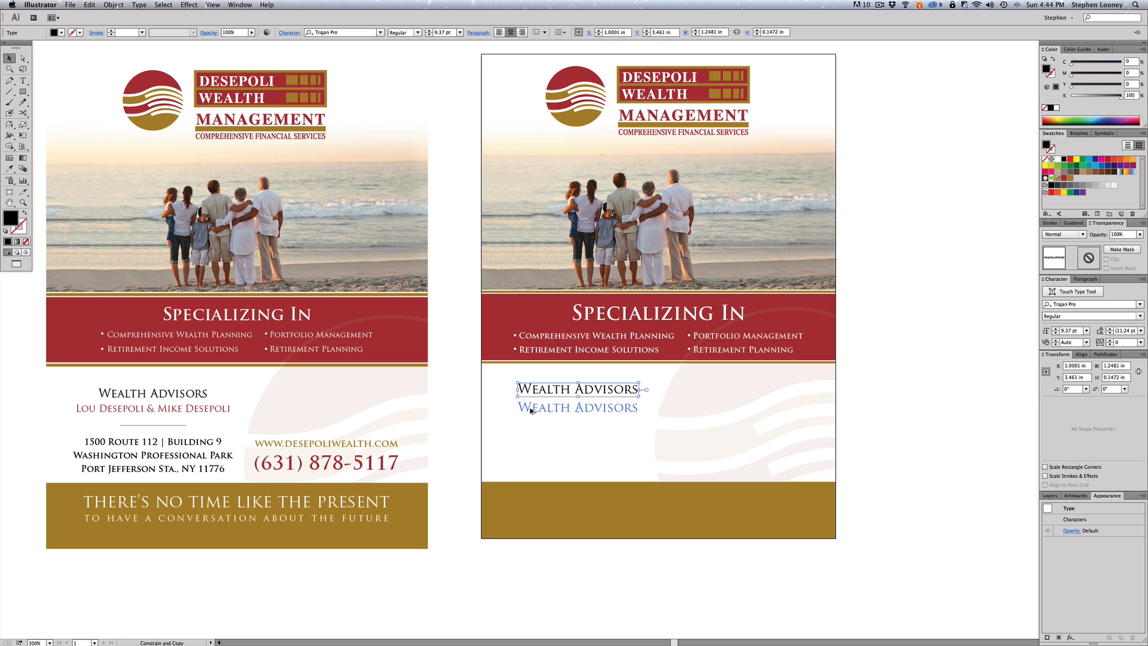
triple_click(532, 411)
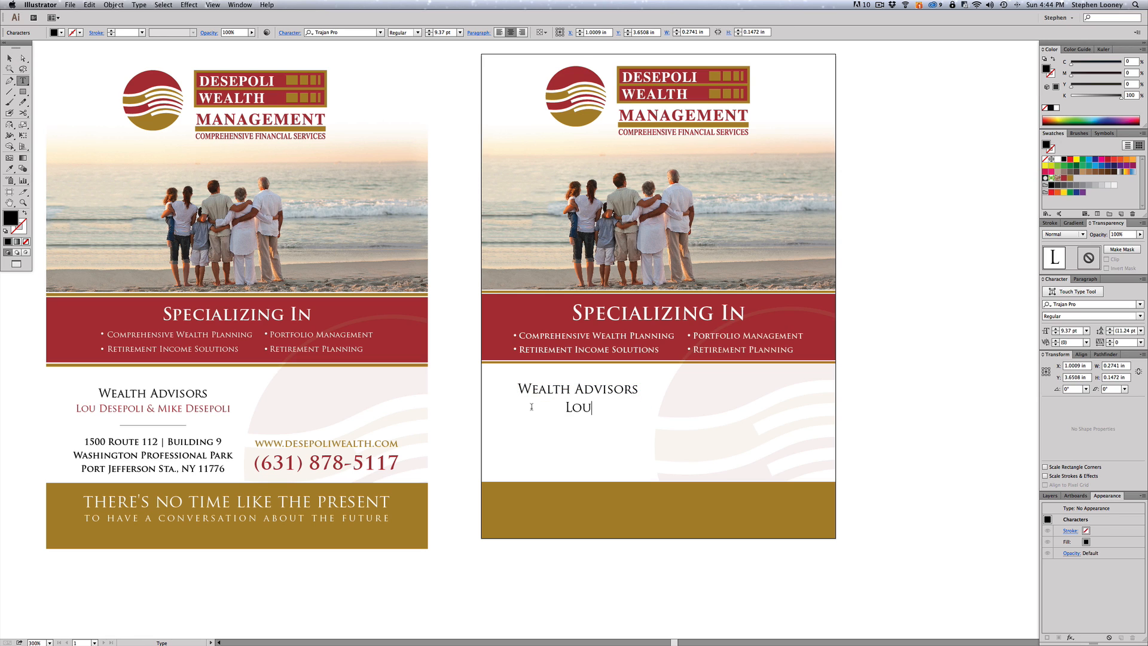
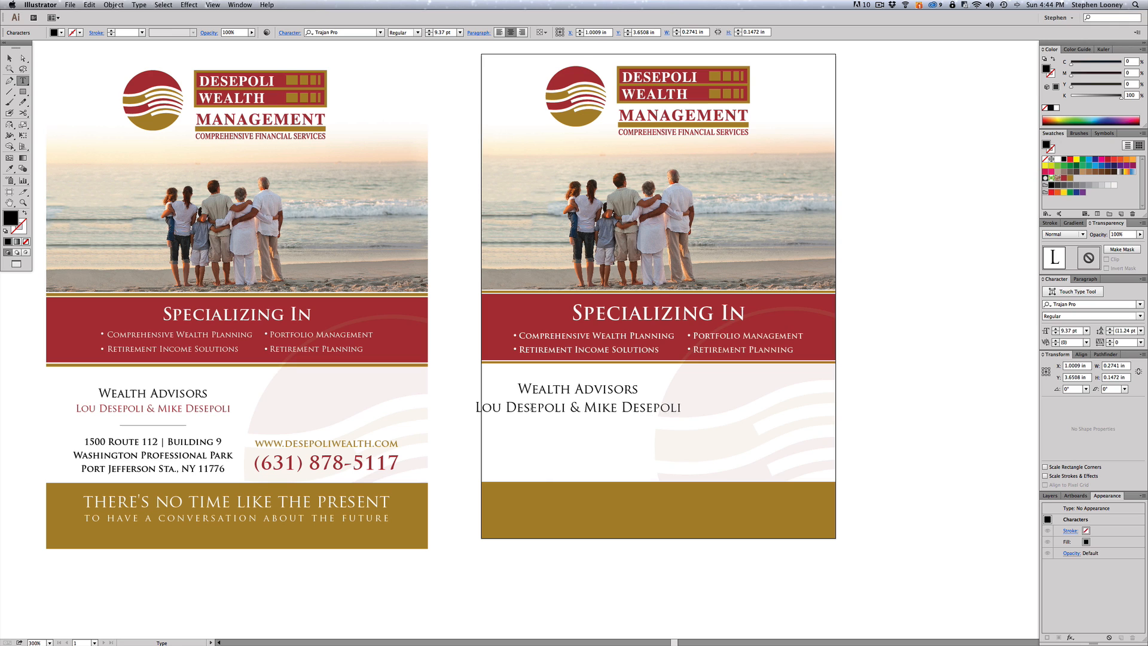
key("Escape")
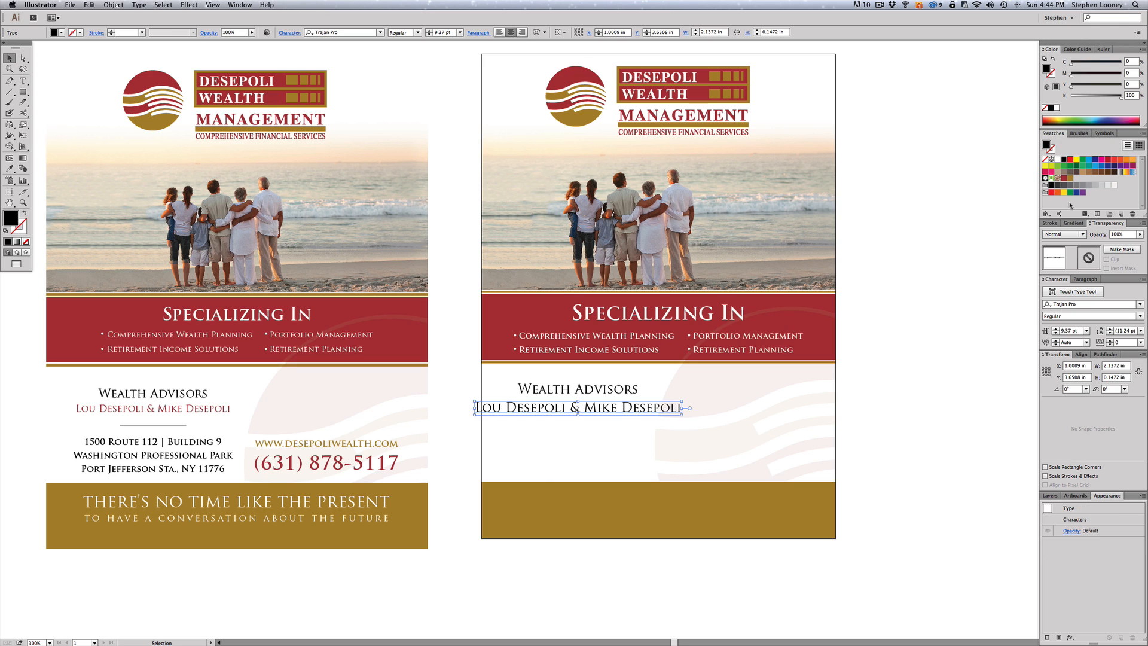
- Make the names line dark red, shrink it, and centre it under the heading
left_click(1064, 178)
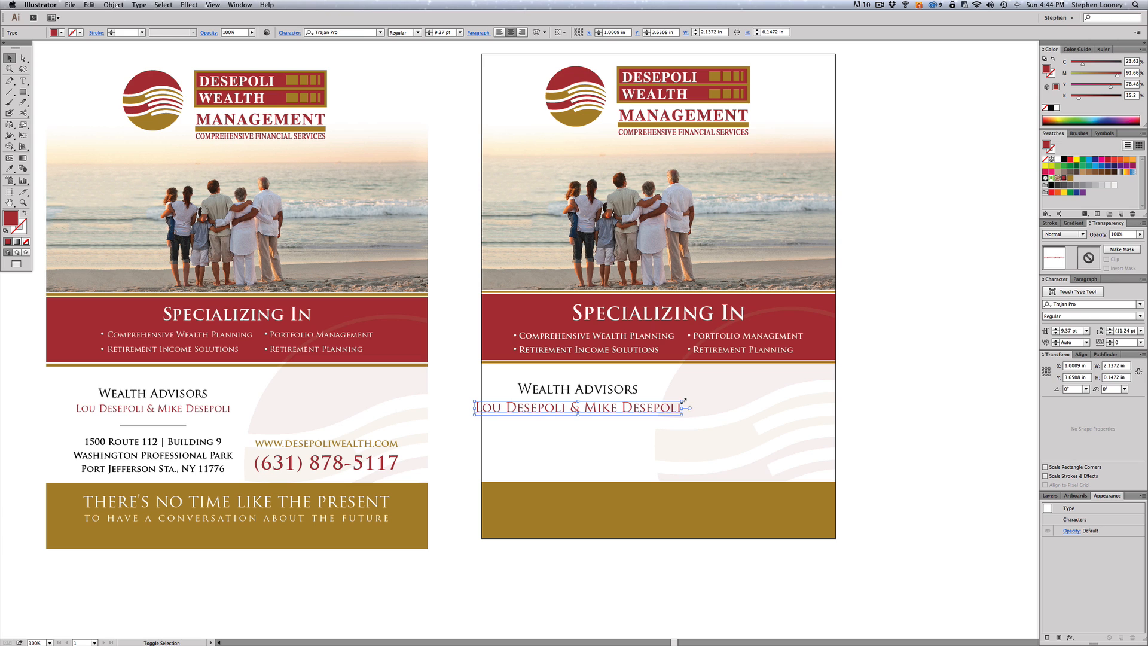
left_click_drag(684, 401, 620, 392)
left_click(621, 392, "shift")
left_click(600, 433)
scroll(600, 433, "down", 1)
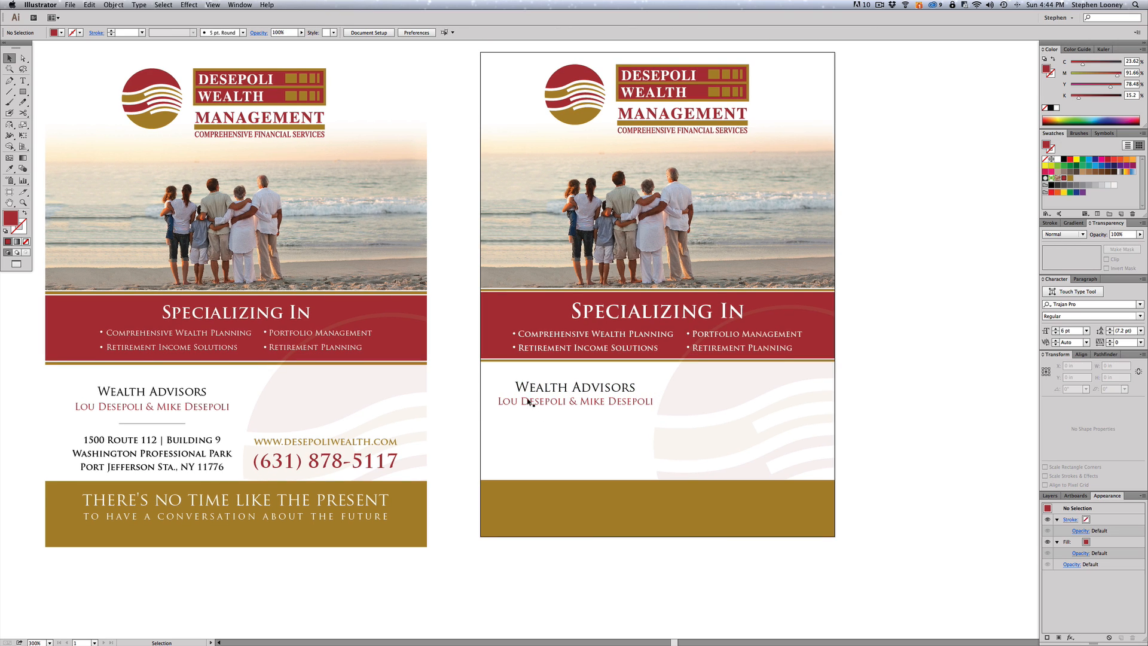
- Draw a horizontal line under the advisors' names on the right flyer
left_click(577, 391)
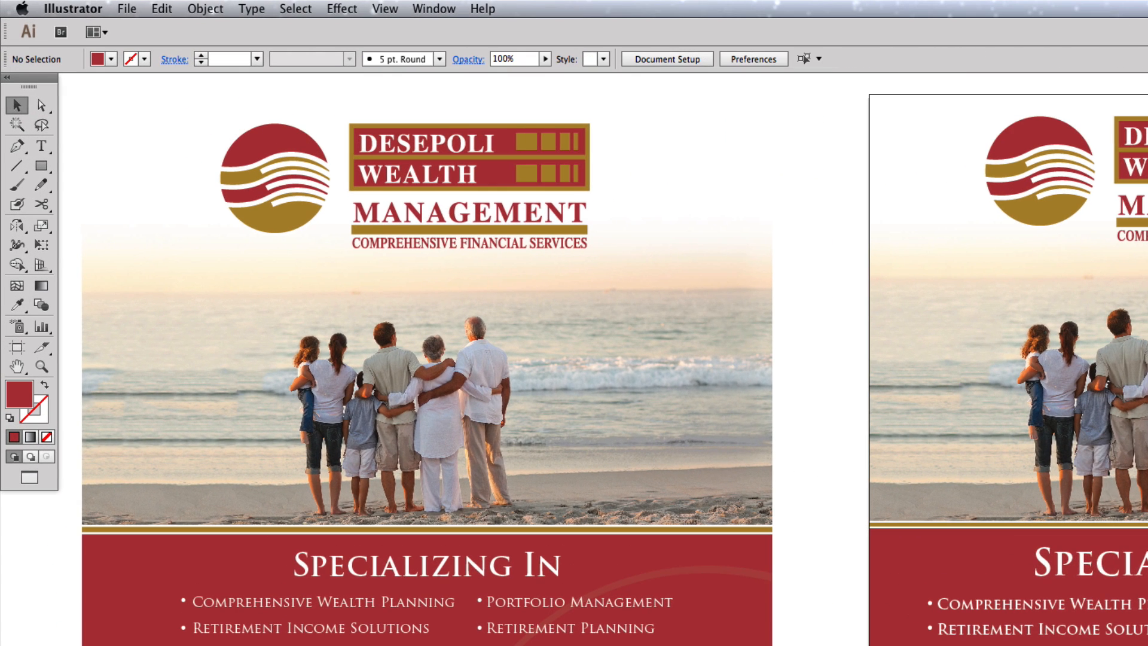
left_click(17, 166)
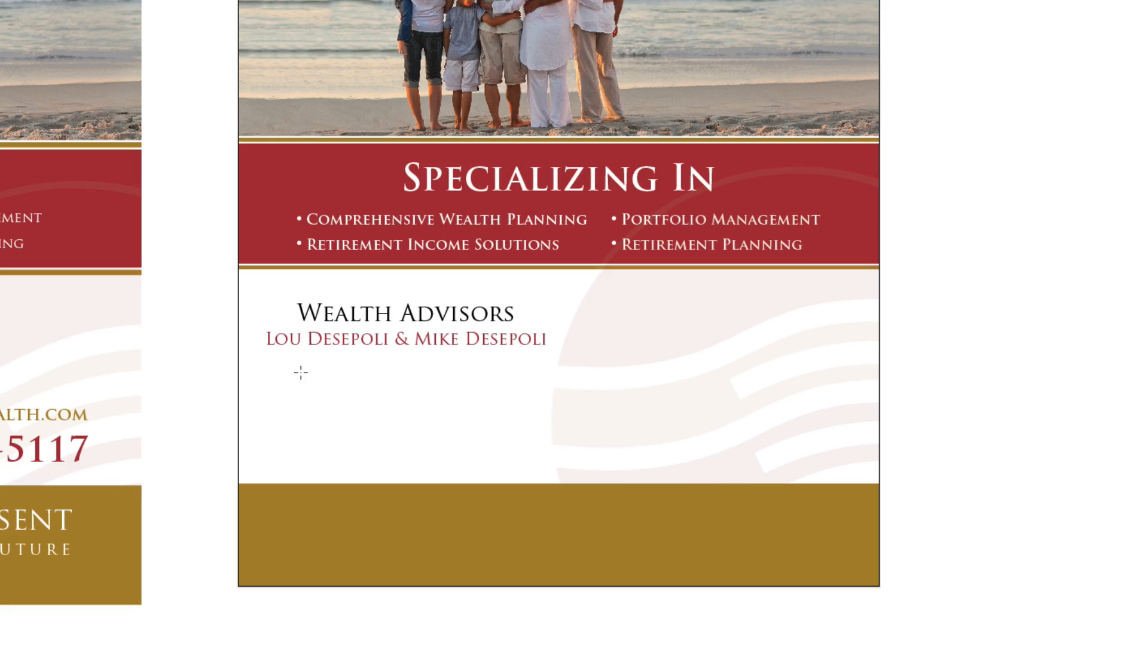
left_click_drag(301, 372, 482, 373)
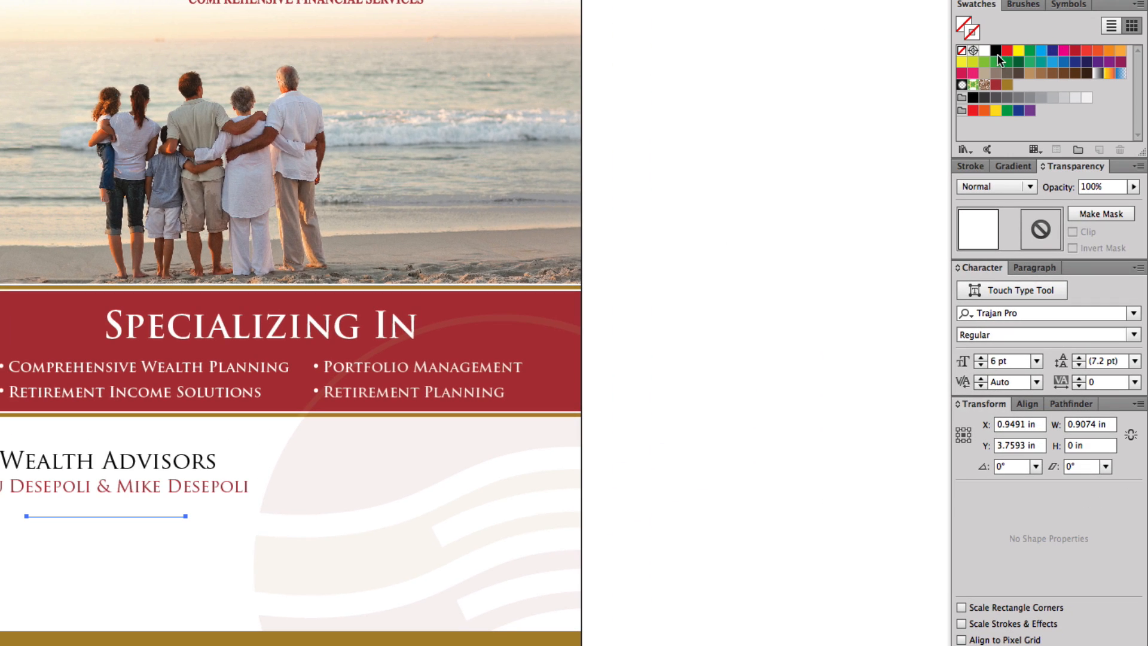
- Give the line a K=70 grey stroke with a 0.5 pt weight
left_click(1007, 99)
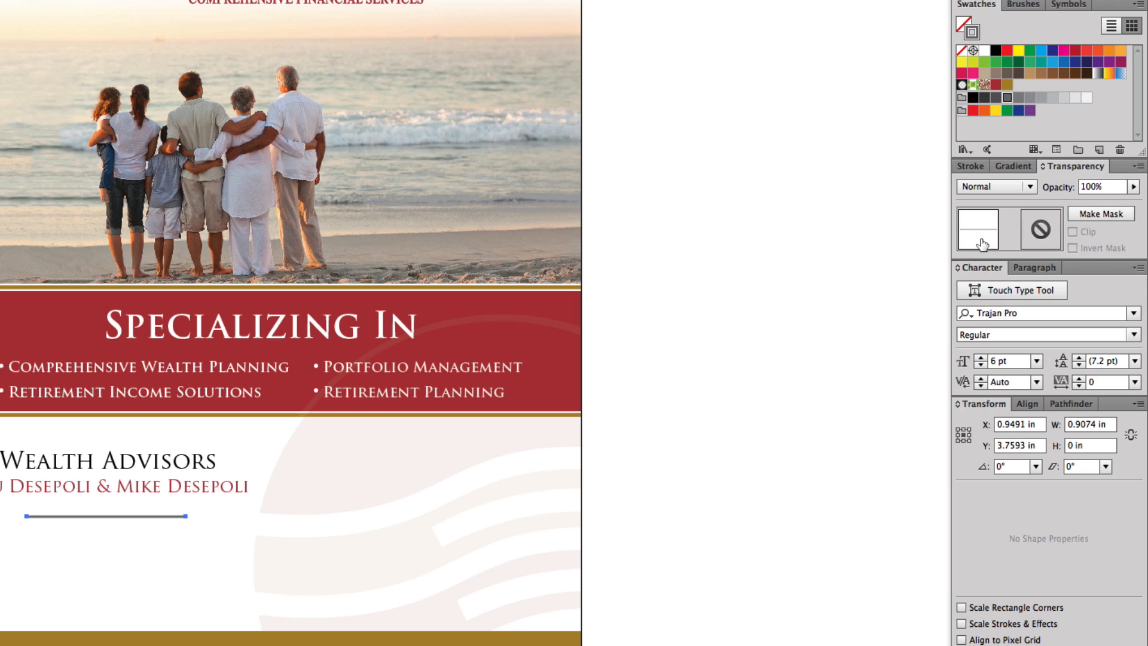
left_click(971, 167)
left_click(1079, 186)
left_click(1086, 216)
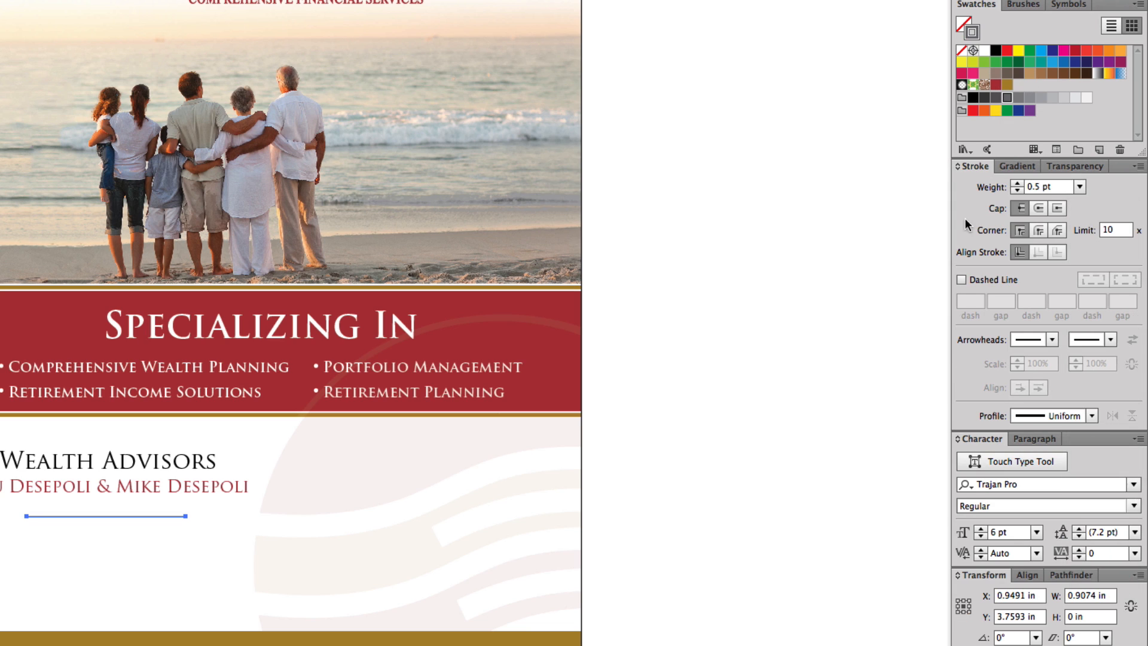
left_click(131, 600)
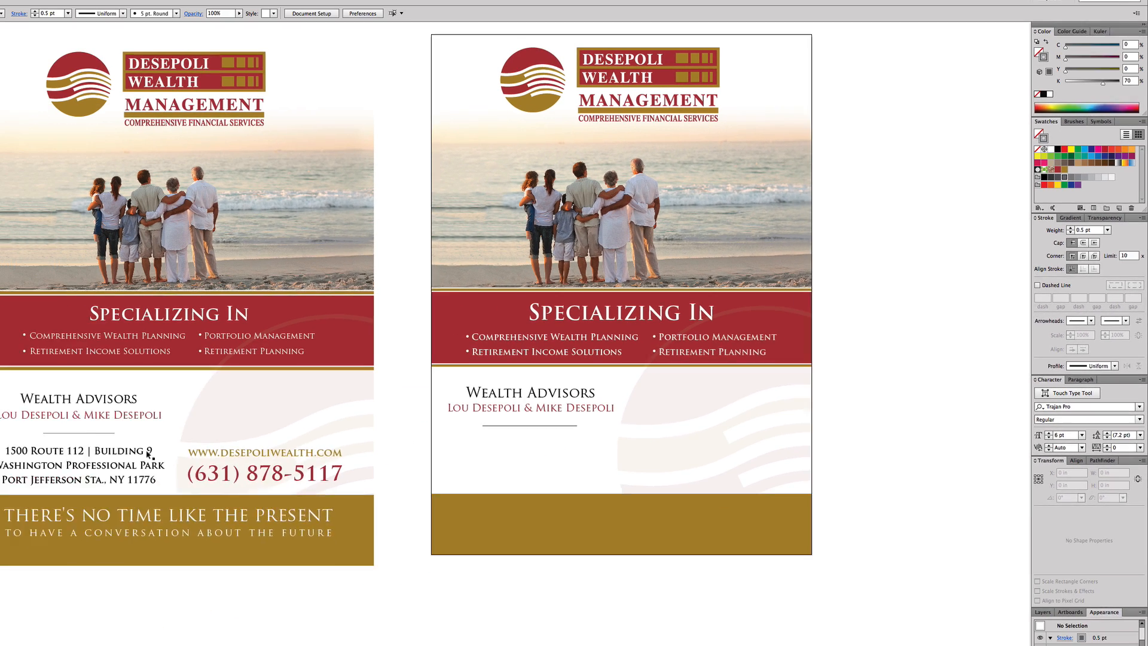
left_click(144, 443)
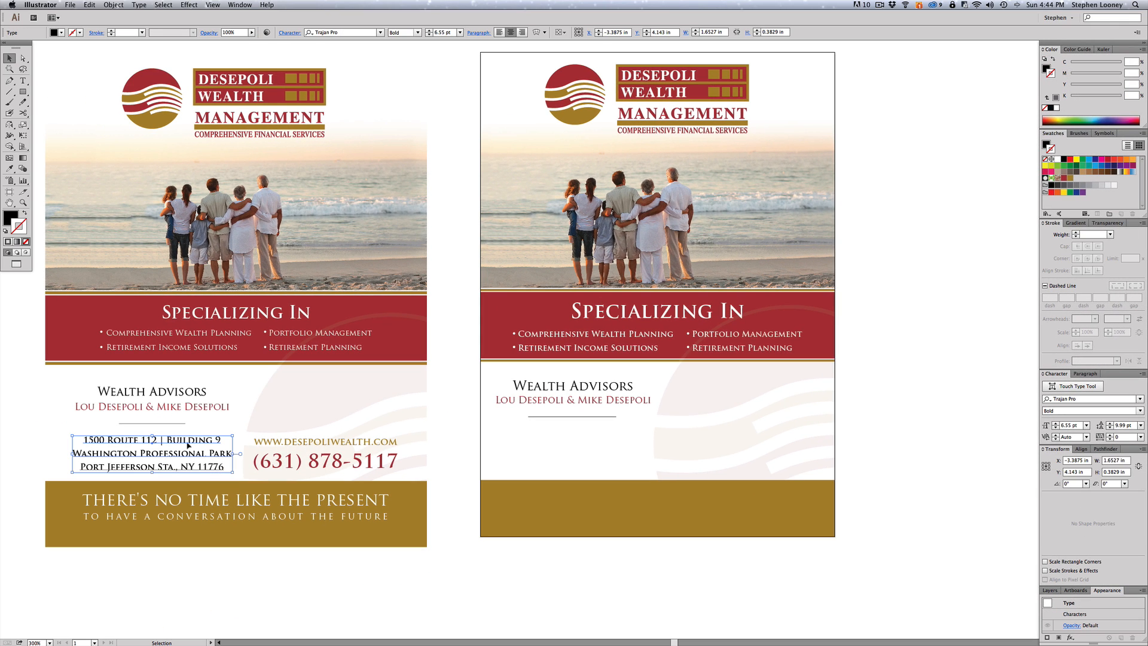
- Alt-drag a copy of the three-line address block beneath the right flyer's divider
left_click_drag(122, 440, 540, 434)
left_click(492, 415)
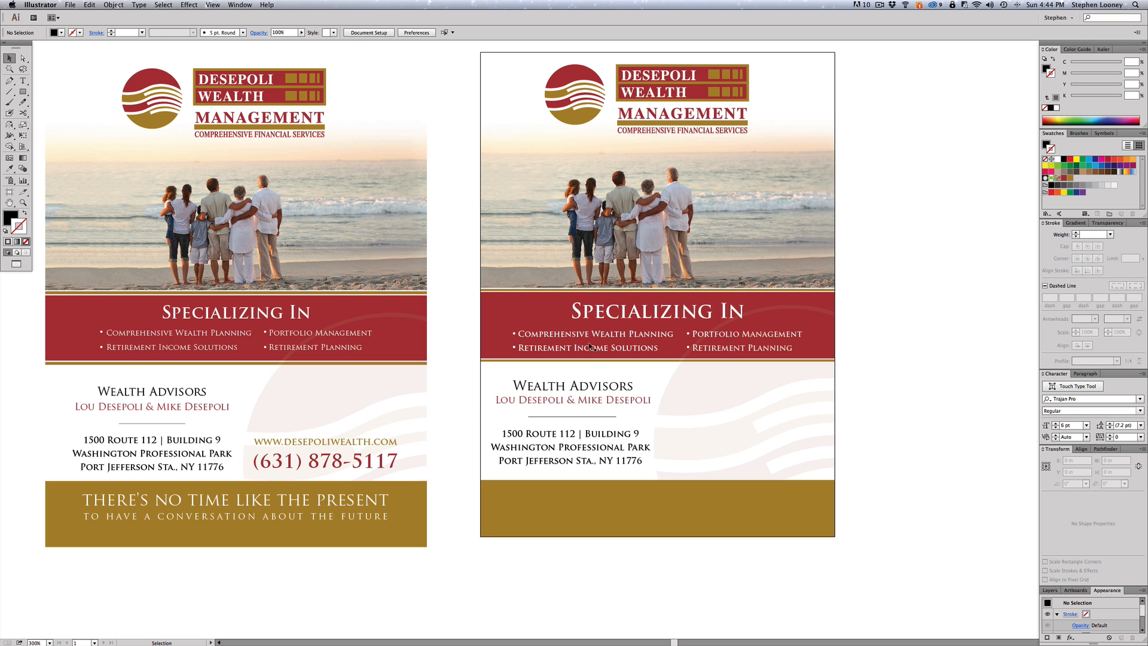
left_click(307, 464)
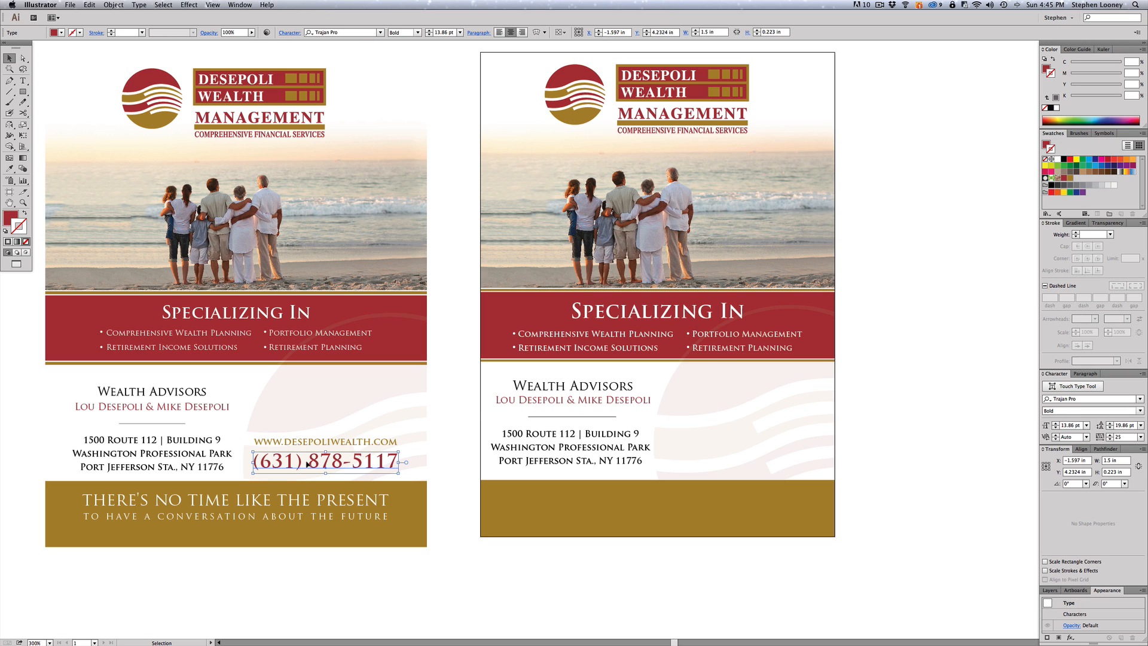
- Copy the website and phone number lines onto the right flyer's lower right
left_click_drag(307, 464, 623, 464)
key("super+z")
left_click(315, 447, "shift")
left_click_drag(316, 447, 725, 447)
left_click(924, 434)
- Reposition the faint swoosh background graphic slightly with arrow-key nudges
left_click(700, 395)
key("Right")
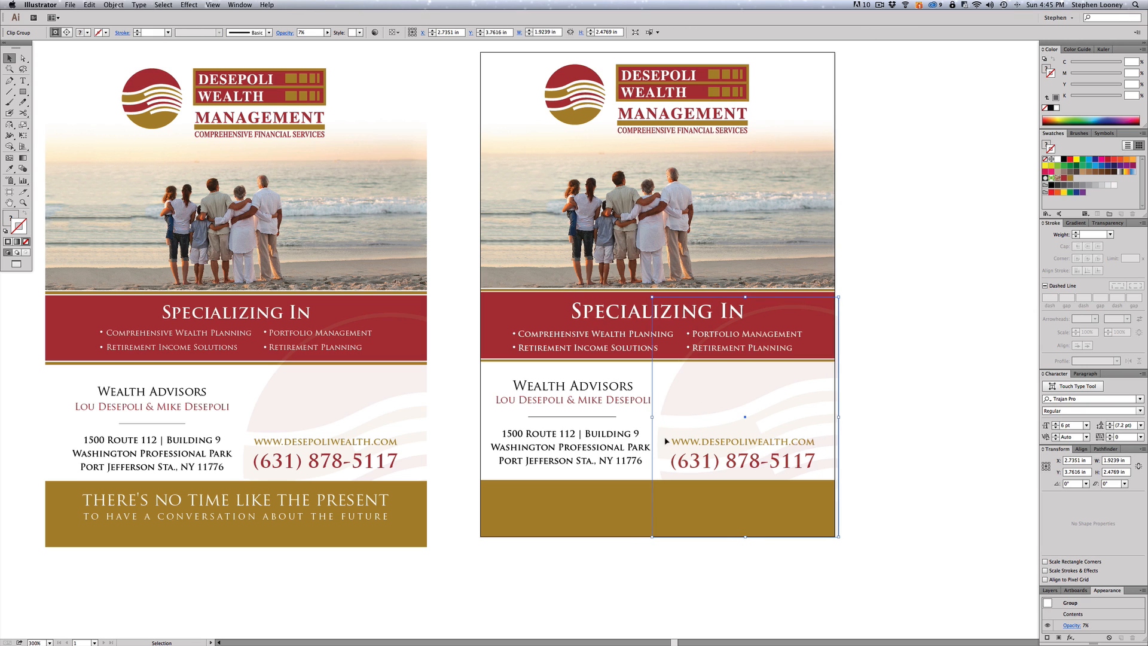
left_click_drag(687, 406, 670, 408)
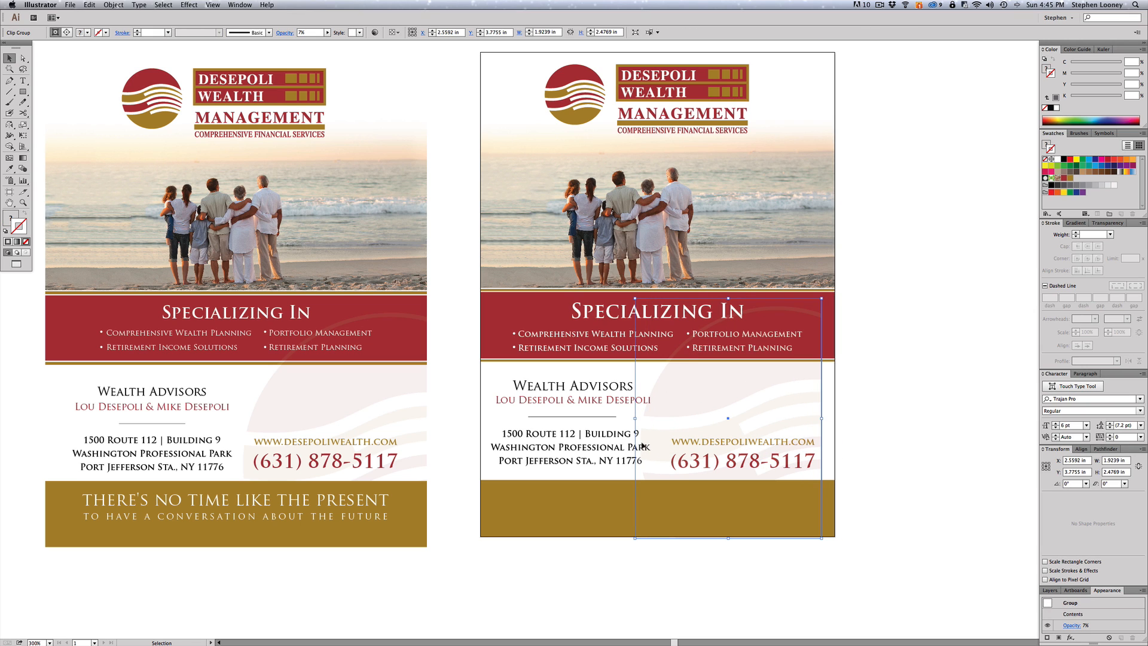
key("super+z")
key("Right")
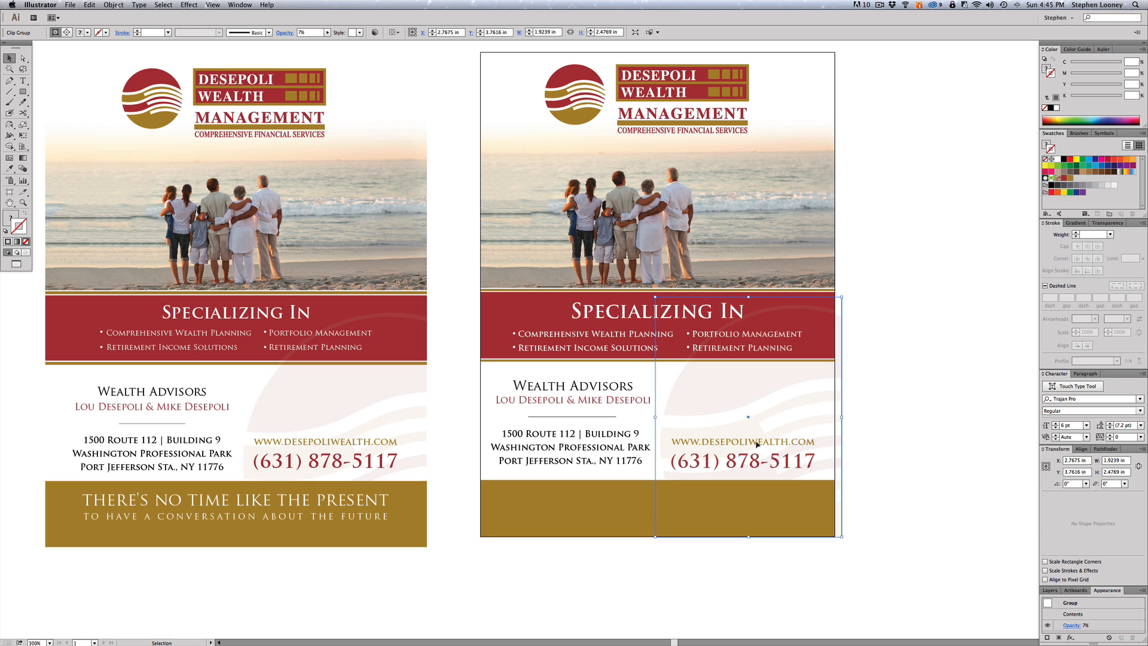
left_click(903, 398)
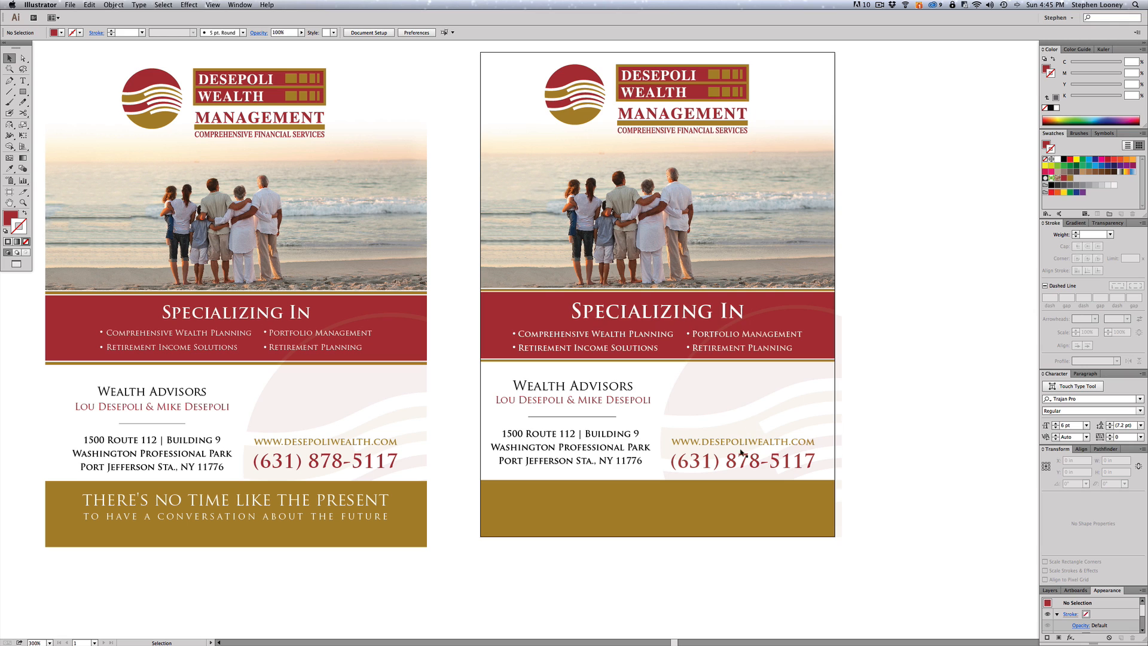
- Bring the copied website and phone text in front of the swoosh graphic
left_click(739, 394)
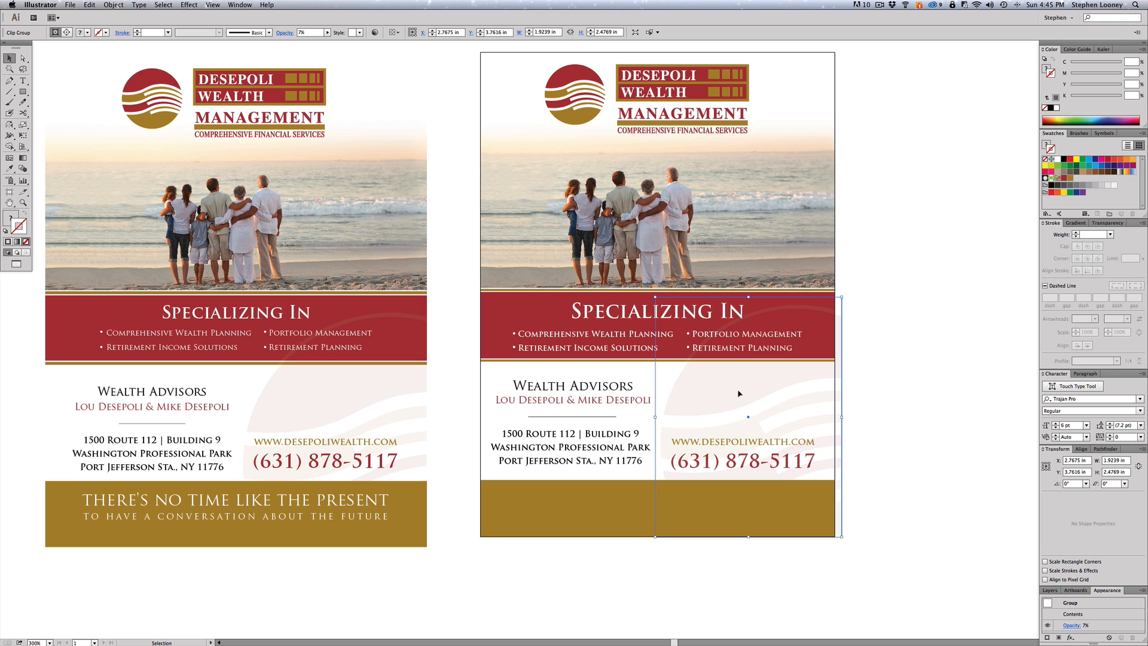
key("super+2")
left_click_drag(697, 416, 736, 465)
left_click(114, 5)
mouse_move(149, 24)
left_click(216, 25)
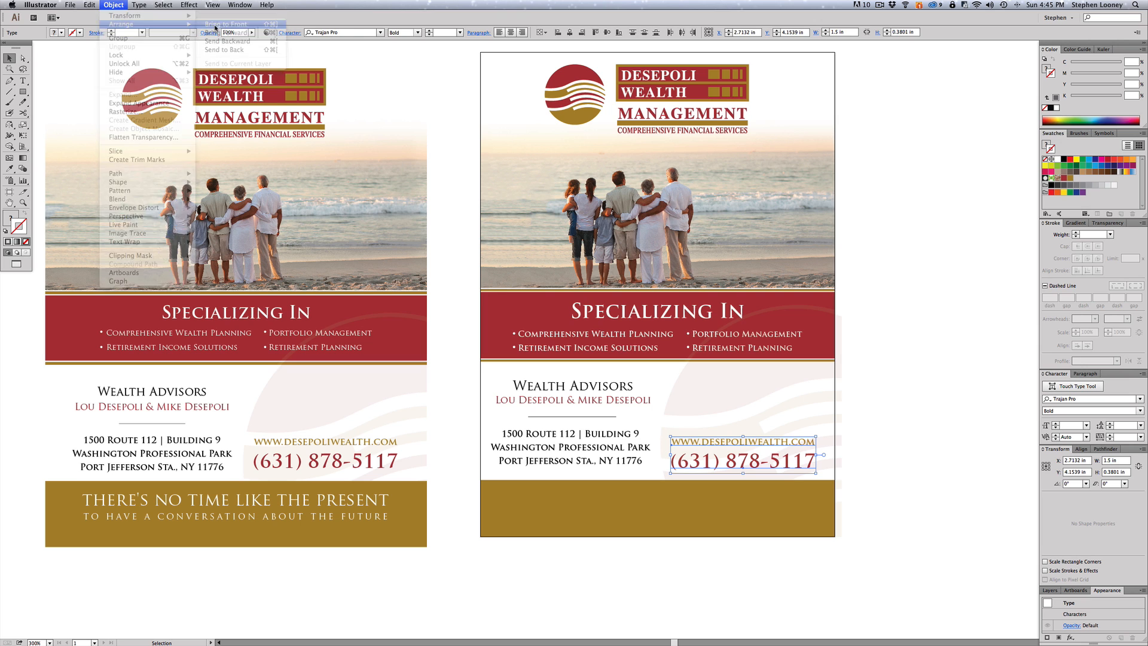
left_click(936, 400)
left_click_drag(914, 383, 923, 379)
- Copy the two-line tagline onto the right flyer's gold band and bring it to front
left_click(329, 498)
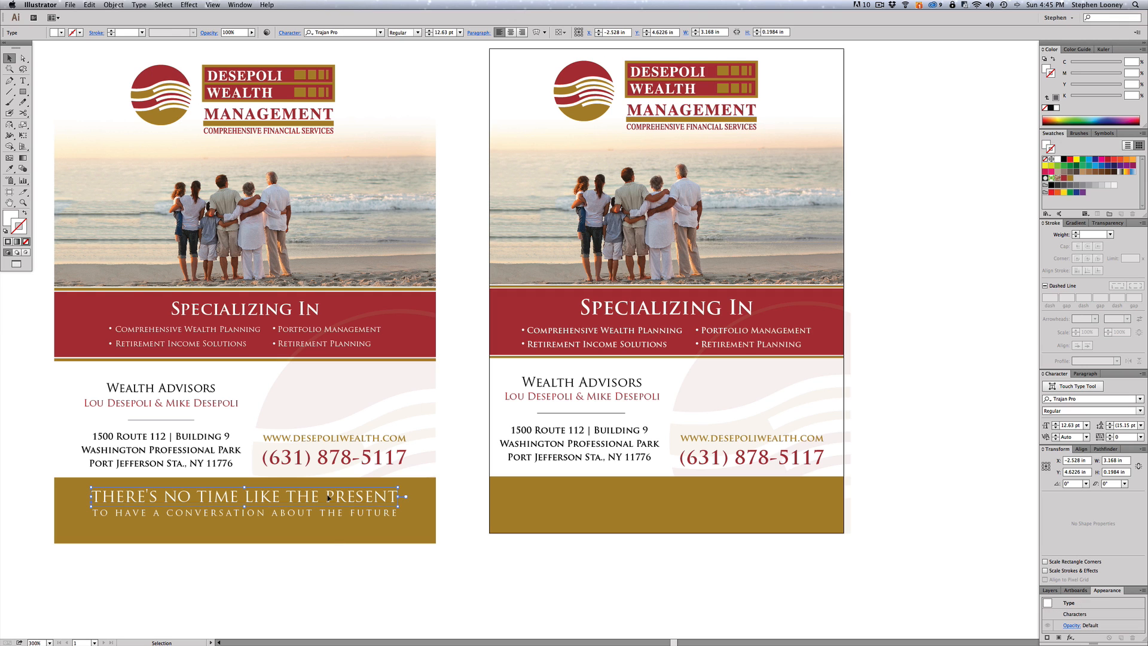
left_click_drag(280, 501, 698, 504)
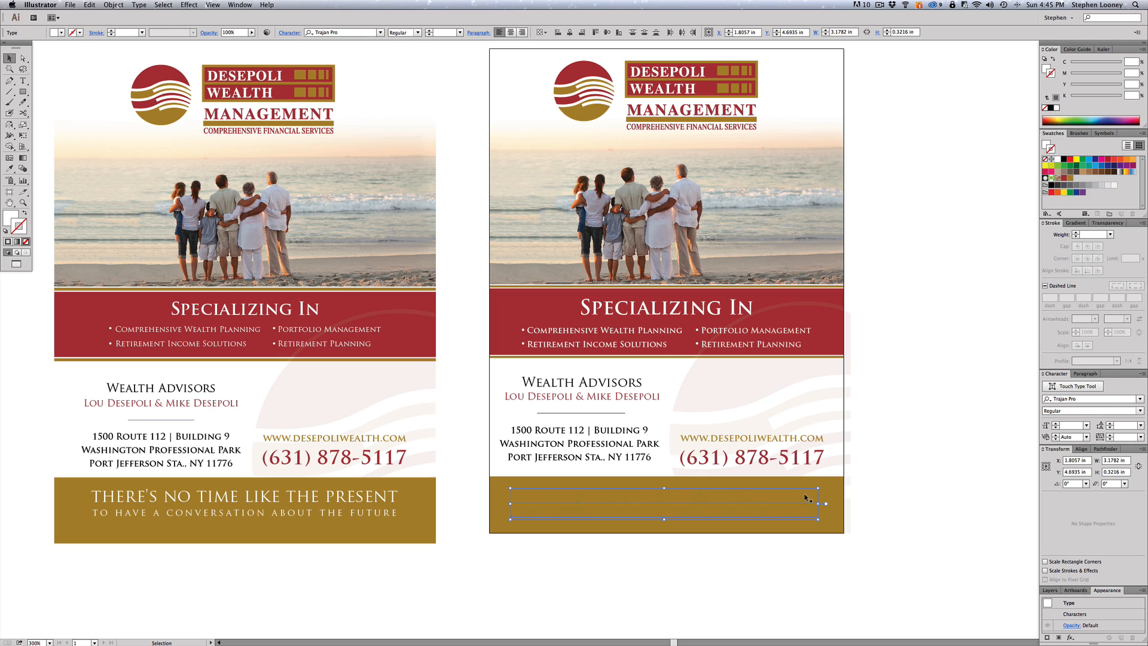
left_click(105, 4)
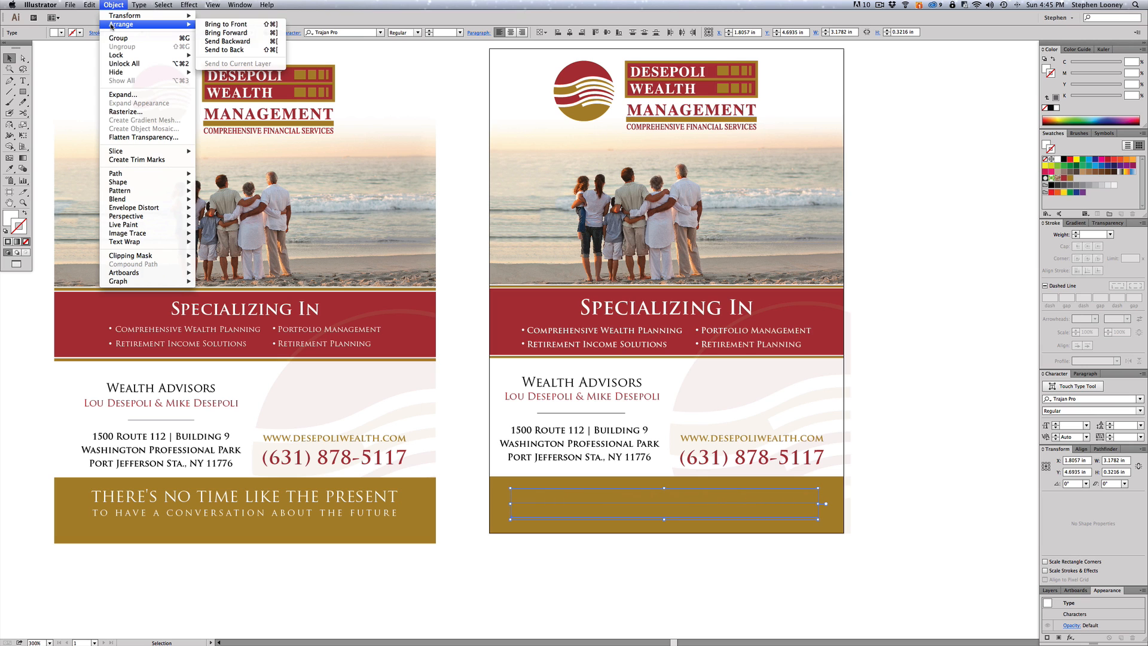
left_click(240, 26)
left_click(871, 437)
- Select the 'TO HAVE A CONVERSATION ABOUT THE FUTURE' line and inspect its character settings
left_click(701, 501)
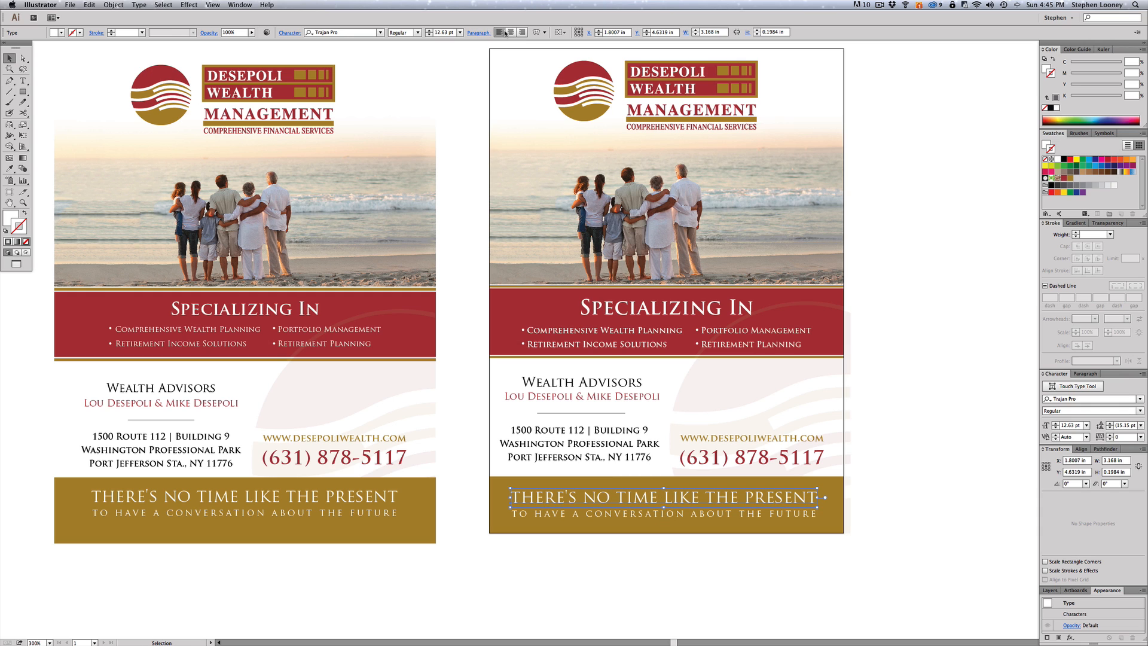
left_click(903, 328)
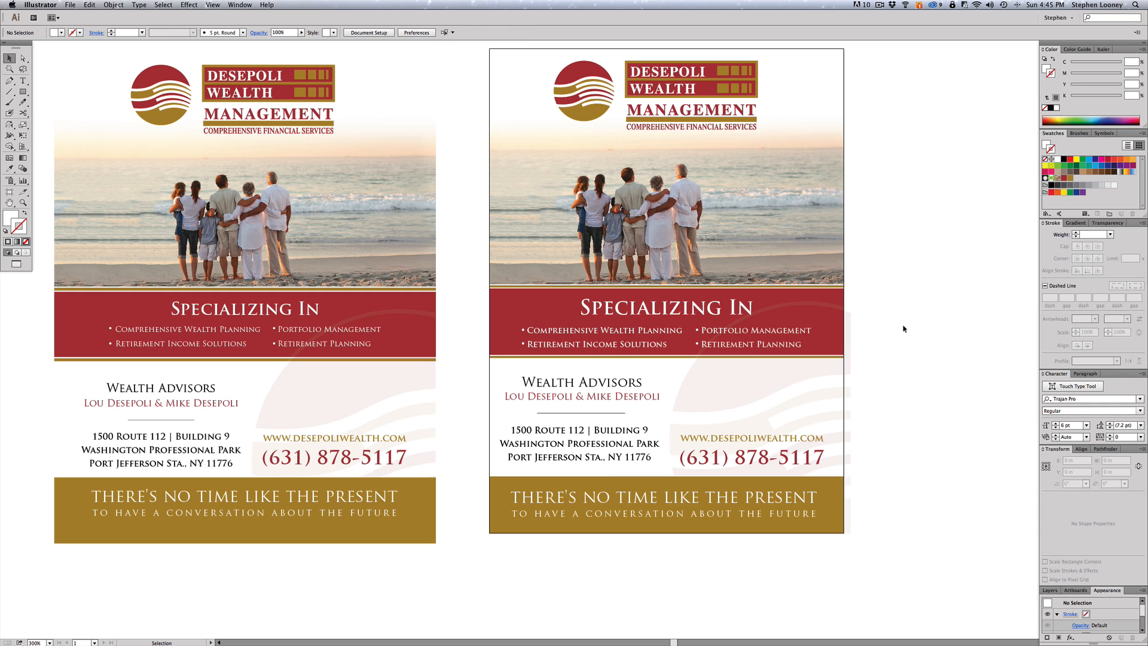
left_click(664, 514)
left_click(284, 33)
left_click(284, 34)
left_click(283, 33)
left_click(861, 462)
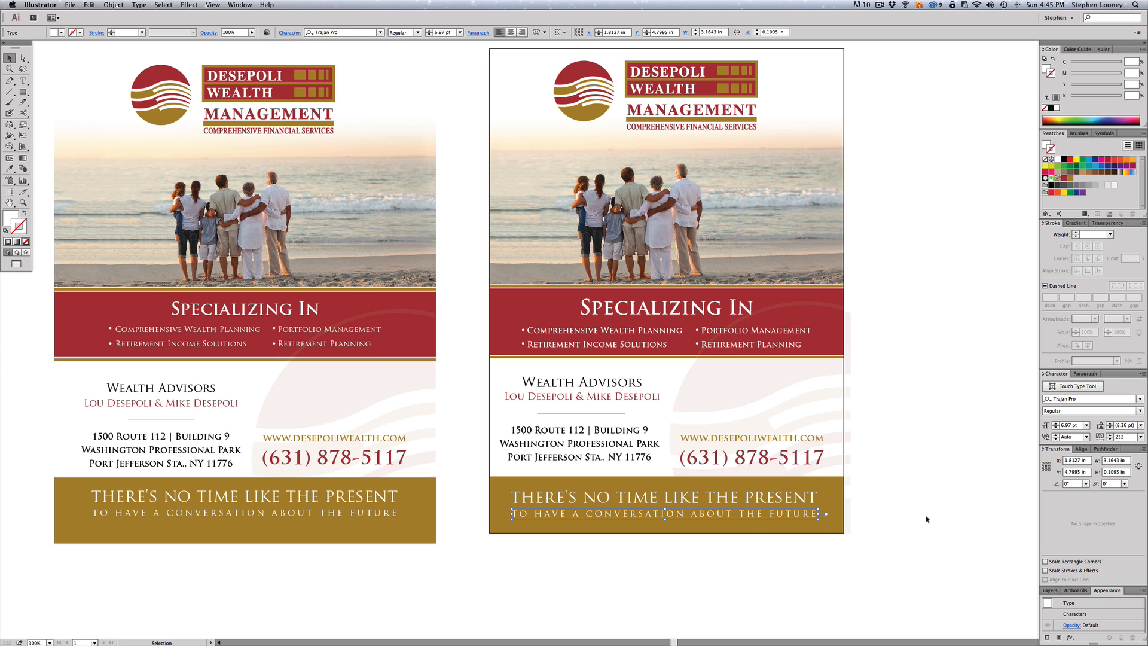
- Replace the second tagline line with a duplicate of the first, retyped as 'To have a conversation about the future'
left_click(747, 514)
key("Delete")
left_click_drag(609, 502, 606, 518)
triple_click(606, 518)
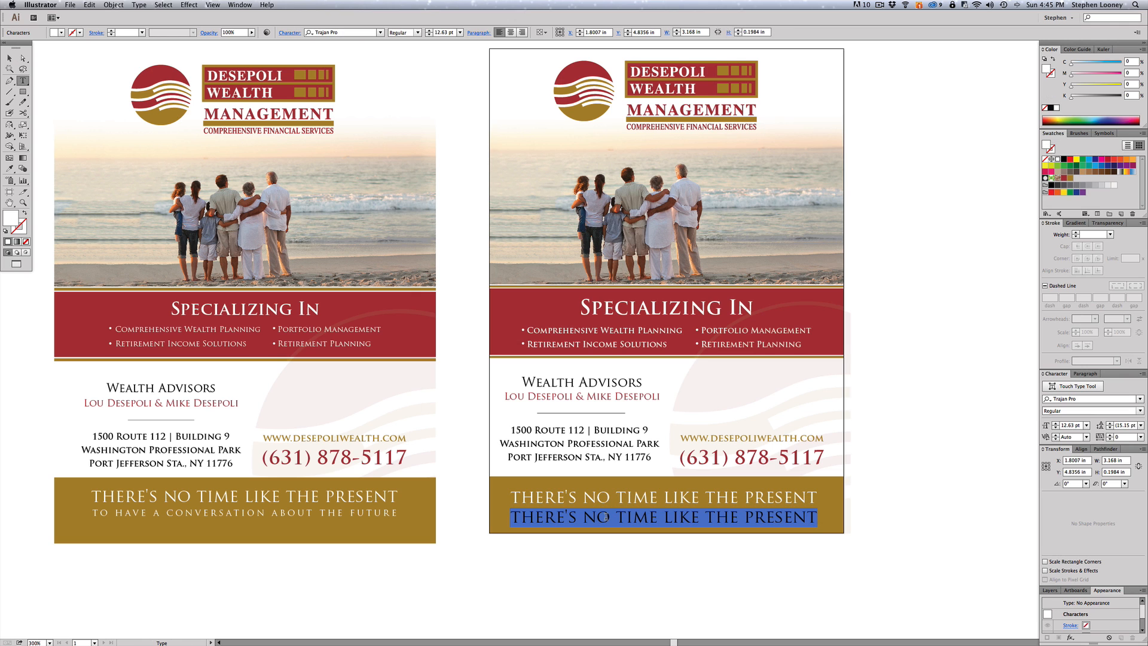
type("To")
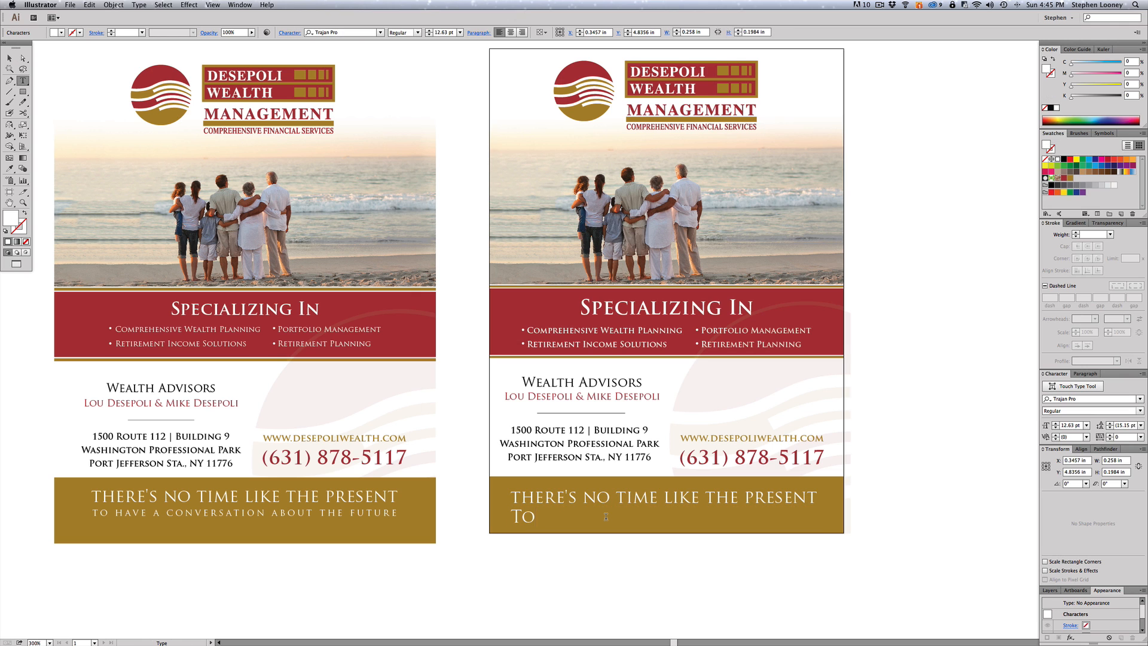
type(" have a conver")
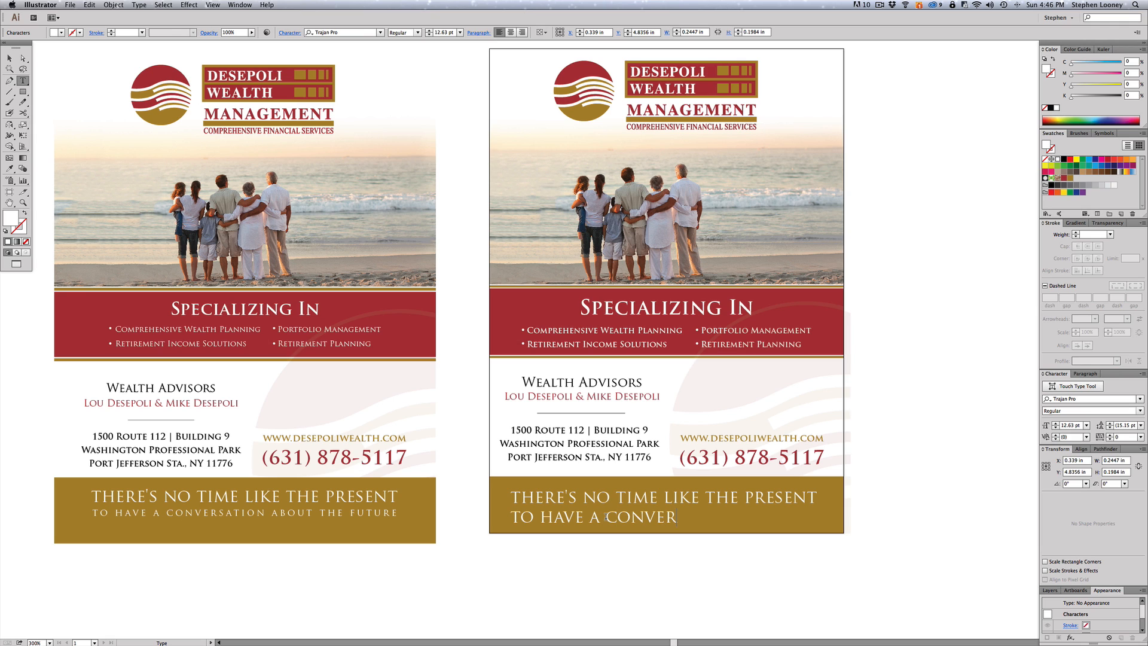
type("sation about the fut")
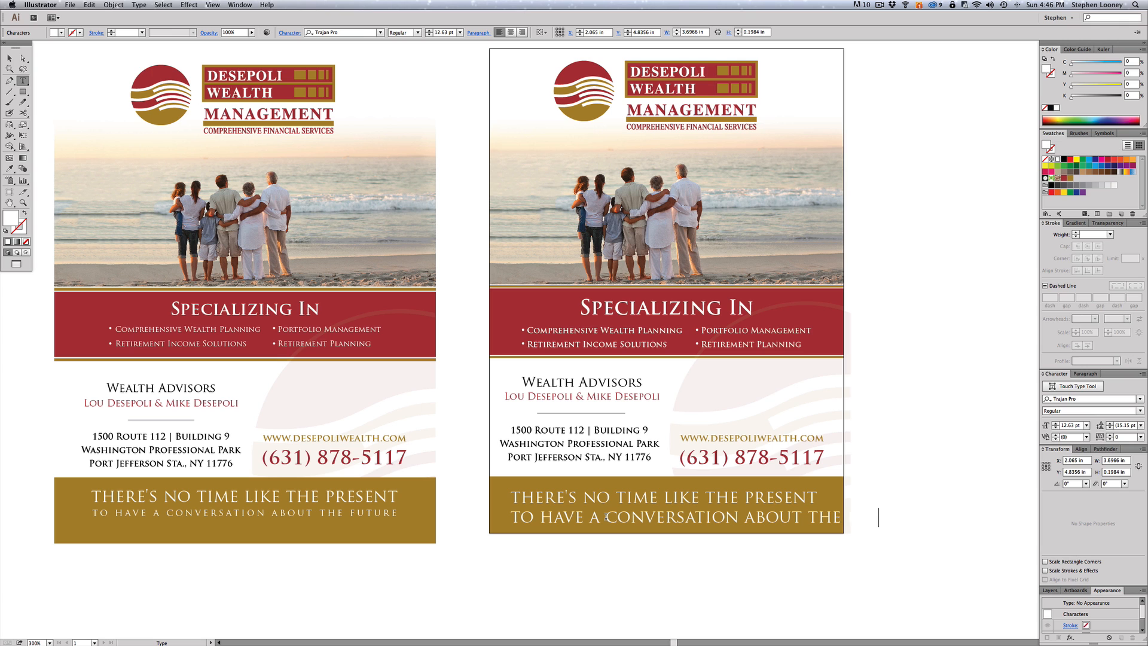
key("Escape")
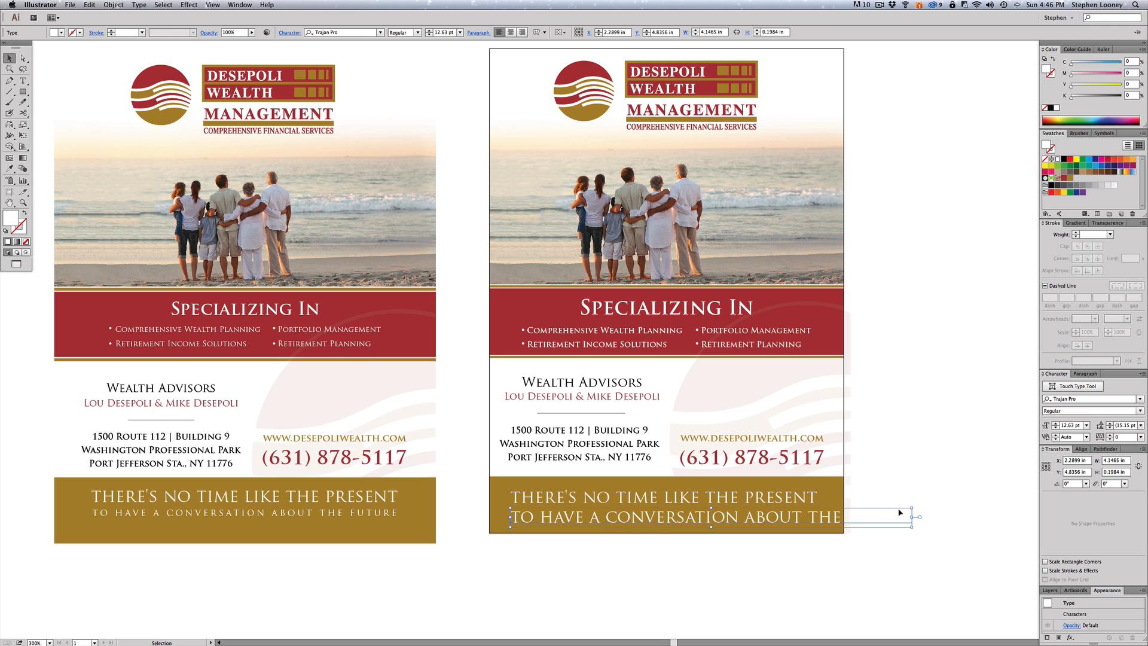
- Scale the new line down proportionally and set its tracking to 176
left_click_drag(911, 517, 748, 507)
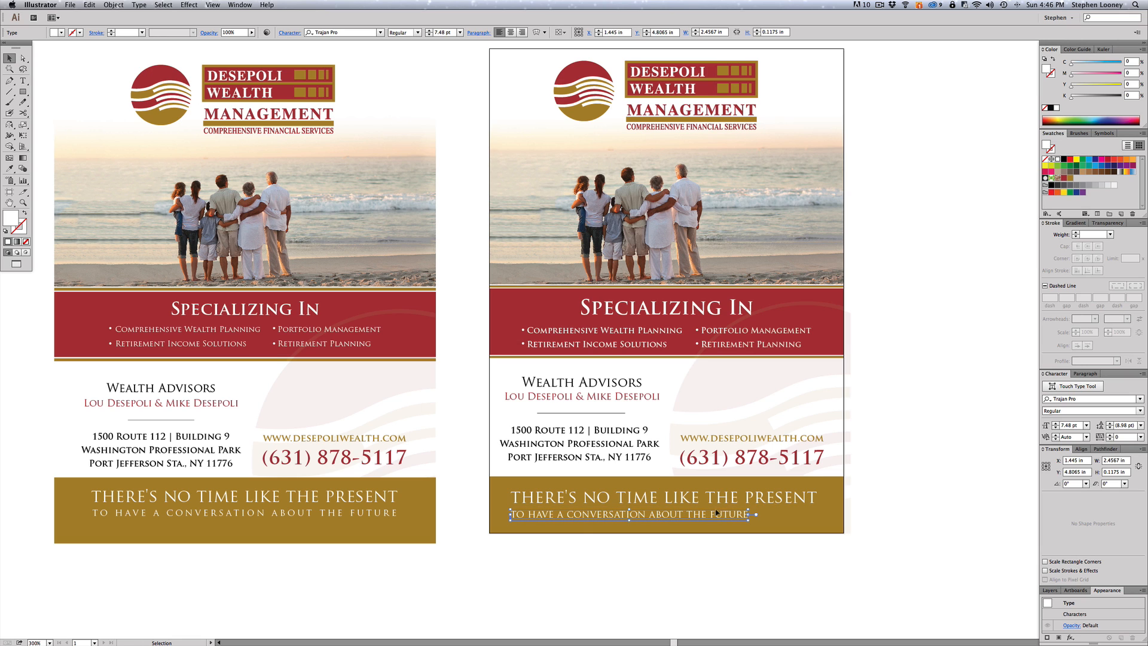
left_click(289, 33)
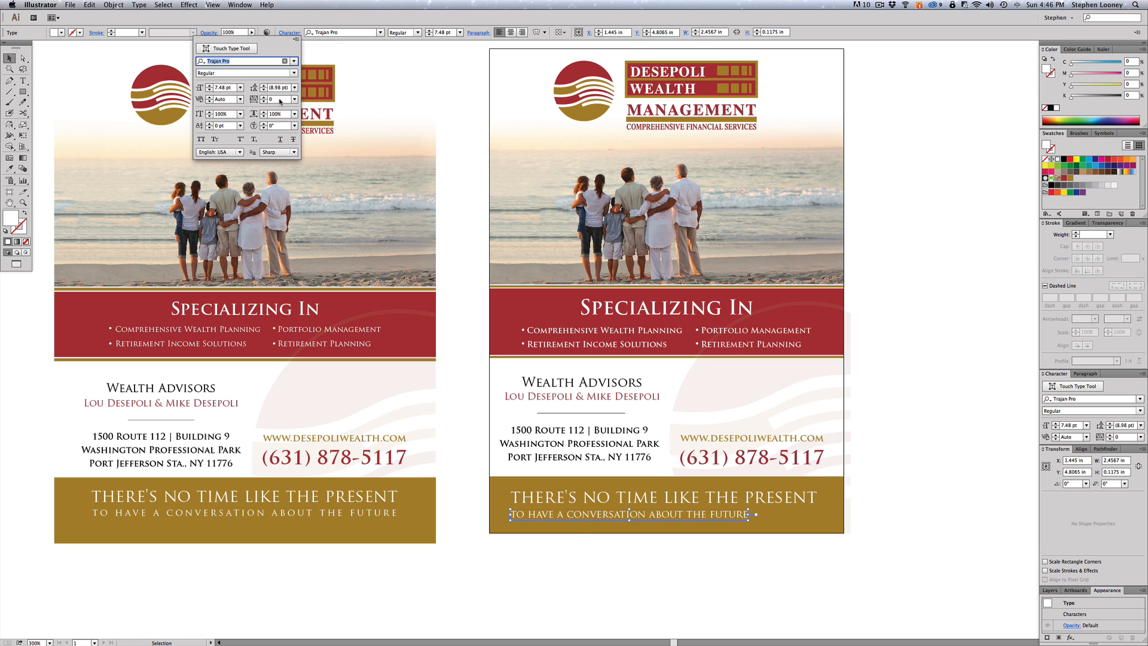
left_click(279, 101)
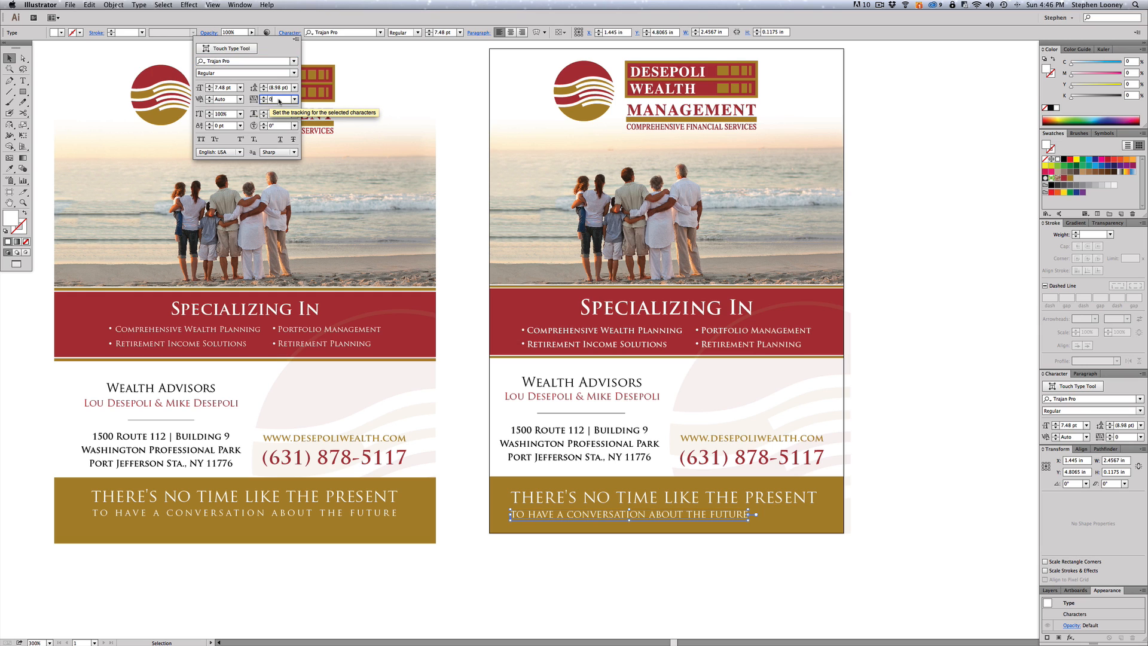
scroll(279, 101, "up", 15)
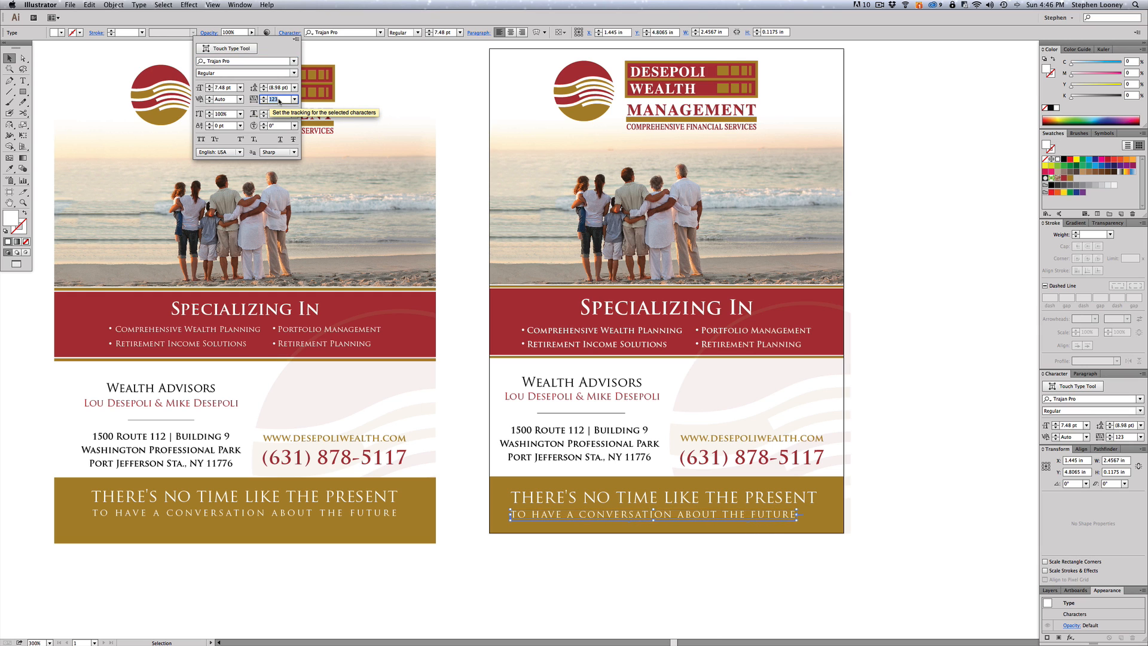
scroll(278, 101, "up", 6)
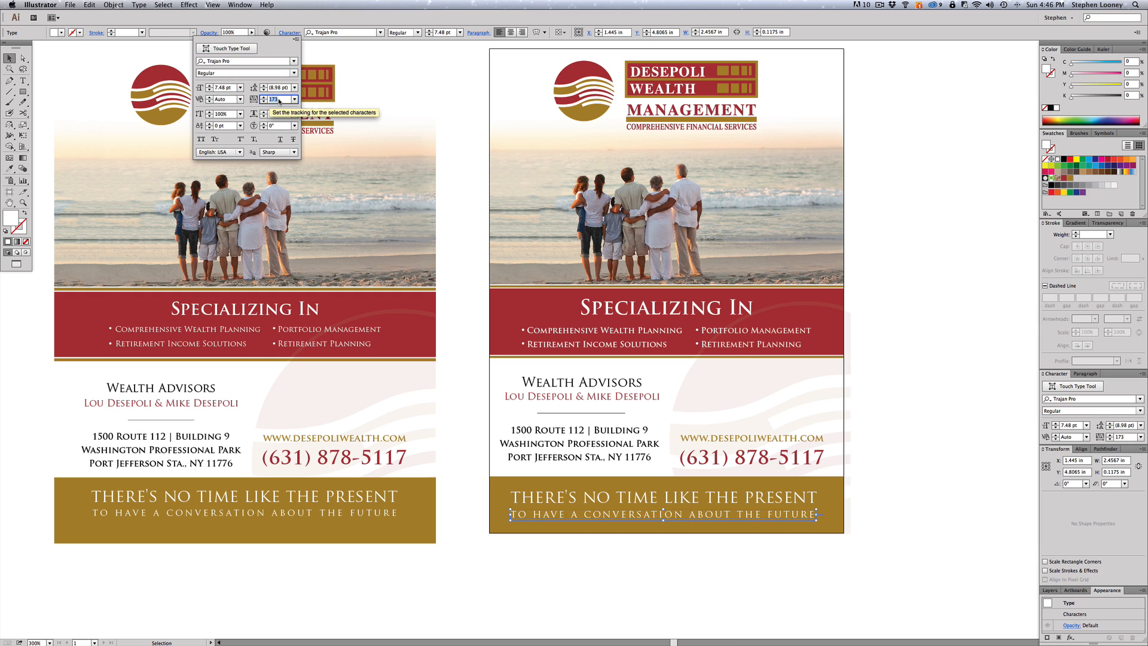
left_click(753, 562)
left_click(753, 562)
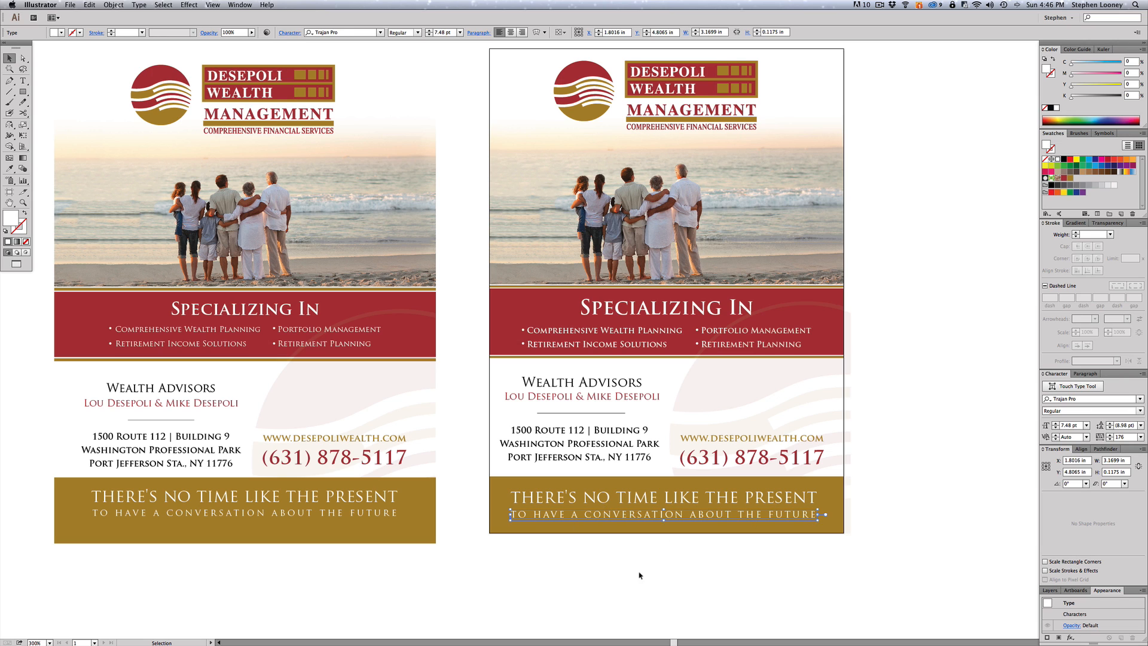
- Nudge the second tagline line slightly right within the gold band
left_click(521, 516)
key("super+shift+a")
key("space")
left_click_drag(844, 447, 839, 450)
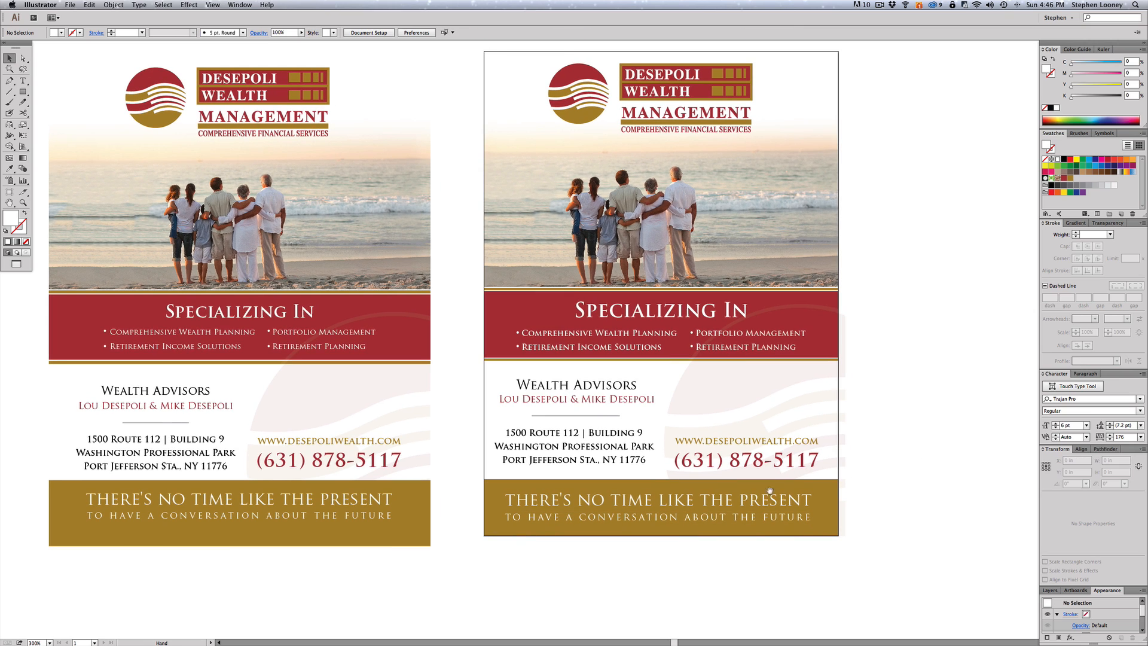
left_click(751, 503)
key("Right")
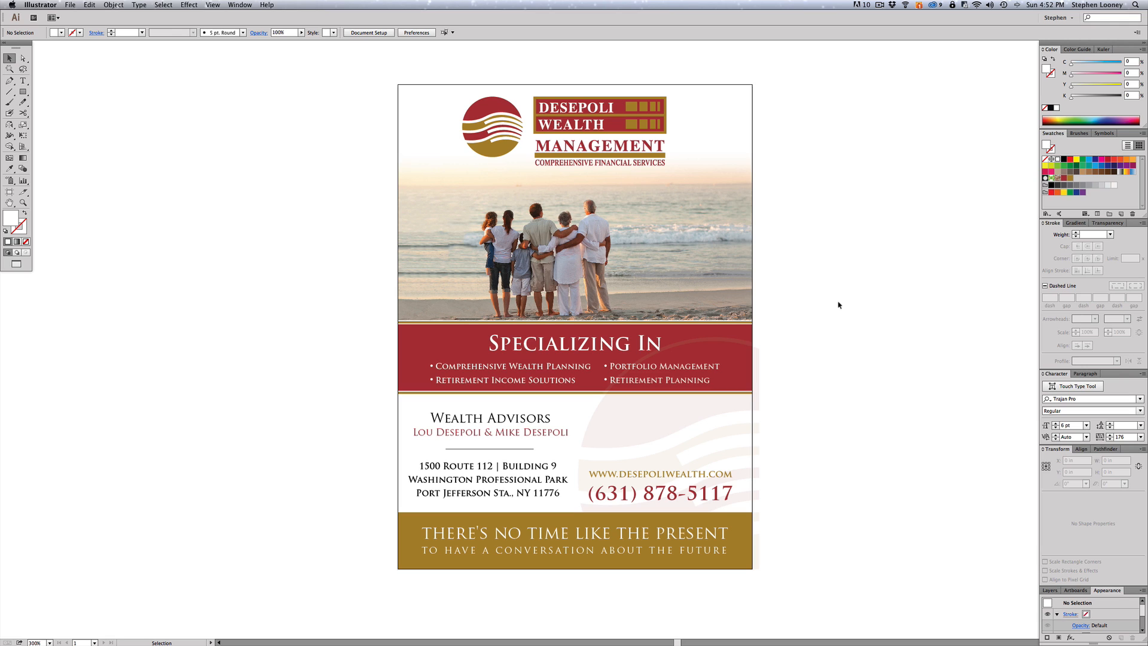
left_click(116, 5)
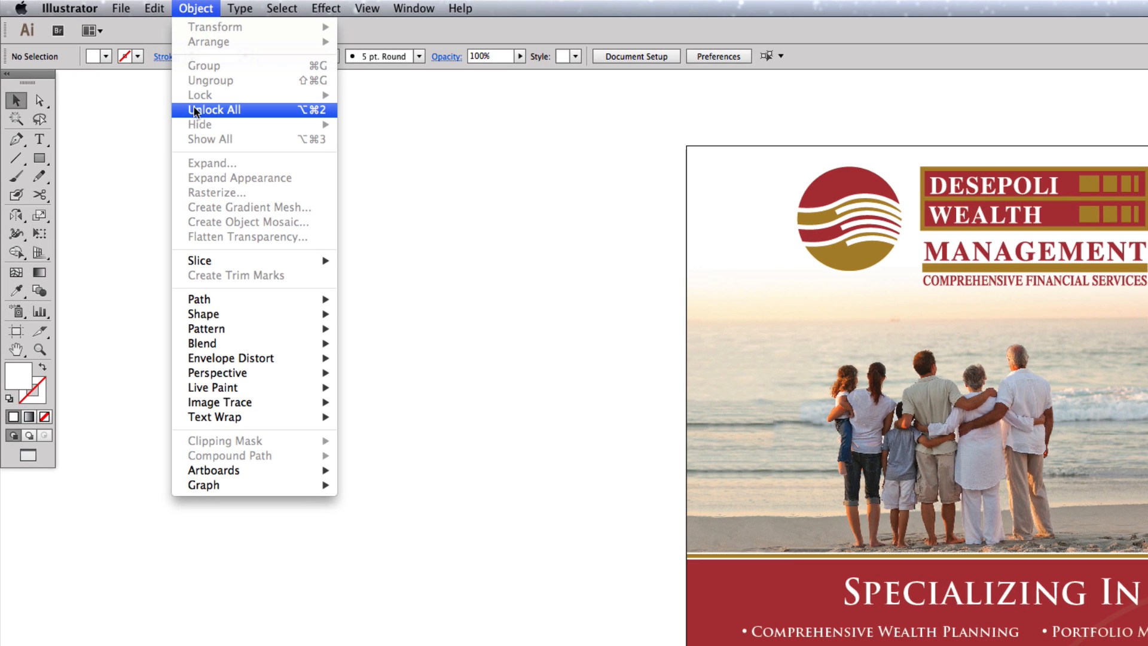
- Unlock all artwork and show guides so the red bleed outline appears, then deselect
left_click(193, 110)
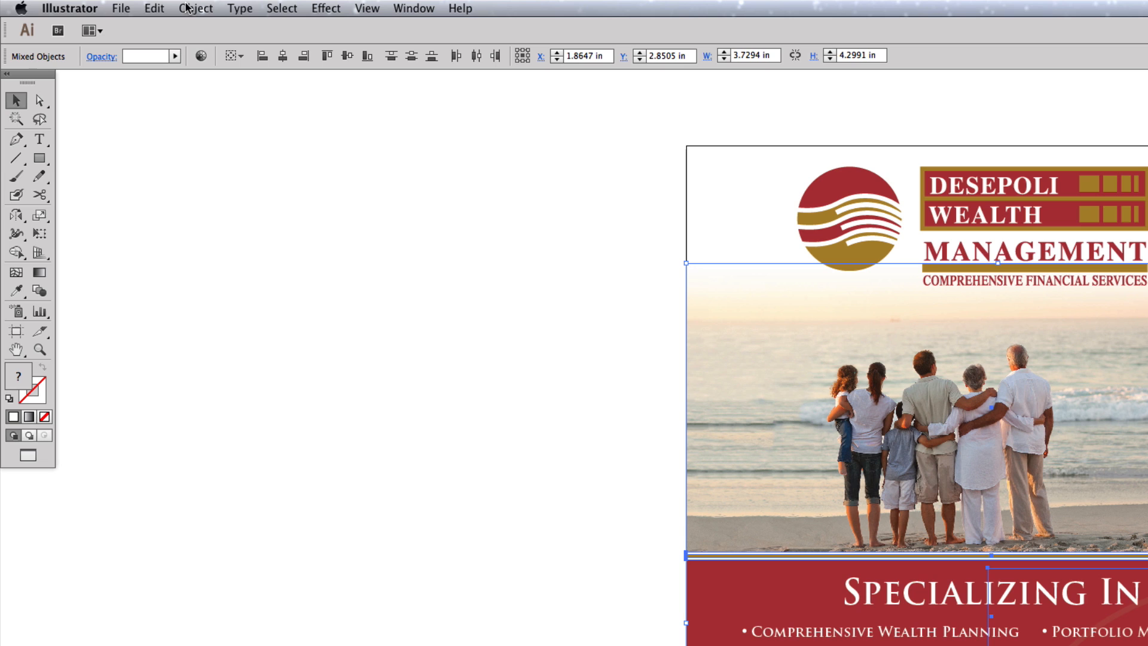
left_click(418, 7)
mouse_move(367, 8)
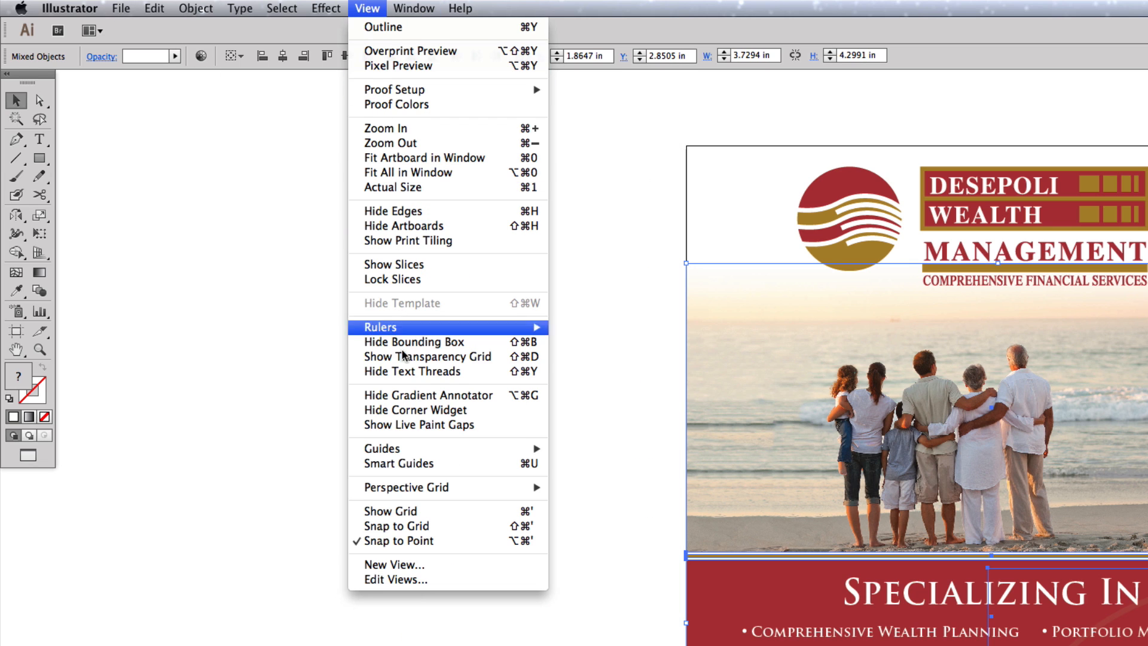
mouse_move(421, 450)
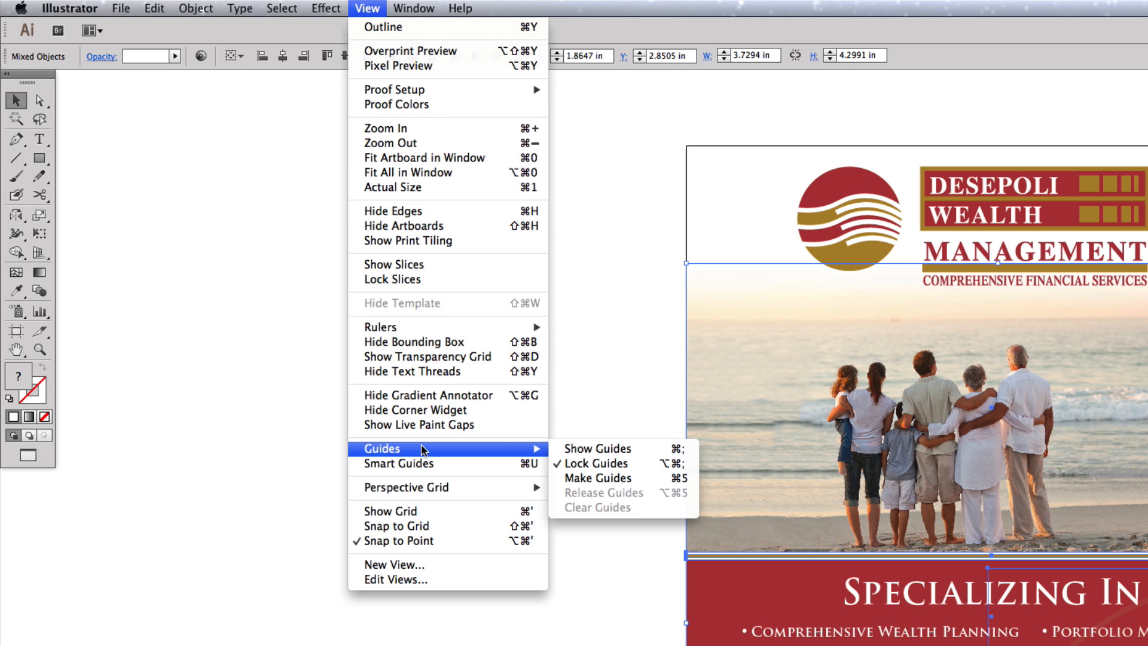
left_click(577, 449)
key("super+shift+a")
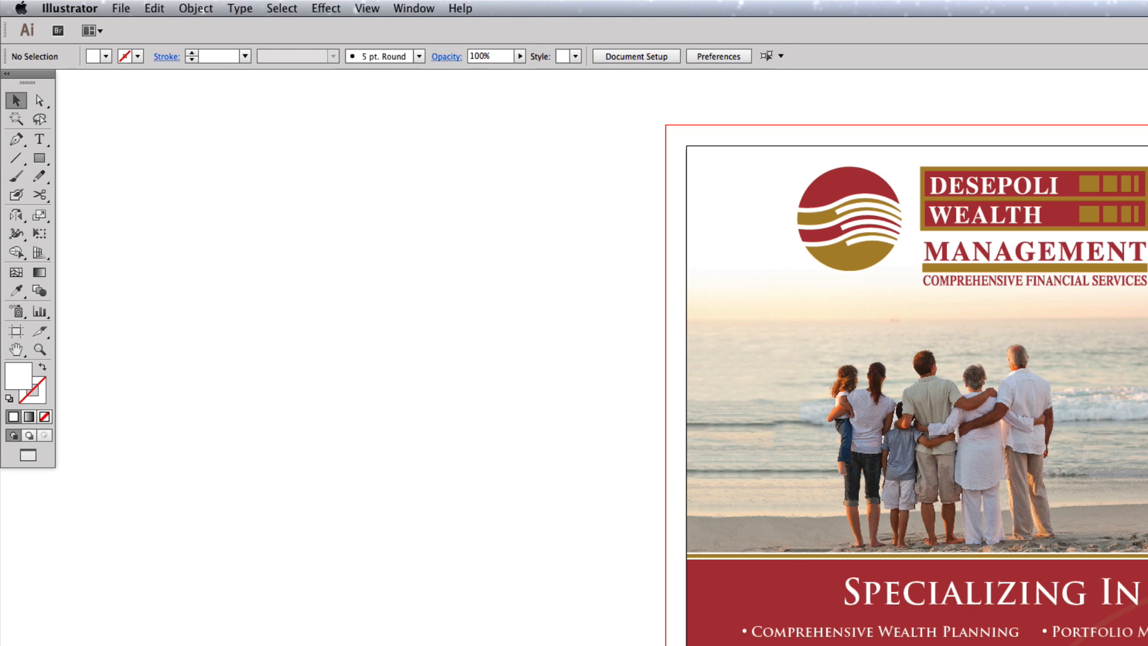
- Select all artwork and apply Type > Create Outlines to every text object
key("super+a")
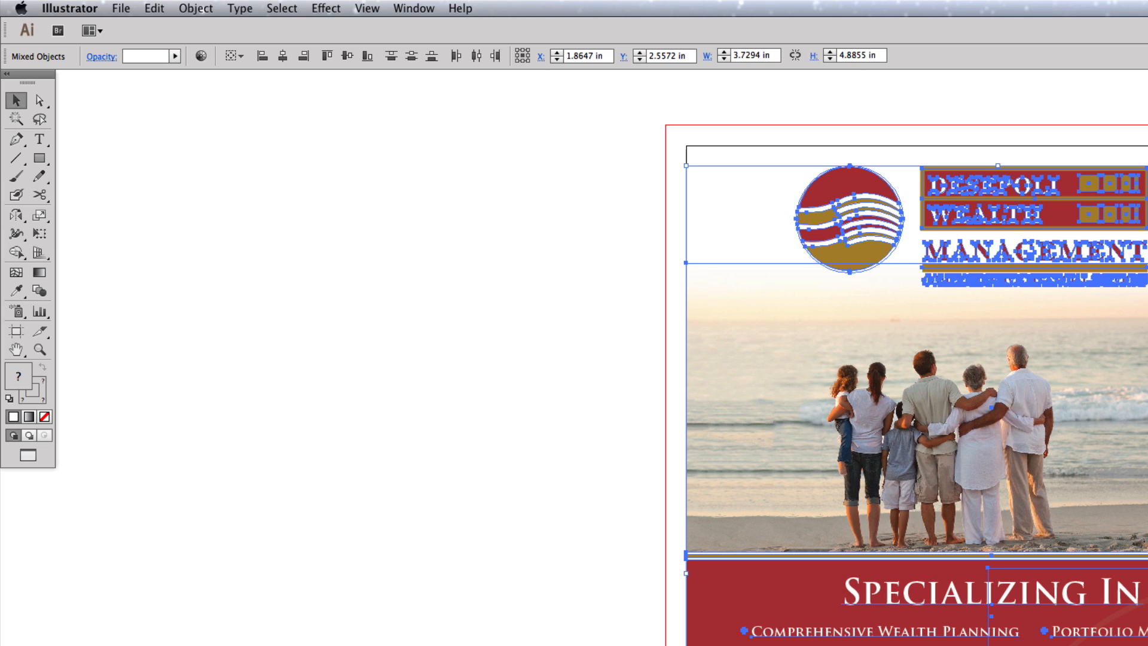
left_click(240, 8)
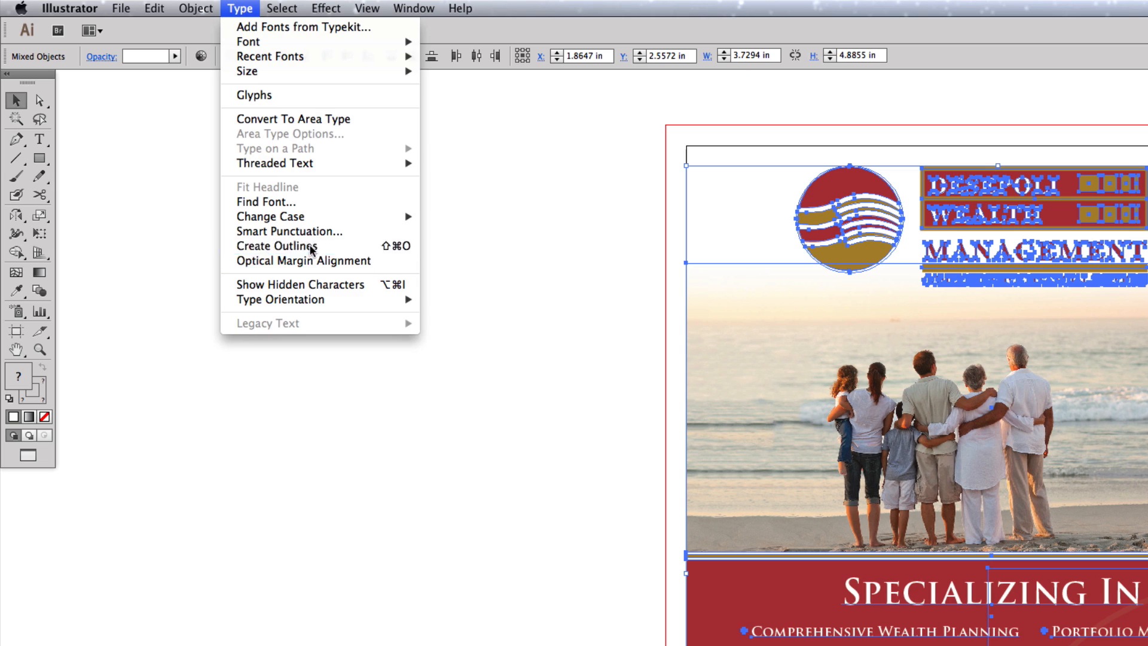
left_click(277, 245)
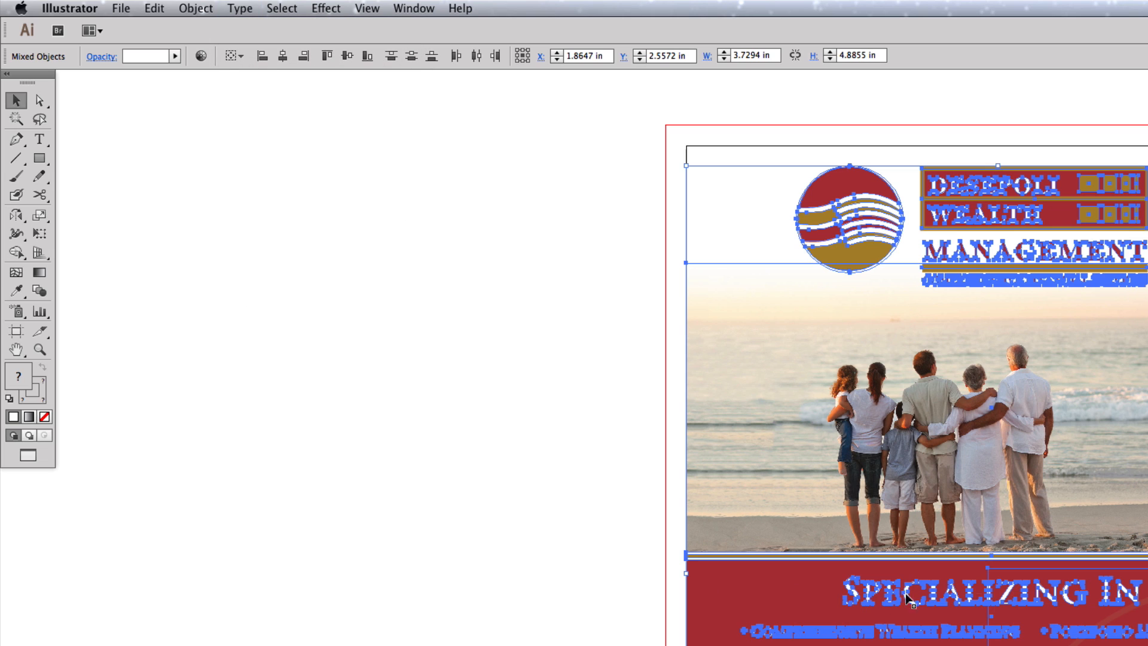
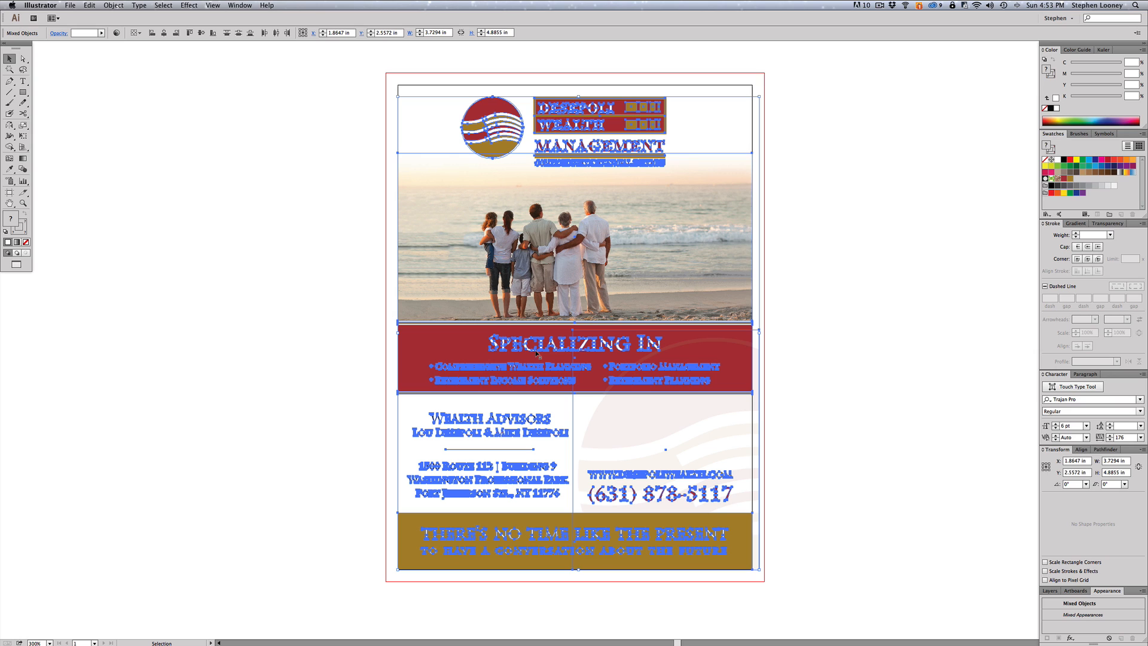
- Deselect all flyer objects by clicking the empty canvas beside the artboard
left_click(820, 284)
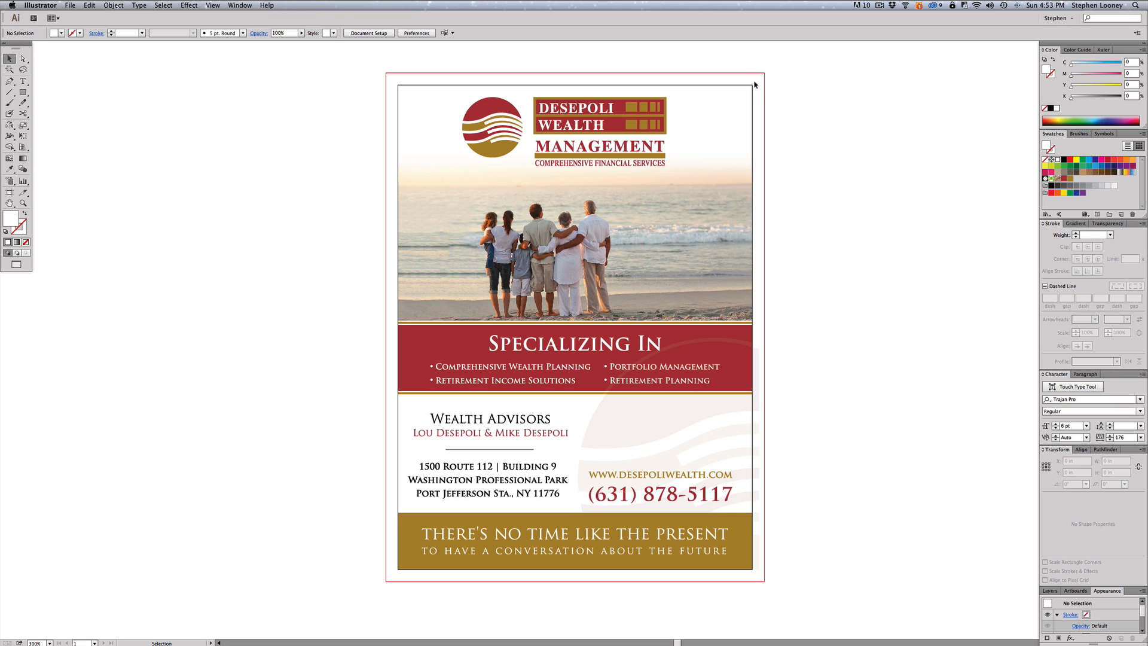
- Extend the beach photo's clipping frame out to the left and right bleed edges
key("a")
left_click(753, 165)
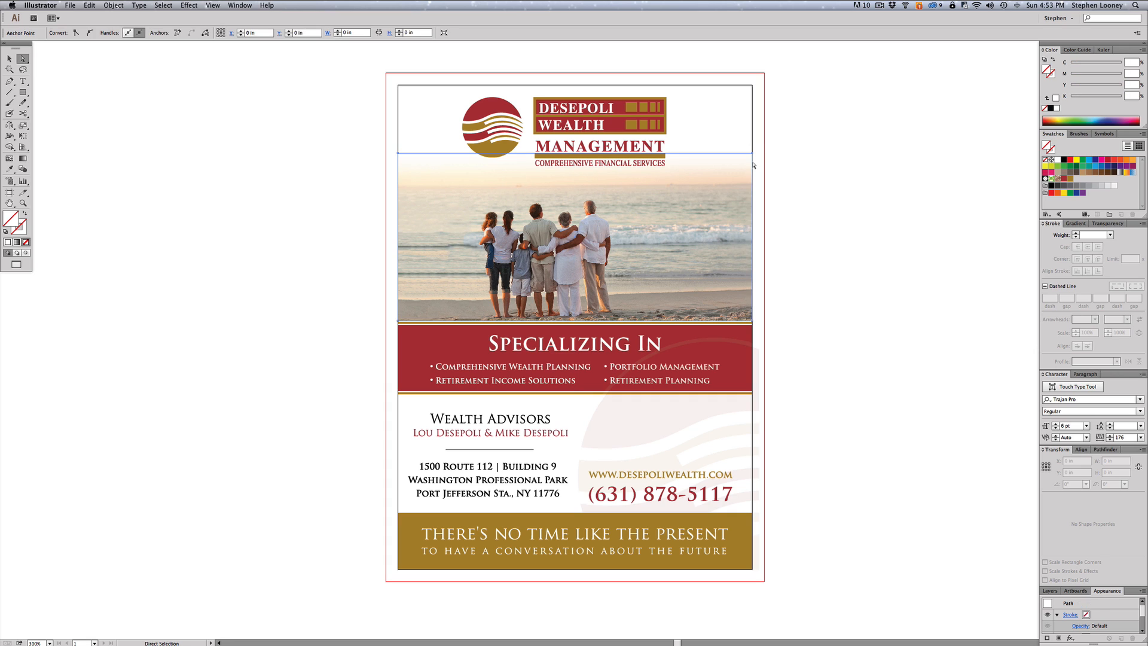
key("Right")
key("Right")
key("Right")
key("Right")
key("Right")
key("Right")
key("Right")
key("Right")
key("Right")
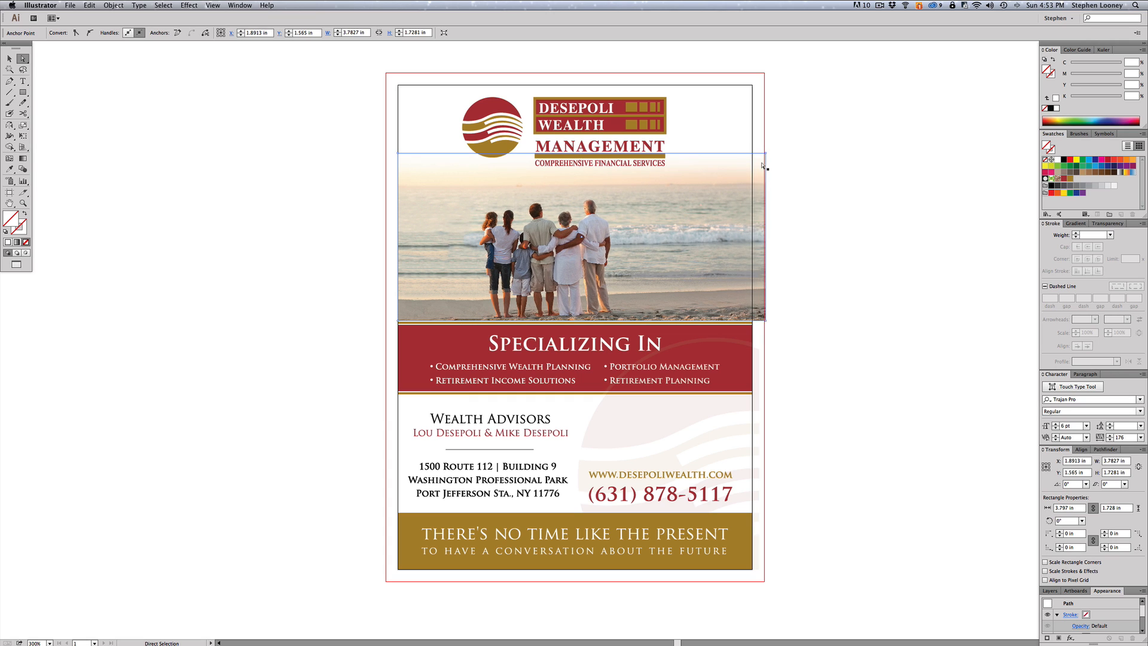
key("super+shift+a")
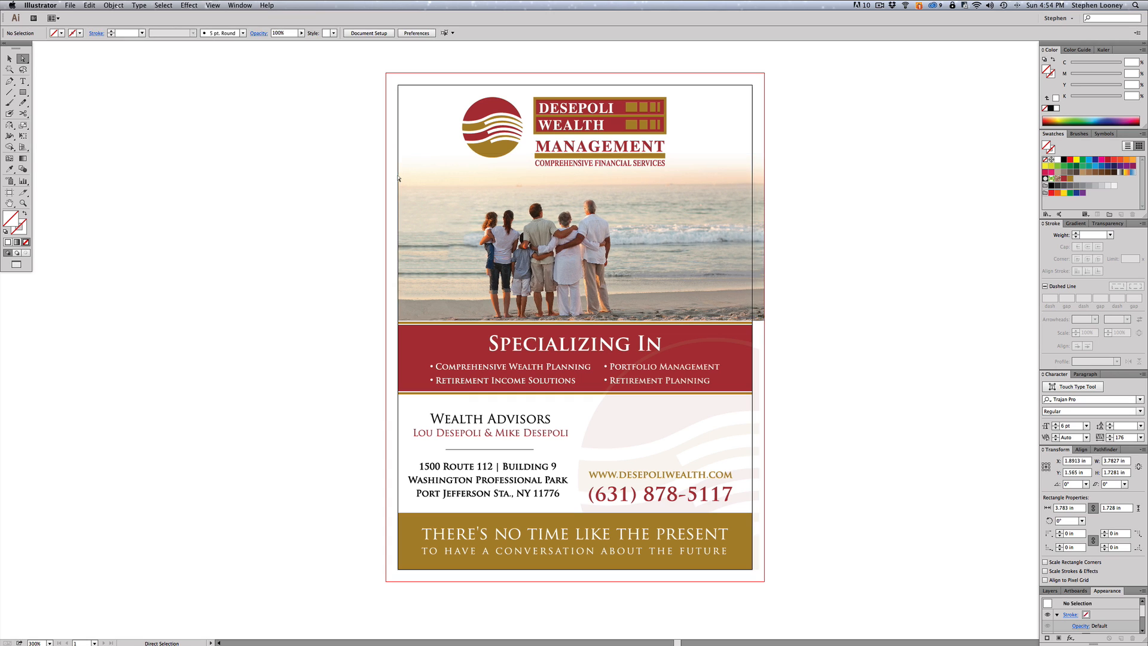
left_click(398, 176)
key("Left")
key("Left")
key("Left")
key("Left")
key("Left")
key("Left")
key("Left")
key("Left")
key("Left")
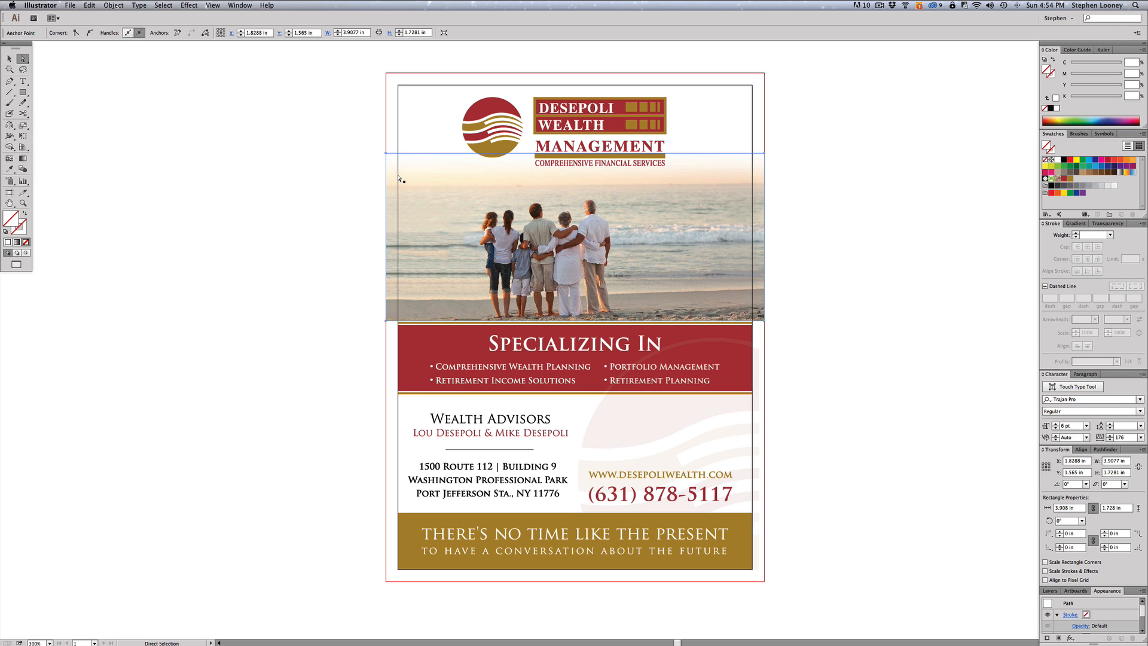
left_click_drag(386, 320, 279, 332)
key("super+z")
key("super+z")
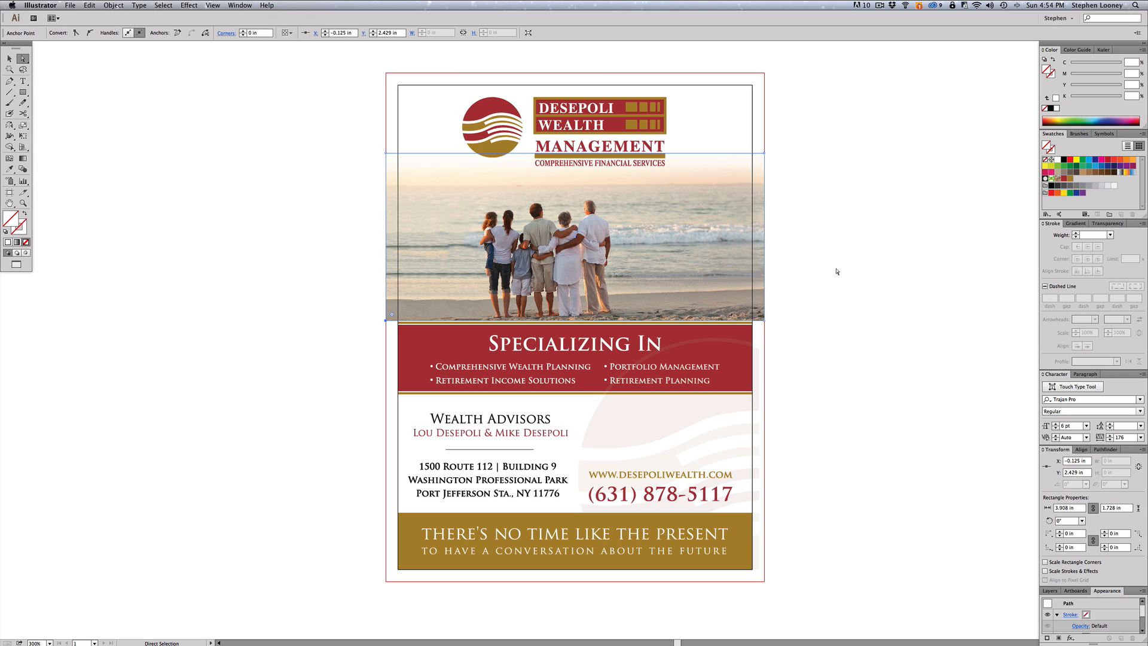
left_click(833, 275)
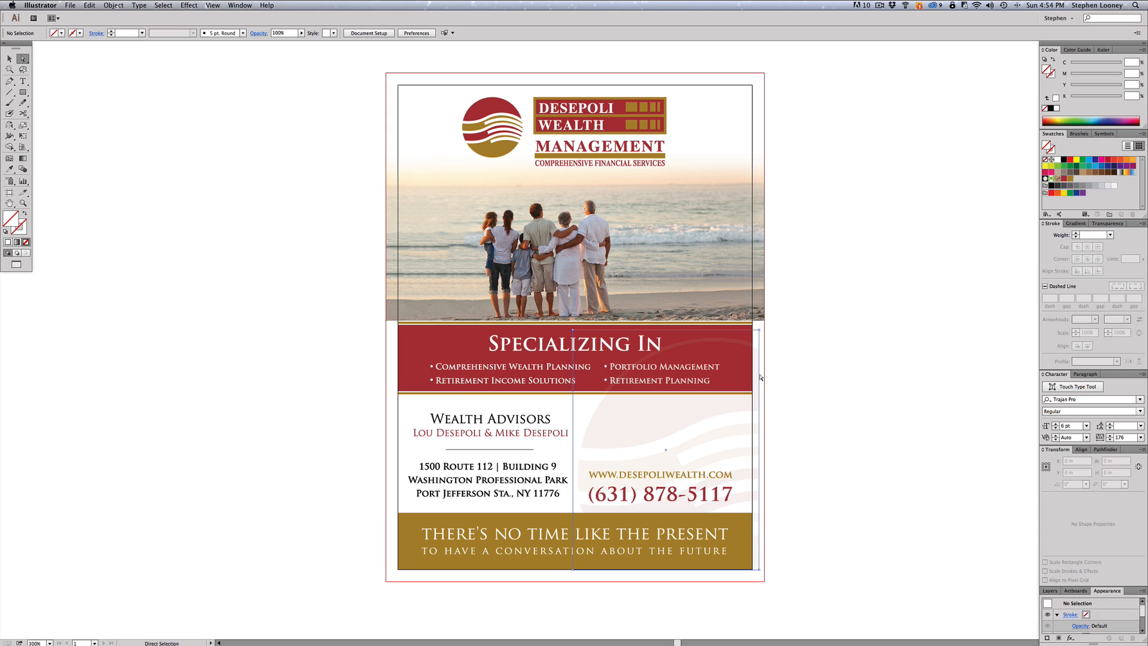
- Stretch the lower-right swoosh rectangle's right and bottom edges to the bleed
left_click(761, 377)
left_click_drag(761, 378, 764, 377)
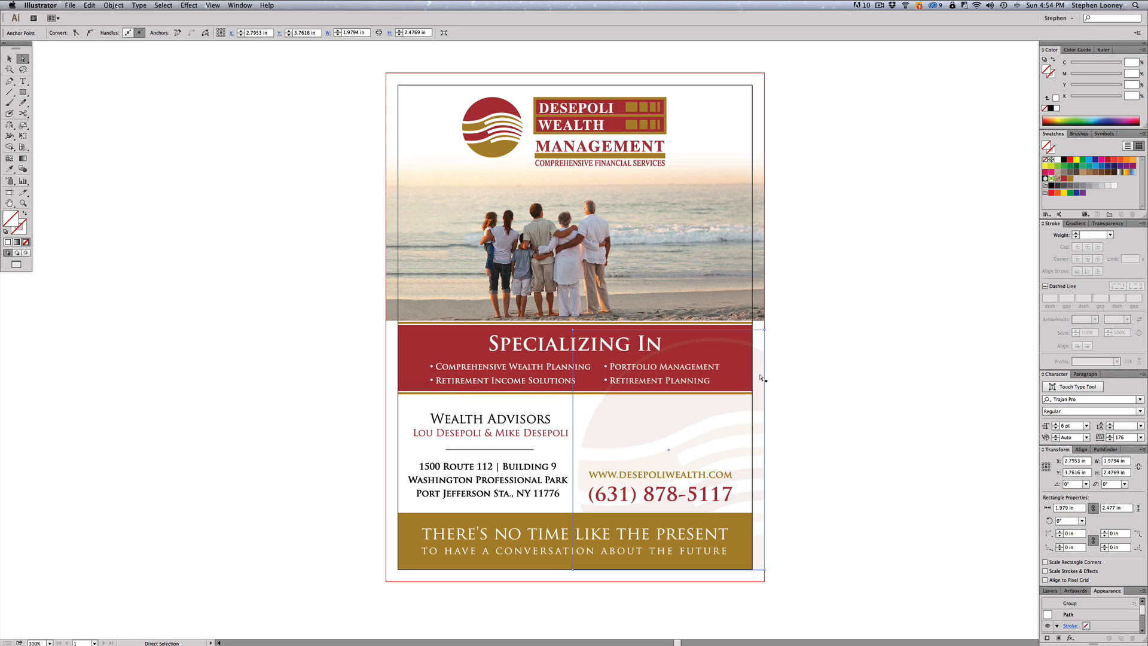
left_click_drag(757, 570, 758, 581)
left_click(895, 512)
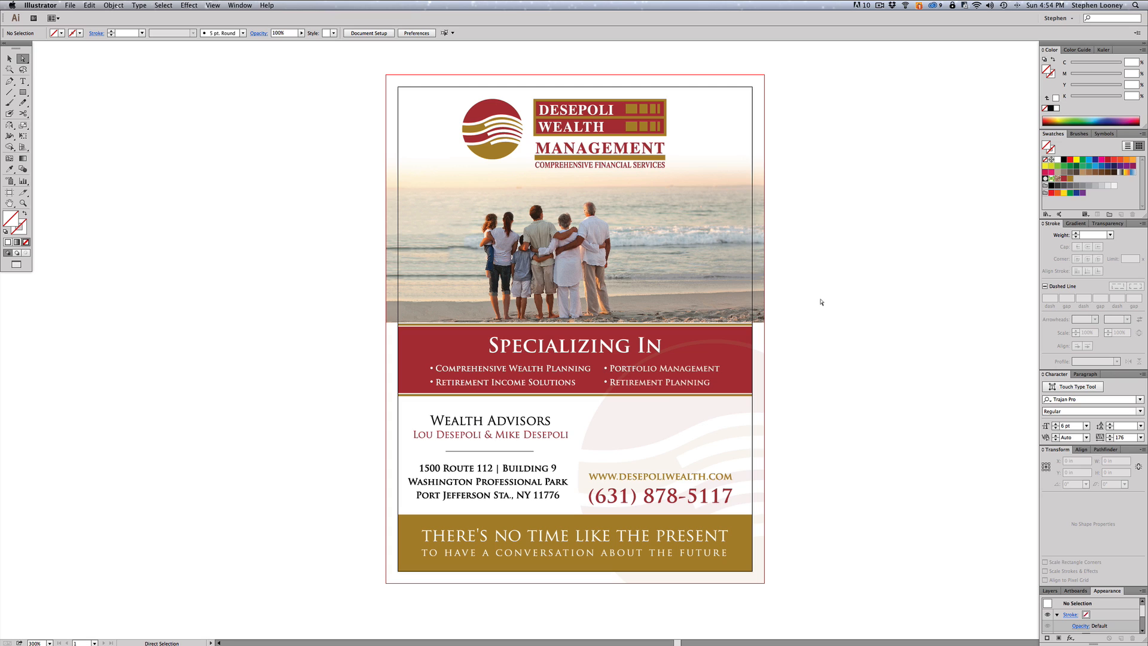
- Lock the beach photo and the swoosh group with Object > Lock > Selection
left_click(715, 257)
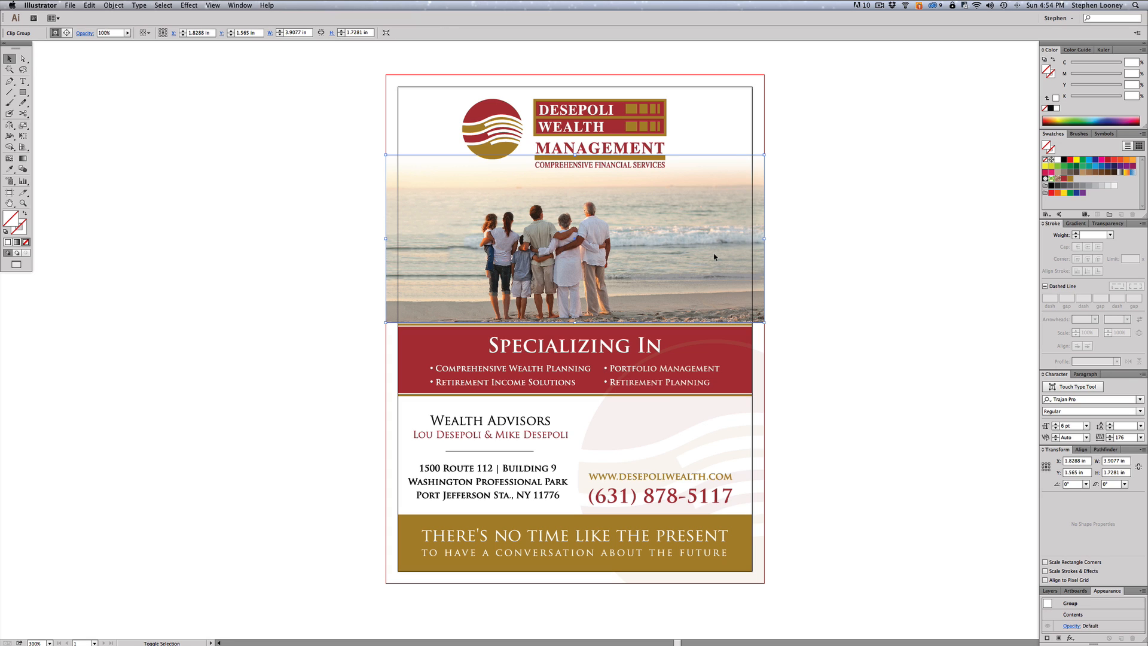
left_click(684, 418, "shift")
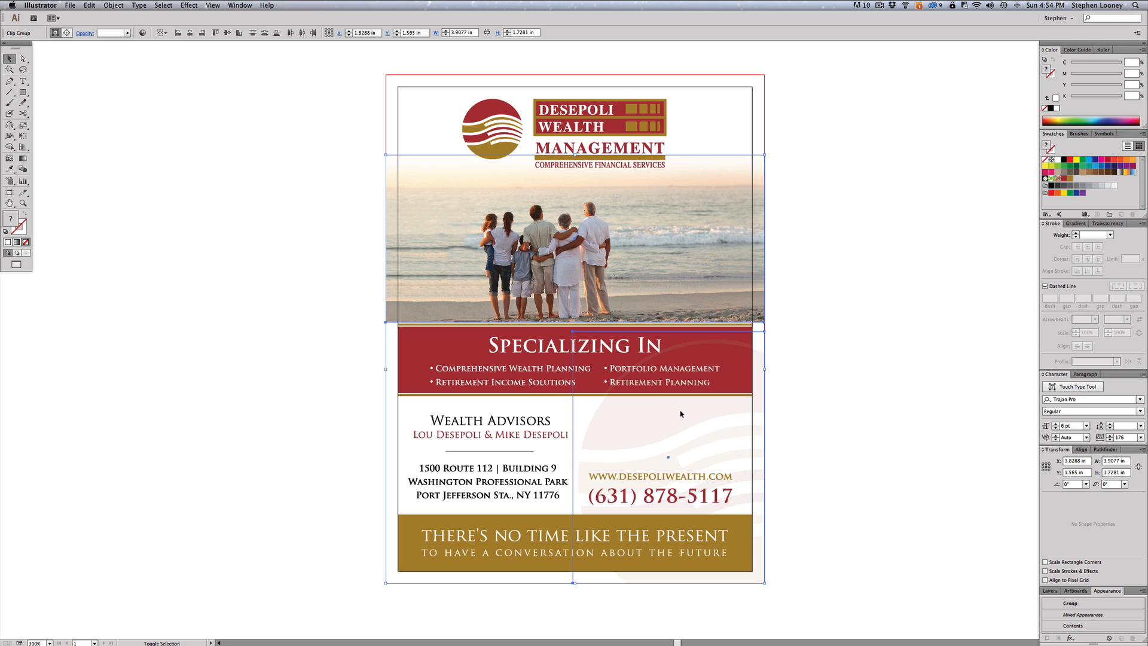
left_click(113, 5)
mouse_move(134, 51)
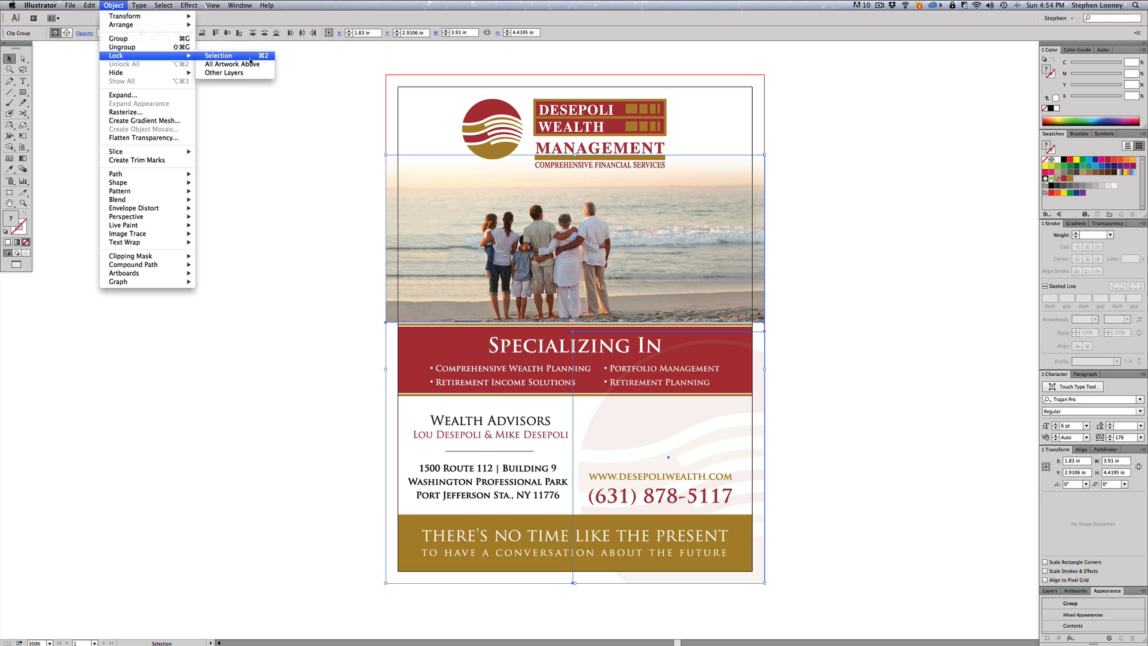
left_click(221, 53)
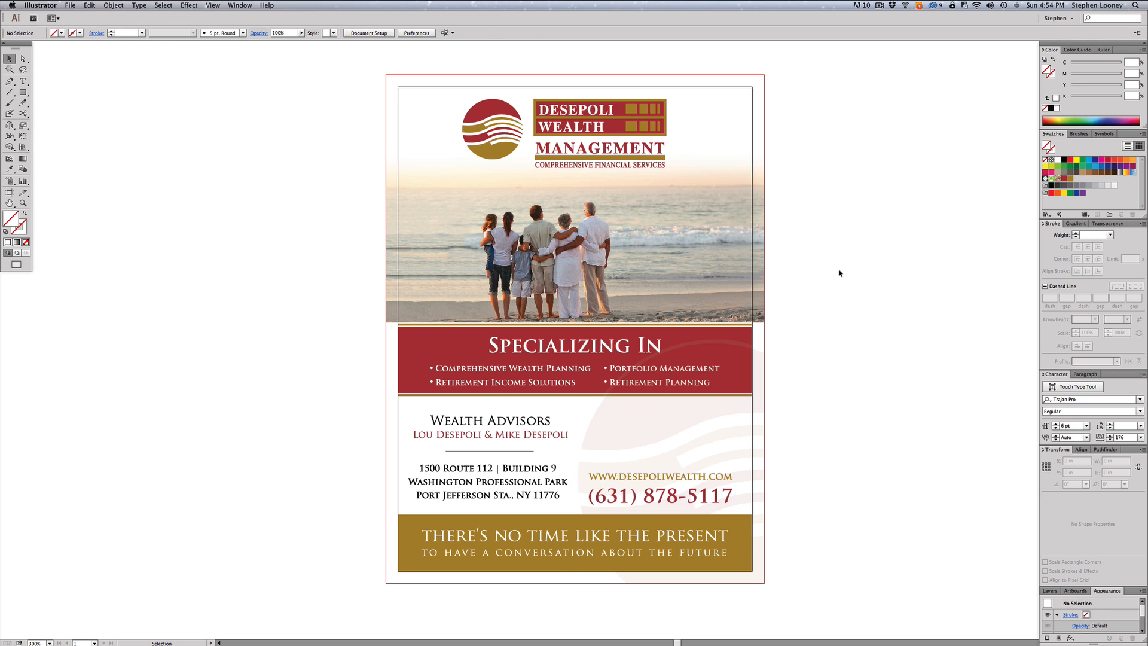
- Push the red and gold bands' side edges, and the gold band's bottom, to the bleed
key("a")
left_click_drag(828, 277, 748, 571)
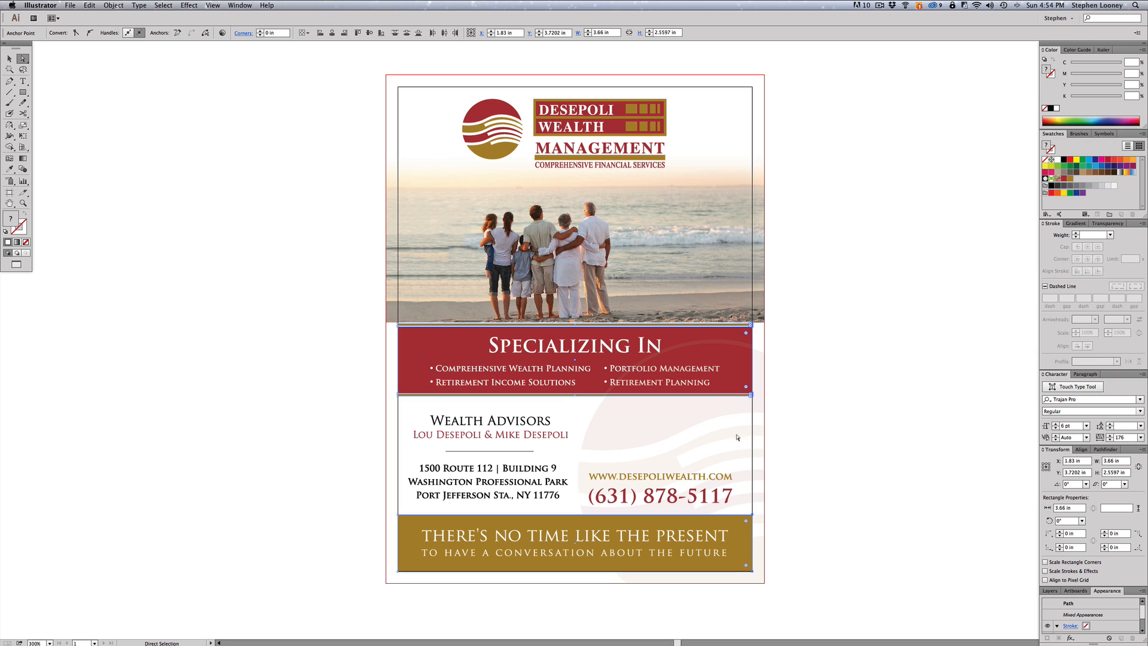
key("Right")
key("Right")
key("Right")
key("Right")
key("Right")
key("Right")
key("Right")
key("Right")
key("Right")
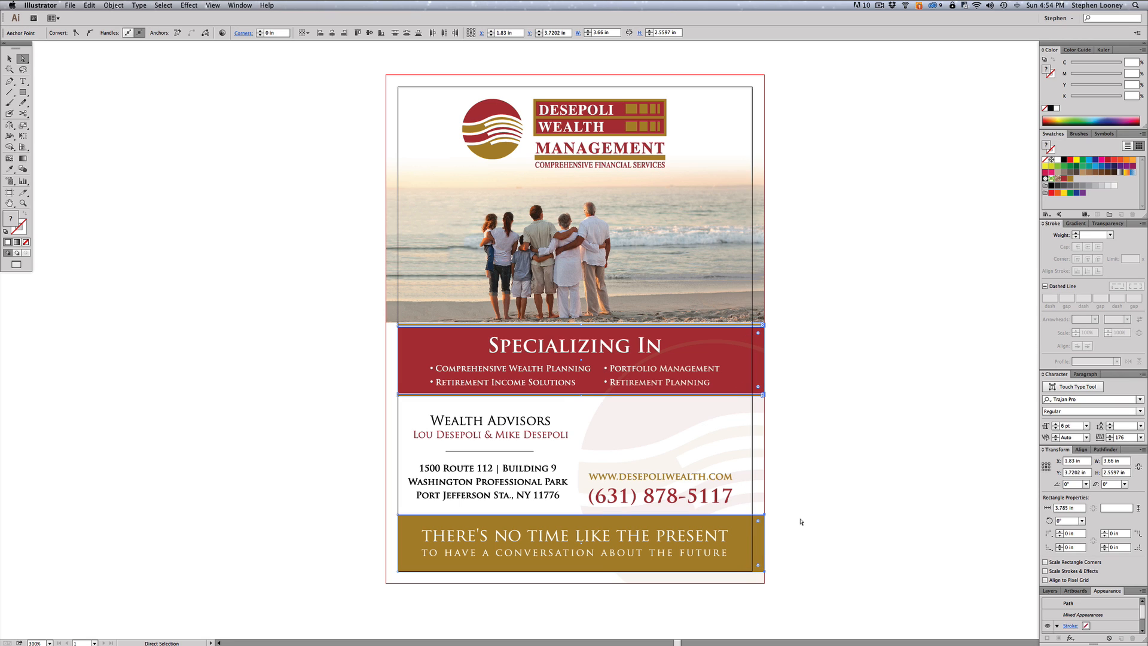
left_click_drag(305, 277, 404, 616)
key("Left")
key("Left")
key("Left")
key("Left")
key("Left")
key("Left")
key("Left")
key("Left")
key("Left")
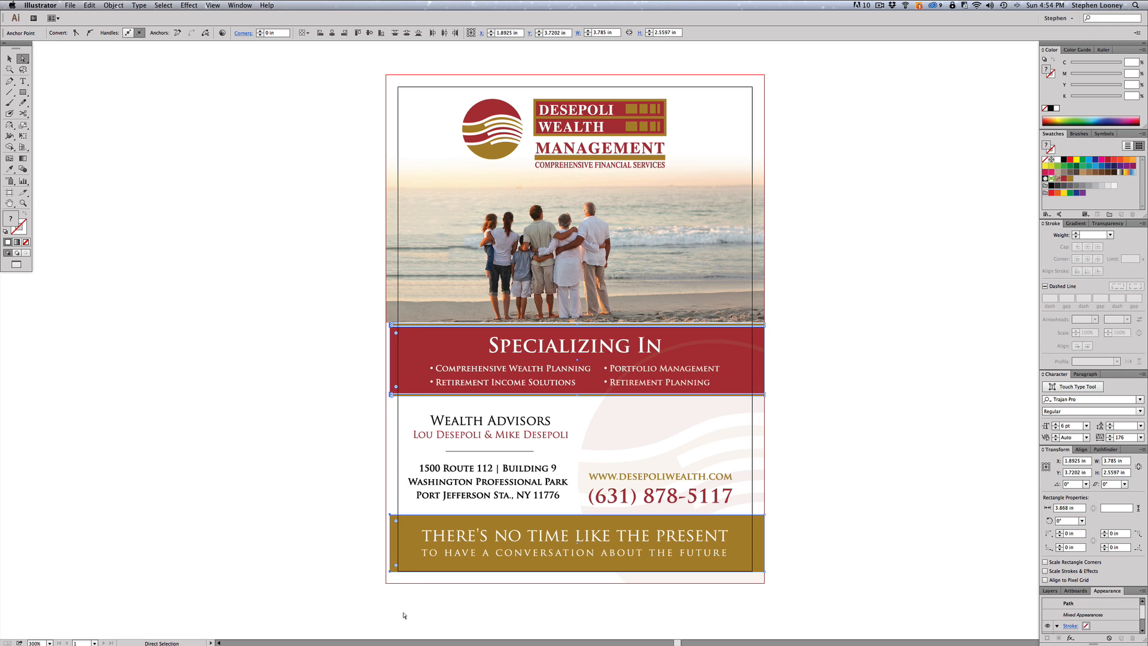
left_click_drag(366, 569, 822, 586)
key("Down")
key("Down")
key("Down")
key("Down")
key("Down")
key("Down")
key("Down")
key("Down")
key("Down")
key("Down")
key("Down")
key("Down")
key("Down")
key("Down")
key("Down")
key("Down")
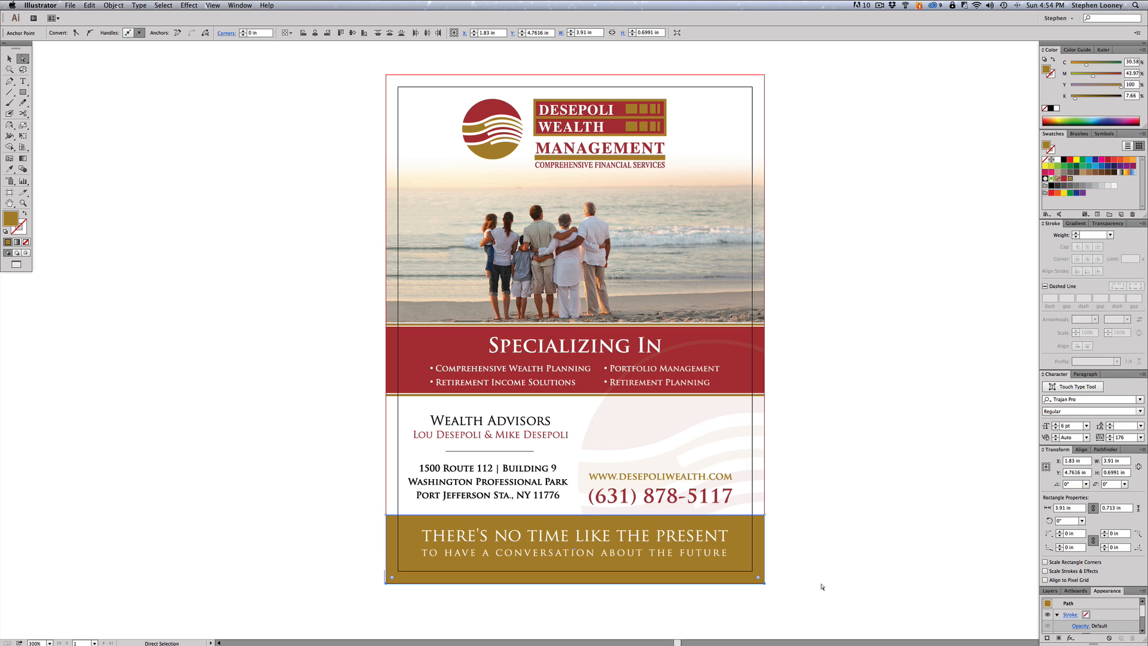
left_click(766, 189)
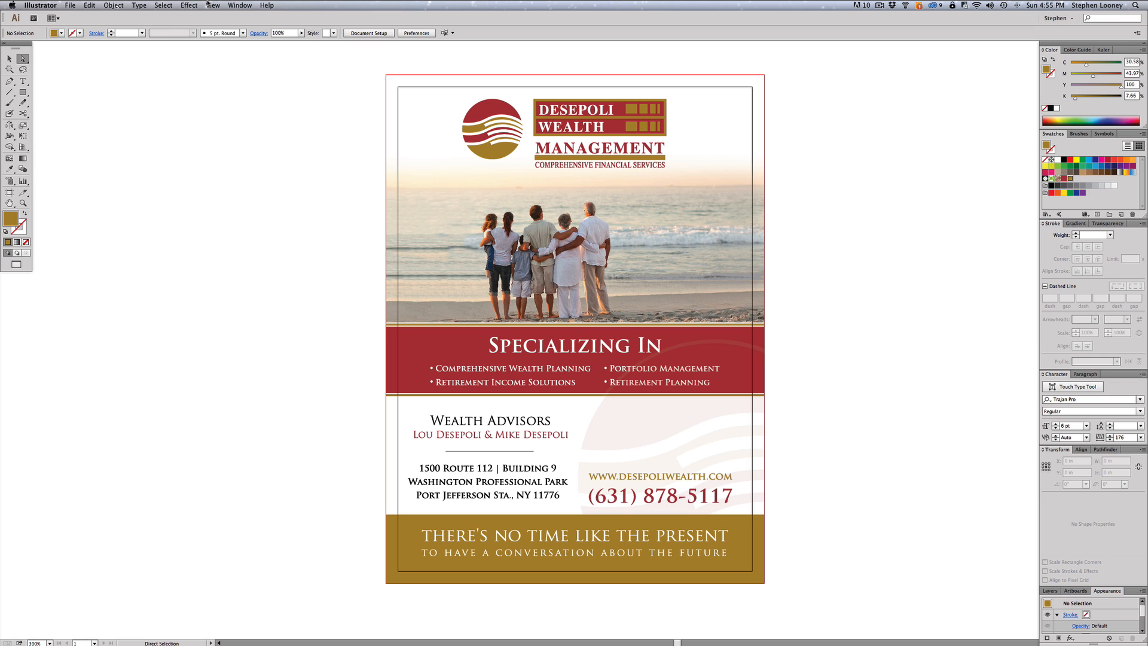
- Save the flyer as TEST.pdf in Adobe PDF format
left_click(70, 5)
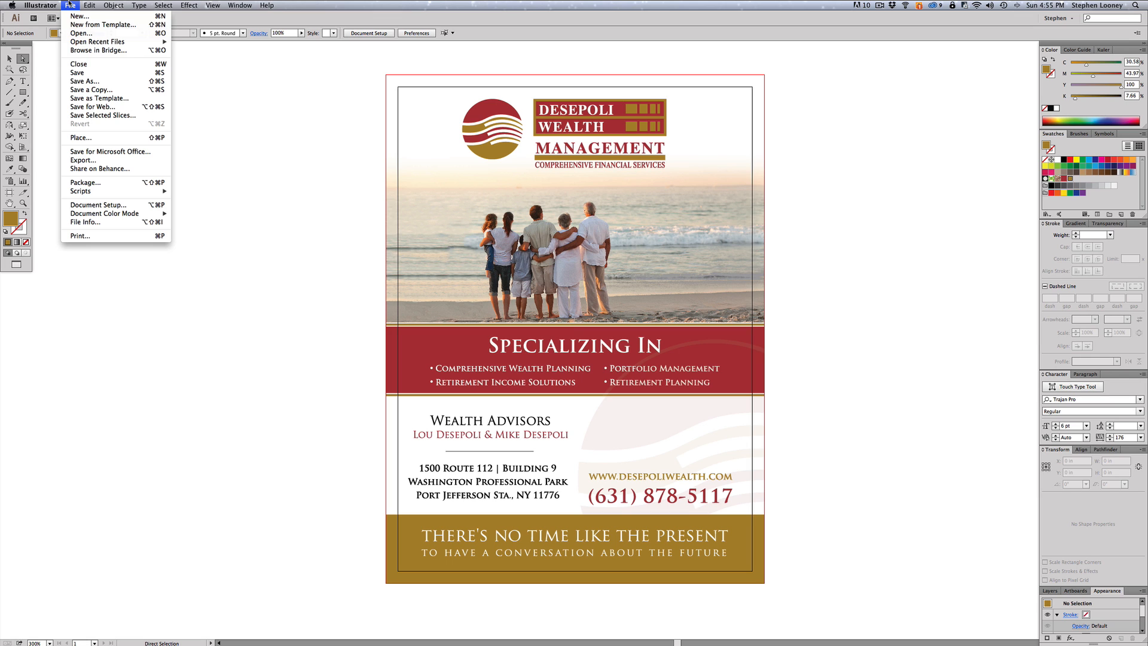
left_click(86, 85)
left_click(537, 331)
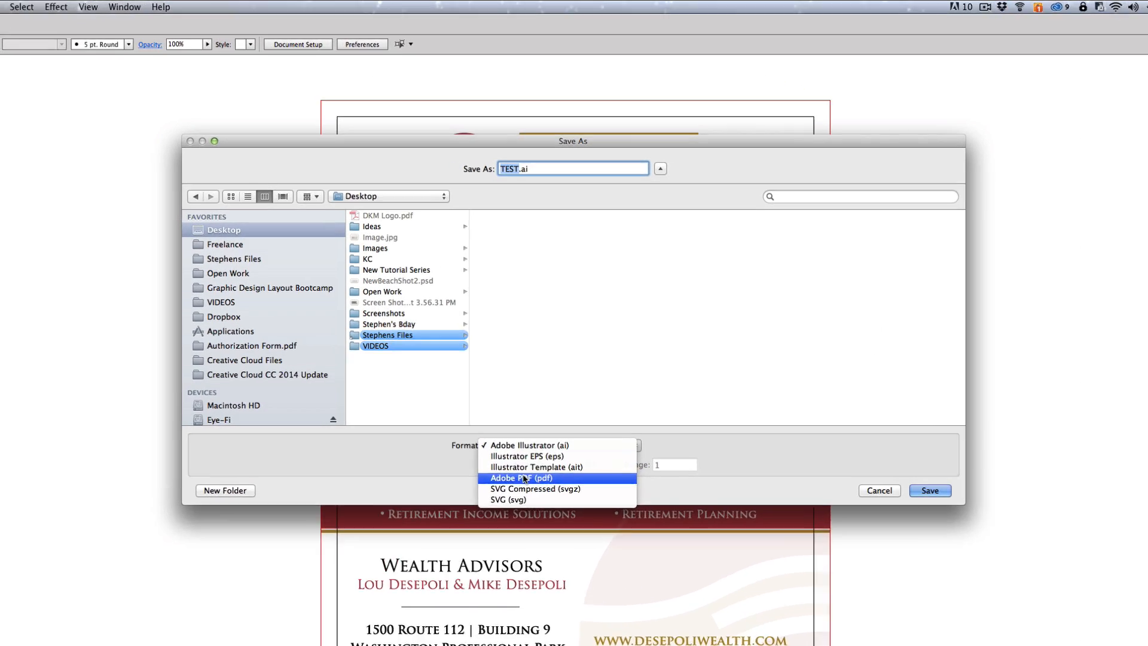
left_click(524, 478)
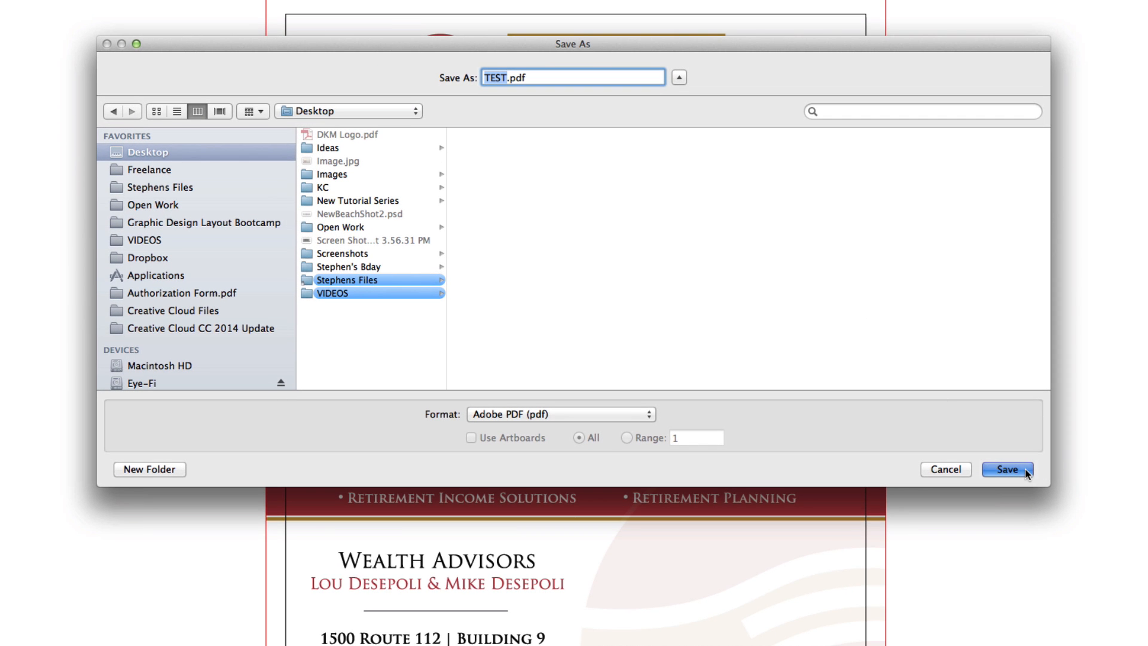
left_click(1007, 469)
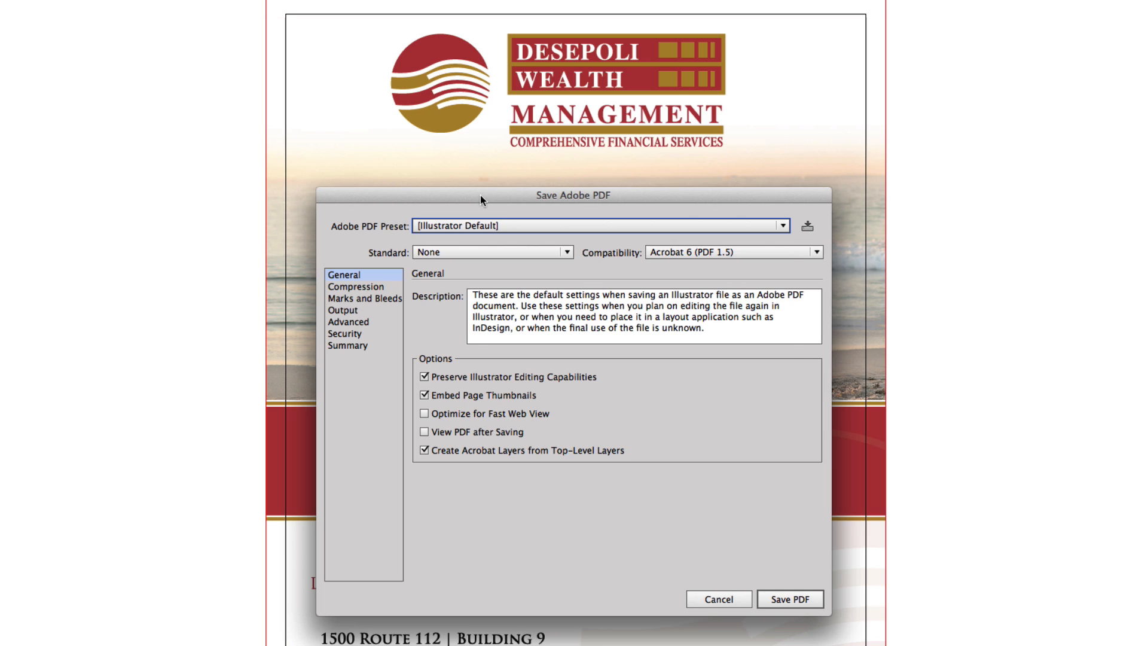
- Export the PDF with the High Quality Print preset, trim marks and 0.125 in bleeds
left_click(469, 226)
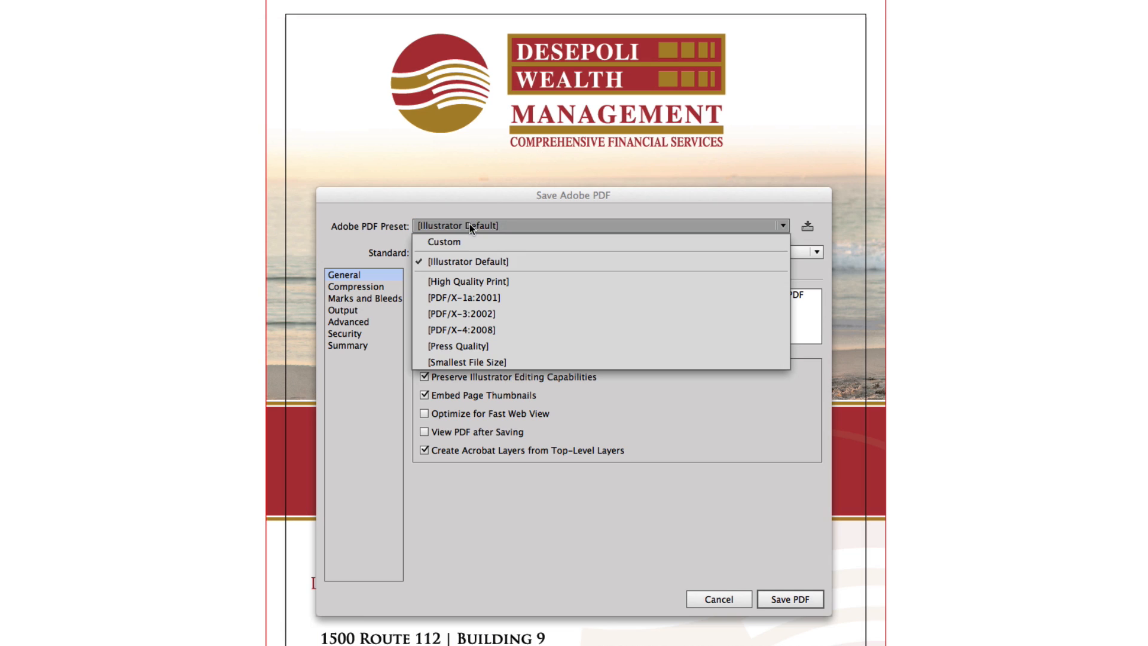
left_click(465, 276)
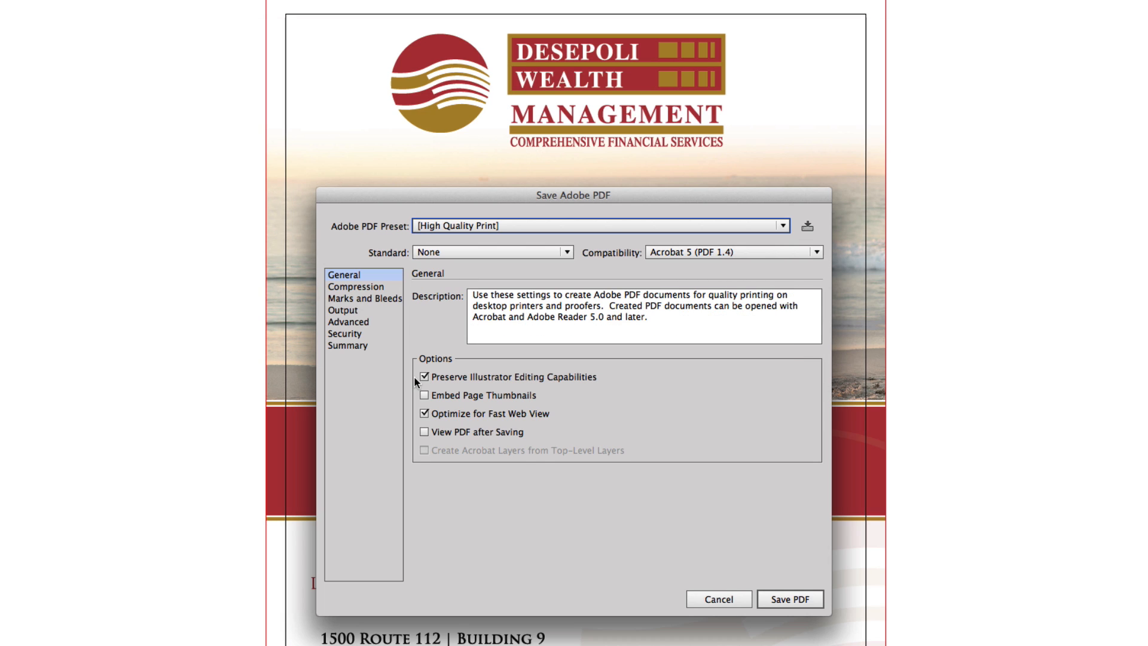
left_click(369, 299)
left_click(437, 331)
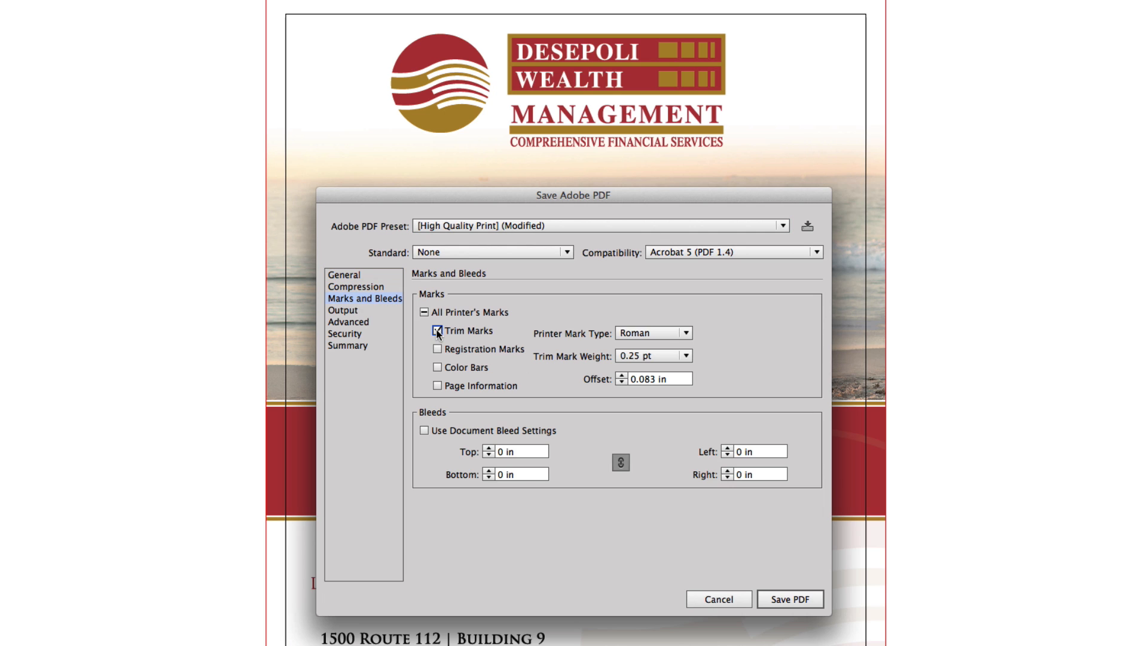
left_click(489, 448)
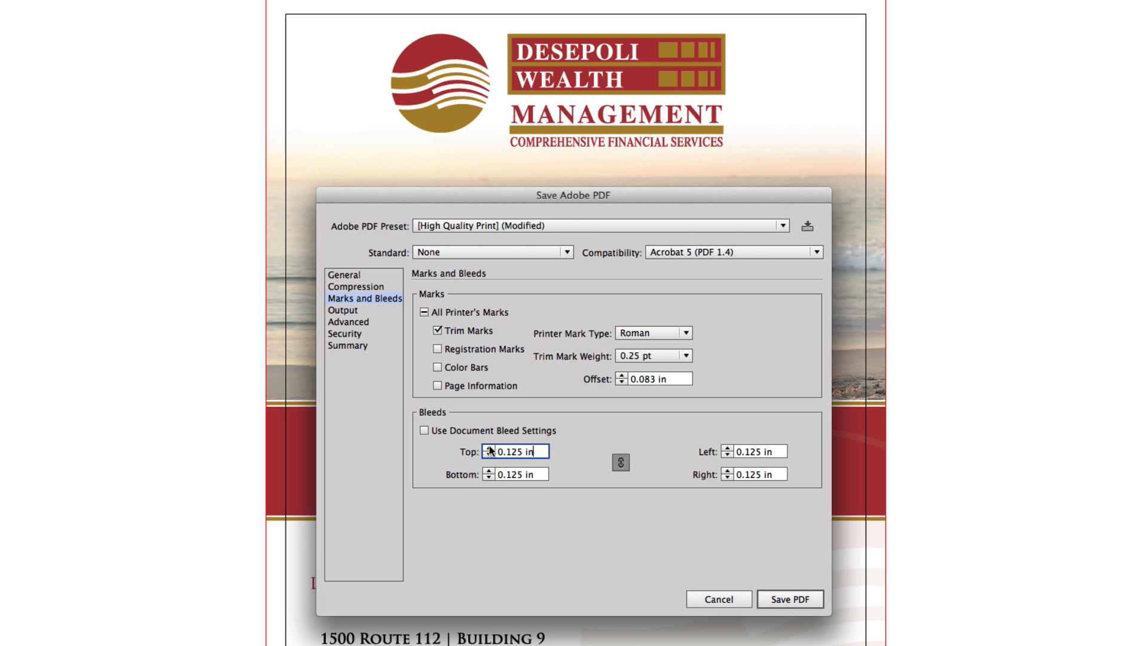
left_click(787, 601)
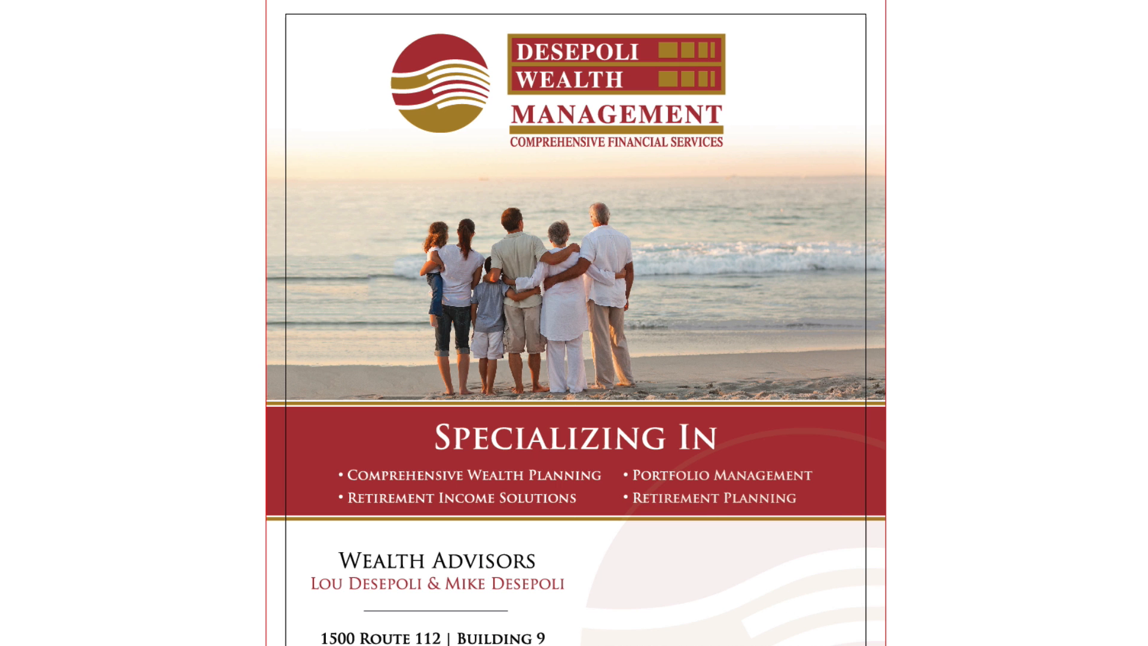